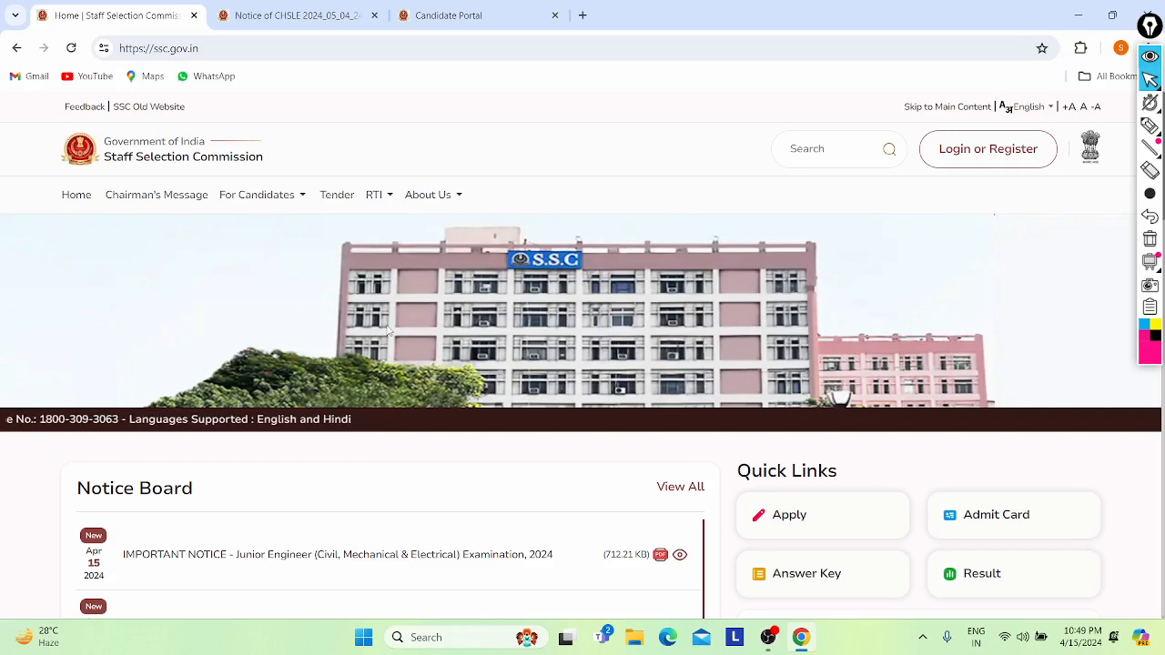
- Browse the home page Notice Board, then bring the CHSLE 2024 notice PDF back into view
scroll(386, 331, "down", 1)
scroll(386, 332, "down", 1)
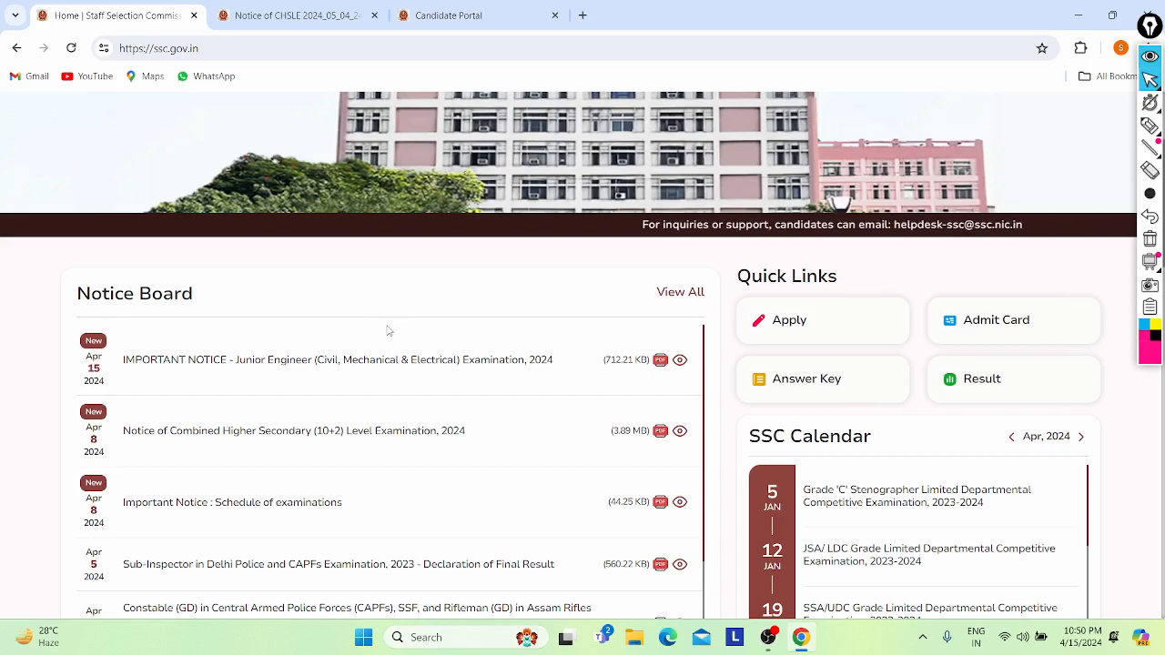
scroll(387, 330, "up", 3)
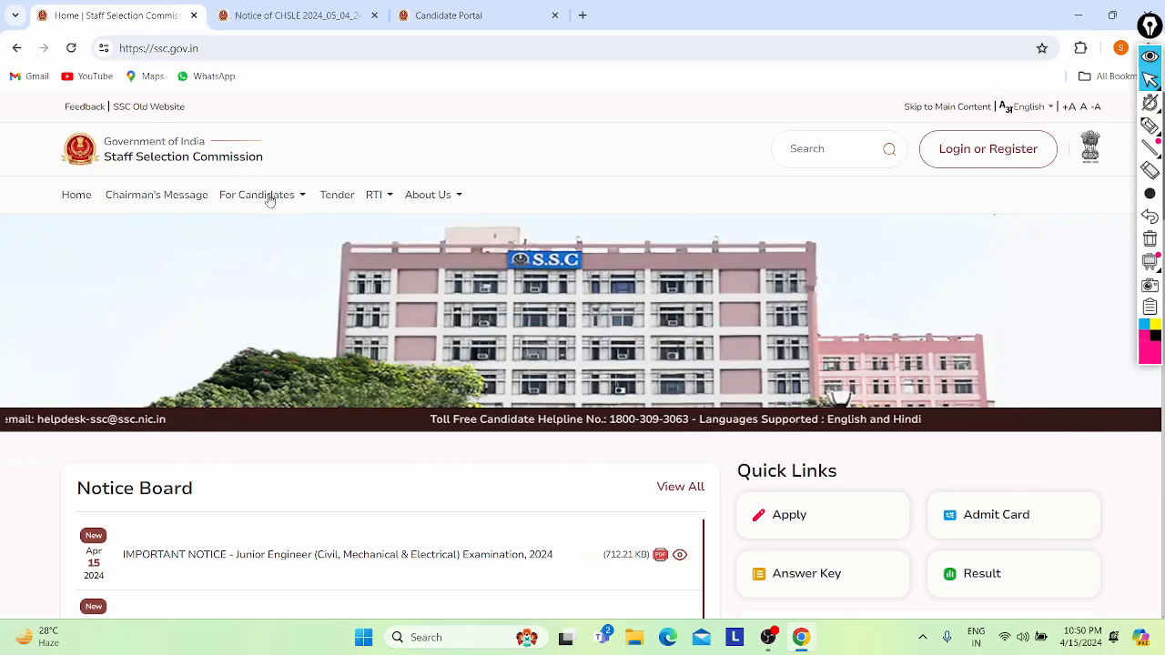
left_click(280, 7)
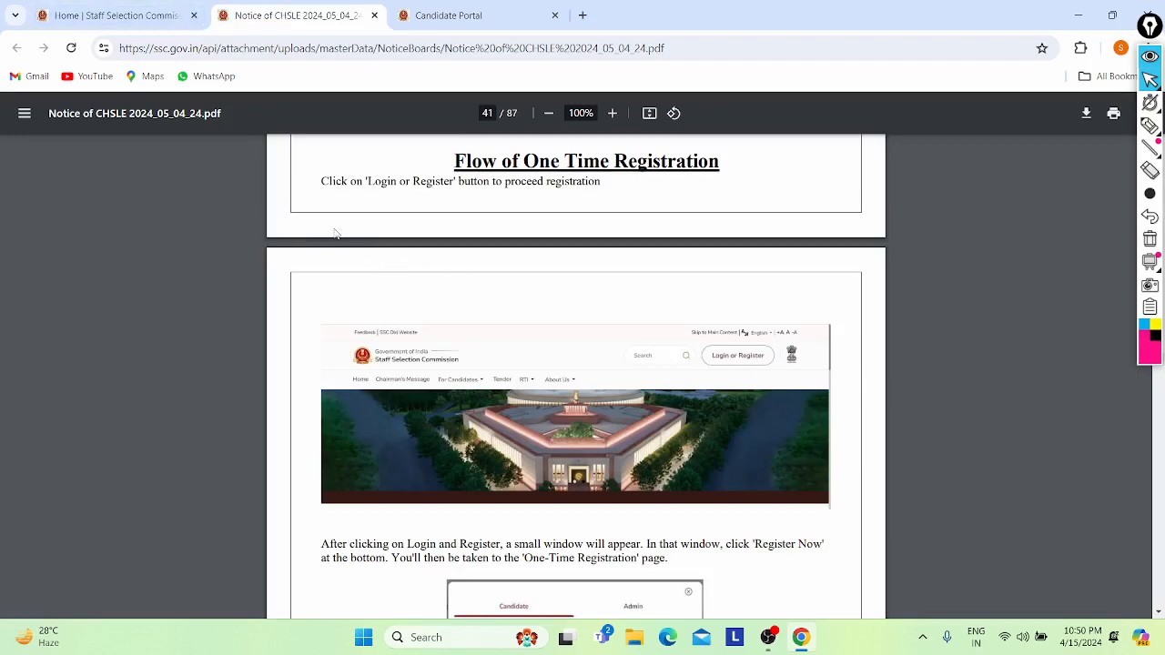
- Go to page 1 and highlight the application dates, last date and June-July 2024 schedule
key("Home")
scroll(335, 234, "down", 2)
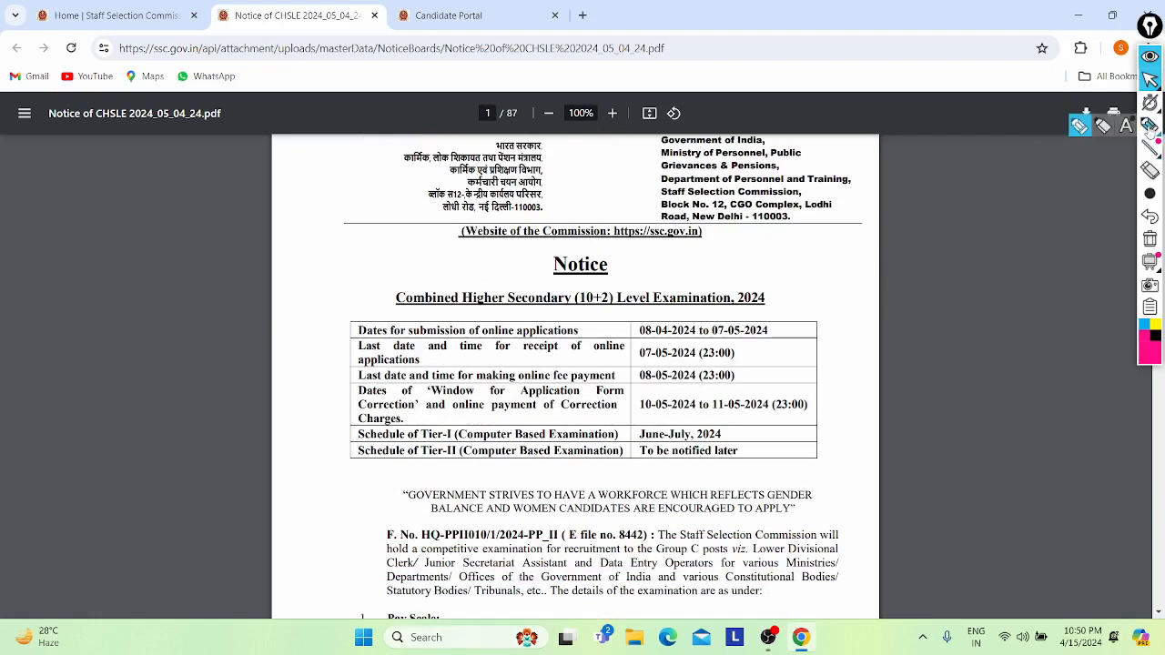
left_click(1149, 125)
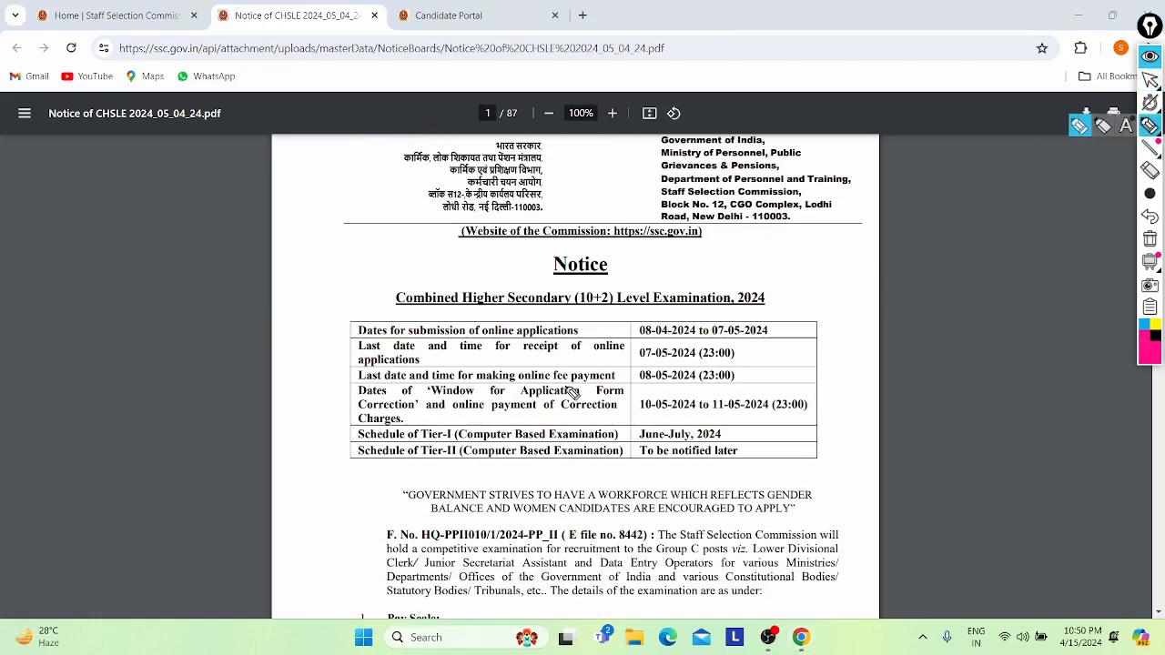
left_click_drag(630, 333, 701, 278)
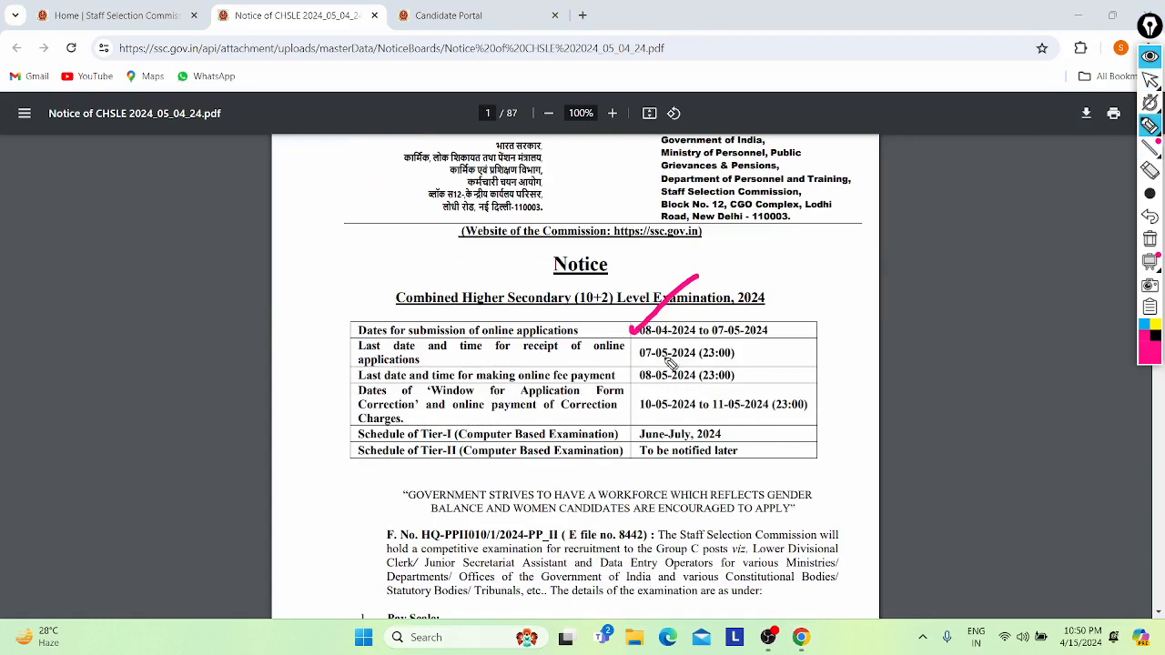
left_click_drag(626, 358, 681, 336)
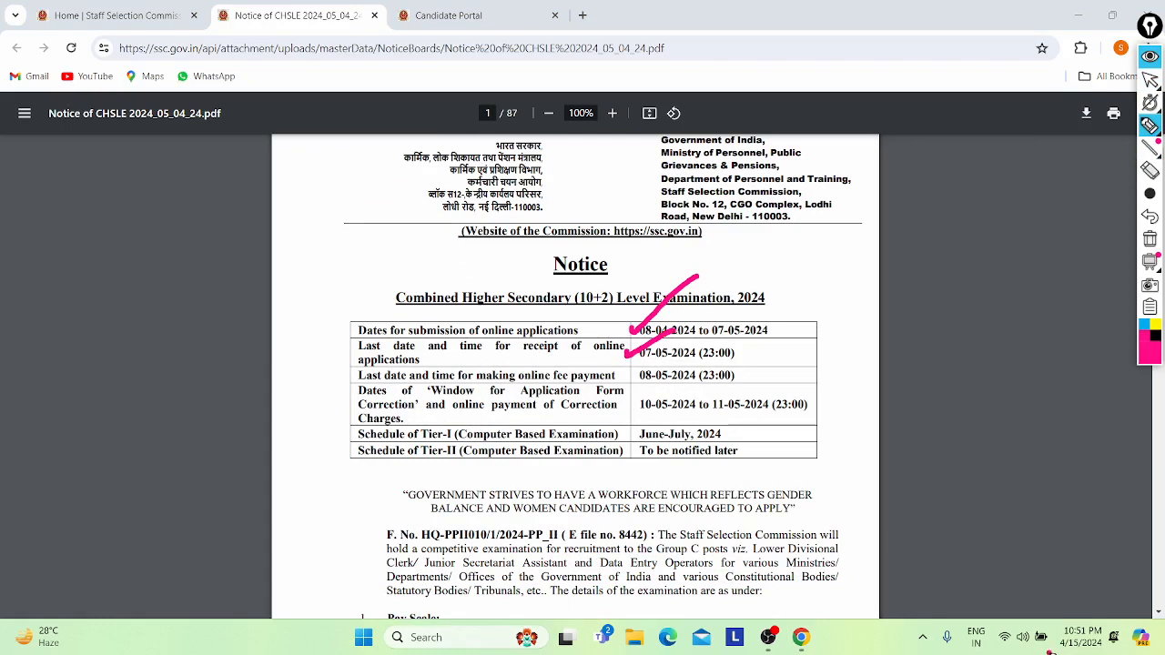
mouse_move(1050, 651)
left_mouse_down()
mouse_move(1148, 636)
mouse_move(1057, 632)
mouse_move(1054, 652)
left_mouse_up()
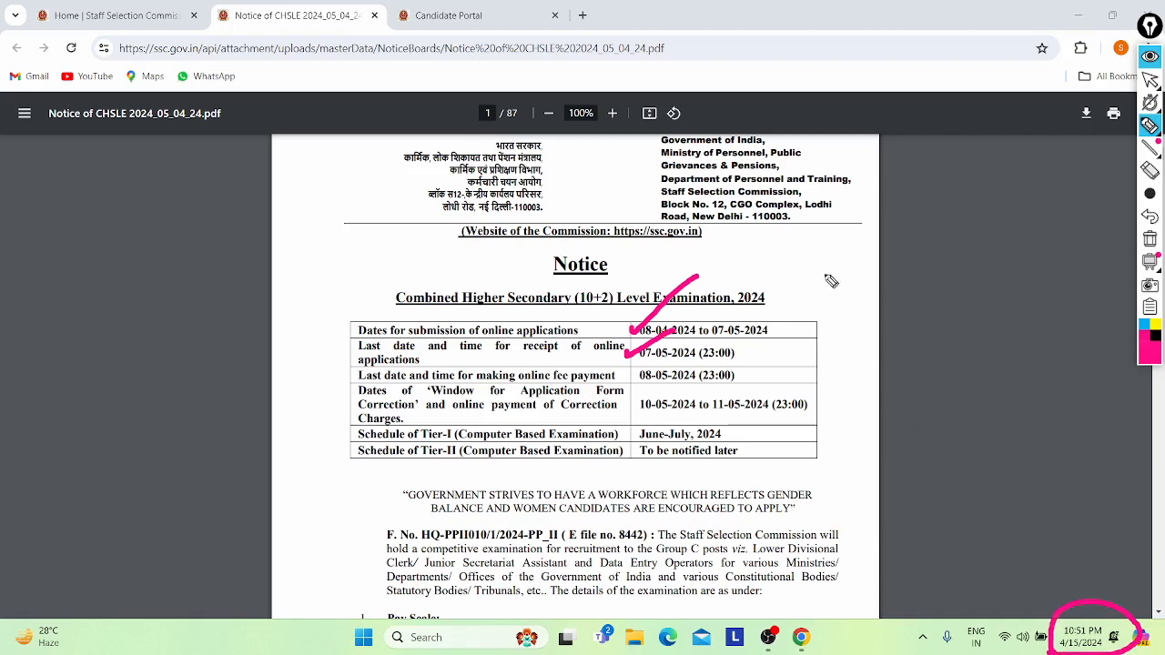
mouse_move(784, 238)
left_mouse_down()
mouse_move(823, 240)
mouse_move(824, 264)
mouse_move(872, 267)
mouse_move(879, 295)
left_mouse_up()
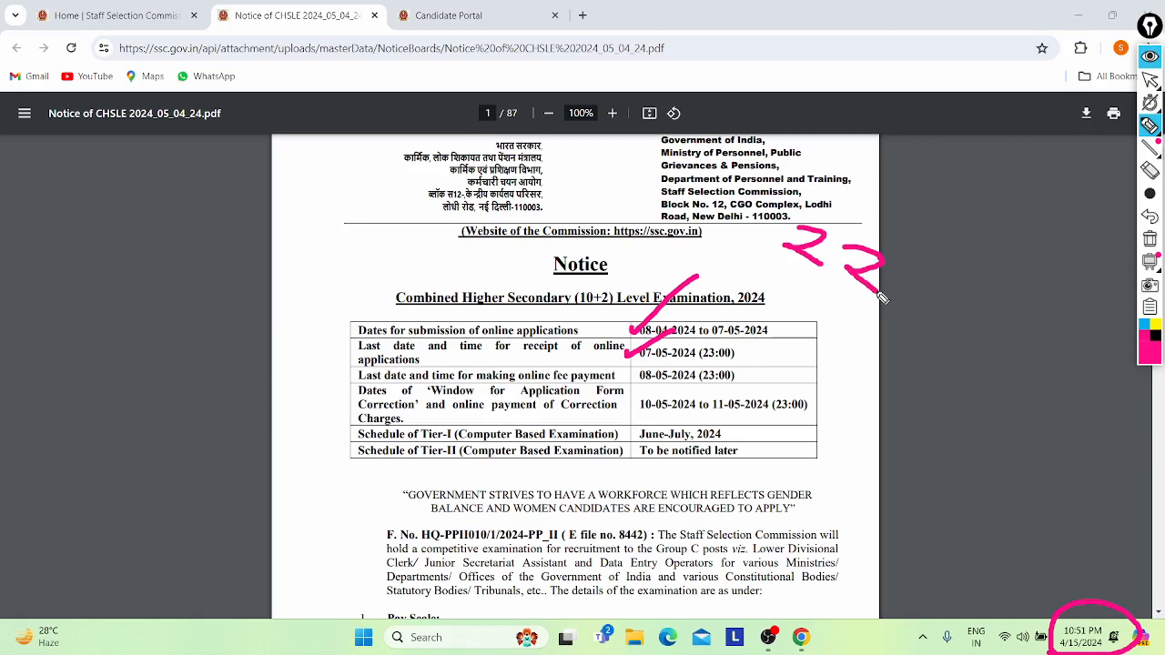
mouse_move(788, 255)
left_mouse_down()
mouse_move(791, 280)
mouse_move(921, 285)
mouse_move(781, 280)
mouse_move(836, 318)
left_mouse_up()
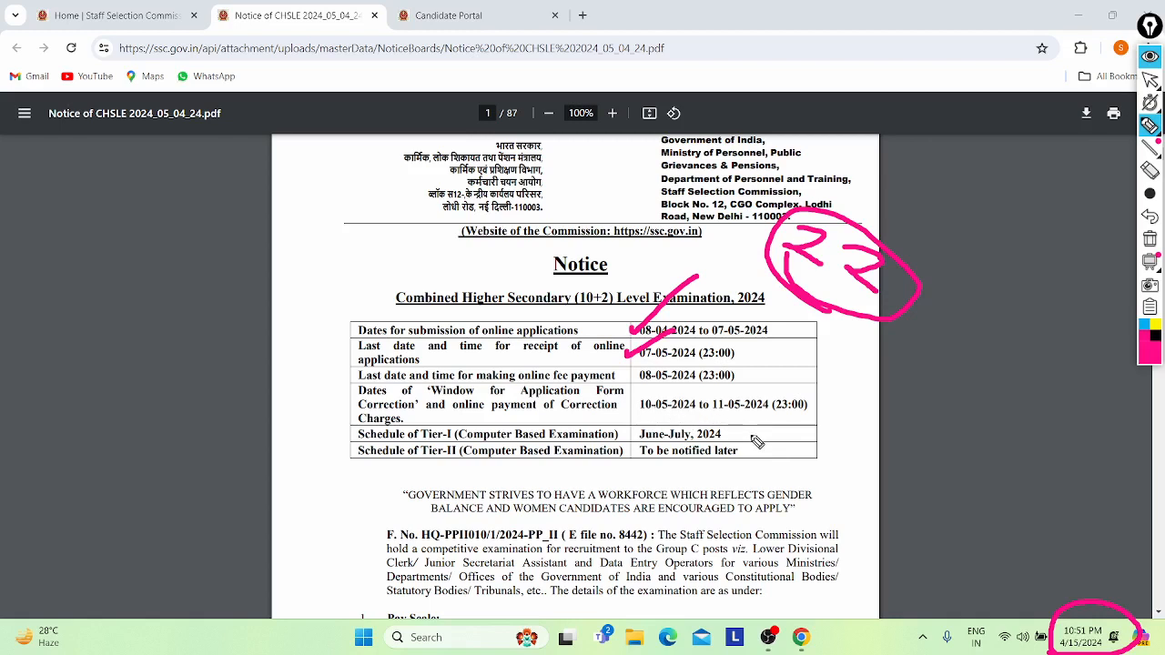
left_click_drag(750, 438, 841, 373)
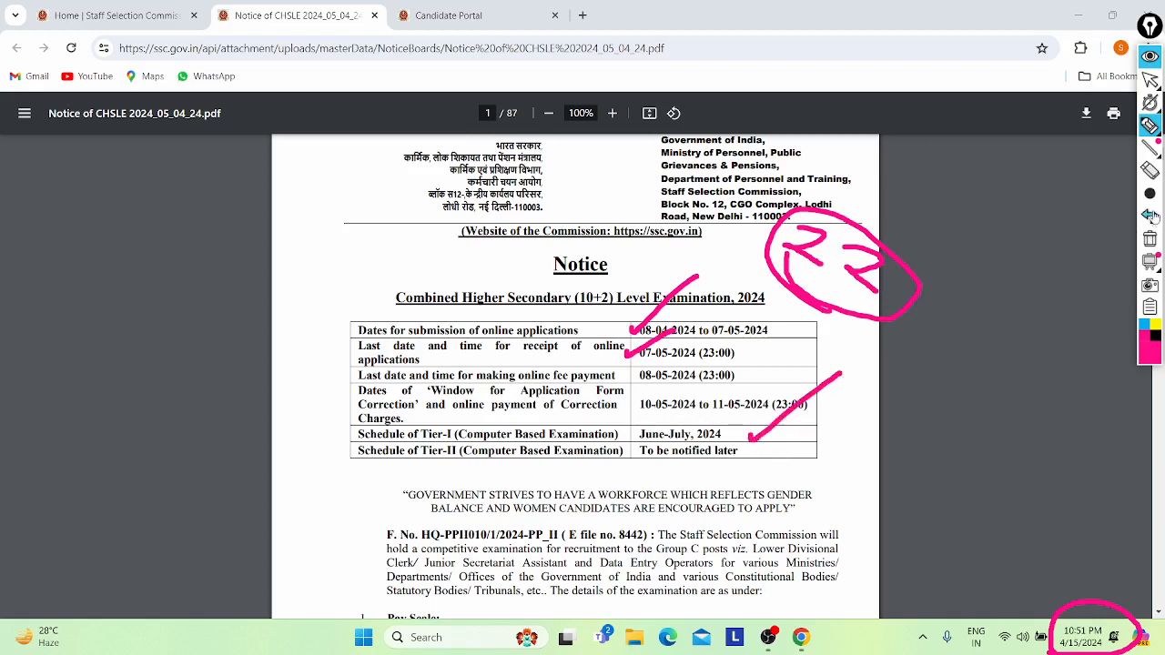
- Erase the highlighter marks from the heading and the dates table
left_click(1149, 169)
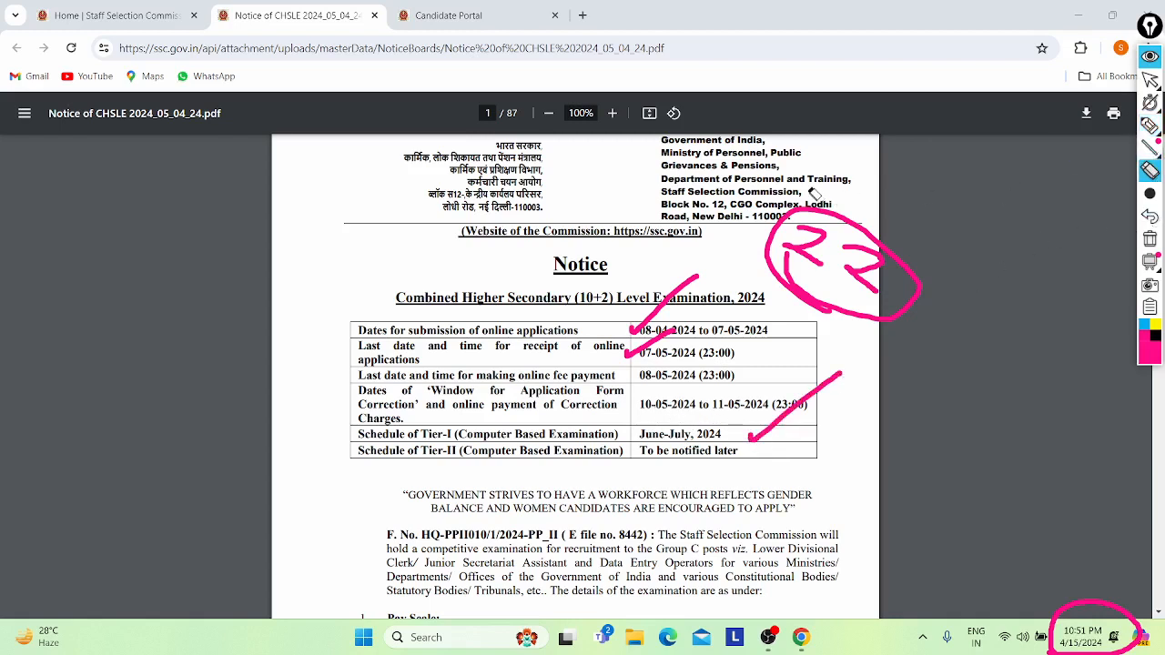
left_click(872, 258)
mouse_move(675, 281)
left_mouse_down()
mouse_move(663, 340)
mouse_move(802, 419)
left_mouse_up()
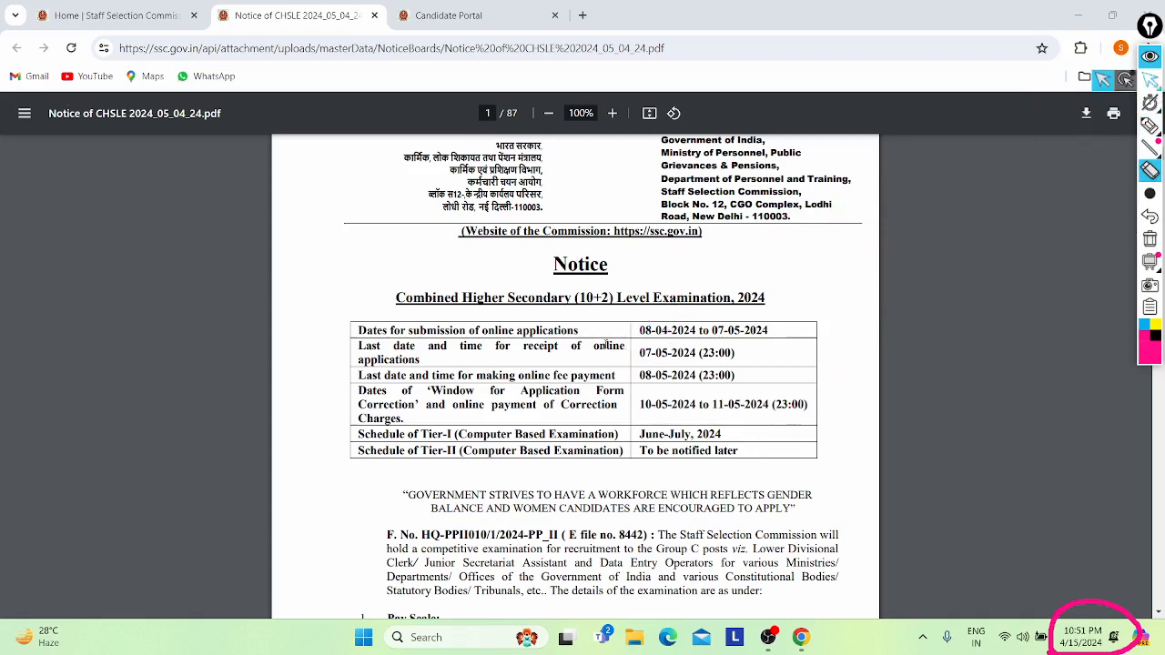
left_click(1150, 80)
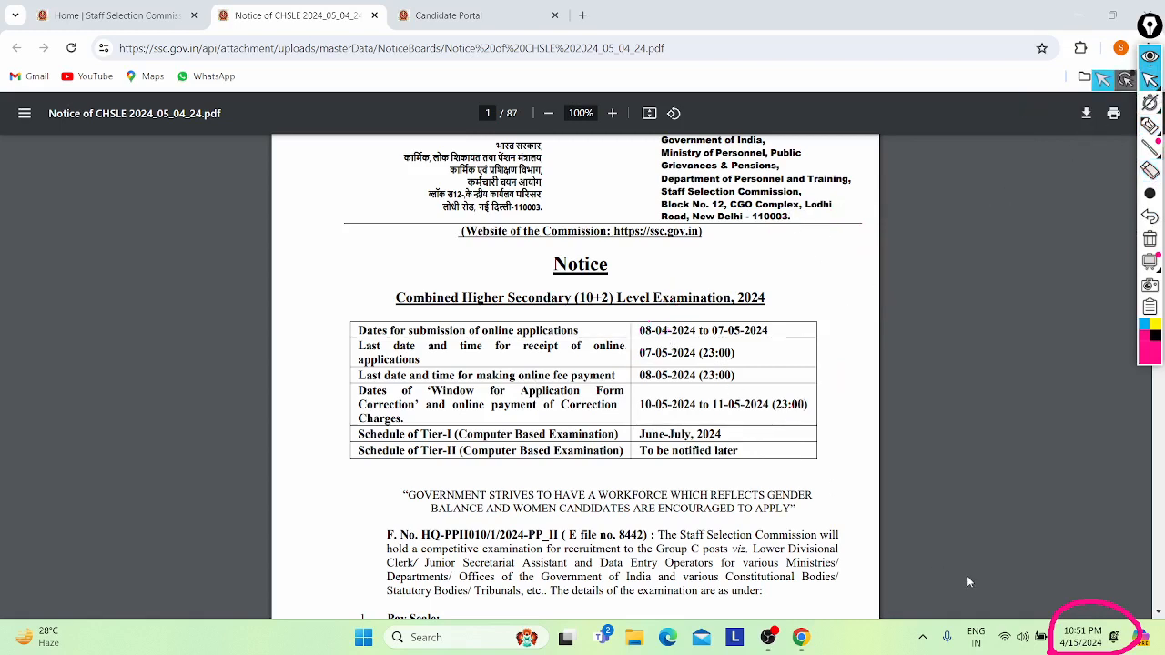
left_click(1151, 171)
- Erase the leftover circle around the clock, then scroll down to page 41's registration flow
left_click_drag(1093, 597, 1091, 610)
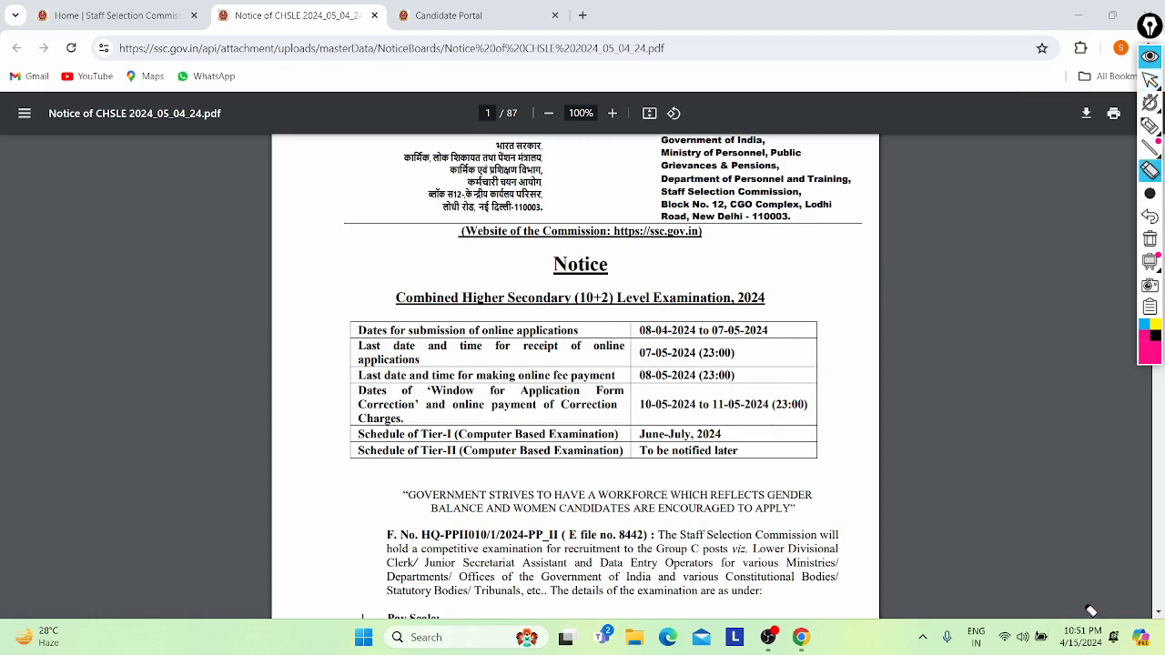
mouse_move(1150, 84)
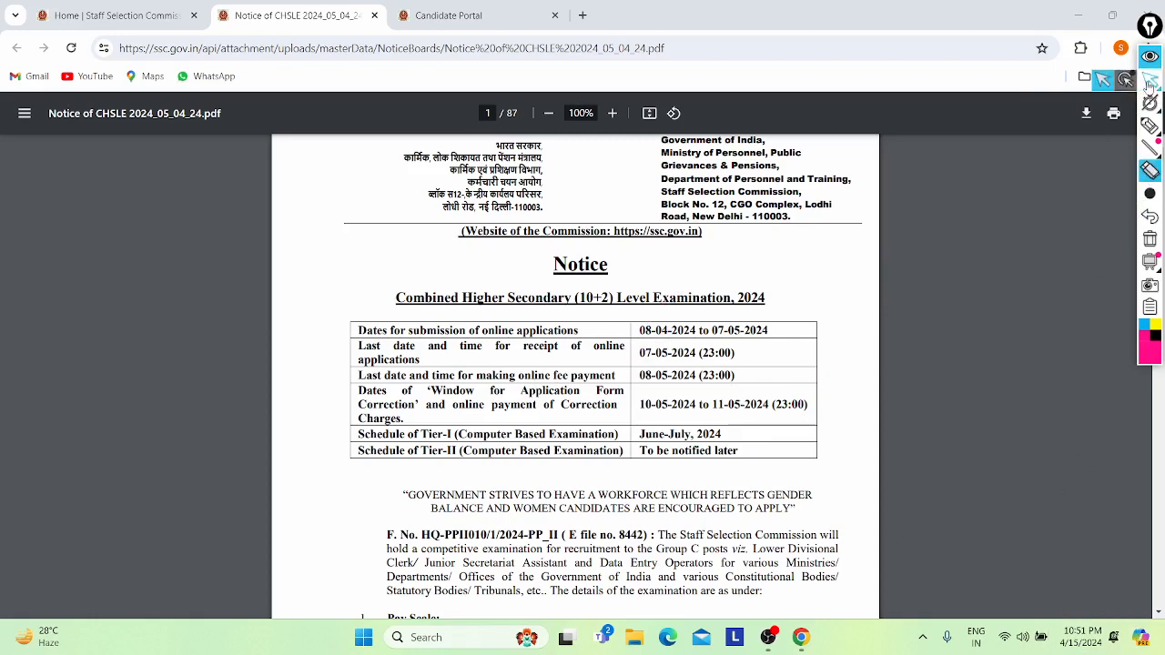
scroll(498, 359, "down", 4)
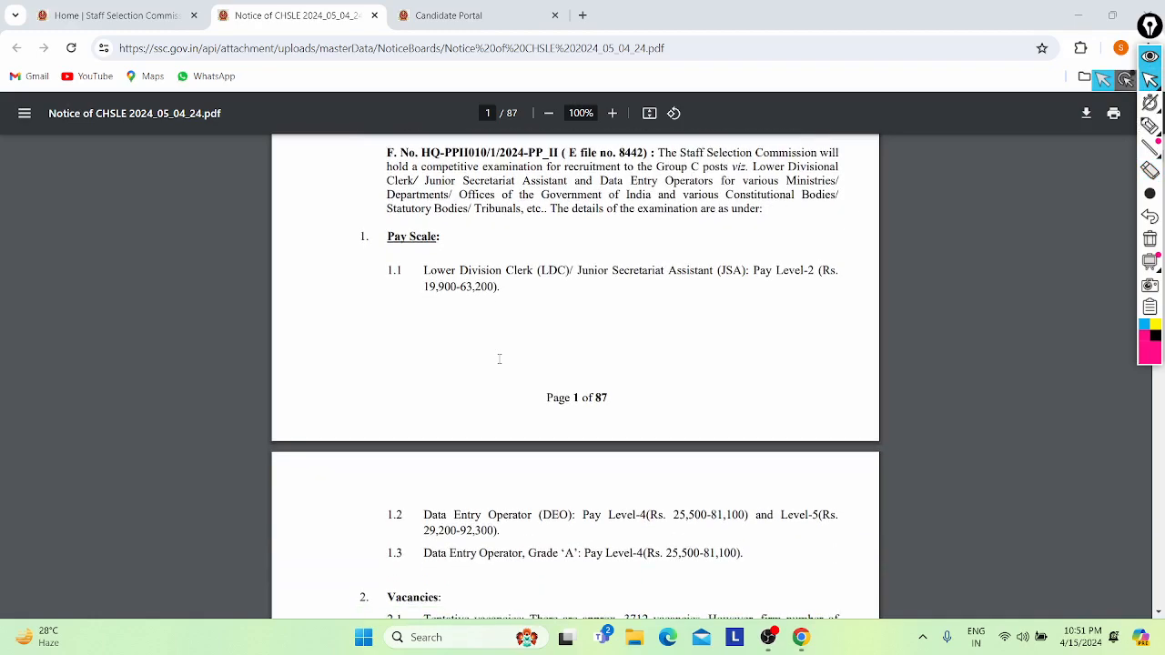
scroll(499, 358, "down", 20)
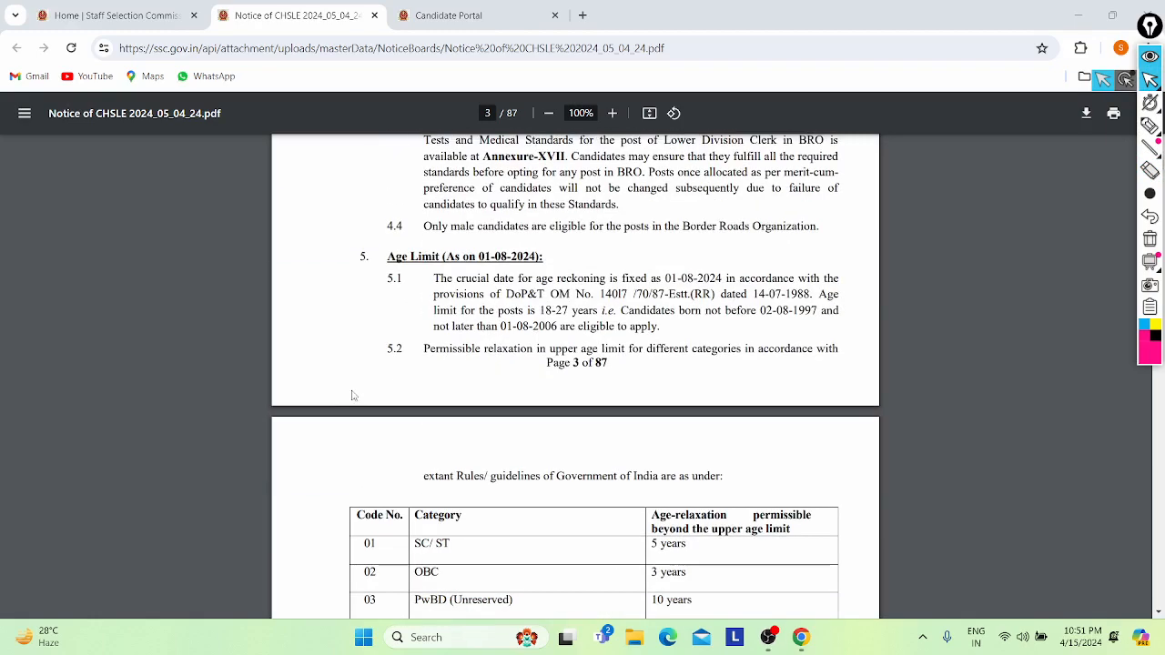
scroll(353, 394, "down", 5)
scroll(353, 395, "down", 20)
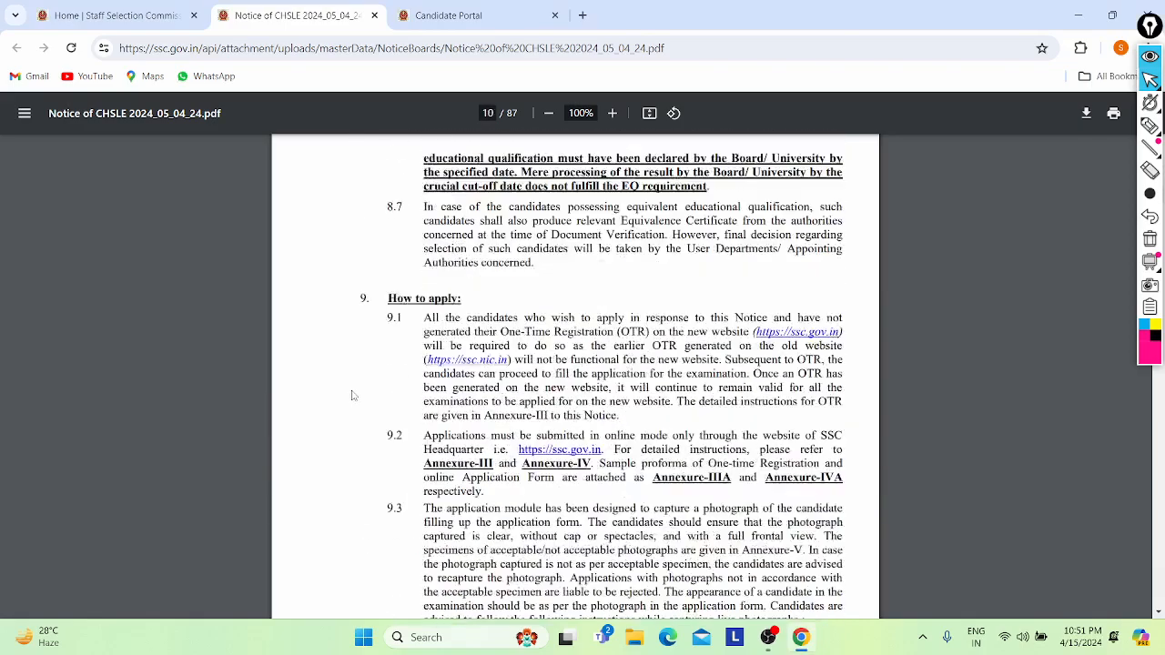
scroll(353, 395, "down", 20)
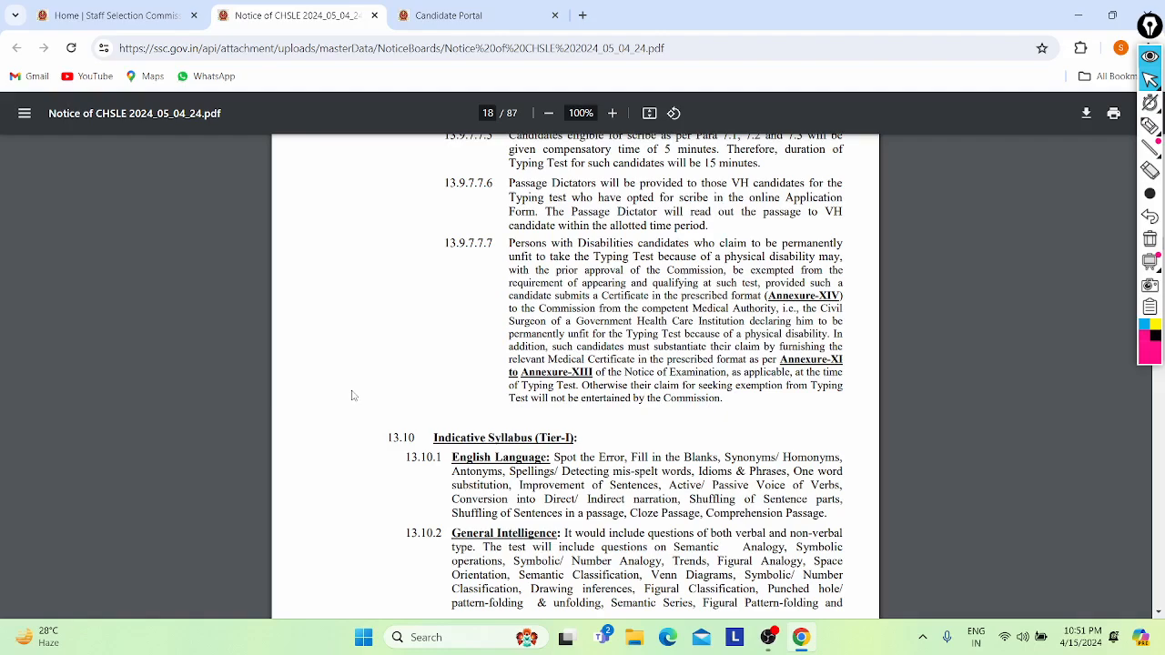
scroll(353, 395, "down", 20)
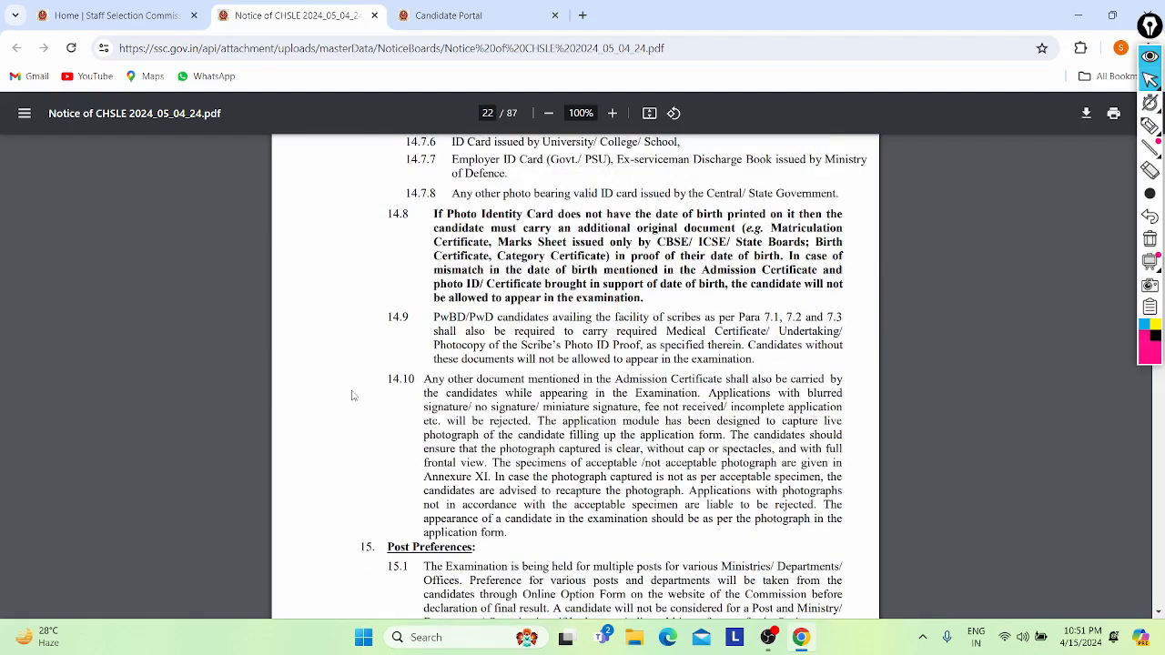
scroll(353, 395, "down", 20)
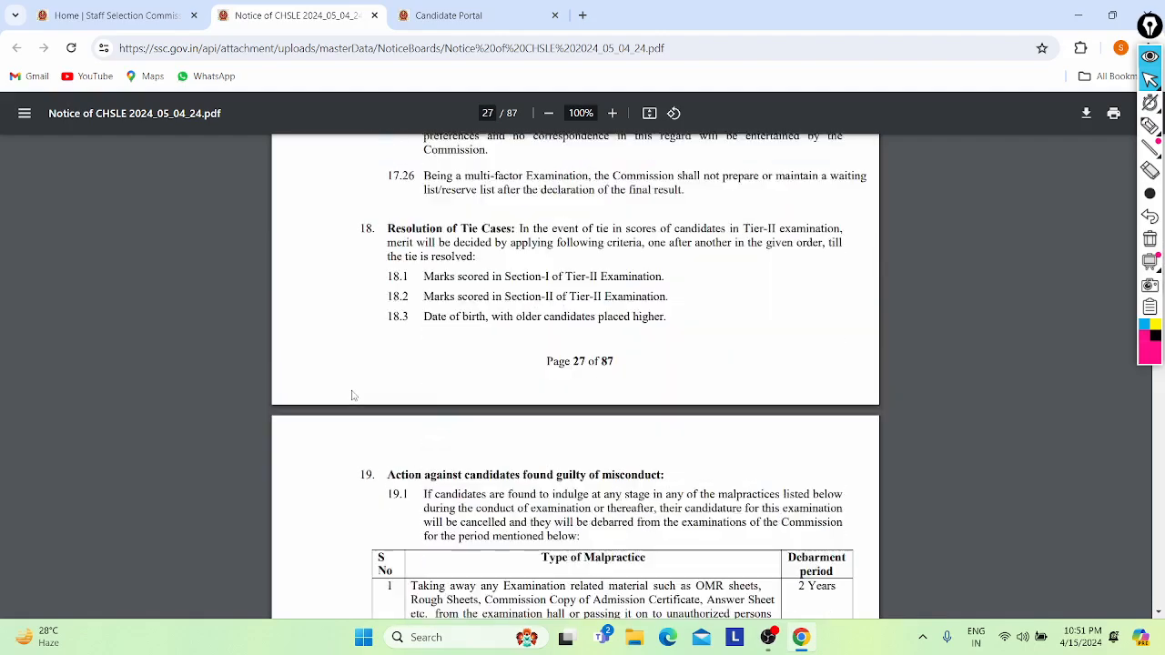
scroll(353, 395, "down", 20)
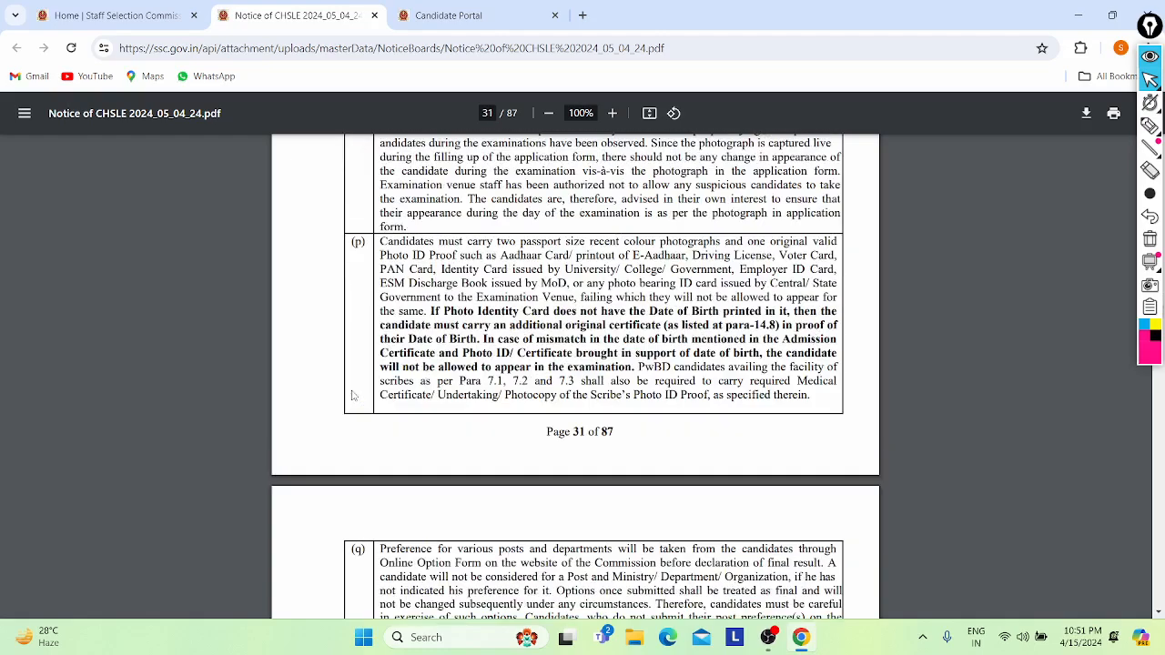
scroll(353, 395, "down", 20)
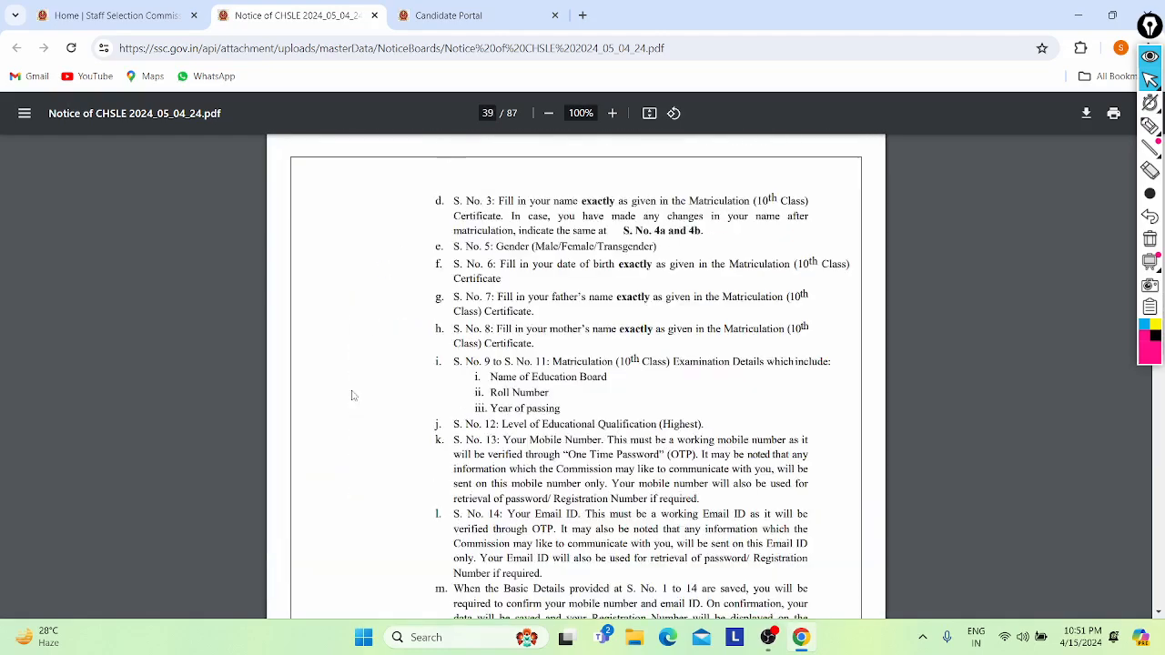
scroll(353, 395, "down", 9)
scroll(352, 394, "up", 3)
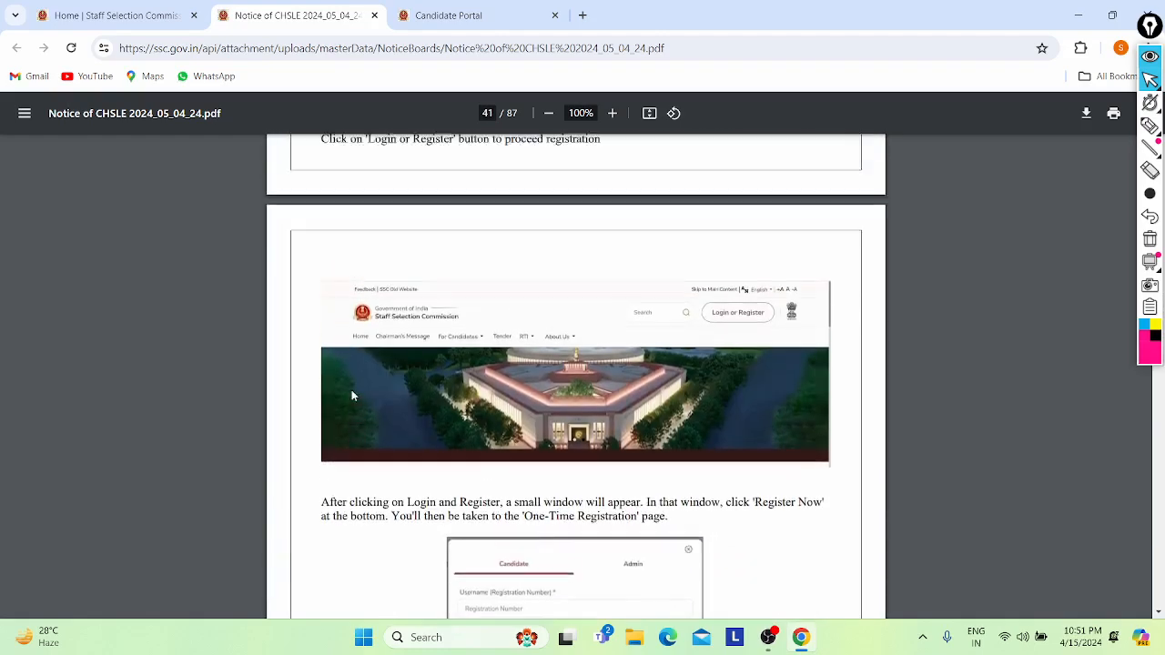
scroll(352, 395, "up", 1)
scroll(352, 395, "down", 1)
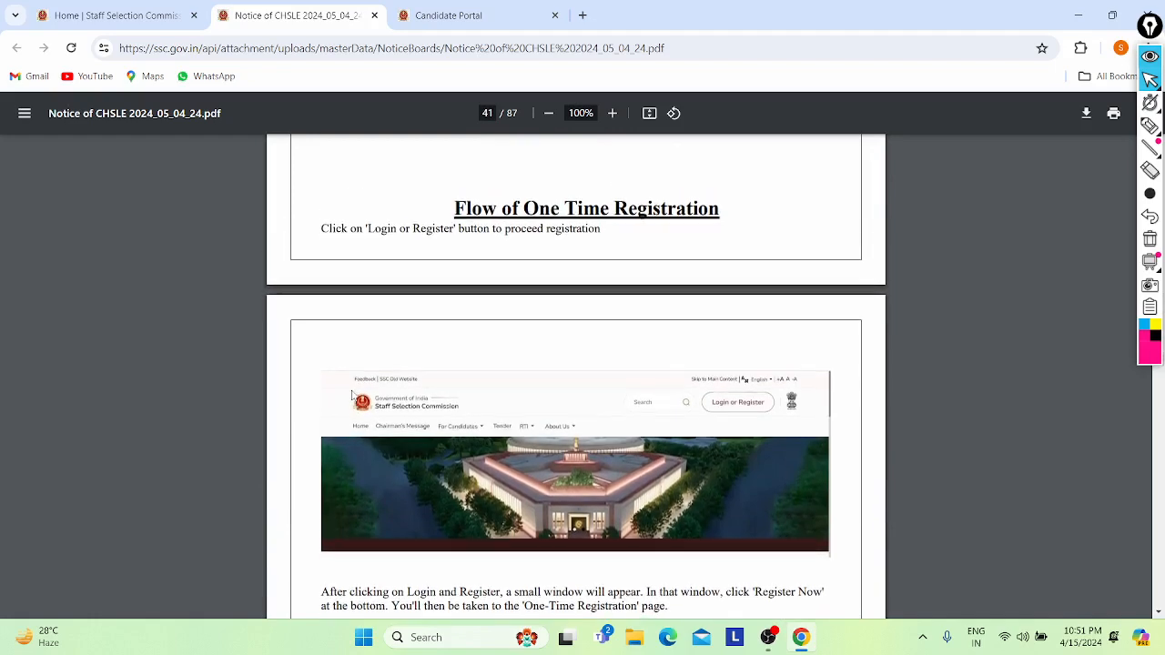
scroll(351, 394, "up", 3)
scroll(352, 394, "down", 5)
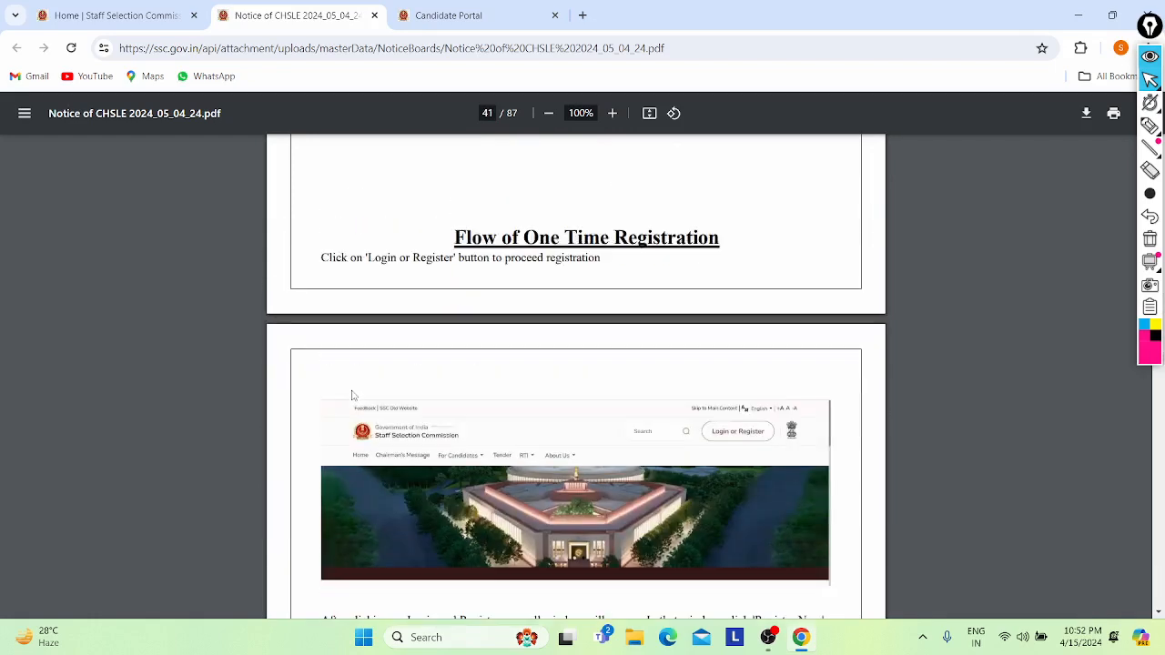
scroll(351, 394, "down", 4)
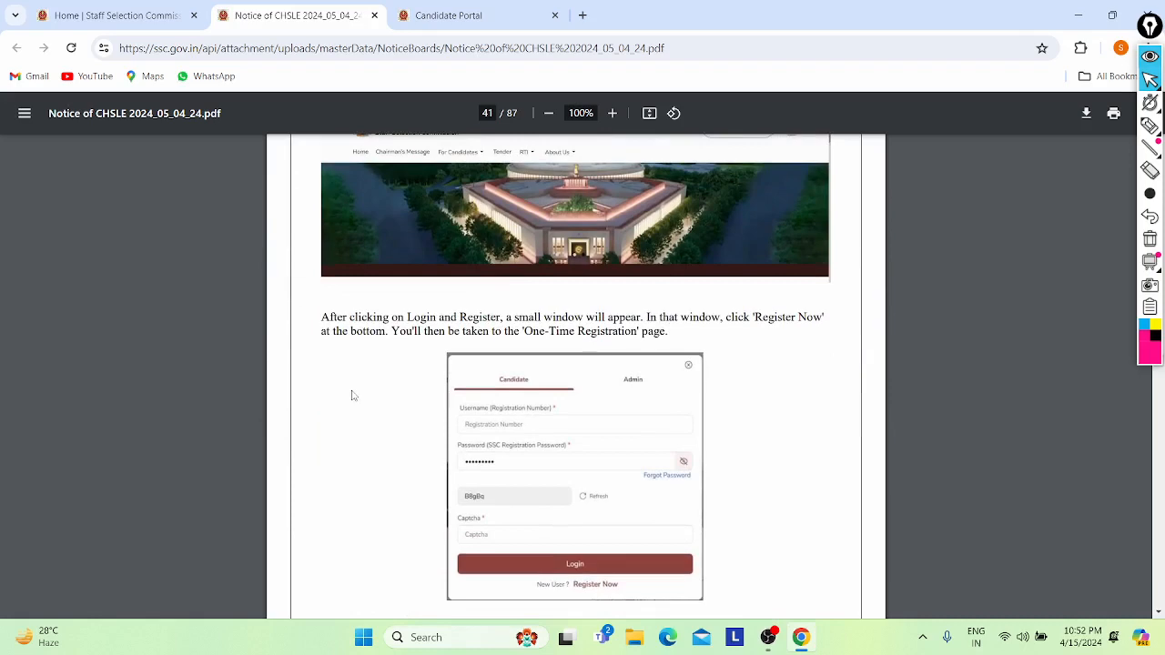
- Read through the One Time Registration guide pages following page 41
scroll(352, 395, "up", 2)
scroll(352, 395, "down", 4)
scroll(527, 306, "up", 4)
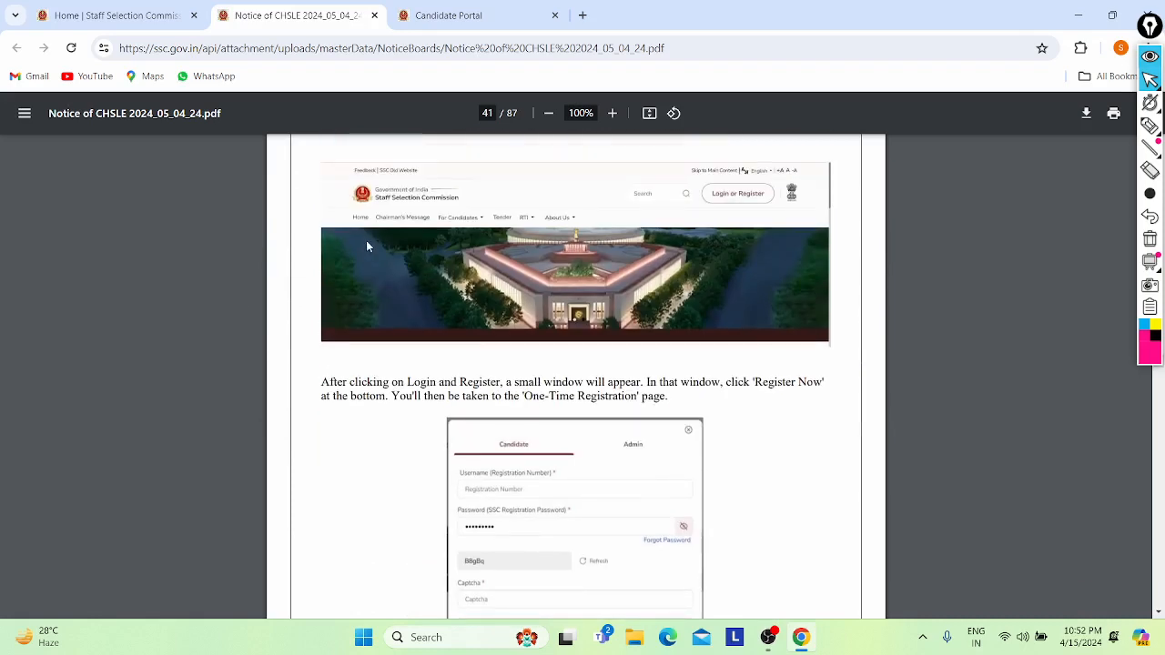
scroll(366, 246, "up", 2)
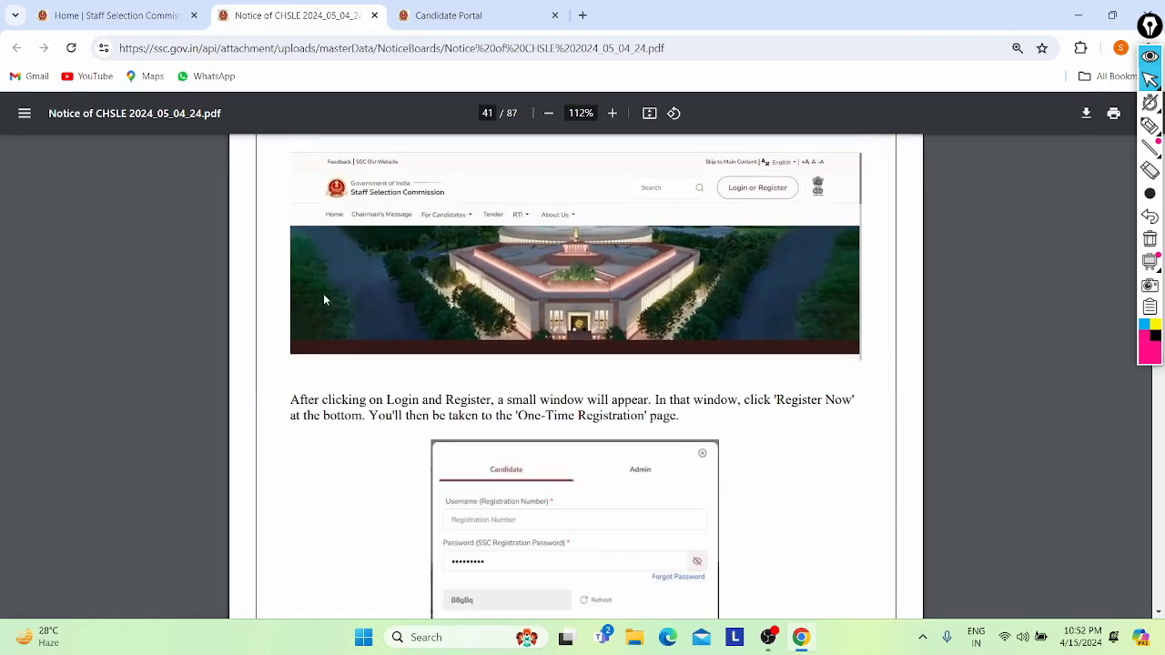
scroll(327, 293, "down", 4)
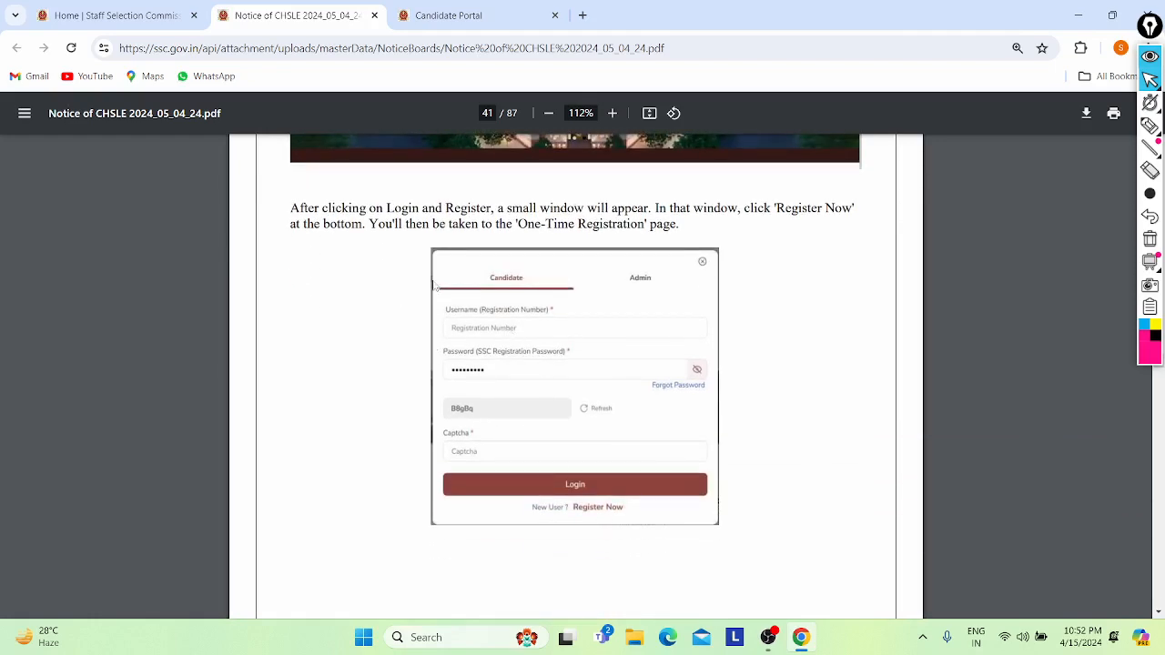
scroll(303, 357, "down", 2)
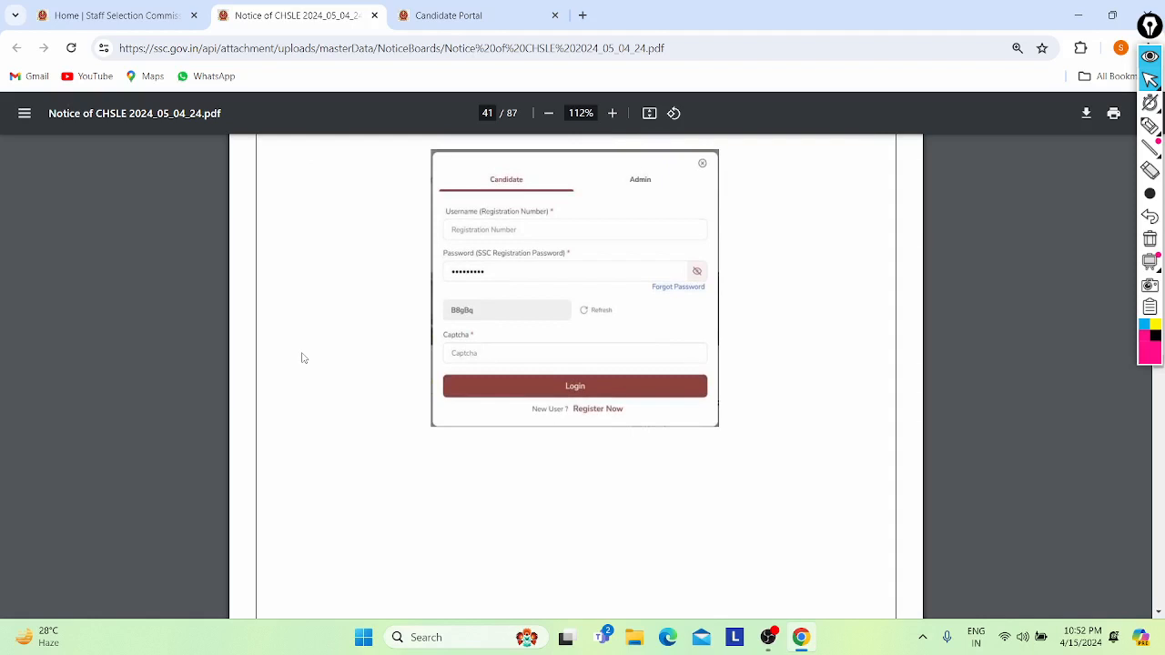
scroll(303, 357, "down", 1)
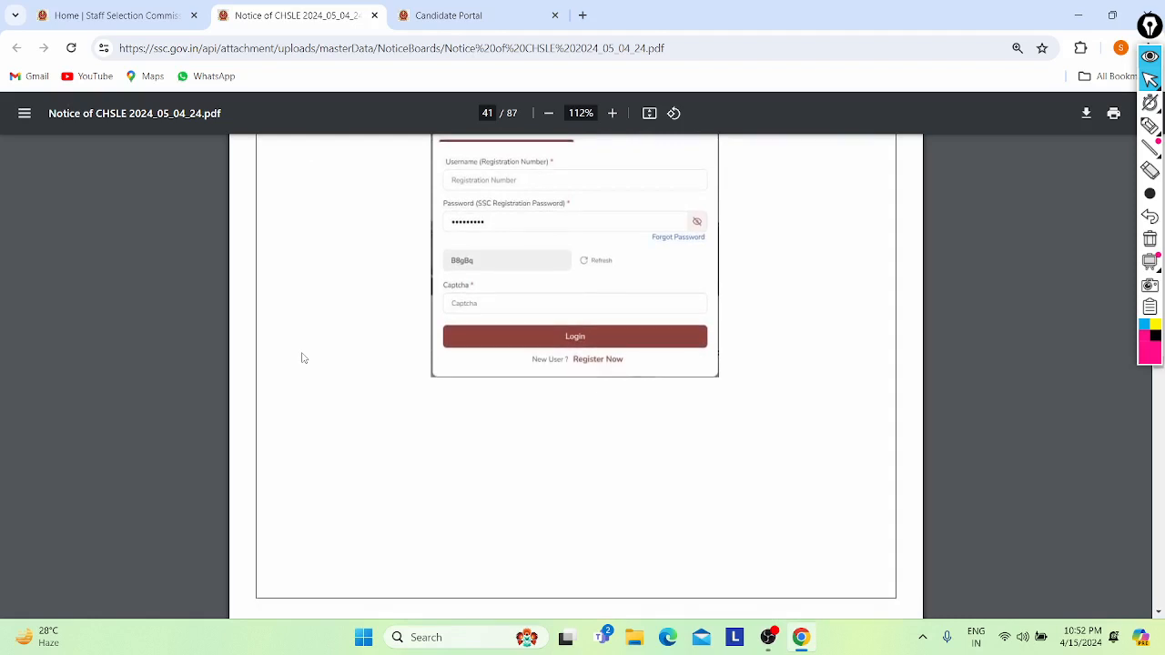
scroll(303, 357, "down", 10)
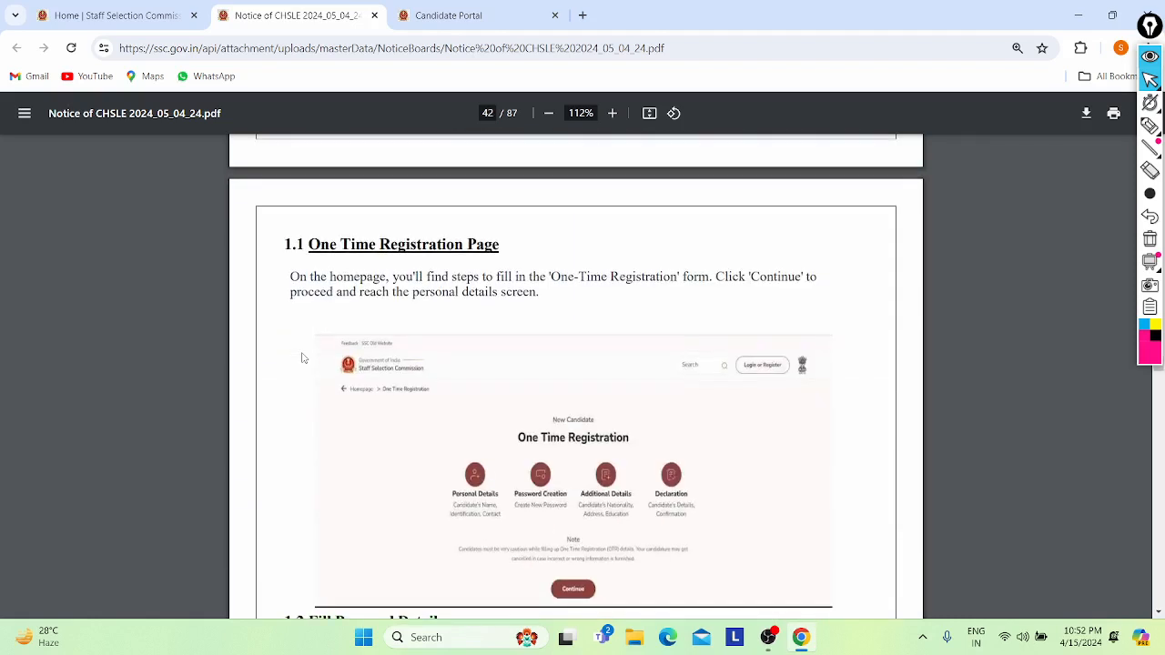
scroll(303, 358, "down", 1)
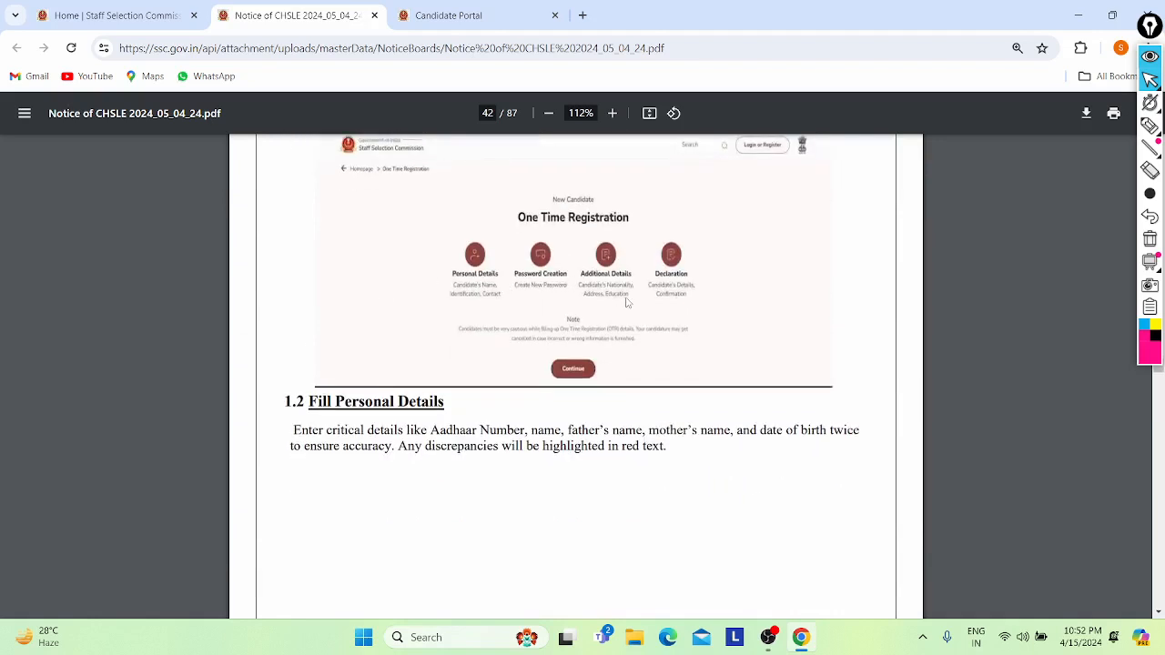
scroll(422, 397, "down", 10)
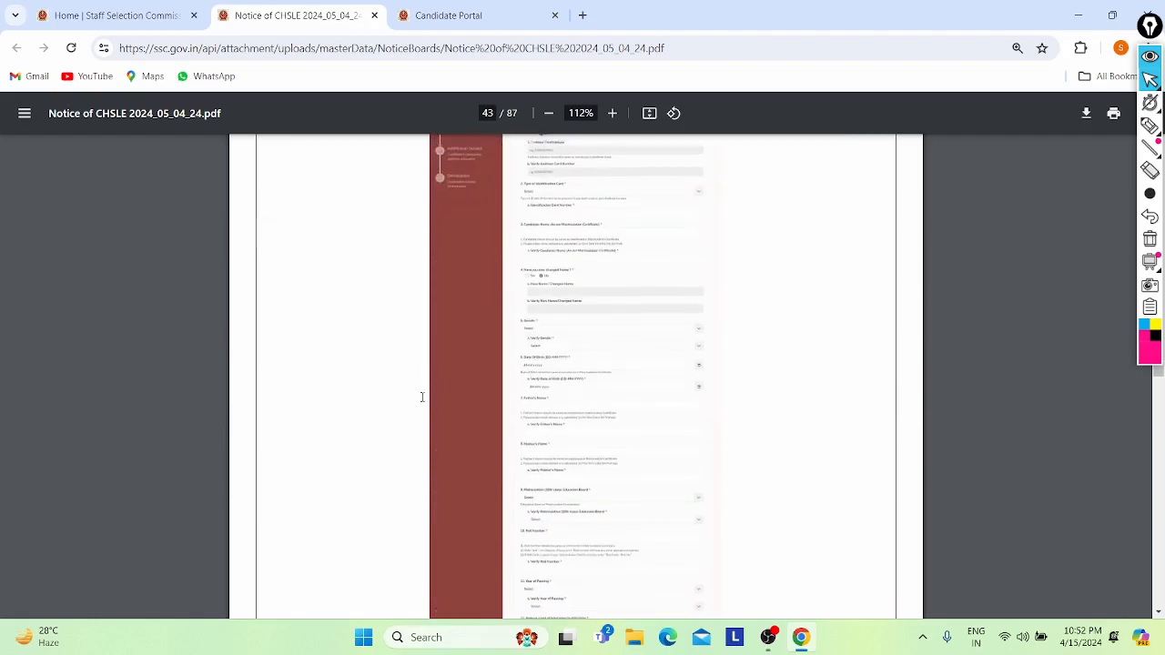
scroll(422, 397, "up", 4)
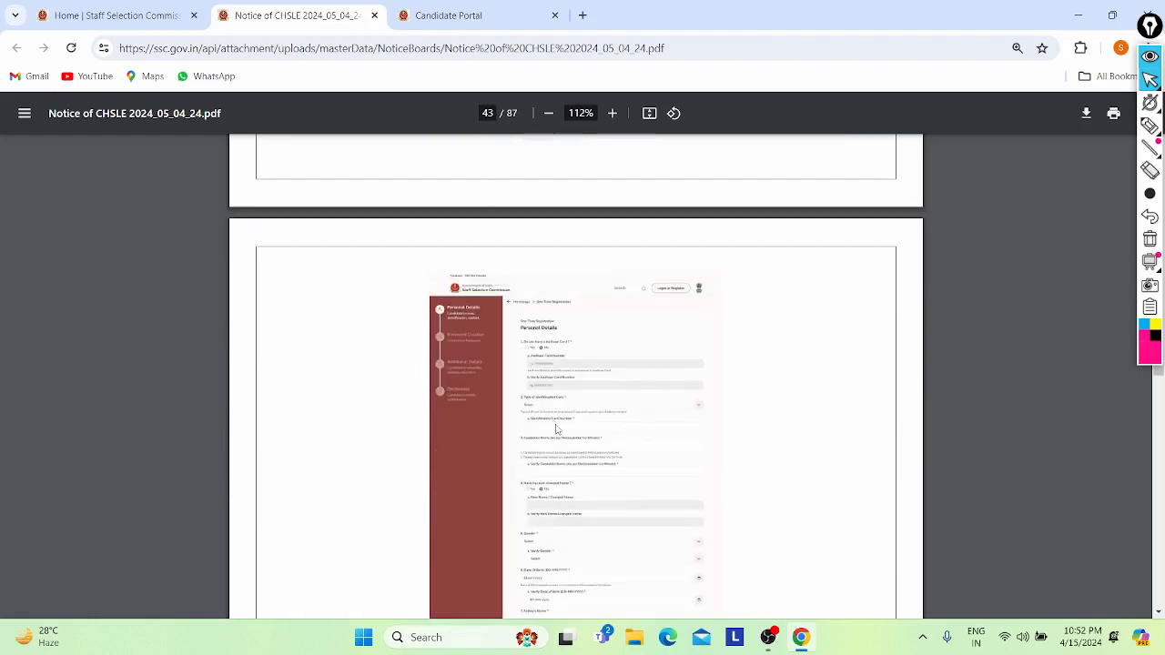
scroll(562, 438, "up", 4)
scroll(562, 439, "down", 5)
scroll(562, 439, "down", 5)
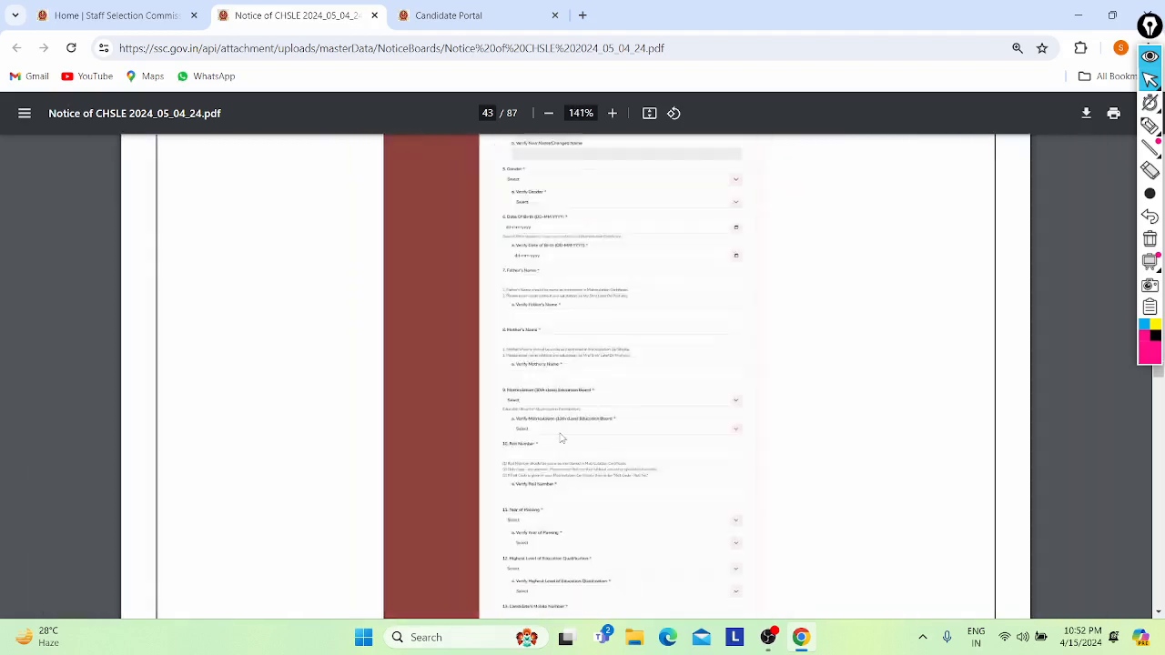
scroll(562, 439, "down", 5)
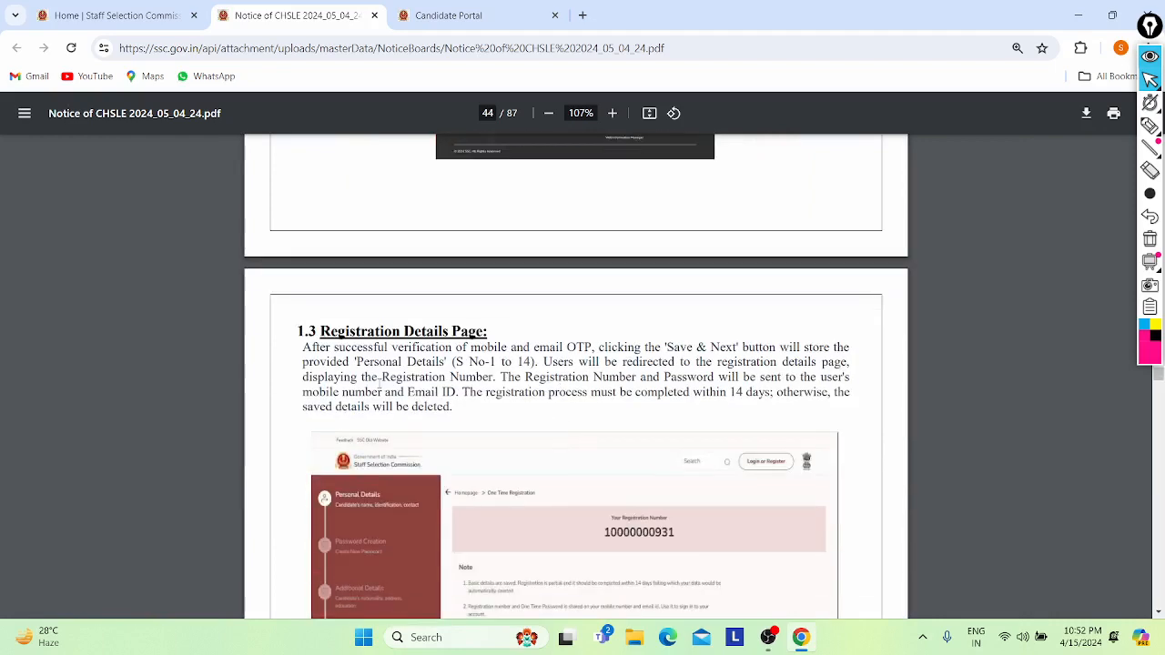
scroll(380, 383, "down", 2)
scroll(380, 383, "up", 3)
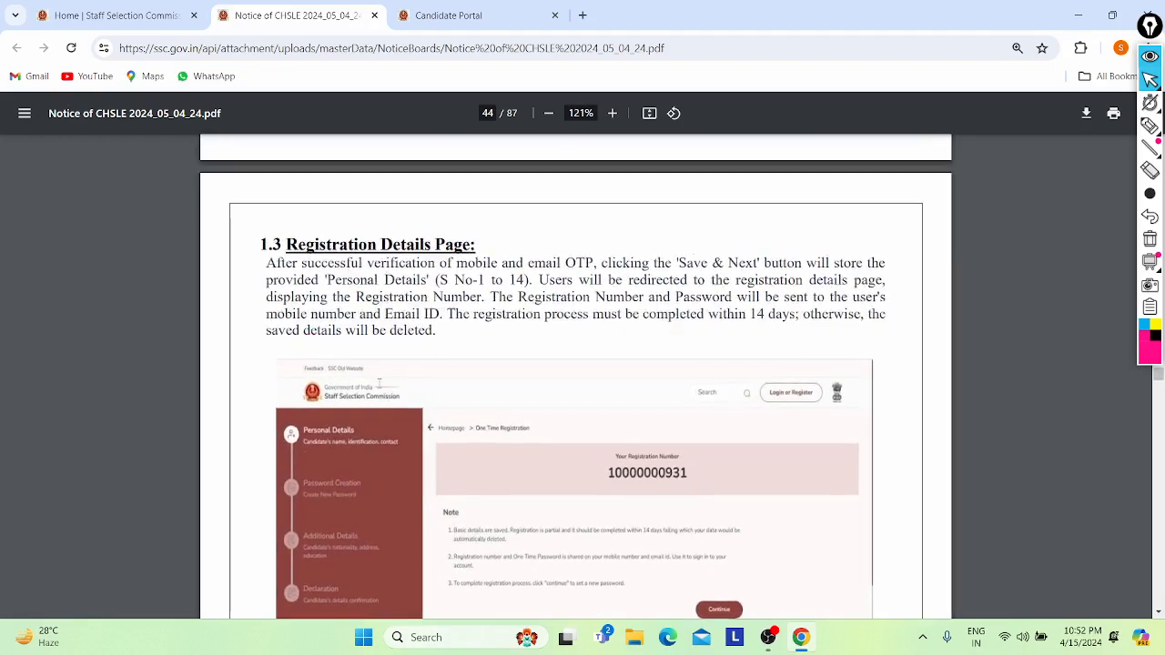
scroll(379, 383, "up", 10)
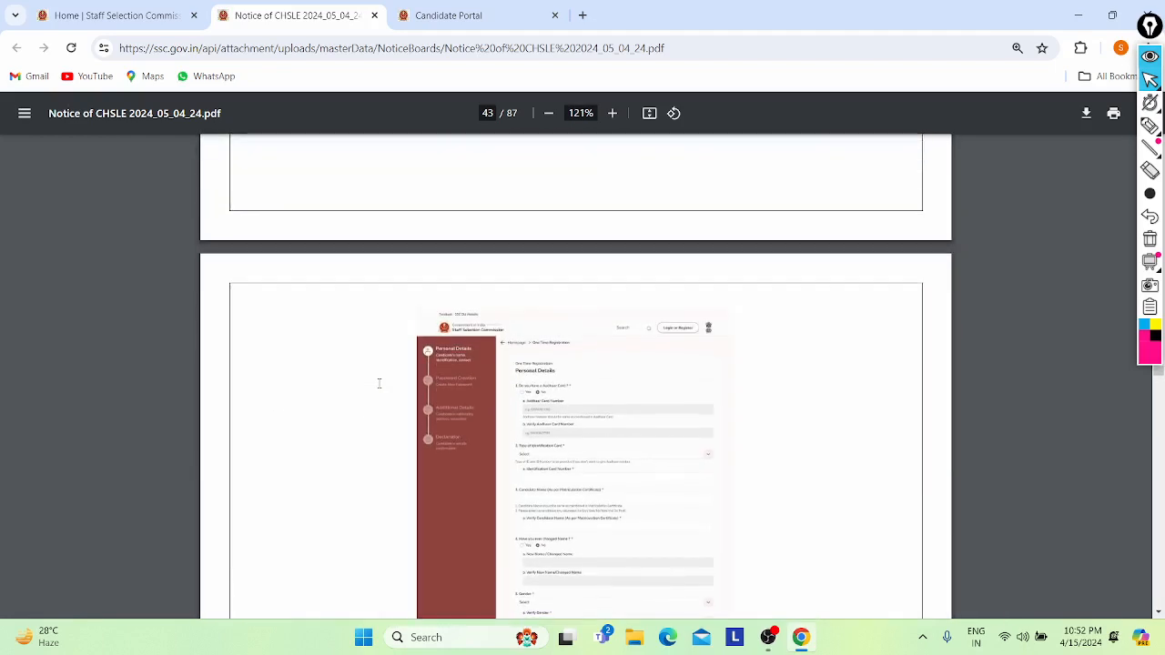
scroll(379, 384, "down", 10)
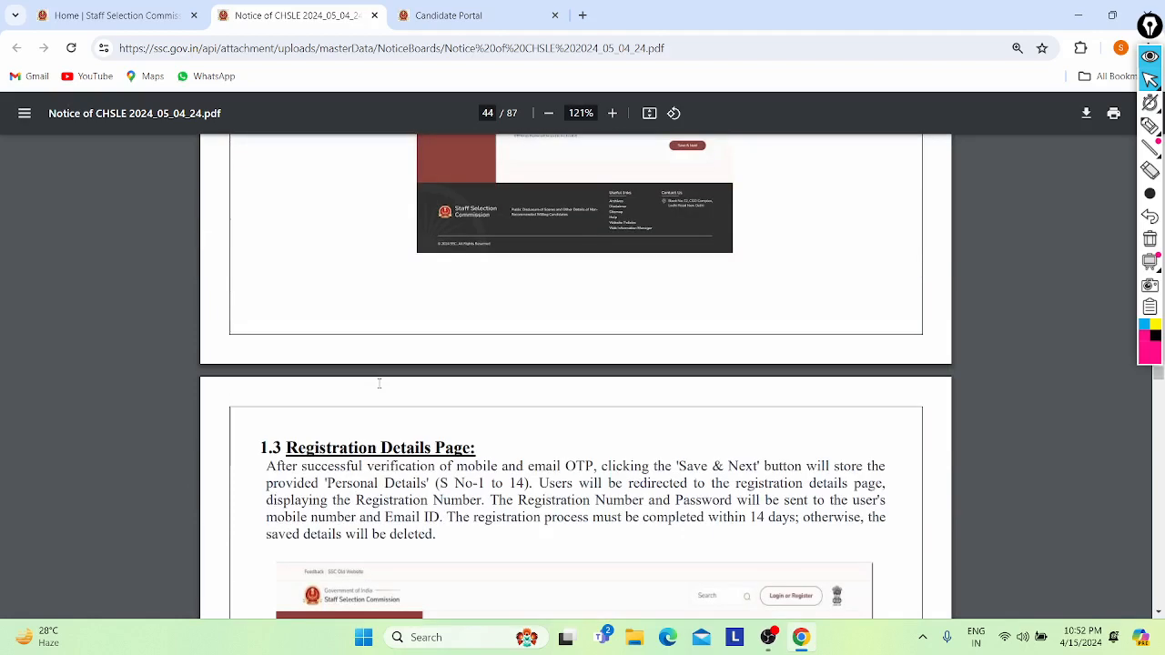
- Select the paragraph about the registration number, then clear the selection
left_click_drag(309, 187, 492, 333)
left_click(318, 373)
scroll(318, 373, "down", 12)
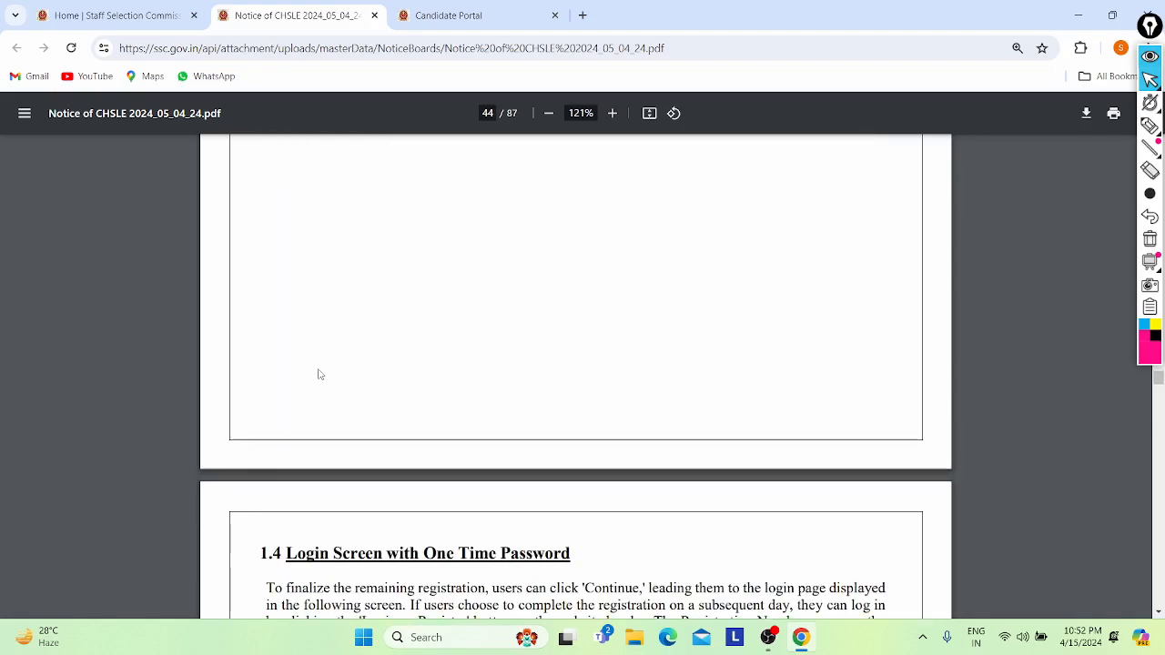
scroll(318, 373, "up", 3)
scroll(435, 359, "down", 3)
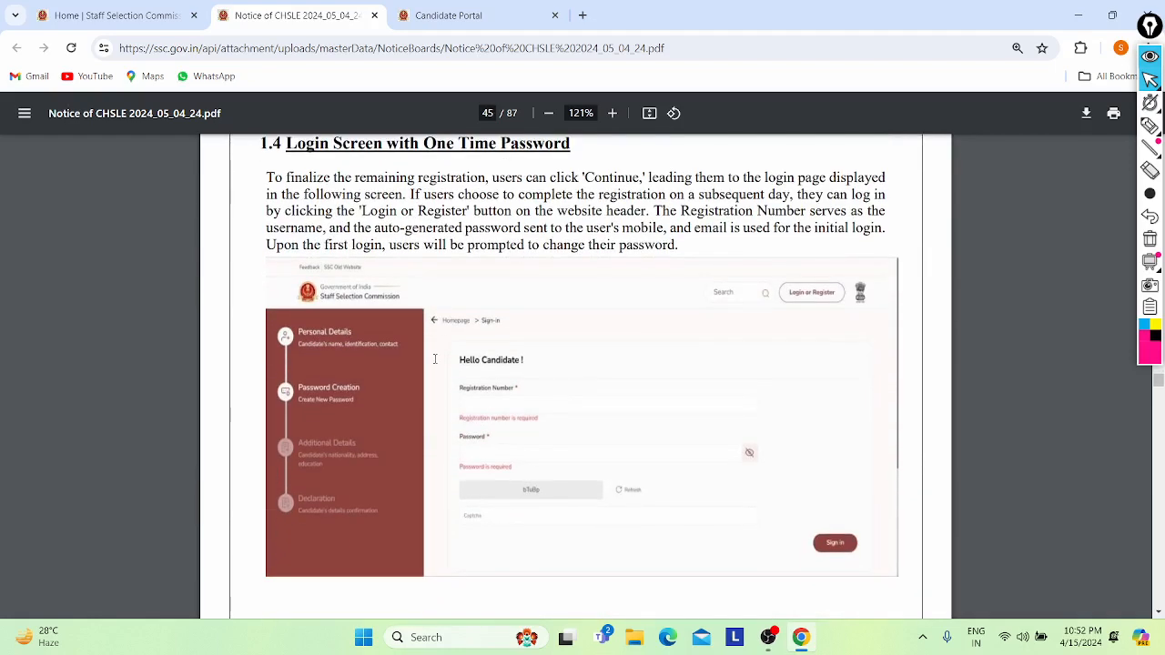
scroll(435, 359, "down", 3)
scroll(435, 359, "up", 2)
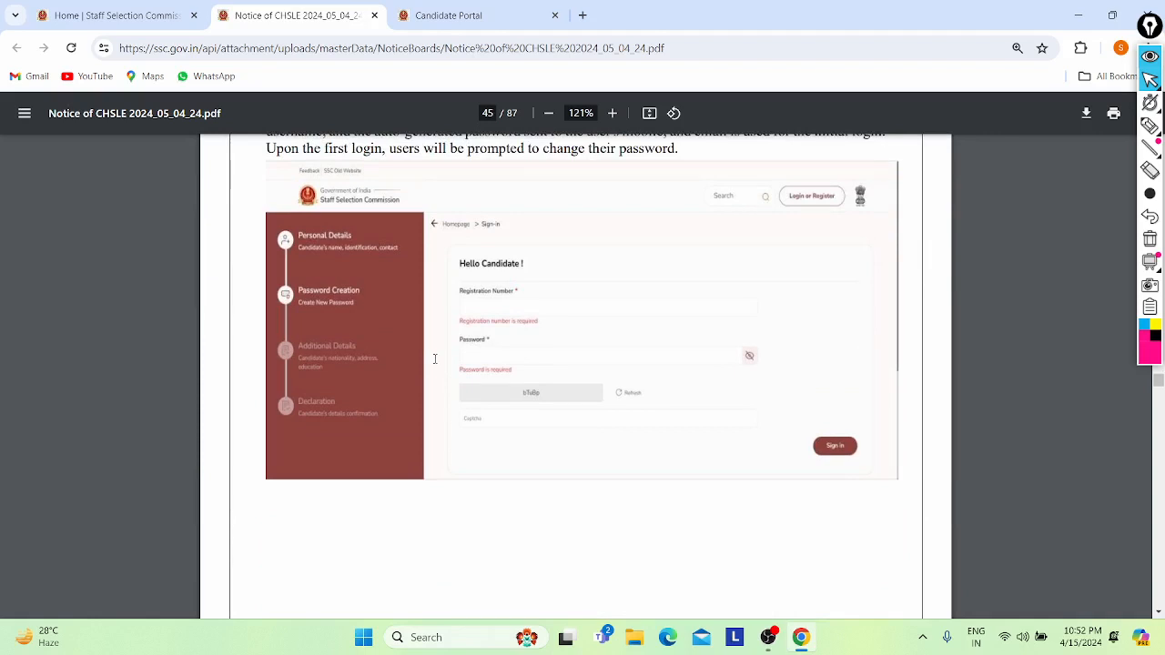
- Continue through the form screenshots to the 1.8 Declaration section on page 49
scroll(365, 359, "down", 10)
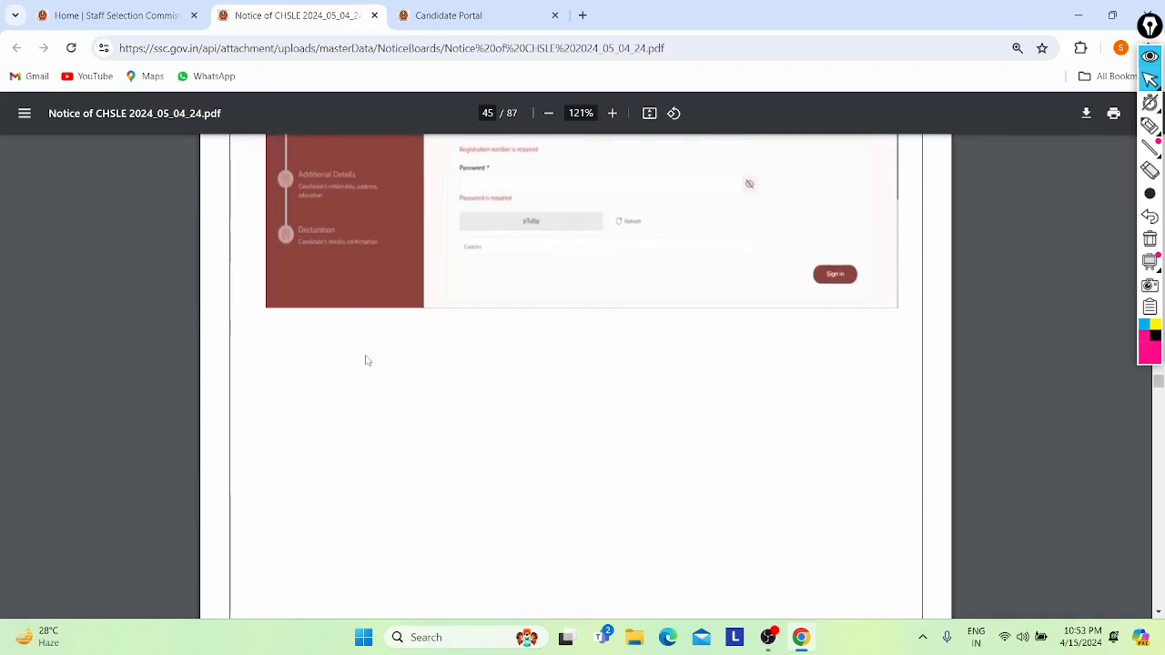
scroll(365, 359, "down", 1)
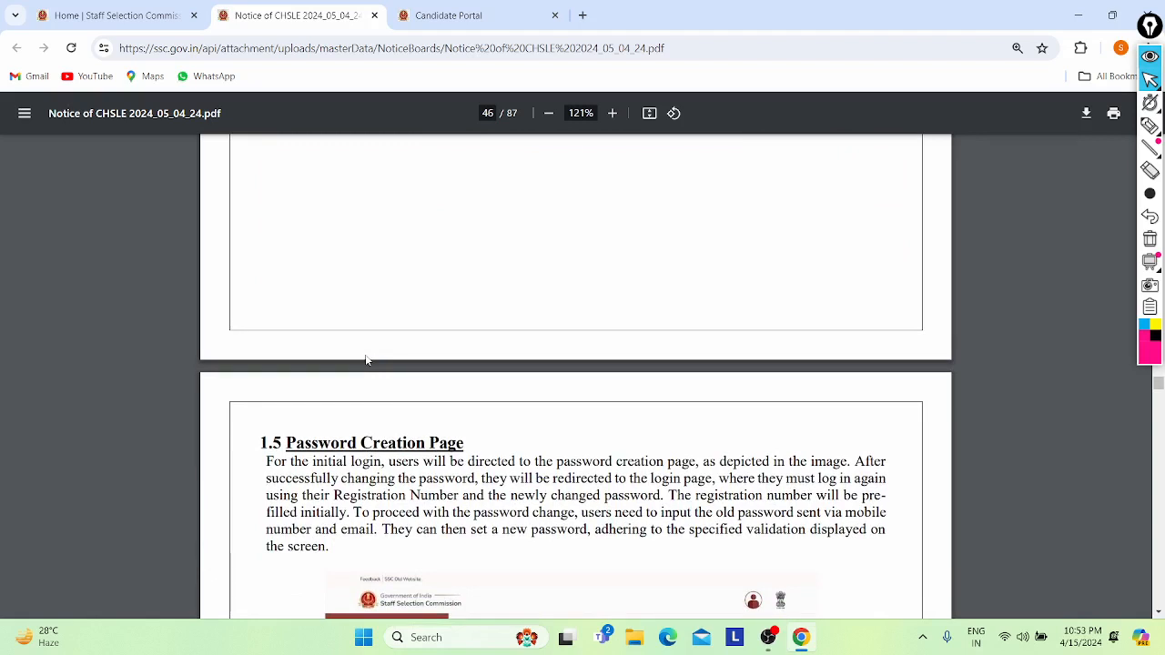
scroll(366, 360, "down", 4)
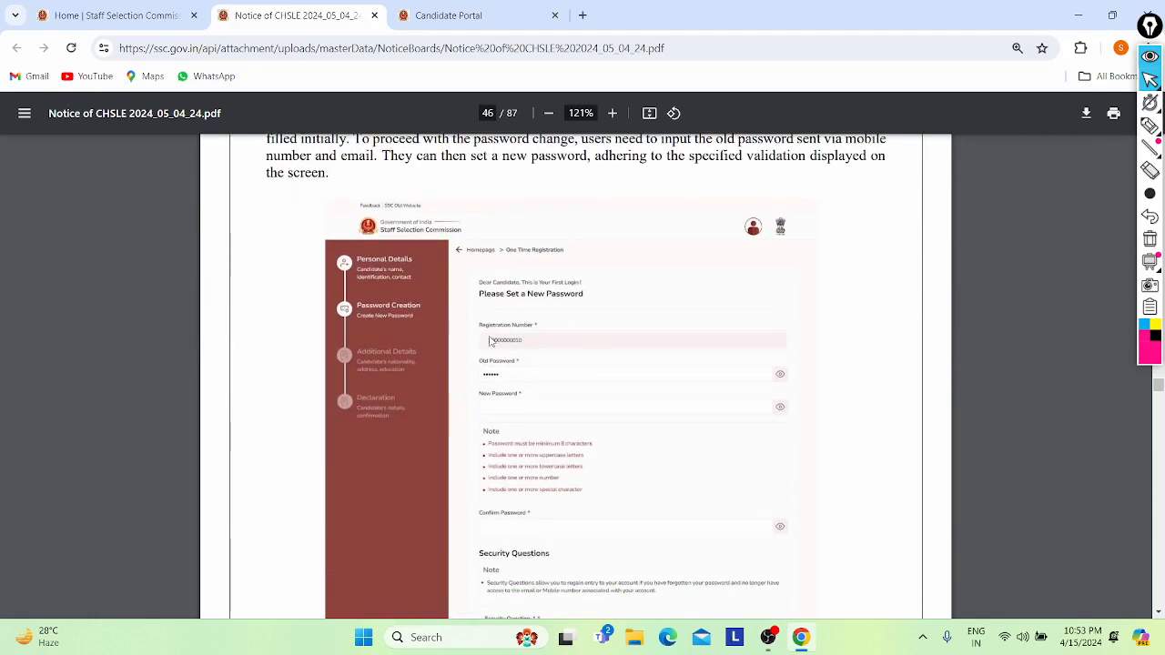
scroll(489, 340, "down", 10)
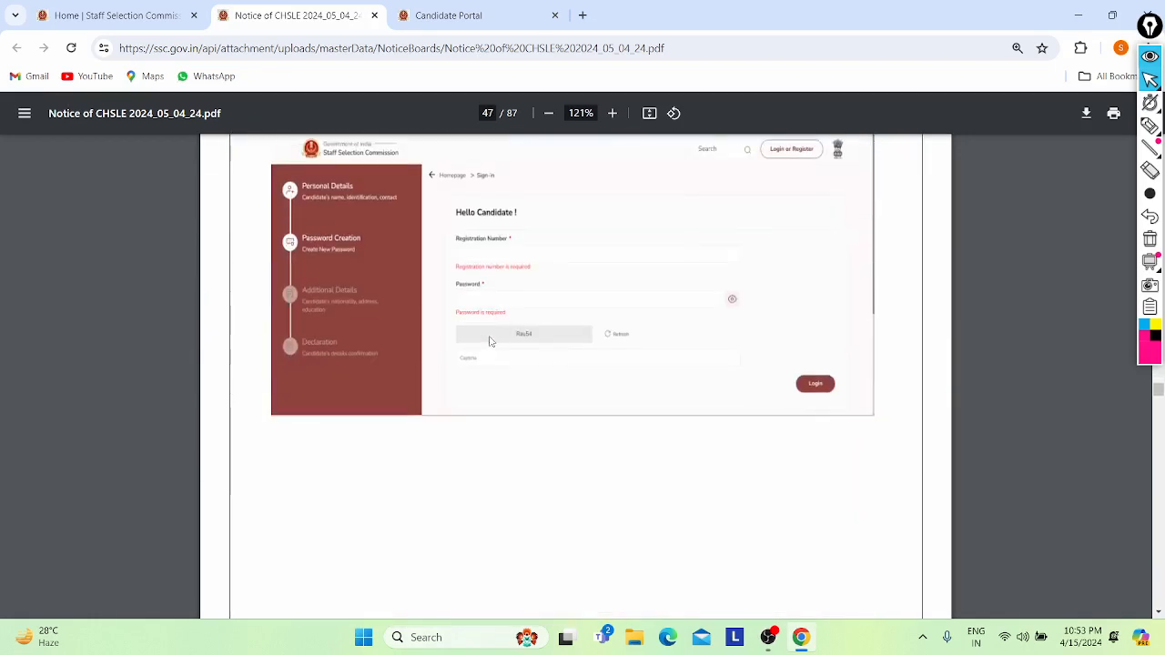
scroll(489, 340, "down", 8)
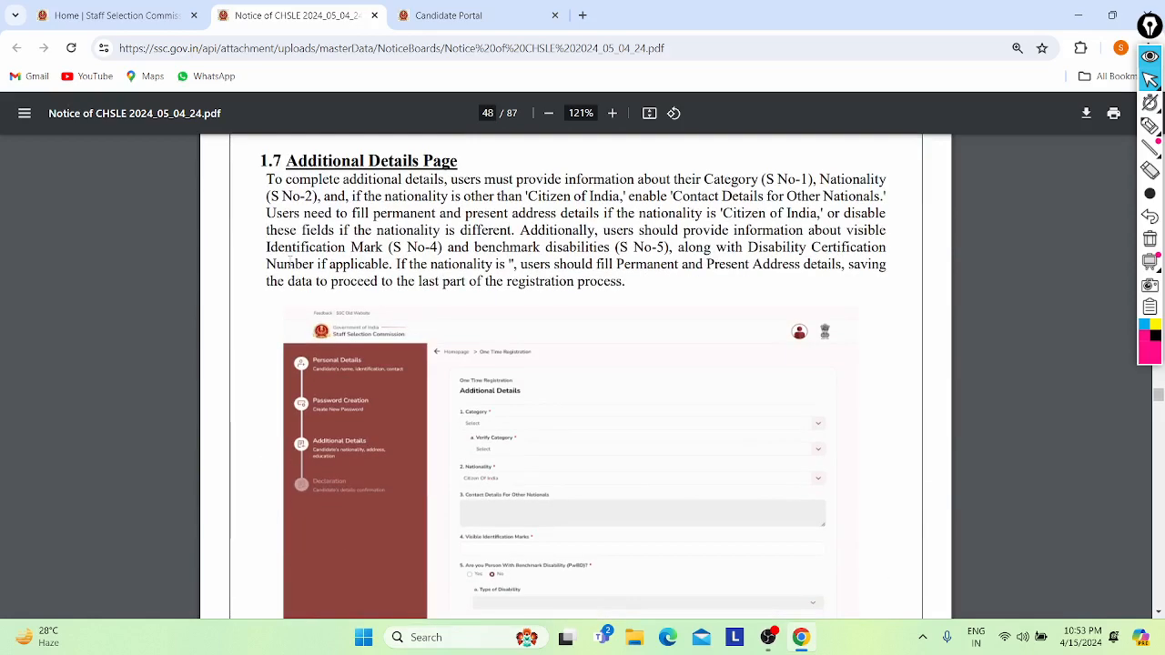
scroll(327, 293, "down", 1)
scroll(520, 318, "down", 7)
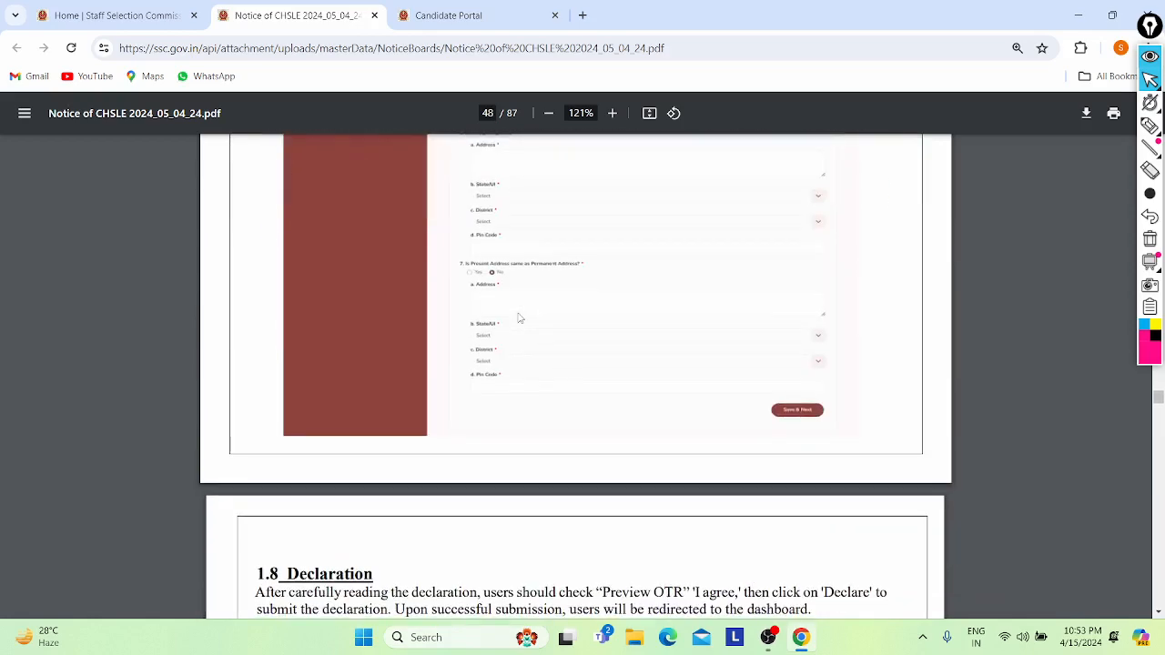
scroll(520, 318, "up", 4)
scroll(520, 318, "up", 3)
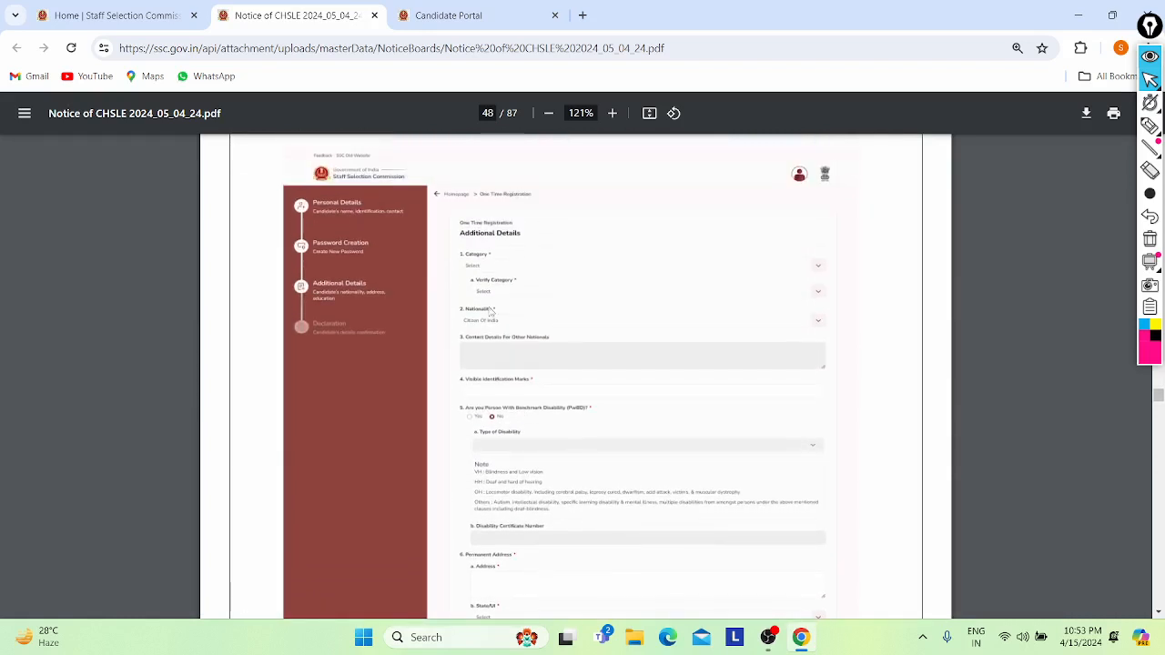
scroll(460, 304, "up", 2, "ctrl")
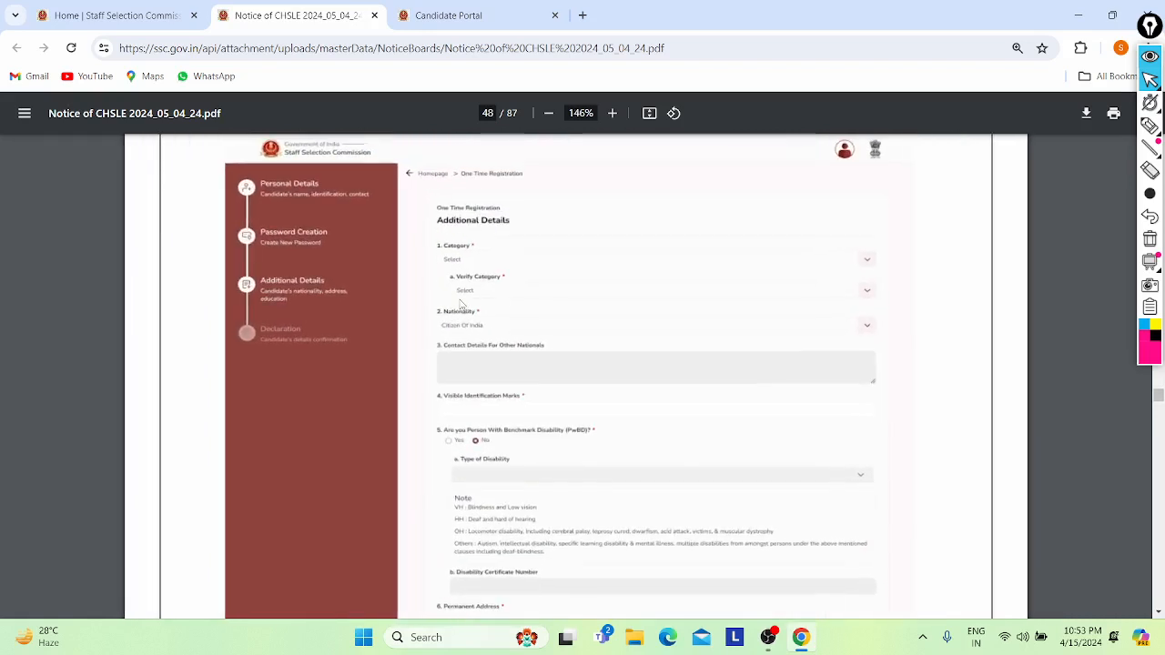
scroll(461, 304, "down", 3)
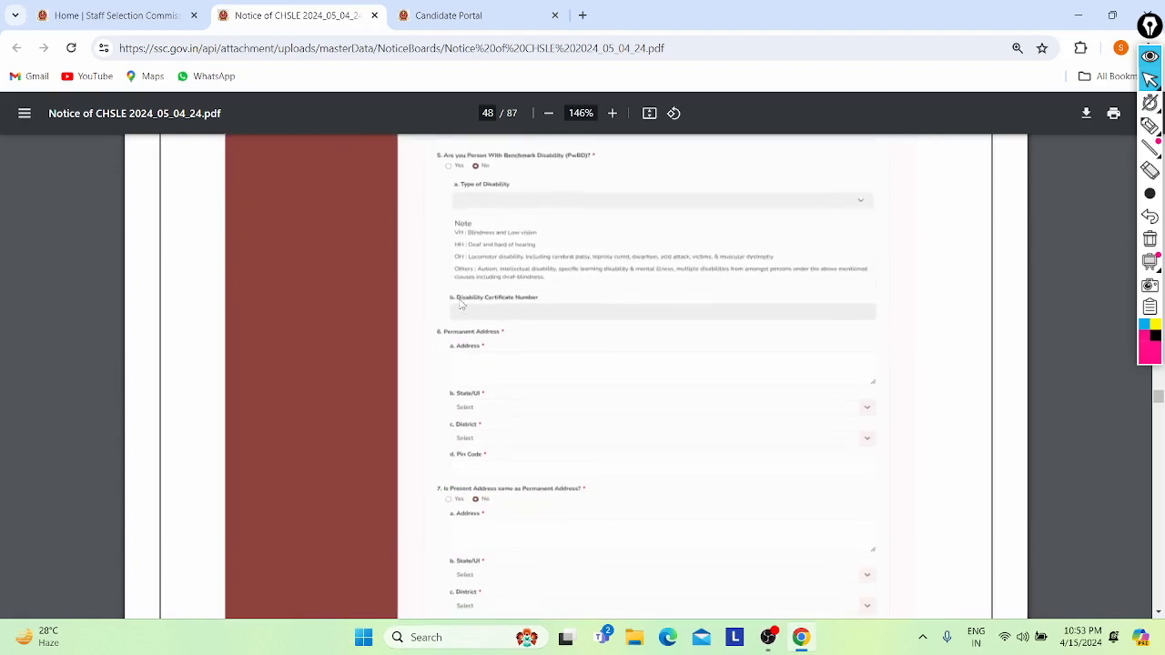
scroll(460, 304, "down", 10)
scroll(460, 304, "up", 3)
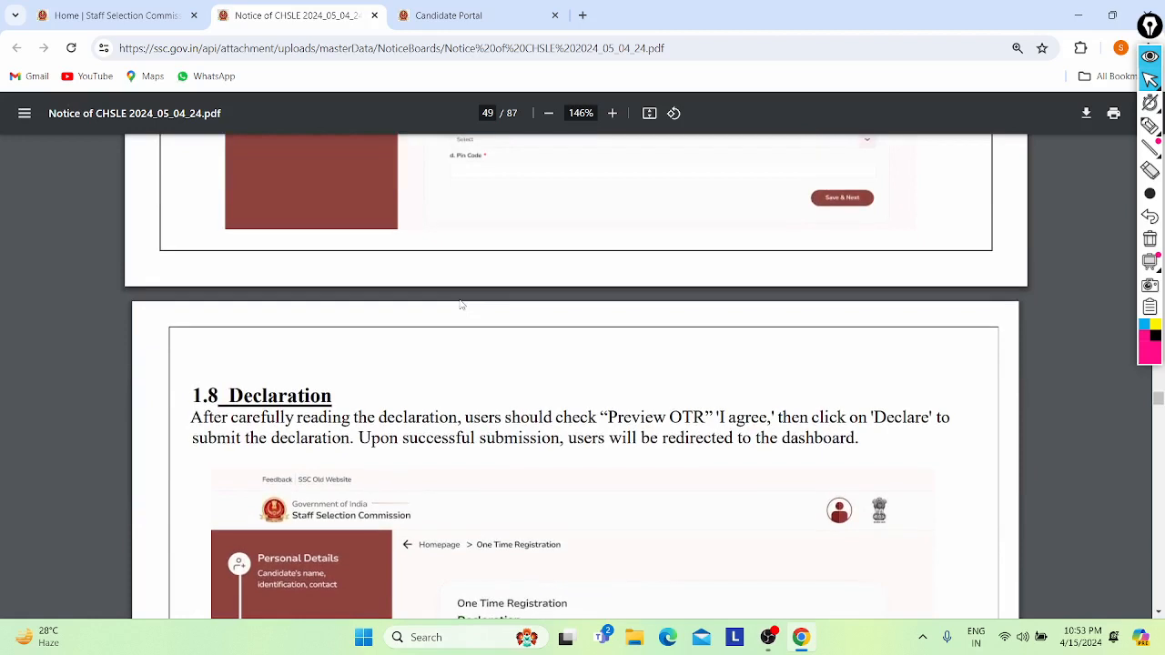
scroll(461, 304, "down", 4)
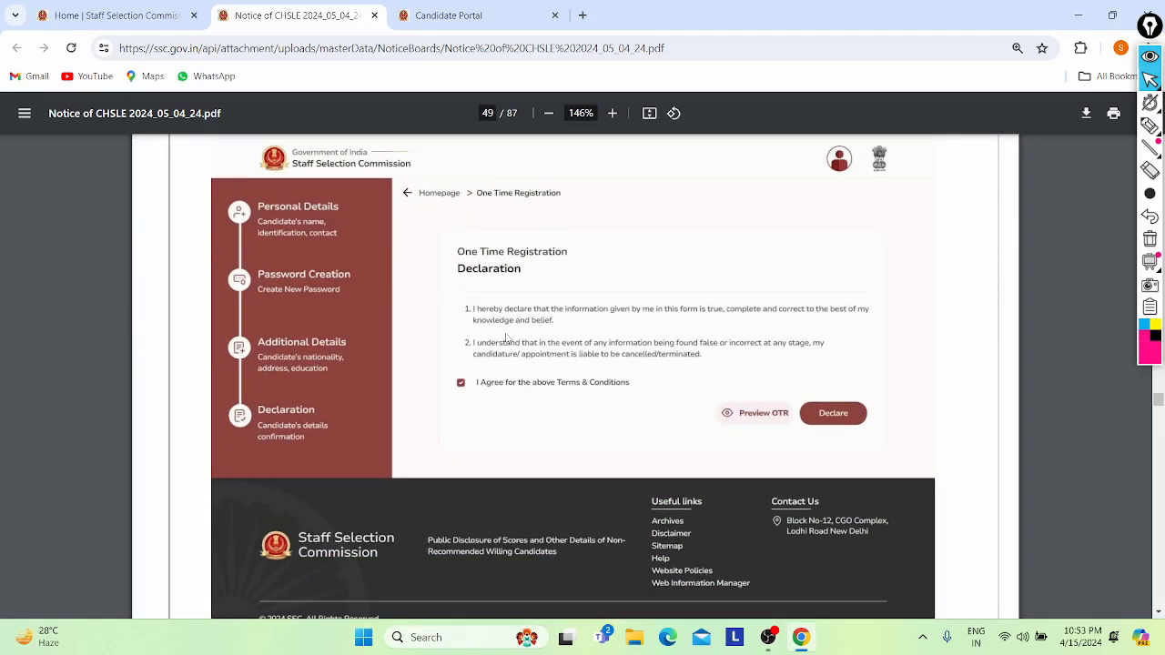
scroll(507, 339, "down", 15)
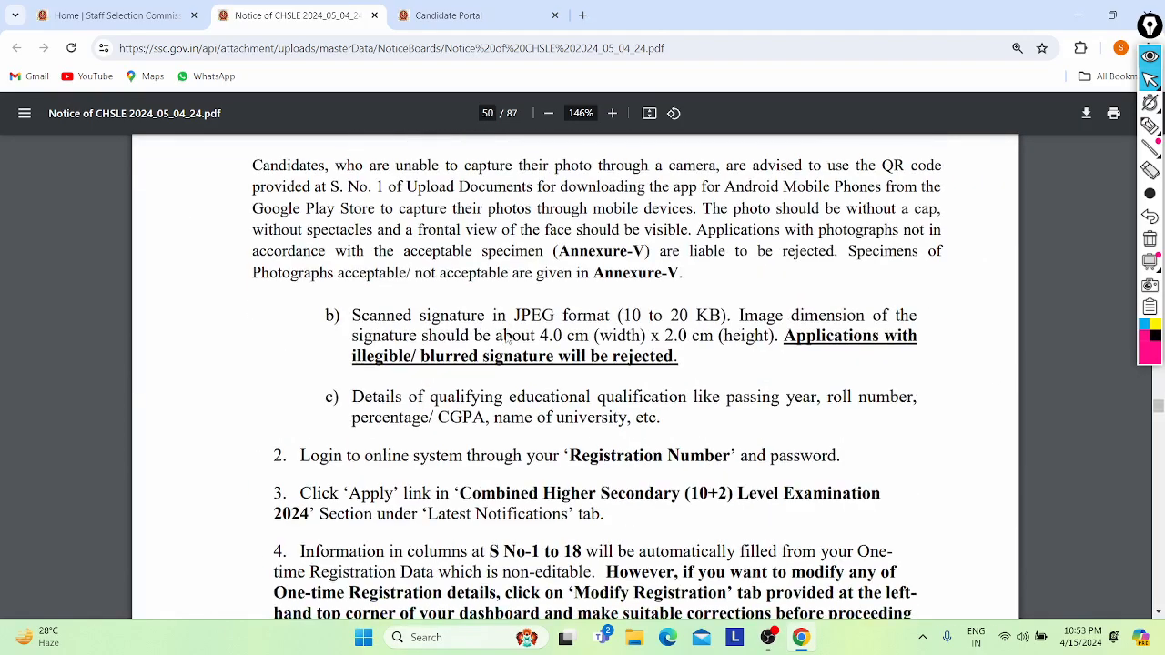
- Skim notice pages 50–56, then return to the Candidate Portal's One Time Registration page
scroll(507, 339, "down", 20)
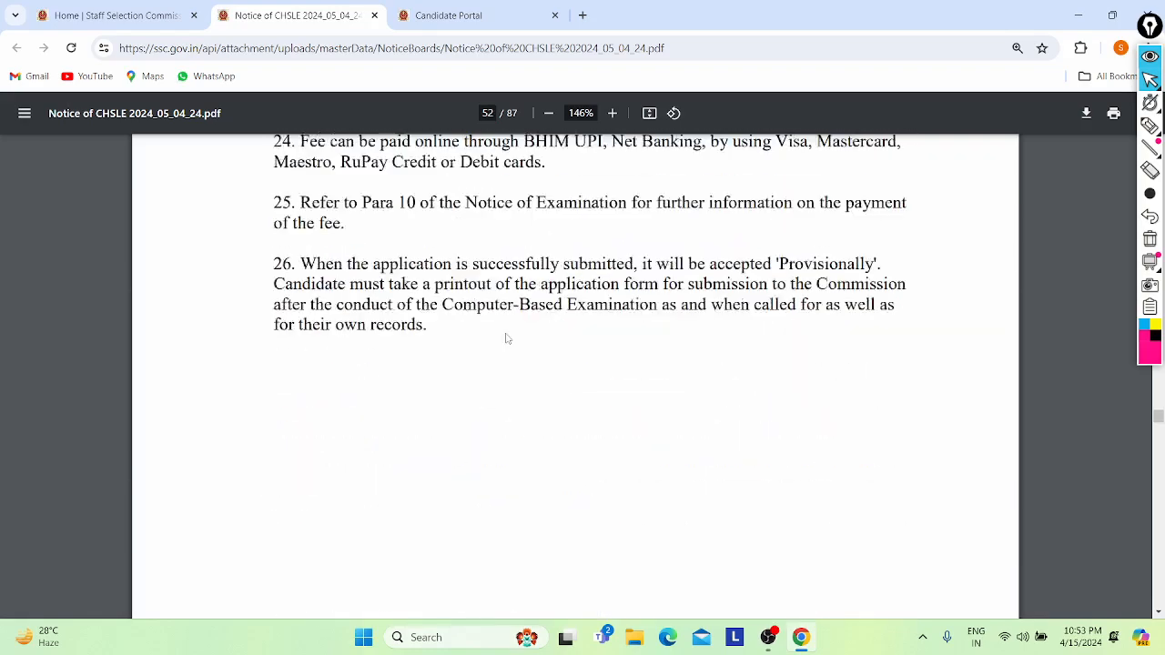
scroll(507, 339, "down", 12)
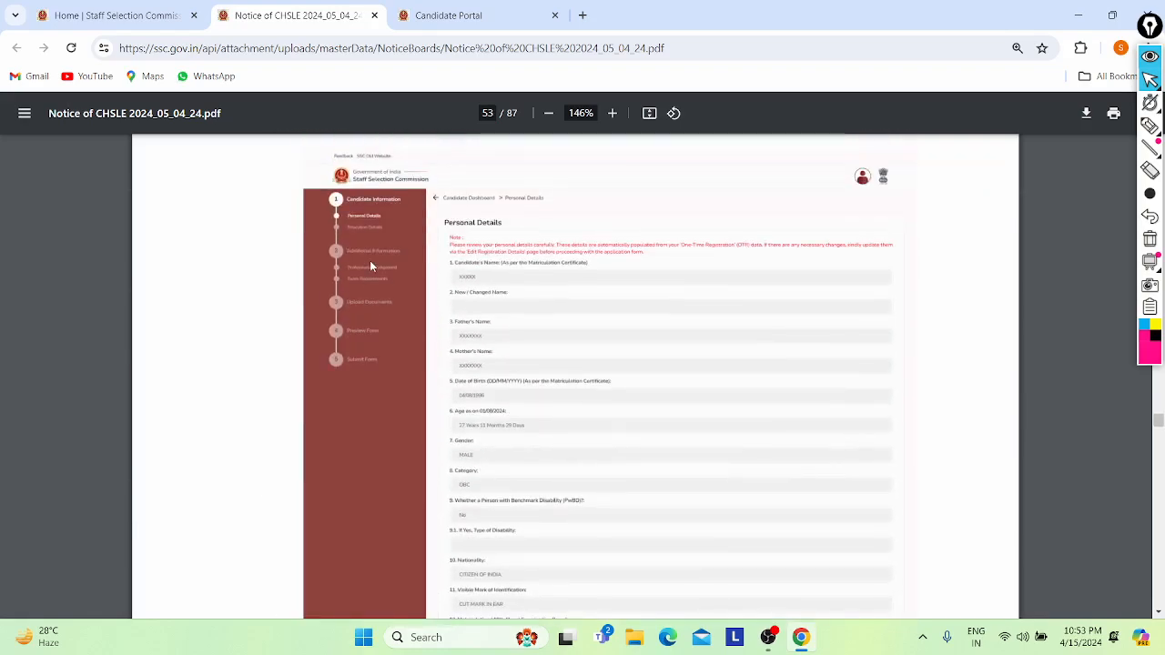
scroll(573, 318, "down", 15)
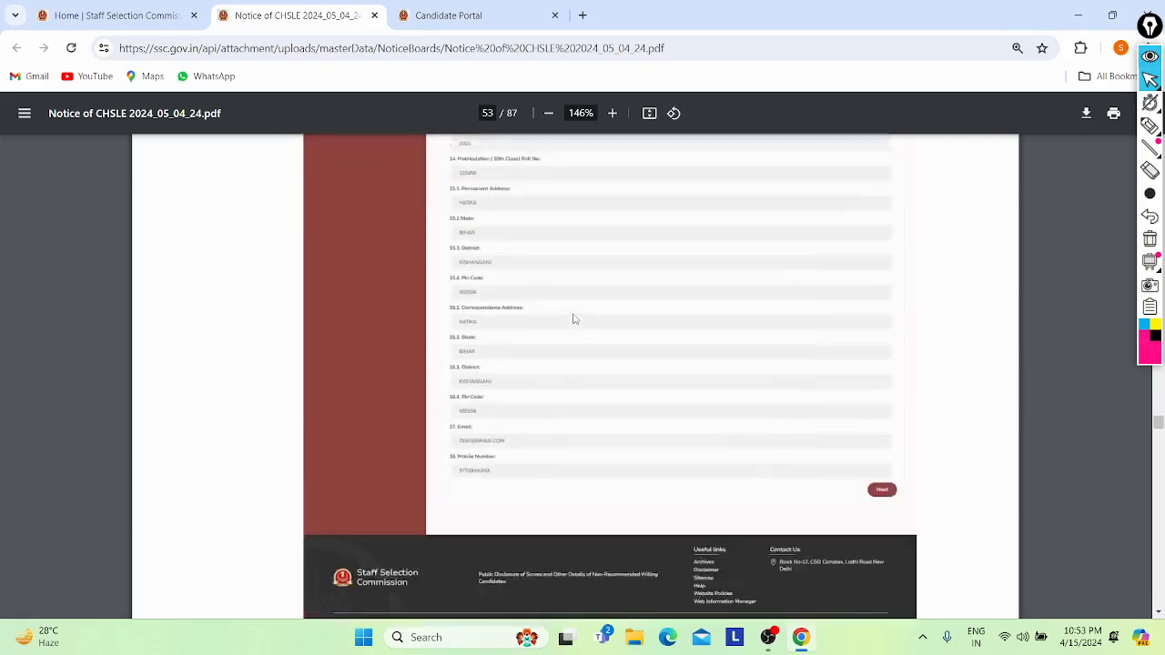
scroll(573, 318, "down", 14)
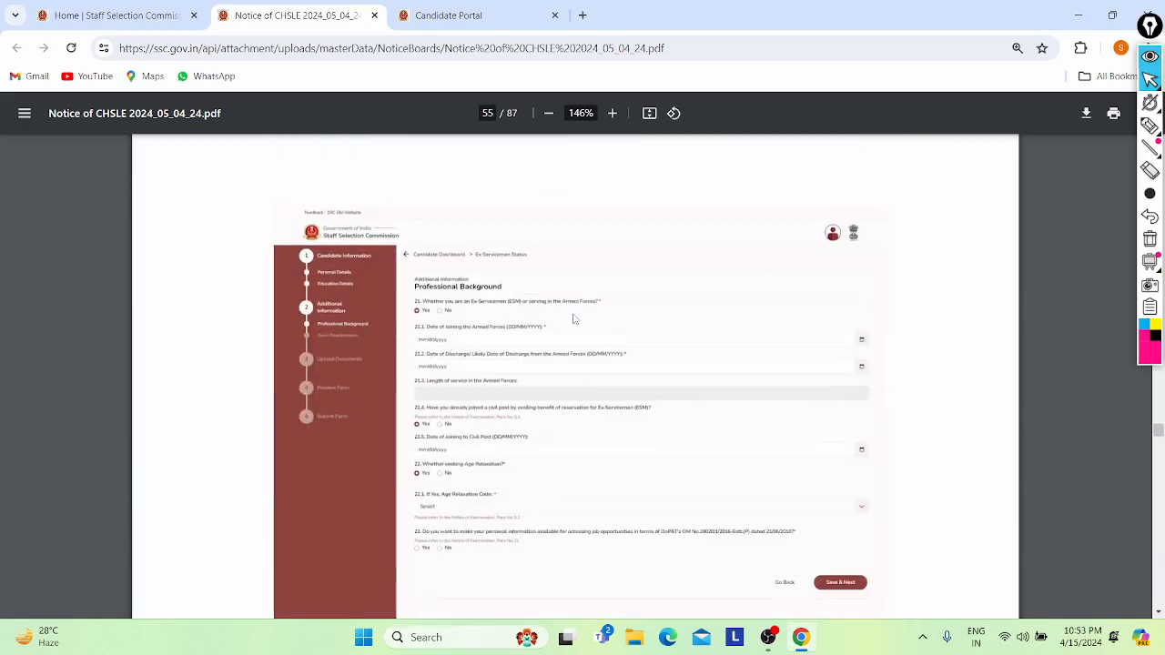
scroll(573, 318, "down", 10)
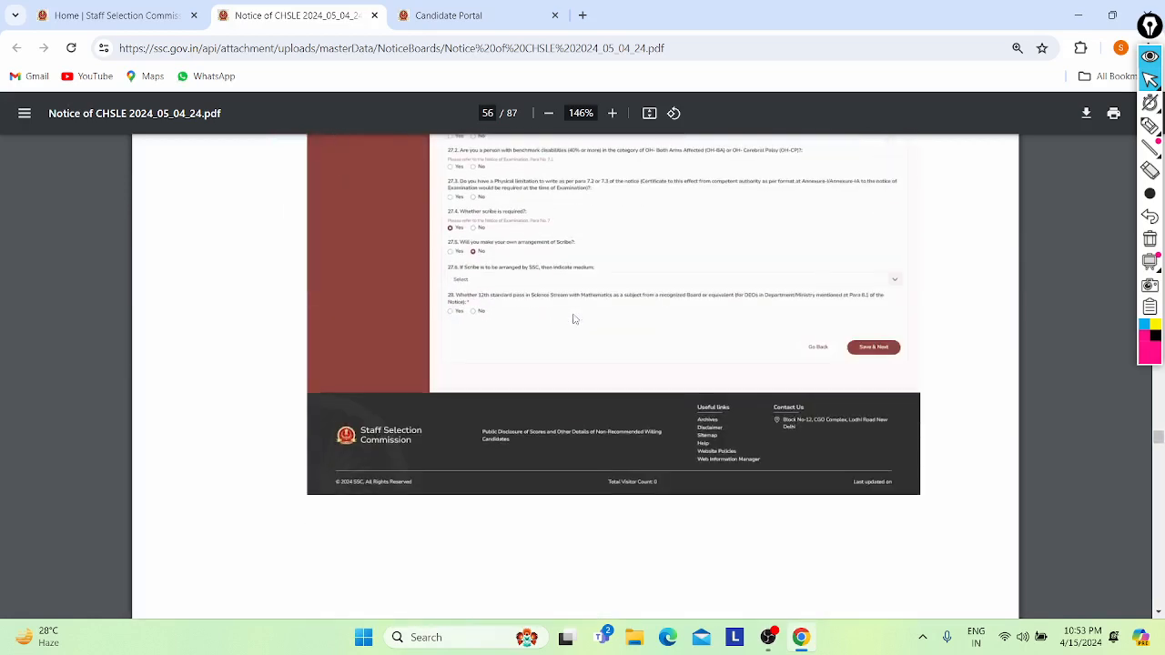
scroll(574, 318, "up", 8)
left_click(488, 10)
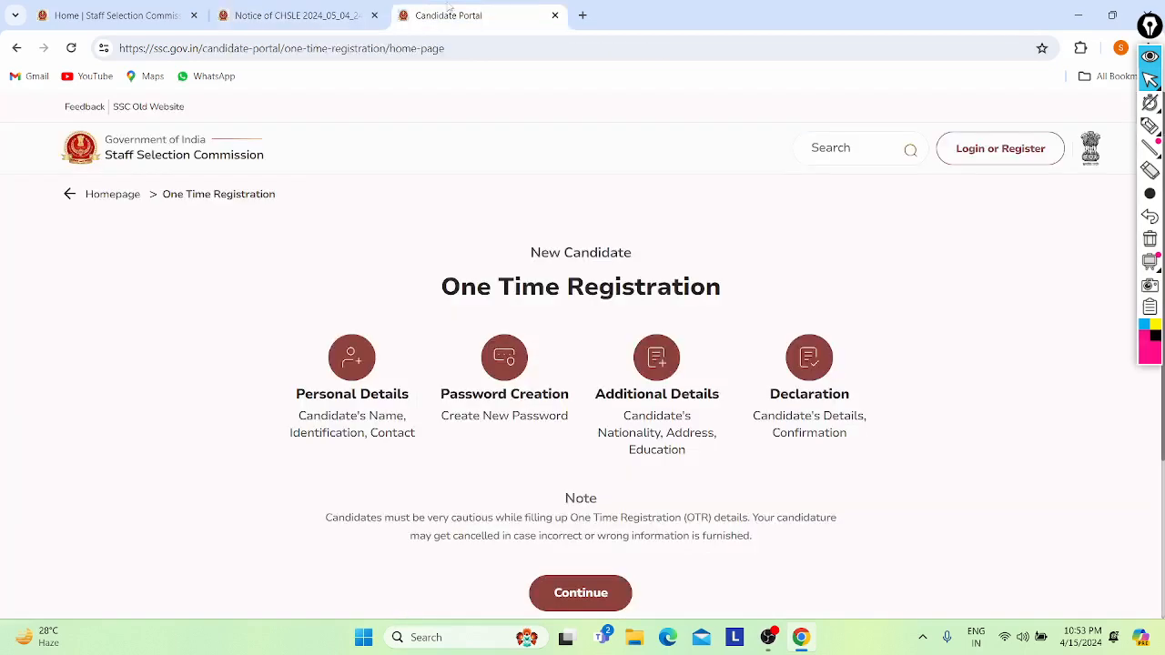
- Look over the One Time Registration page, then go back to the ssc.gov.in home page
scroll(382, 235, "down", 2)
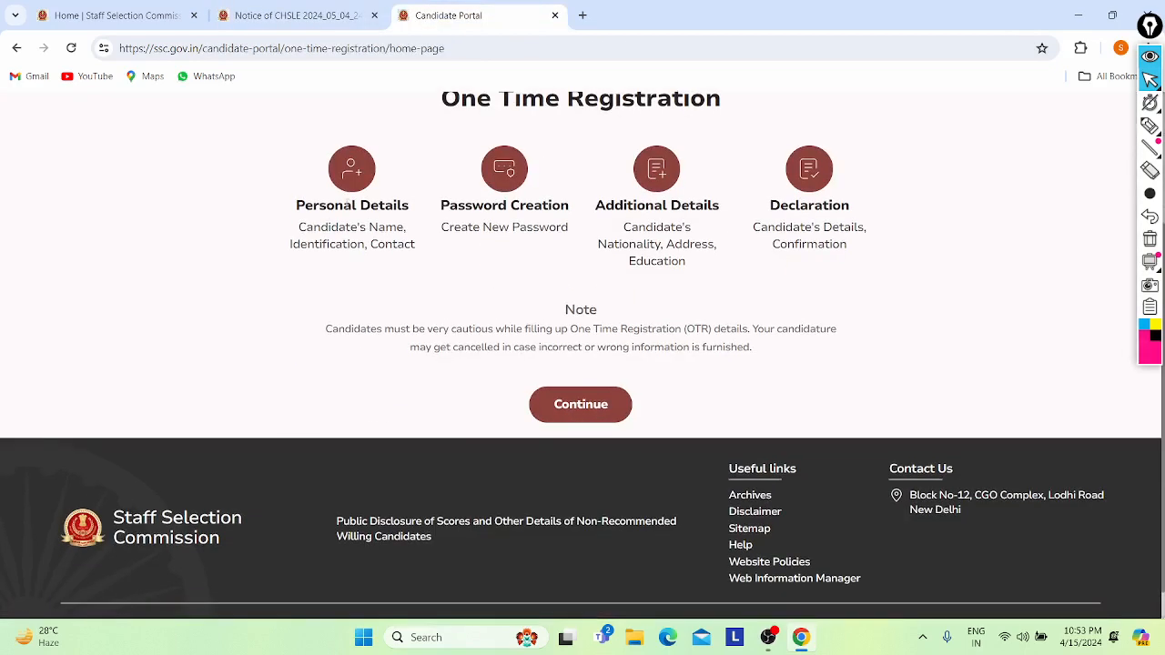
scroll(596, 306, "up", 2)
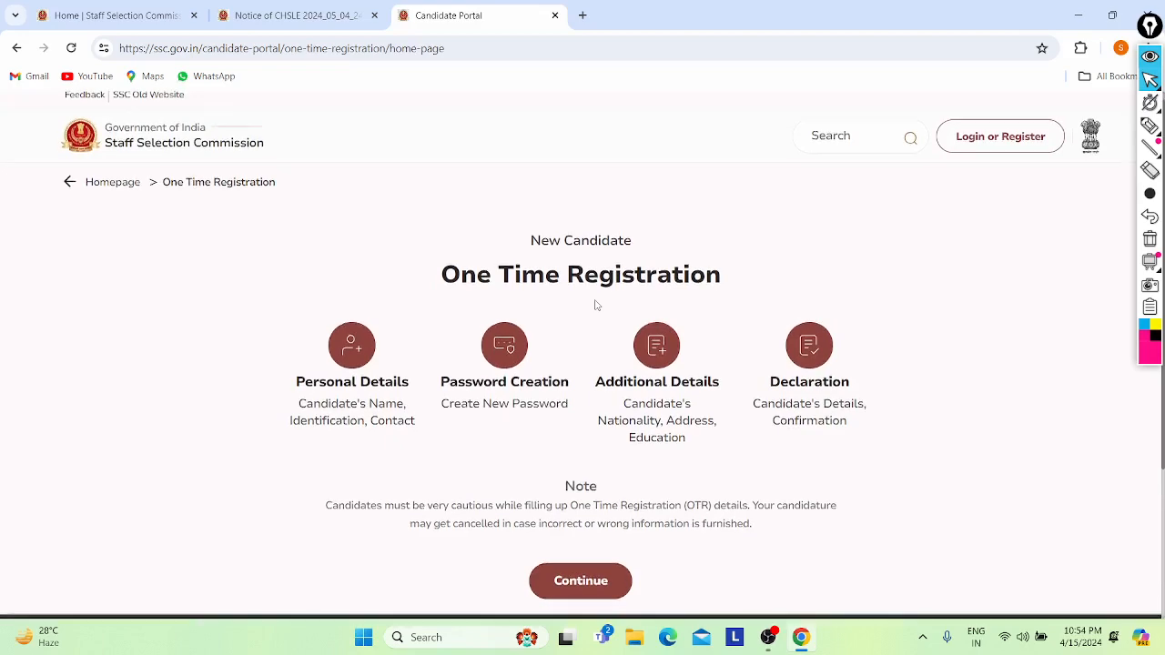
scroll(597, 304, "down", 2)
scroll(587, 375, "up", 2)
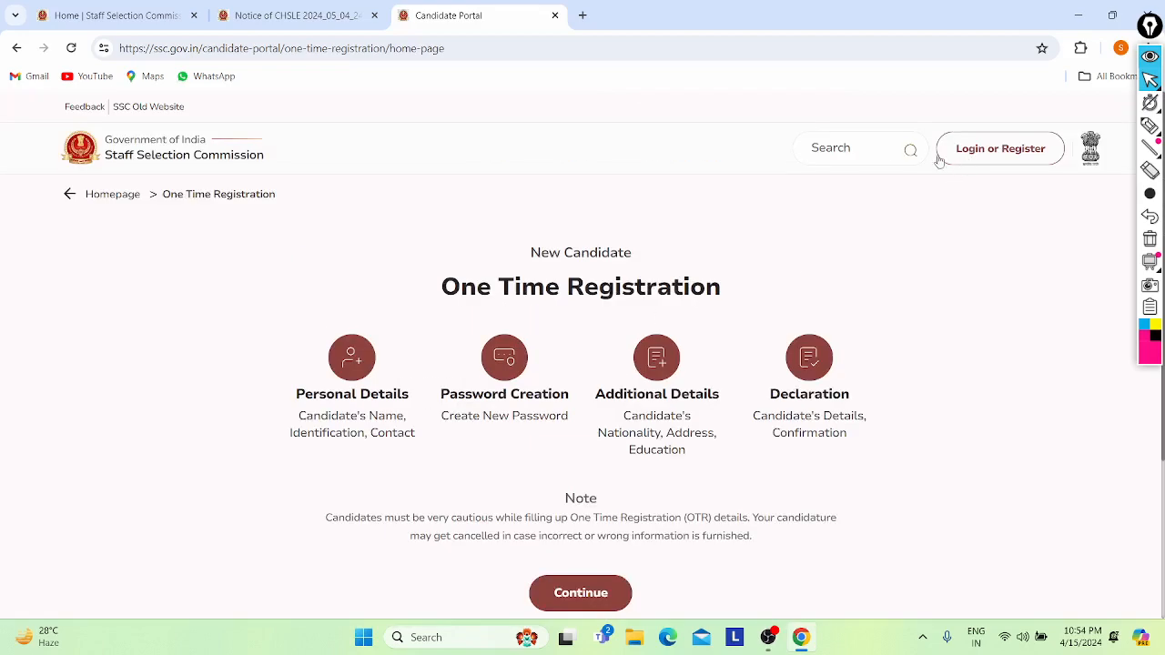
scroll(409, 287, "down", 2)
scroll(534, 328, "up", 2)
scroll(425, 451, "down", 2)
scroll(284, 272, "up", 2)
scroll(398, 361, "down", 2)
scroll(249, 286, "up", 2)
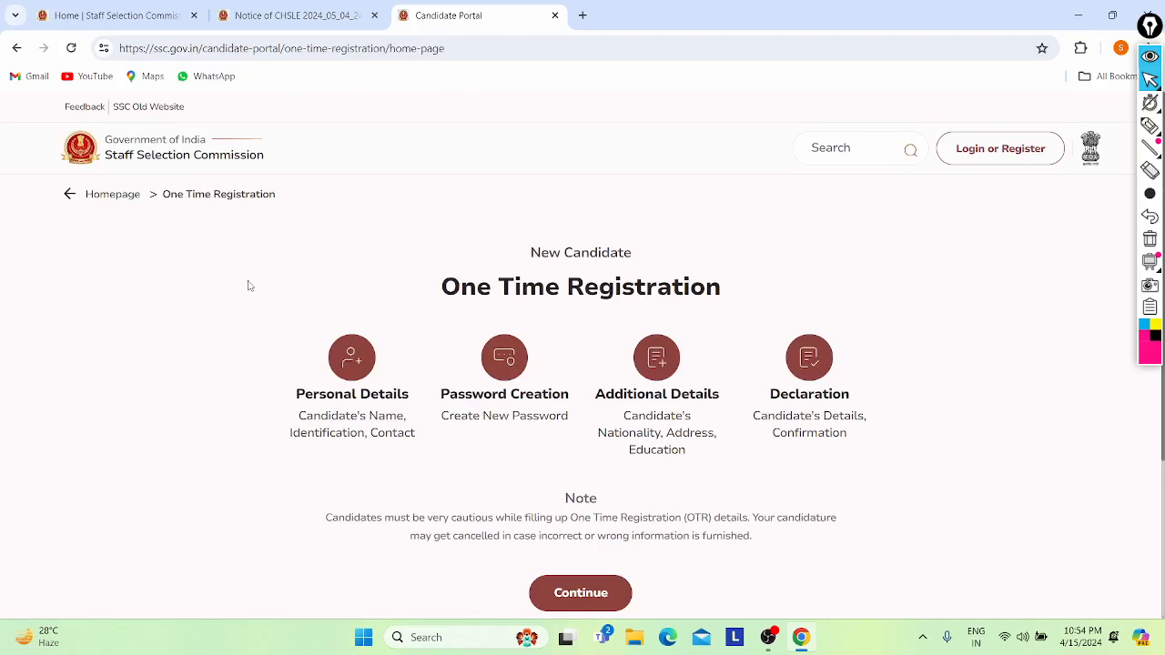
left_click(17, 48)
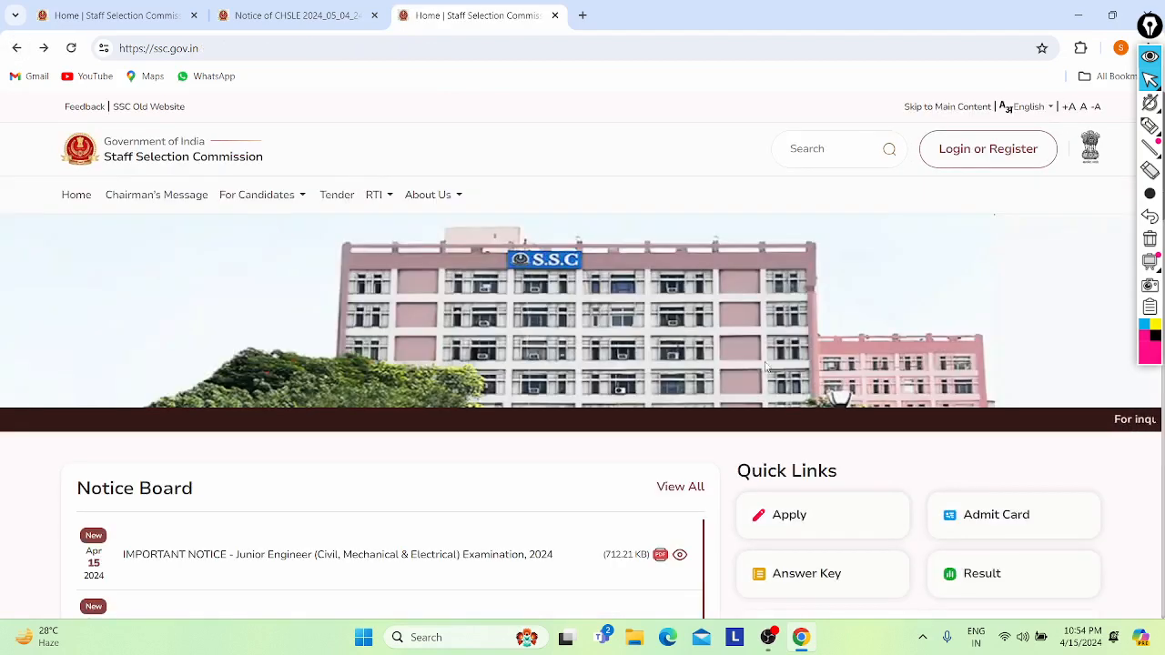
- Open the candidate login dialog and confirm the saved registration number and password
left_click(978, 151)
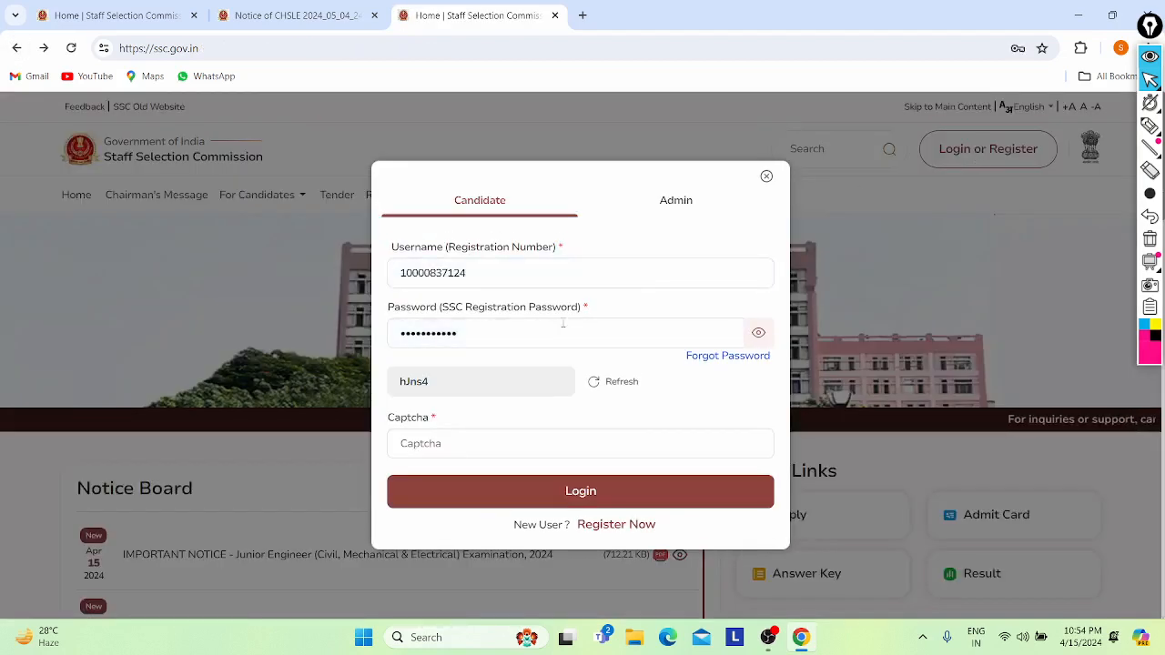
left_click(480, 278)
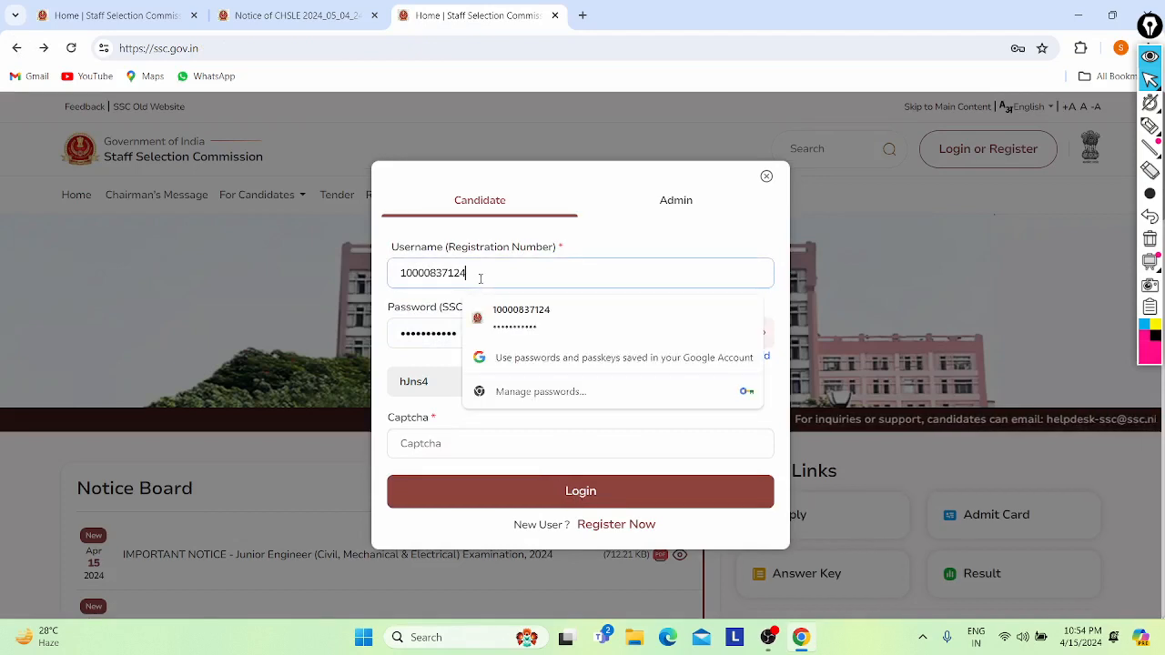
left_click(443, 333)
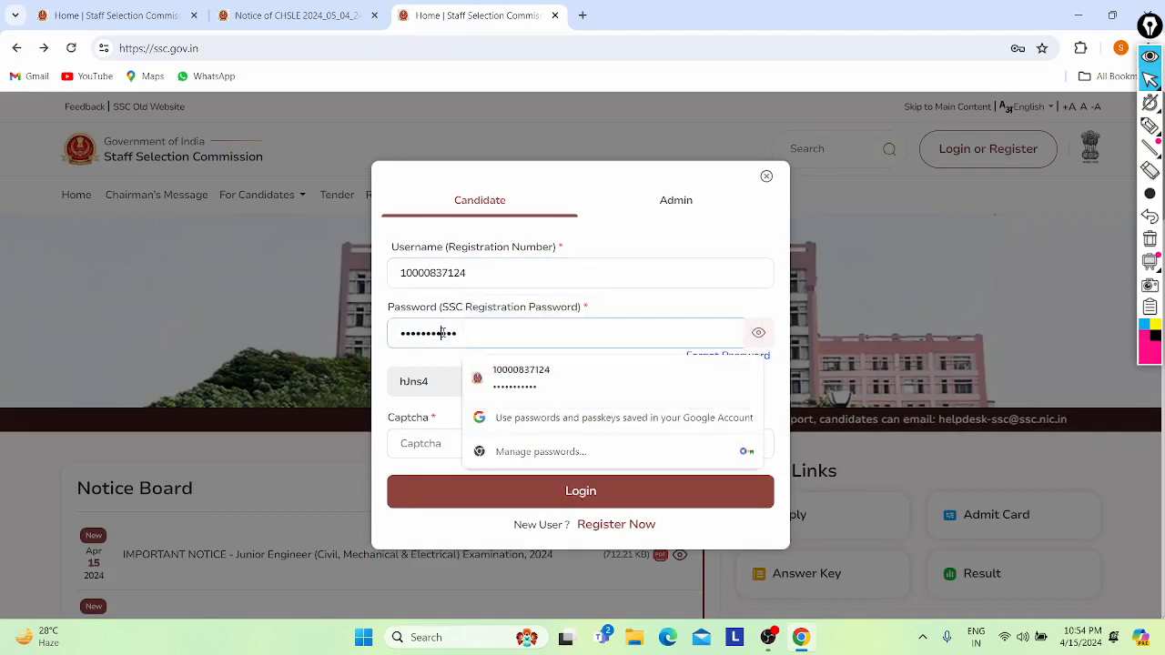
left_click(445, 381)
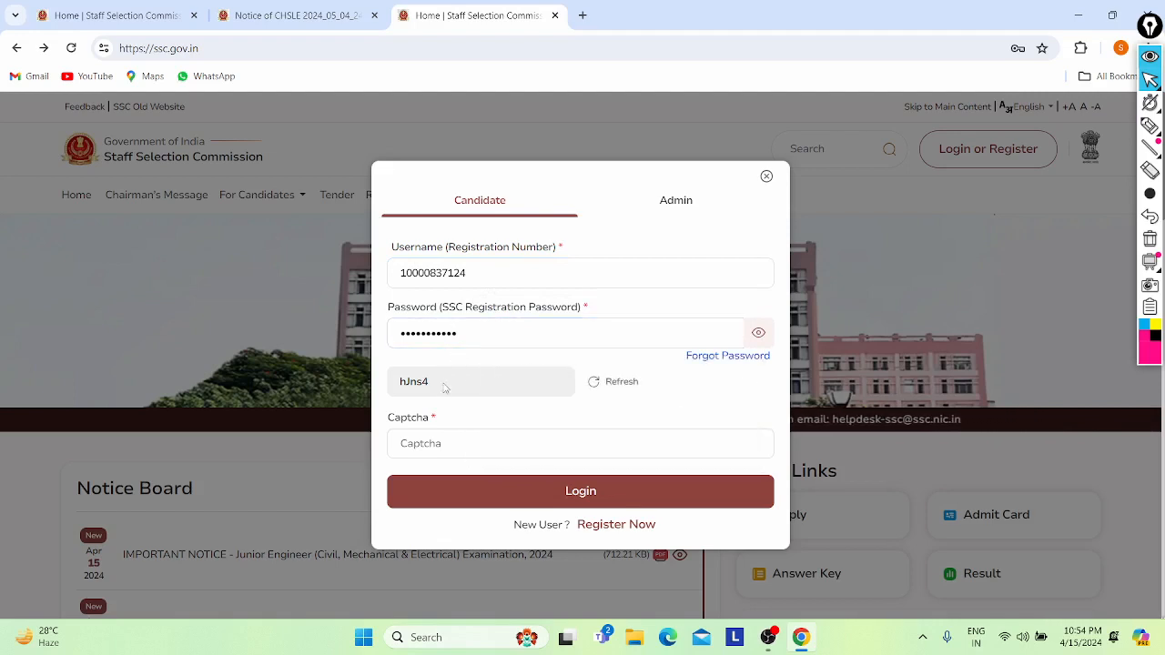
- Enter the captcha, correcting one letter to uppercase, and submit the login
left_click(427, 441)
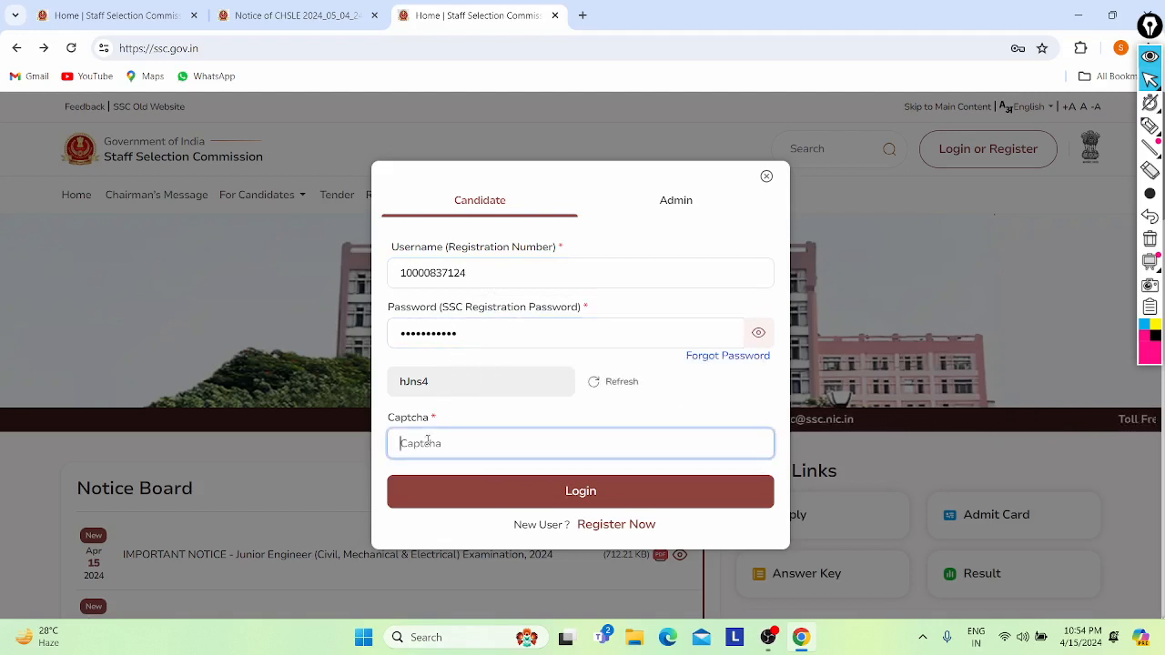
type("h")
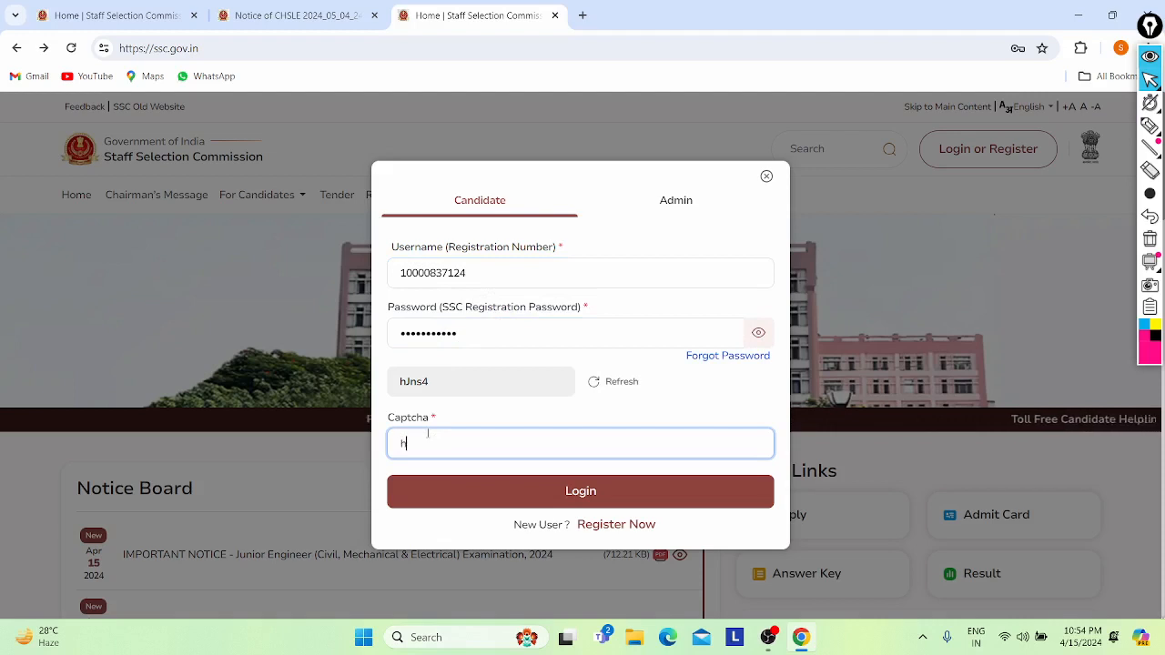
type("jns4")
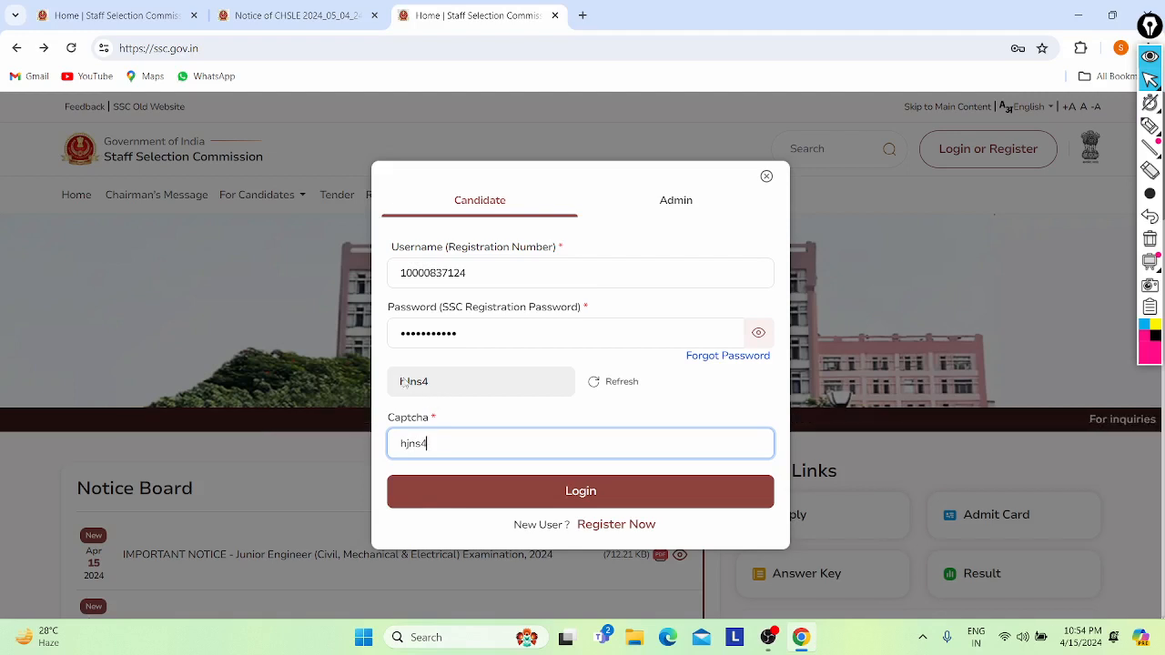
left_click(405, 445)
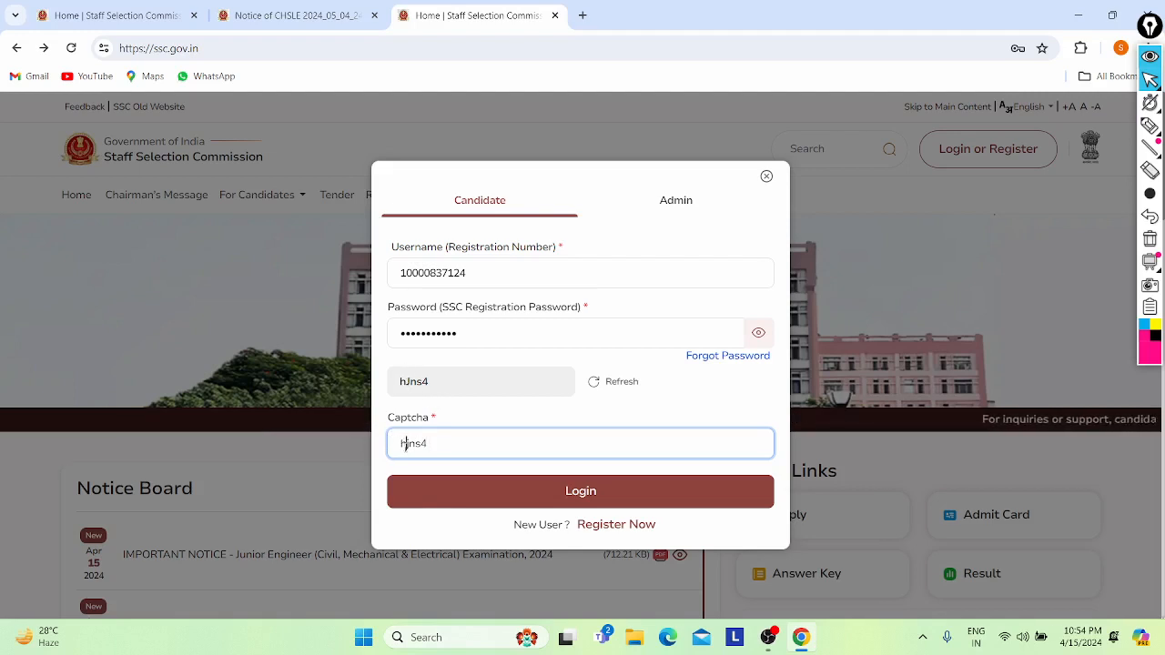
key("Delete")
key("Caps_Lock")
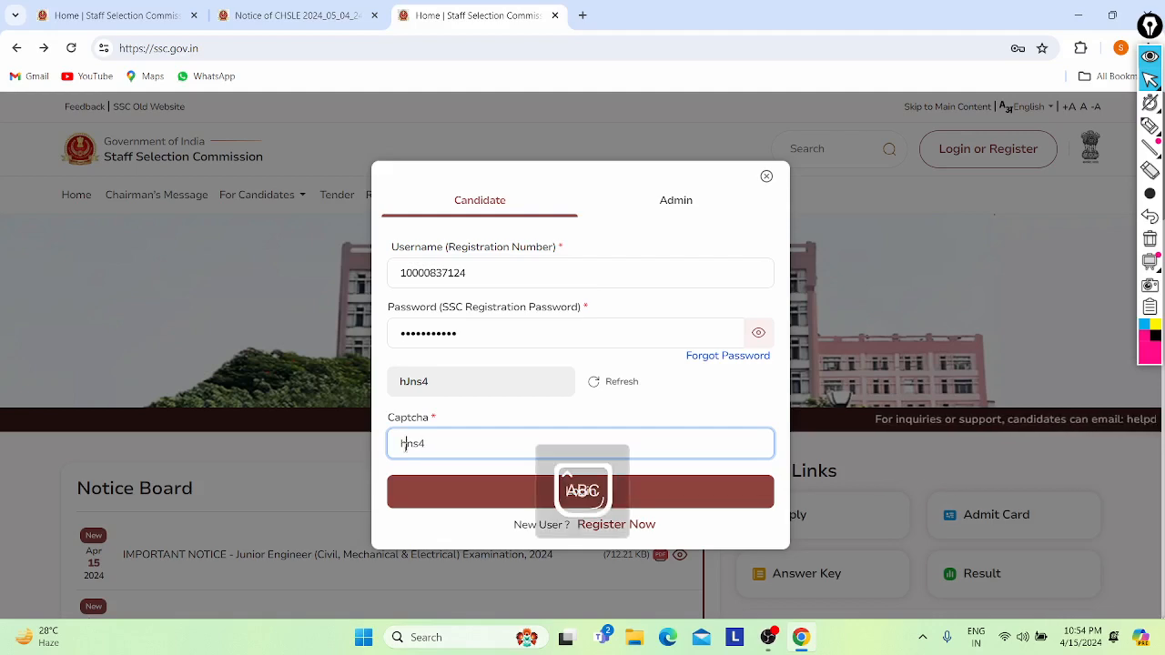
type("J")
key("Caps_Lock")
scroll(405, 446, "down", 2)
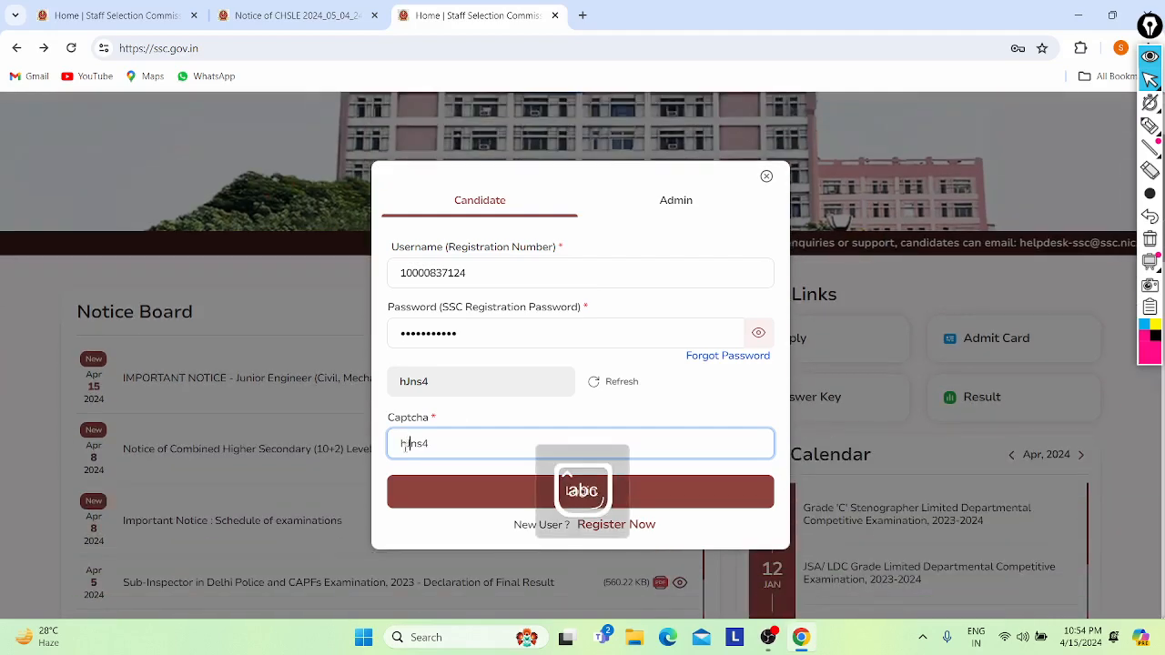
left_click(490, 495)
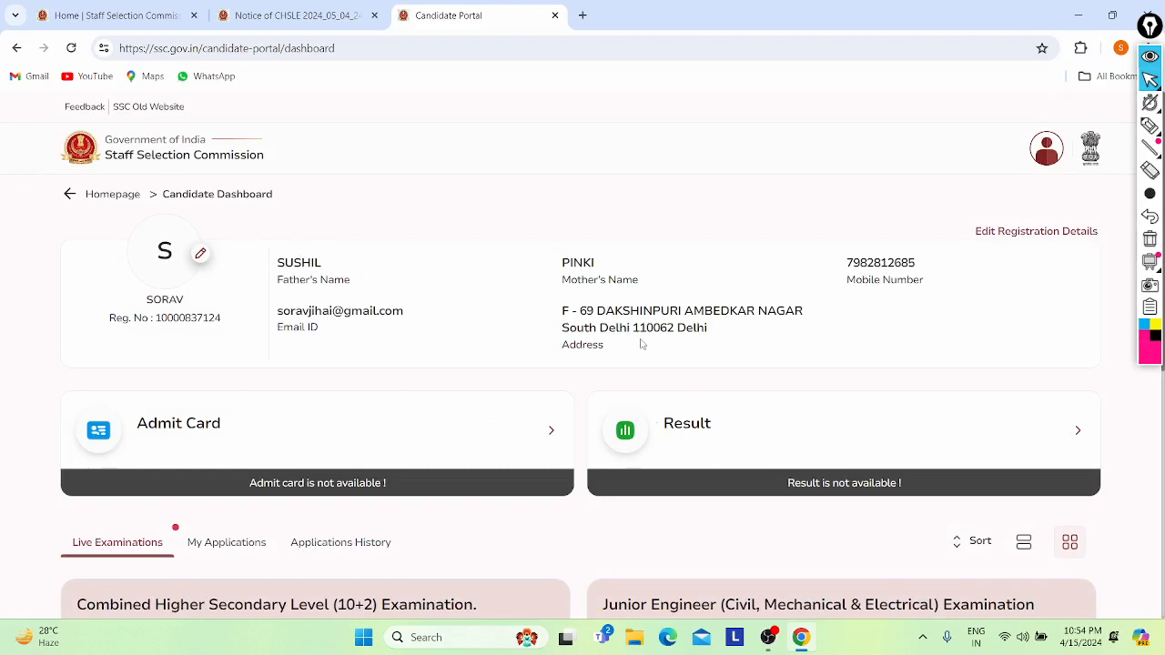
- Scroll the Candidate Dashboard to the Live Examinations cards for CHSLE 2024 and Junior Engineer 2024
scroll(643, 342, "down", 2)
scroll(643, 343, "up", 1)
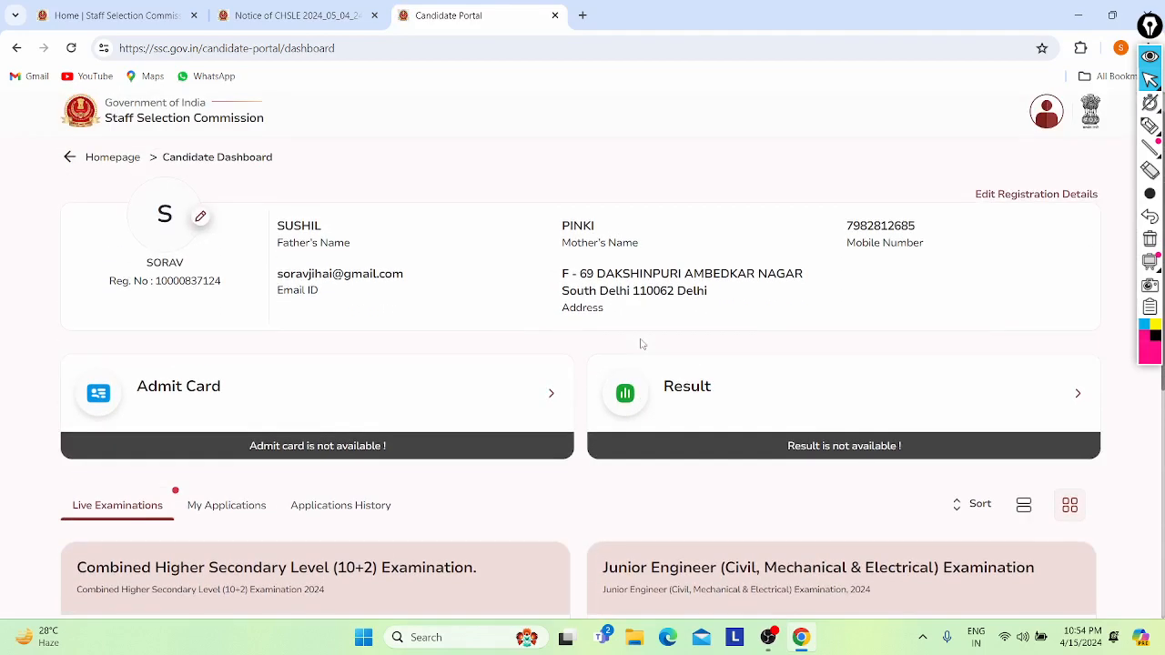
scroll(535, 277, "up", 1)
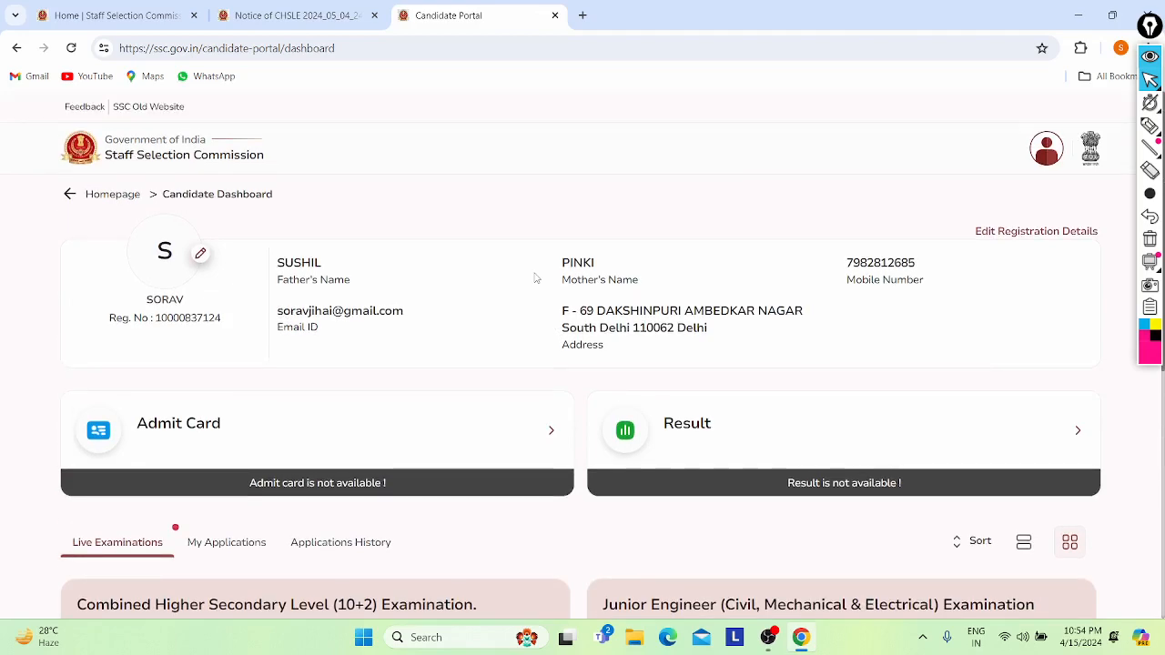
scroll(536, 278, "down", 3)
scroll(536, 278, "up", 1)
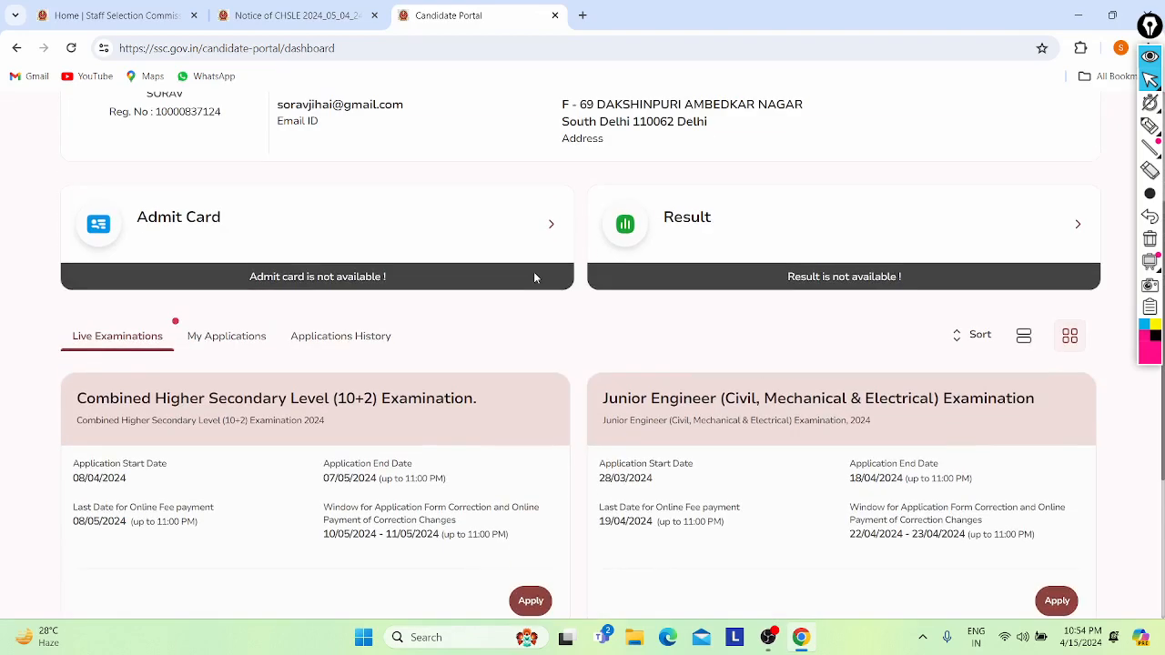
scroll(535, 278, "down", 1)
scroll(536, 278, "up", 1)
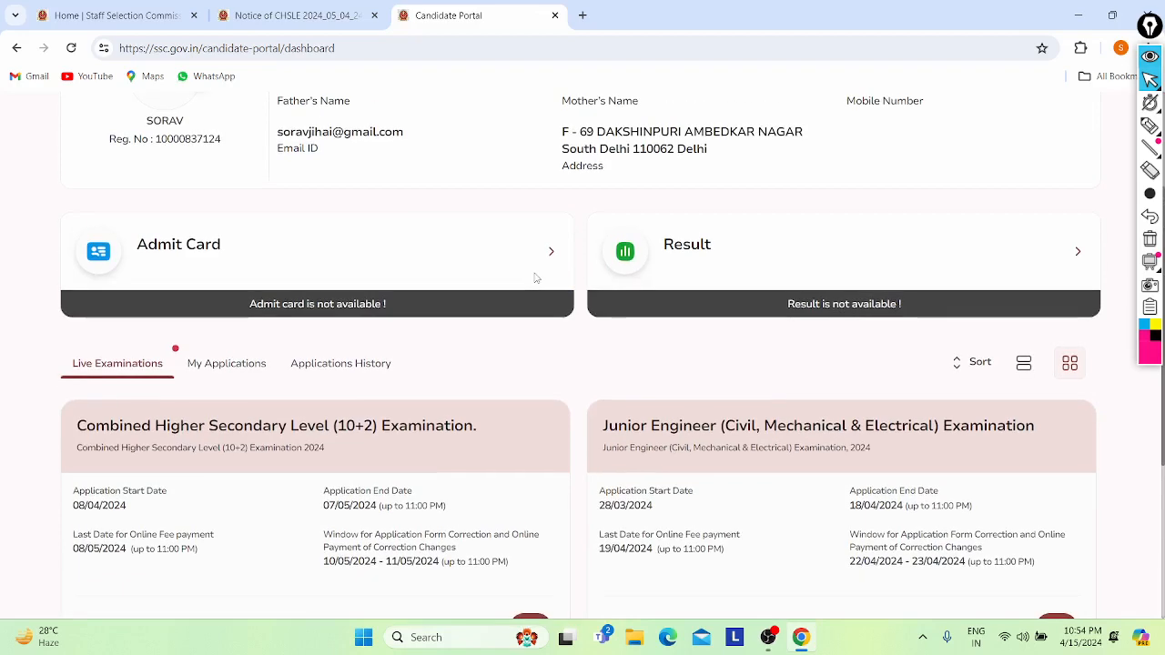
scroll(536, 278, "down", 3)
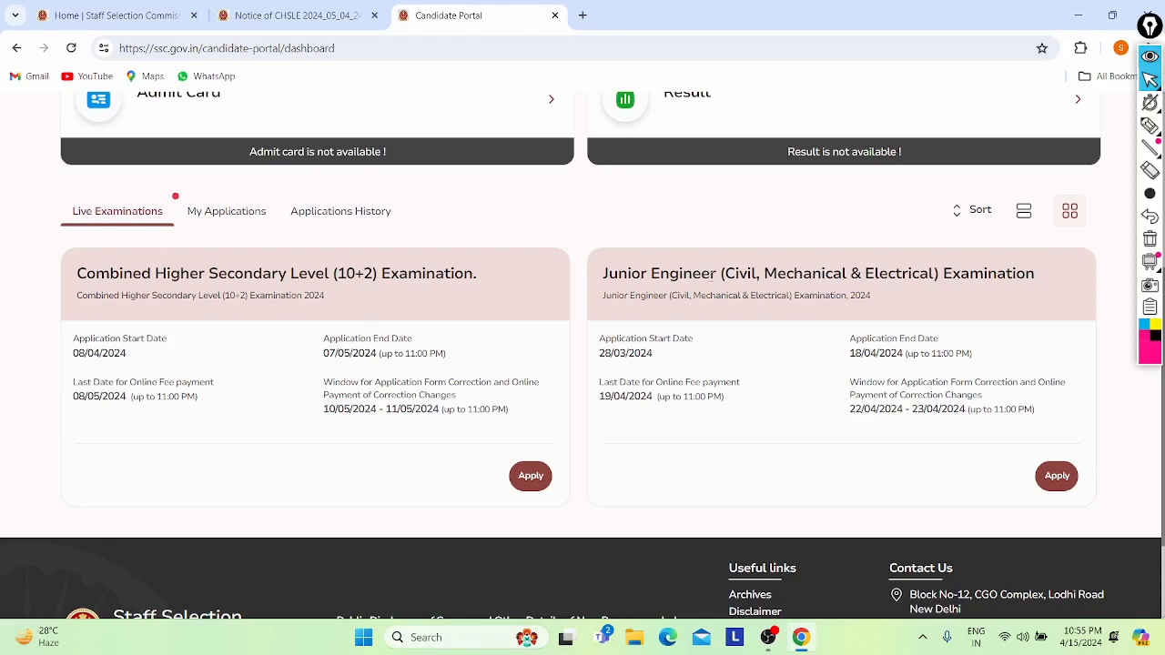
scroll(708, 276, "down", 1)
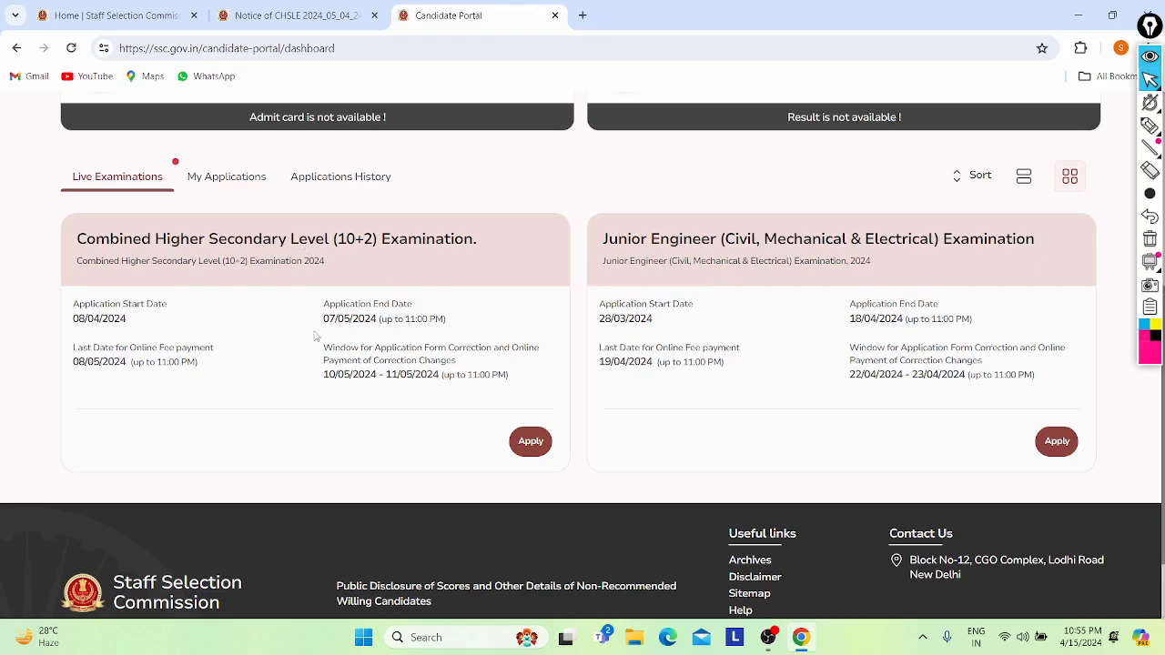
scroll(317, 333, "down", 1)
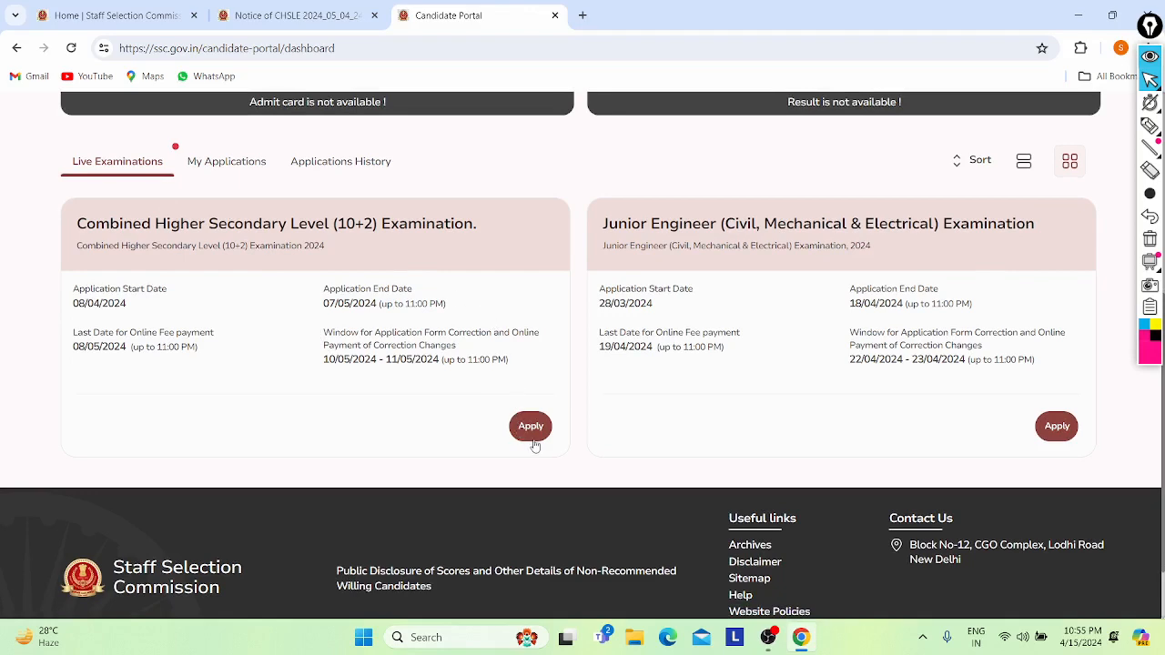
- Apply for the Combined Higher Secondary Level exam, review its instructions, and choose Fill Form
left_click(529, 428)
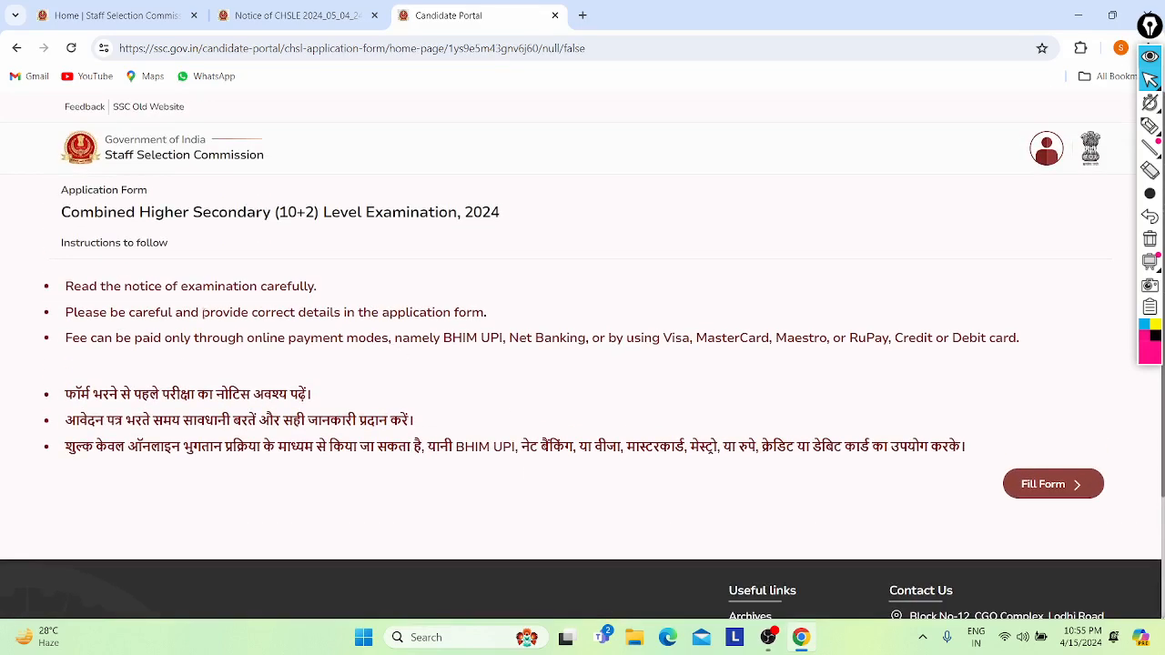
scroll(173, 330, "down", 2)
scroll(173, 331, "up", 1)
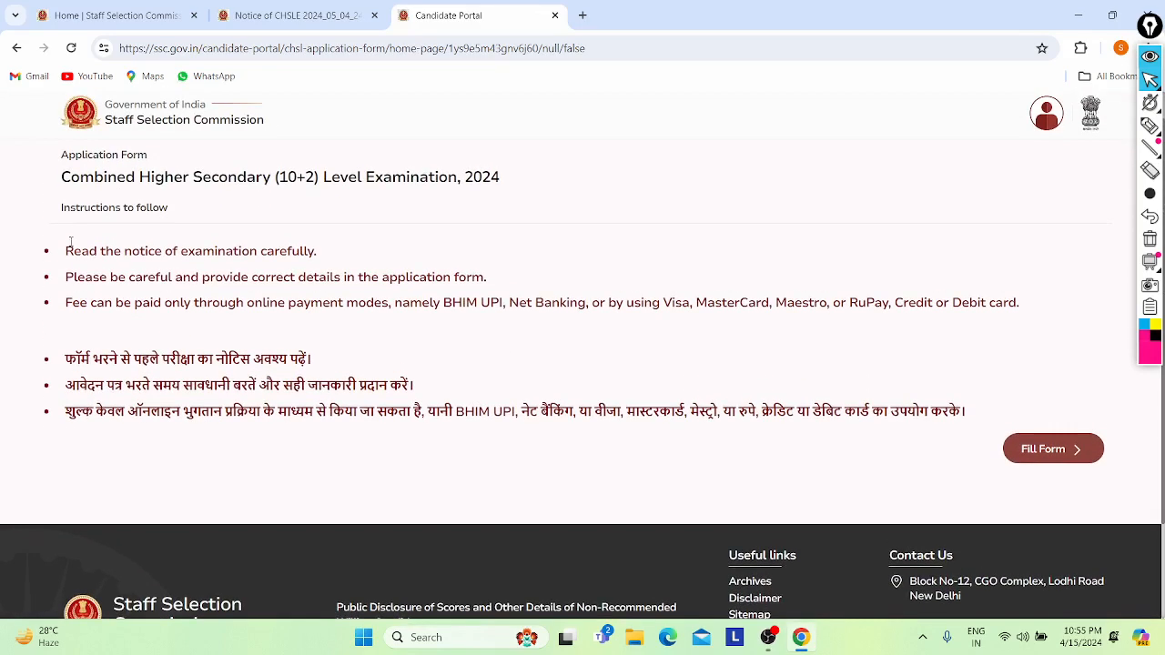
scroll(219, 296, "down", 2)
scroll(335, 177, "up", 2)
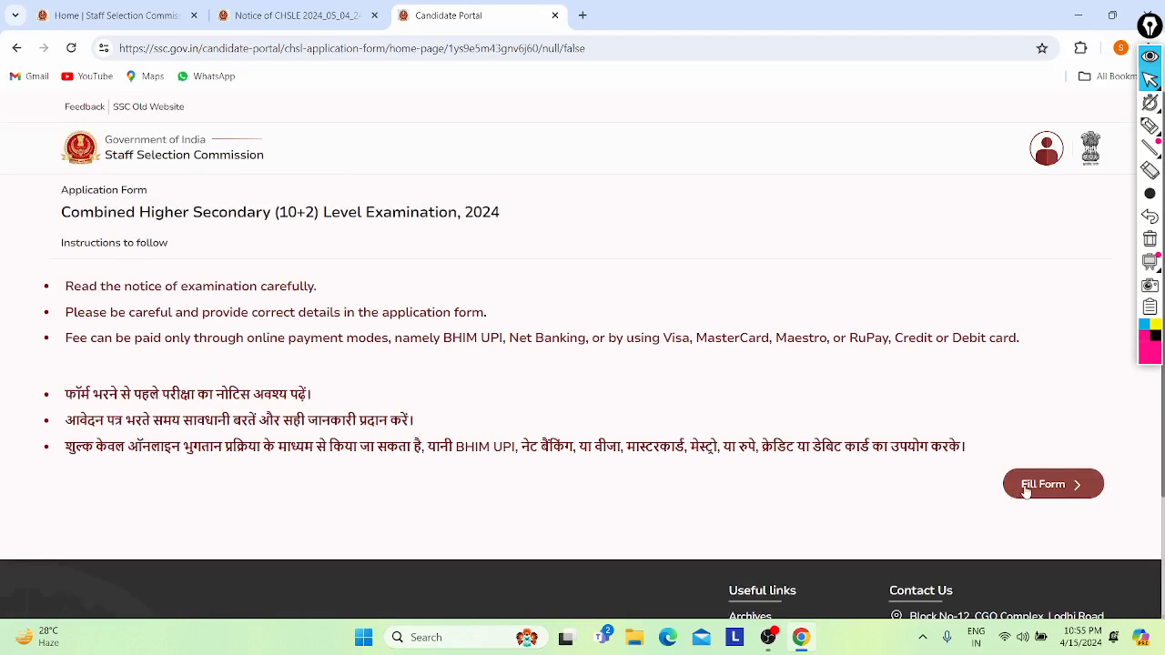
left_click(1026, 491)
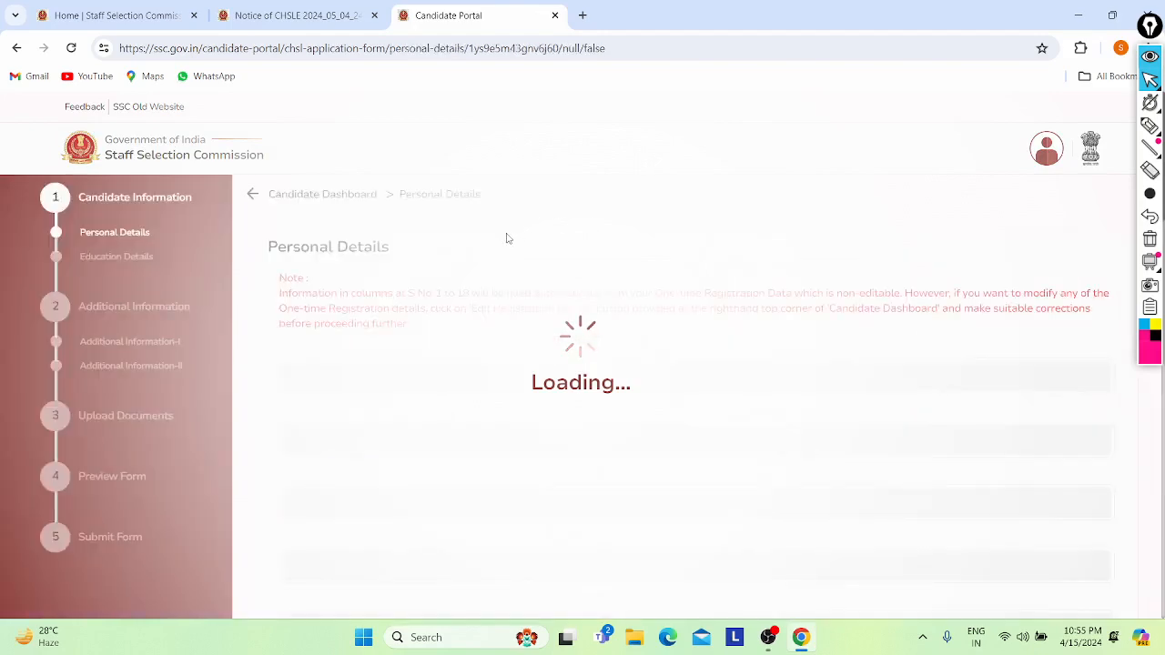
- Review the prefilled Personal Details, save them with Next, and dismiss the Success dialog
scroll(340, 233, "down", 1)
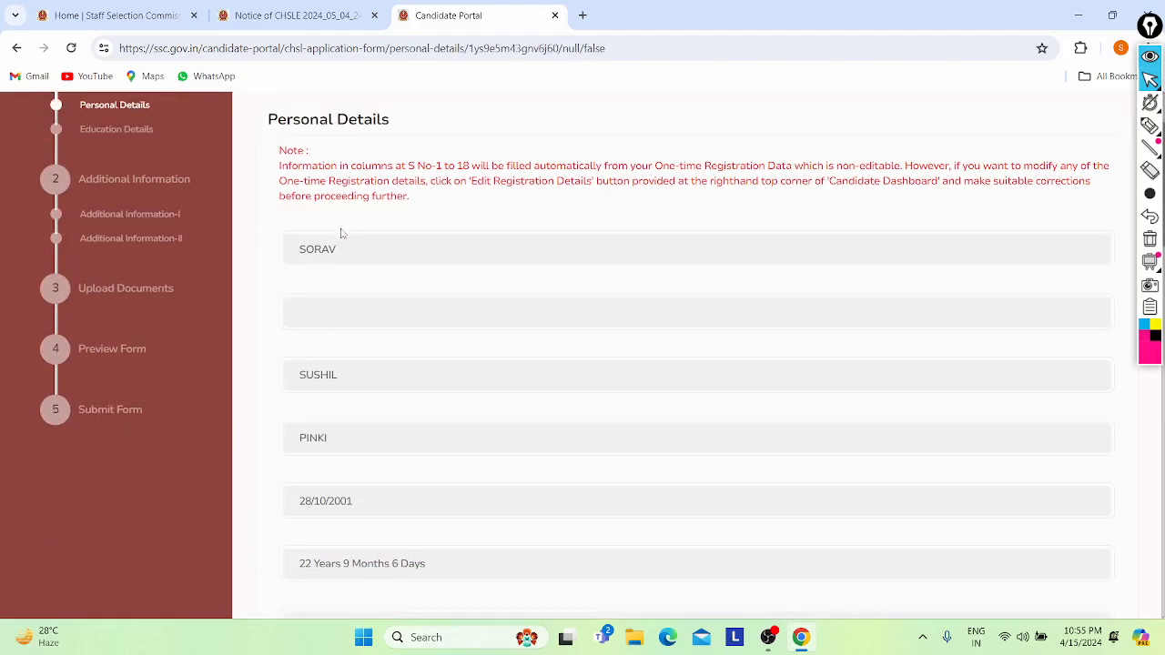
scroll(227, 210, "up", 1)
scroll(268, 213, "down", 1)
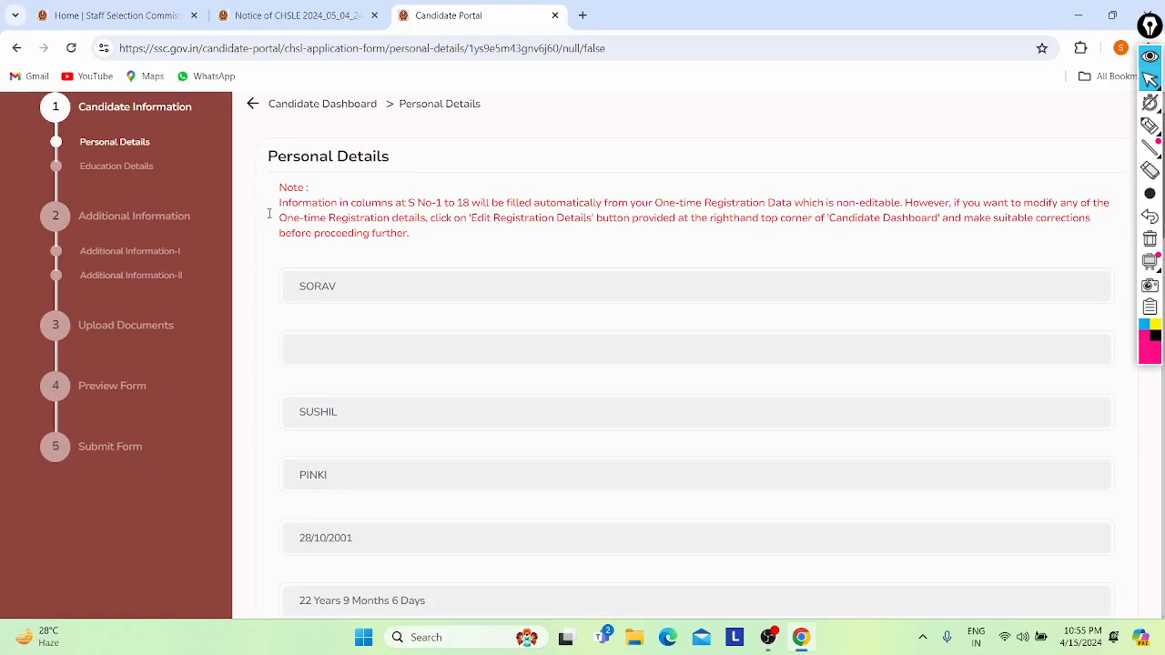
scroll(269, 213, "down", 1)
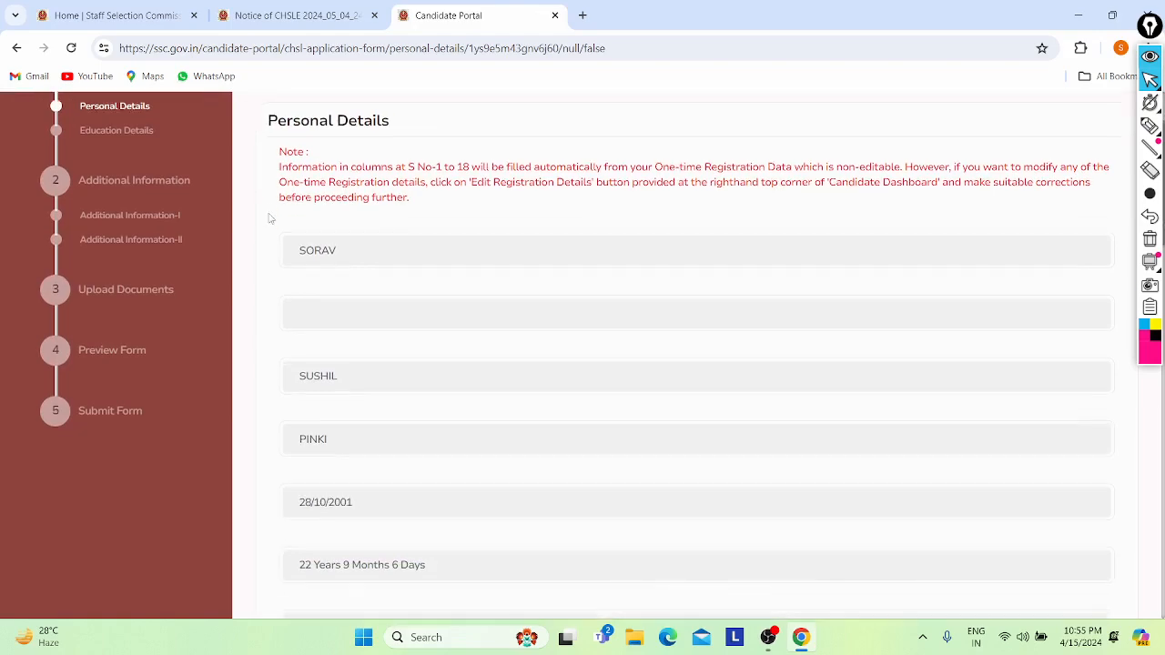
scroll(269, 219, "up", 2)
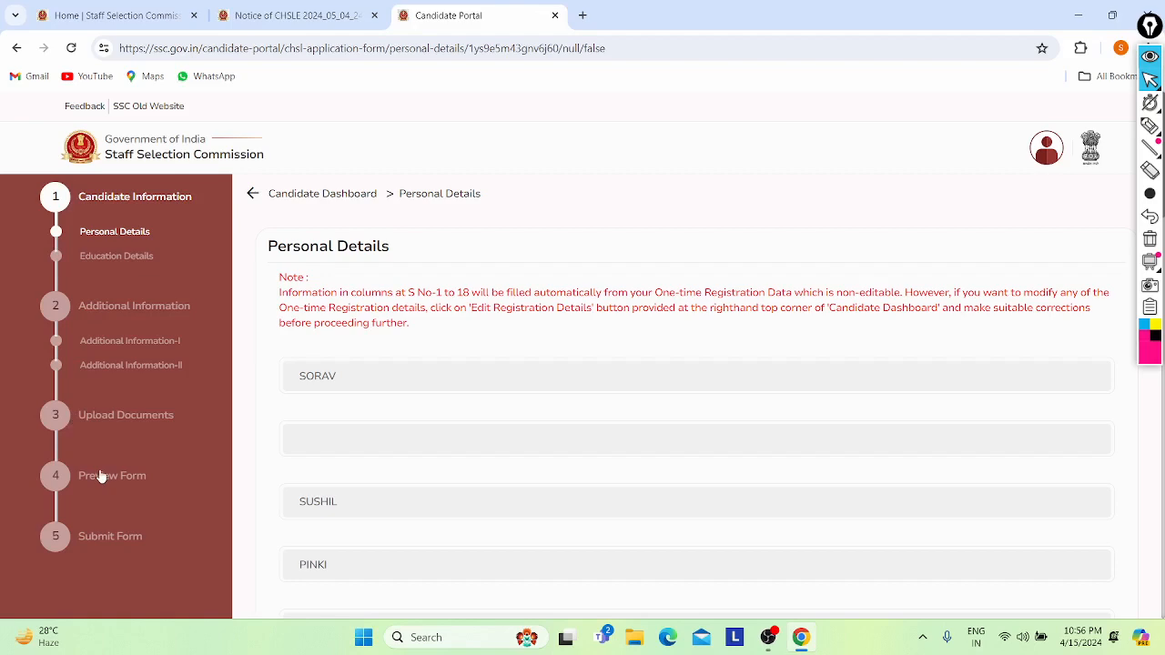
scroll(101, 475, "down", 2)
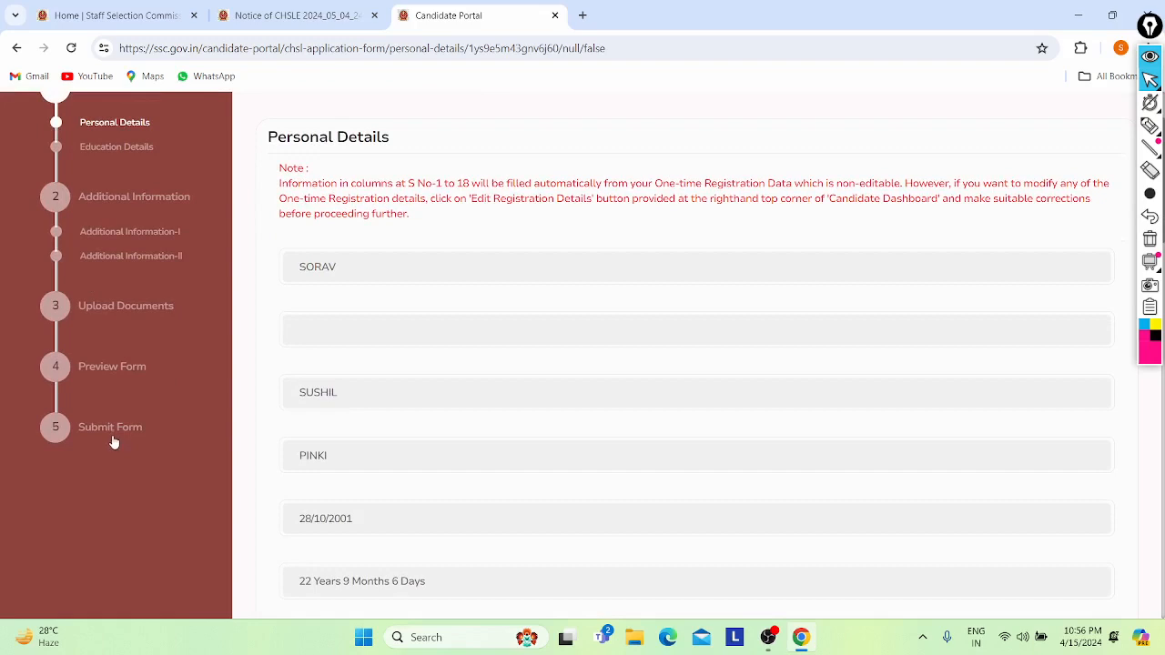
scroll(113, 439, "down", 2)
scroll(112, 435, "up", 4)
scroll(254, 278, "down", 2)
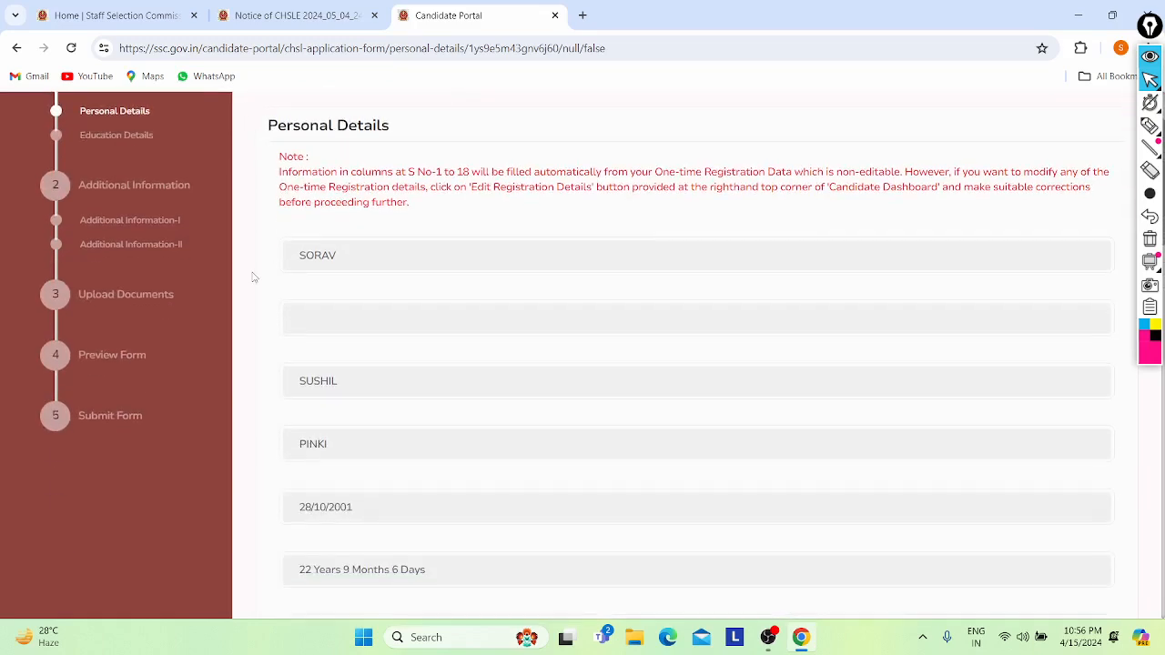
scroll(316, 314, "down", 10)
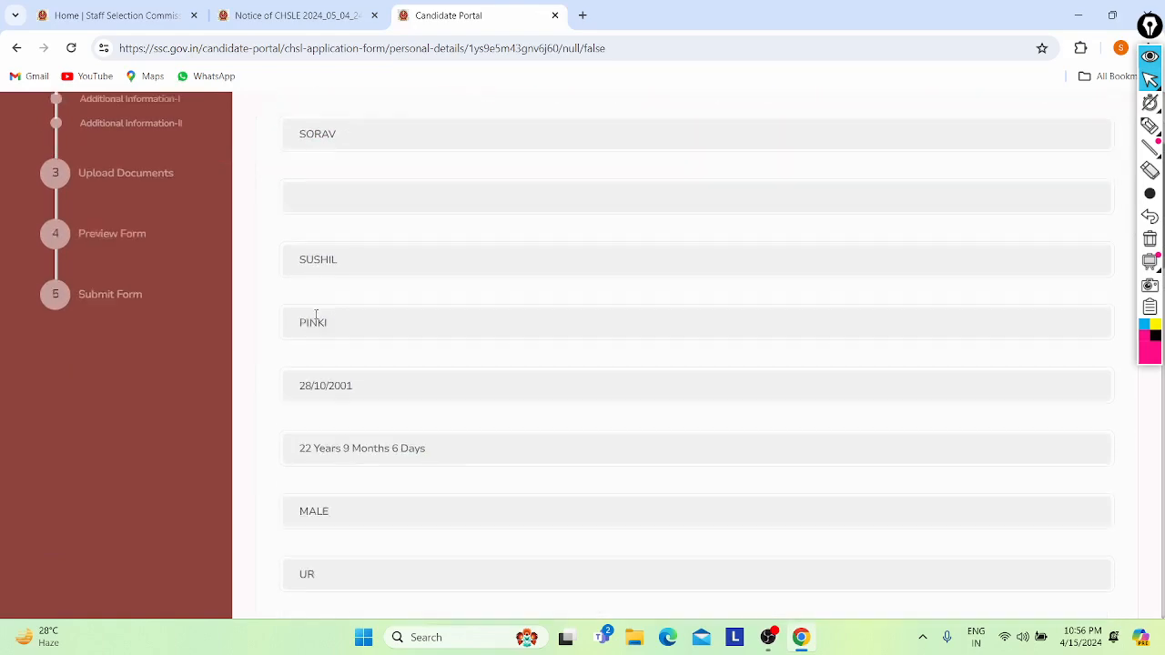
scroll(316, 314, "down", 5)
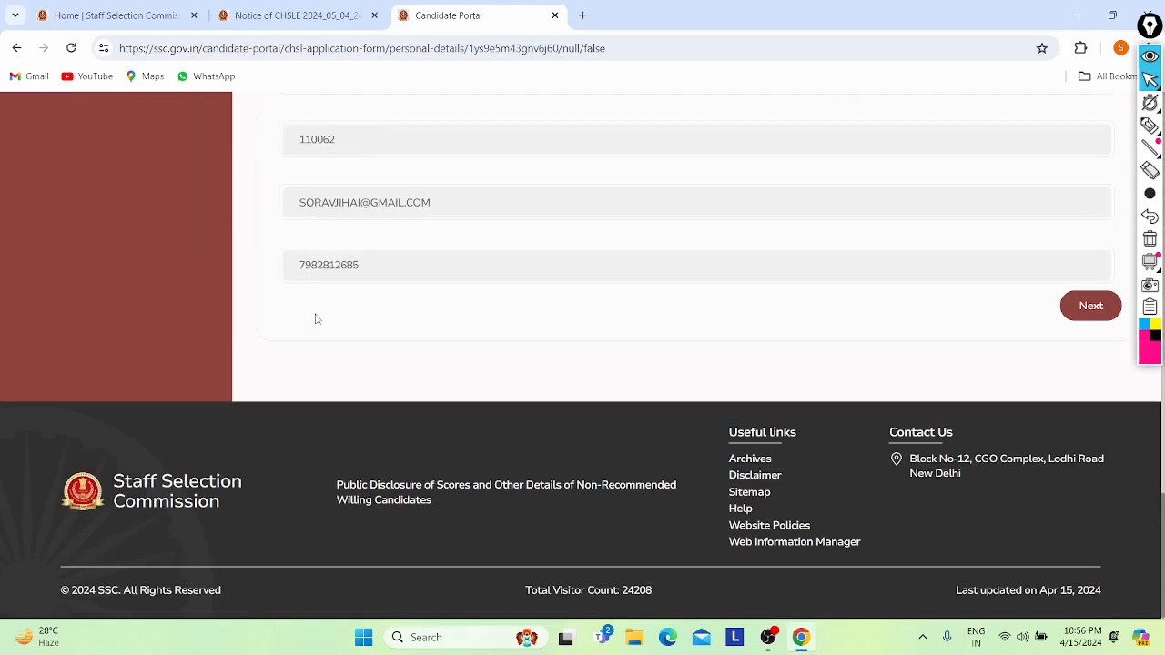
left_click(1085, 303)
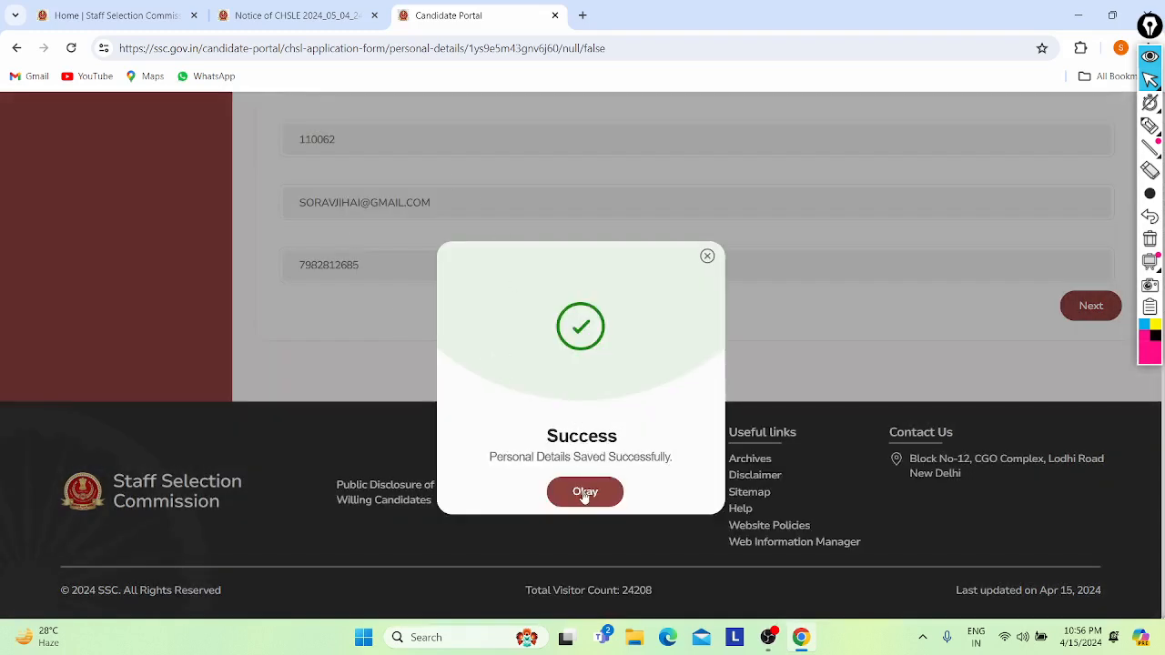
left_click(584, 494)
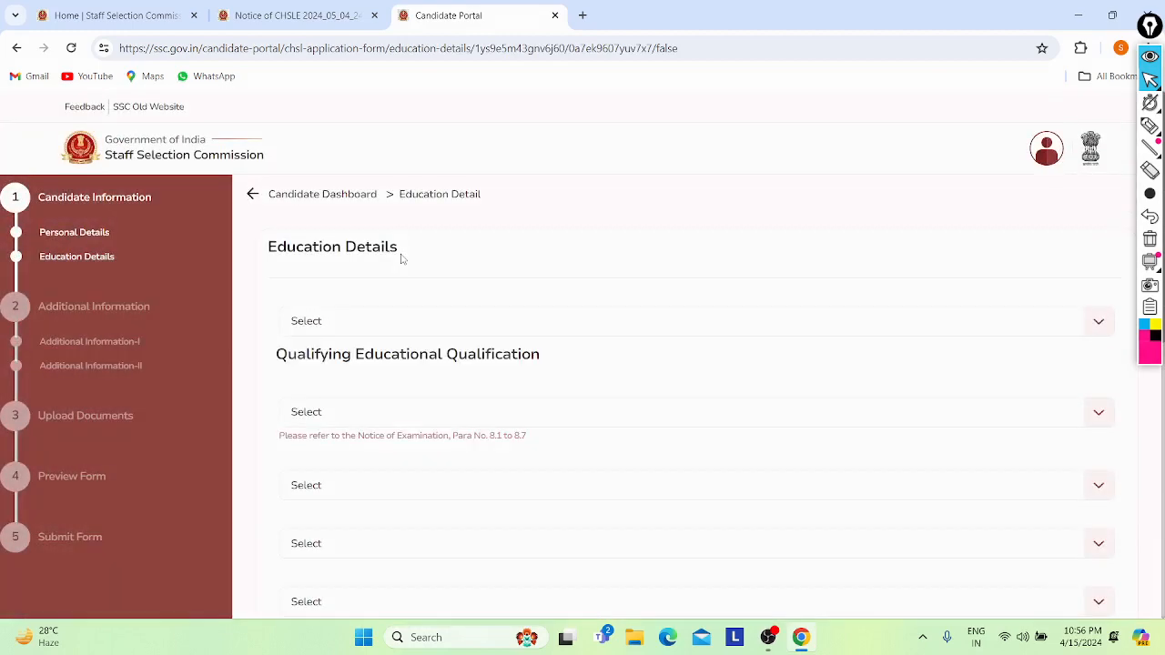
- Select Graduation in field 19 and 12th Standard in field 20 of Education Details
left_click(357, 321)
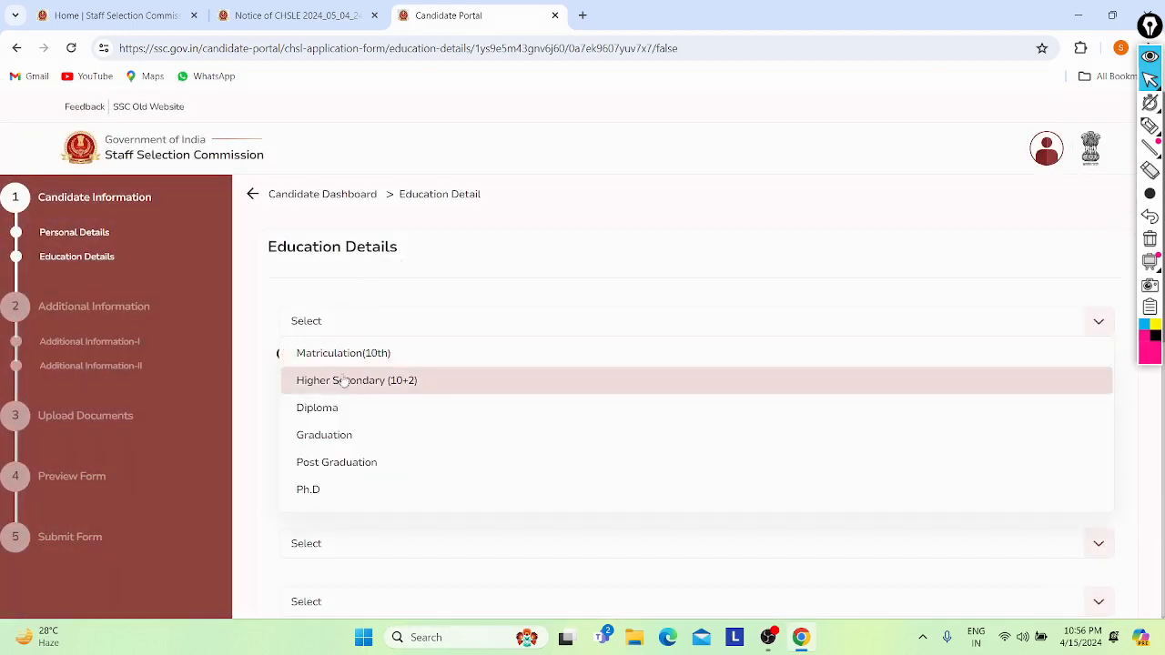
scroll(260, 293, "down", 1)
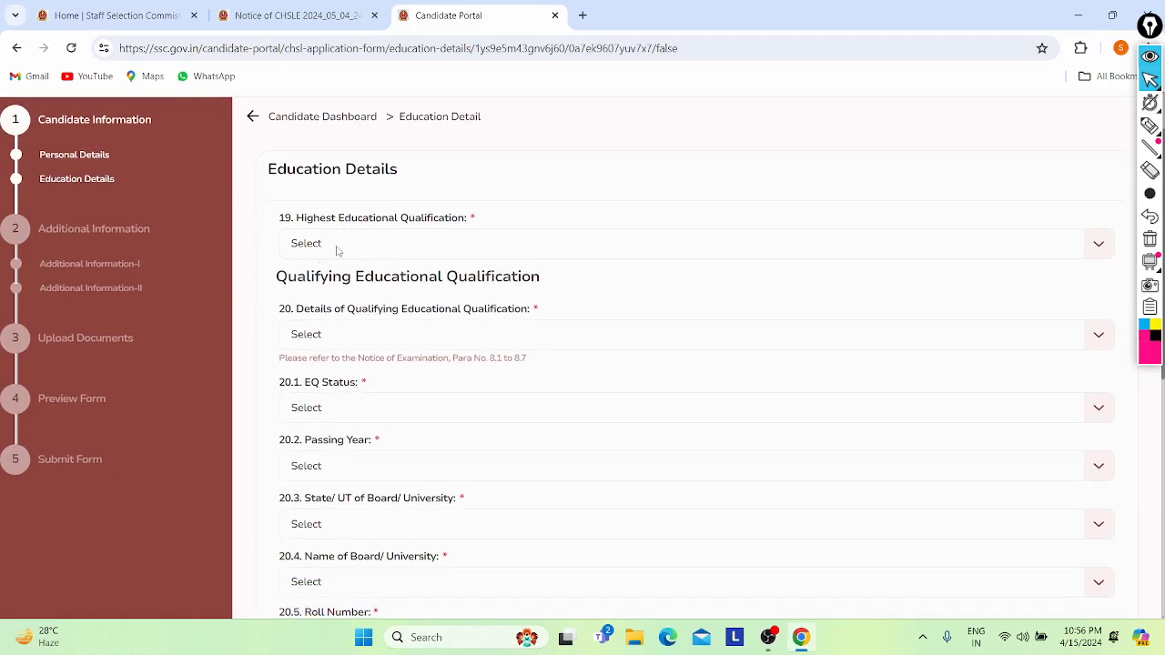
left_click(337, 247)
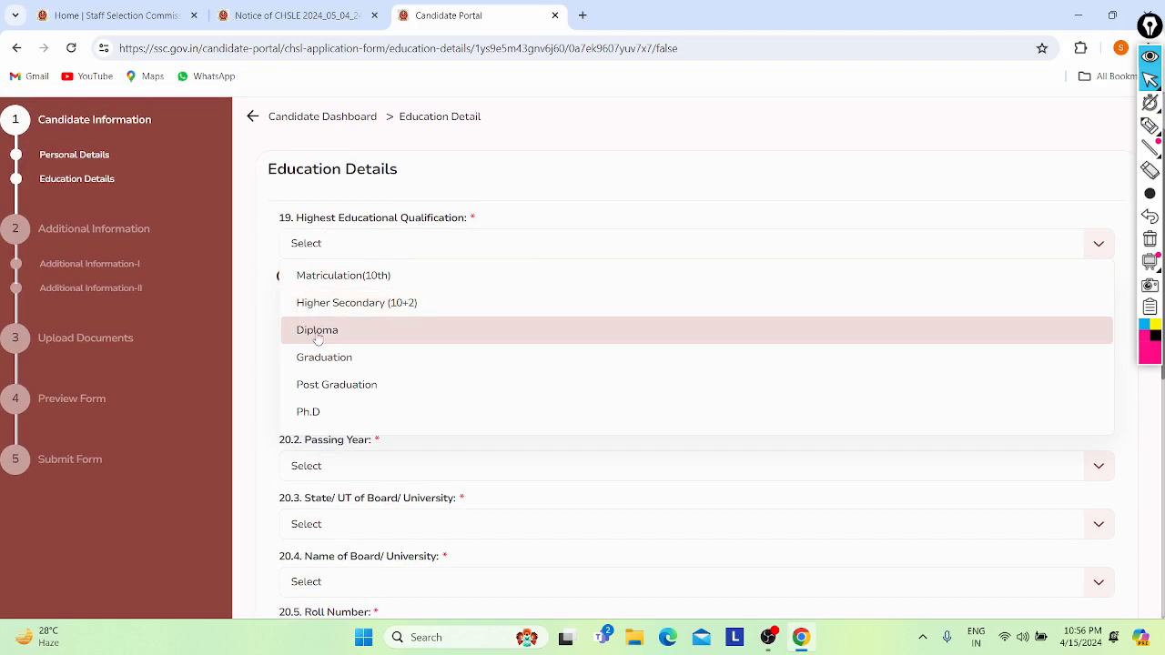
left_click(323, 355)
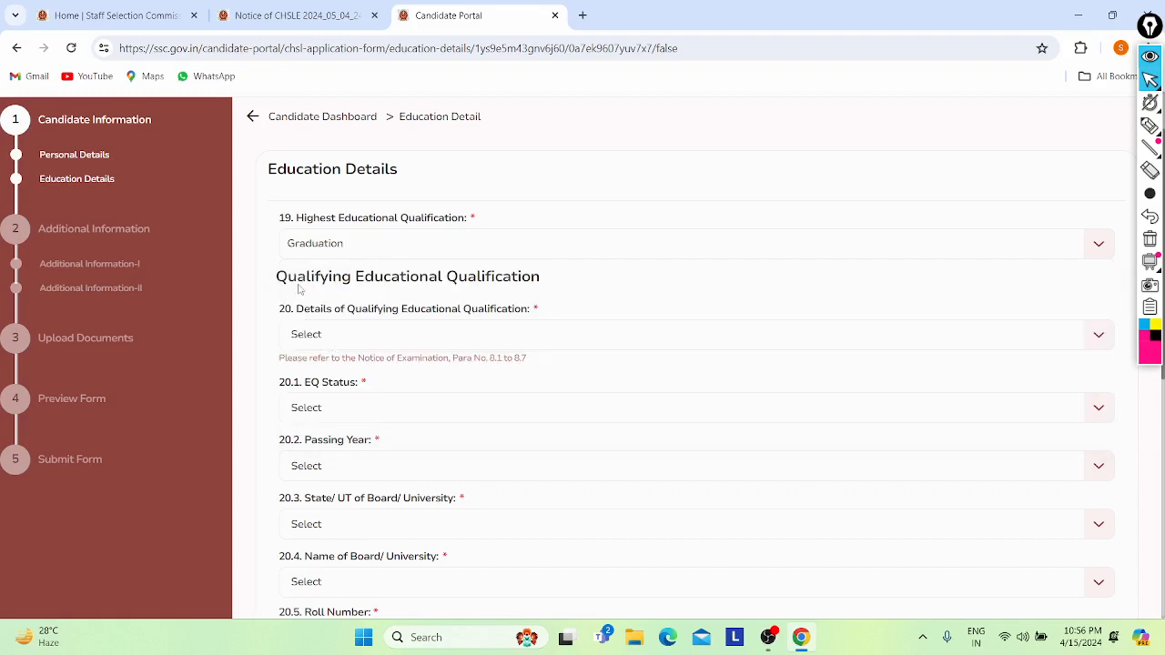
mouse_move(298, 289)
left_mouse_down()
mouse_move(355, 310)
mouse_move(419, 309)
mouse_move(322, 309)
mouse_move(502, 327)
left_mouse_up()
left_click(509, 332)
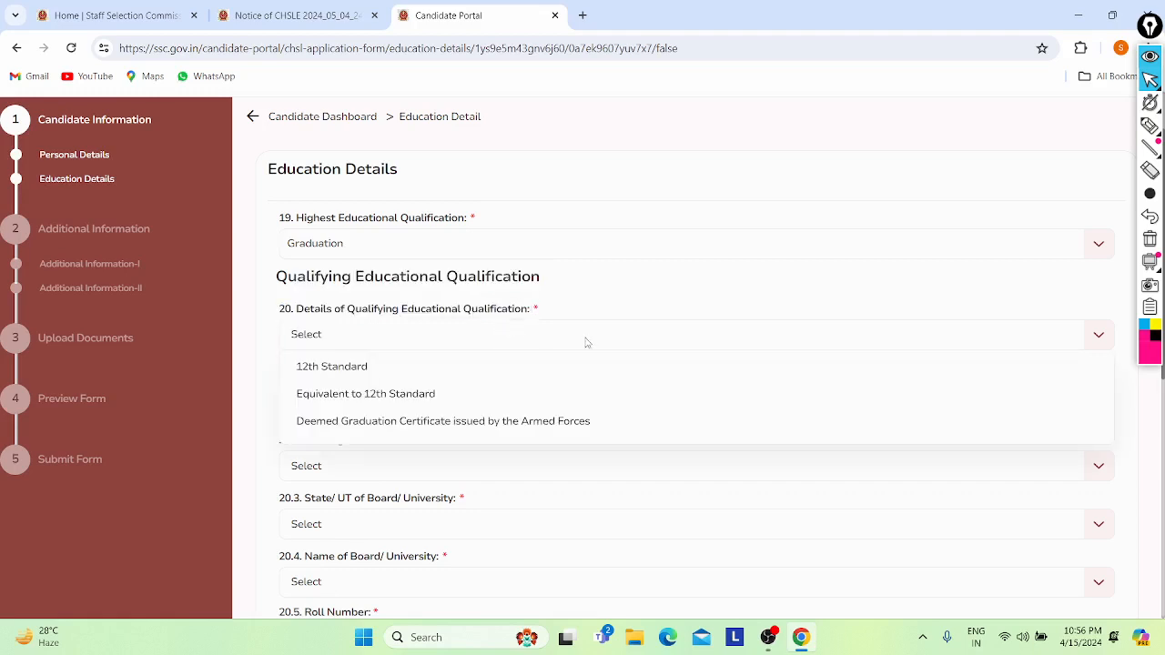
left_click(360, 367)
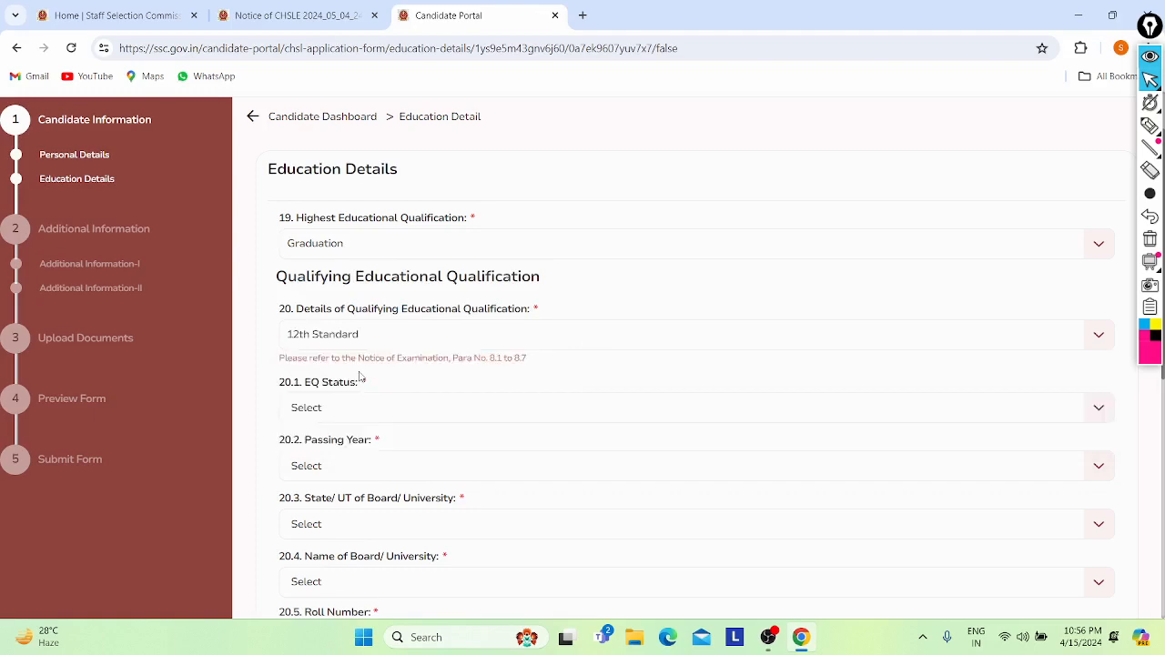
left_click(323, 7)
scroll(367, 253, "down", 4)
scroll(367, 253, "up", 4)
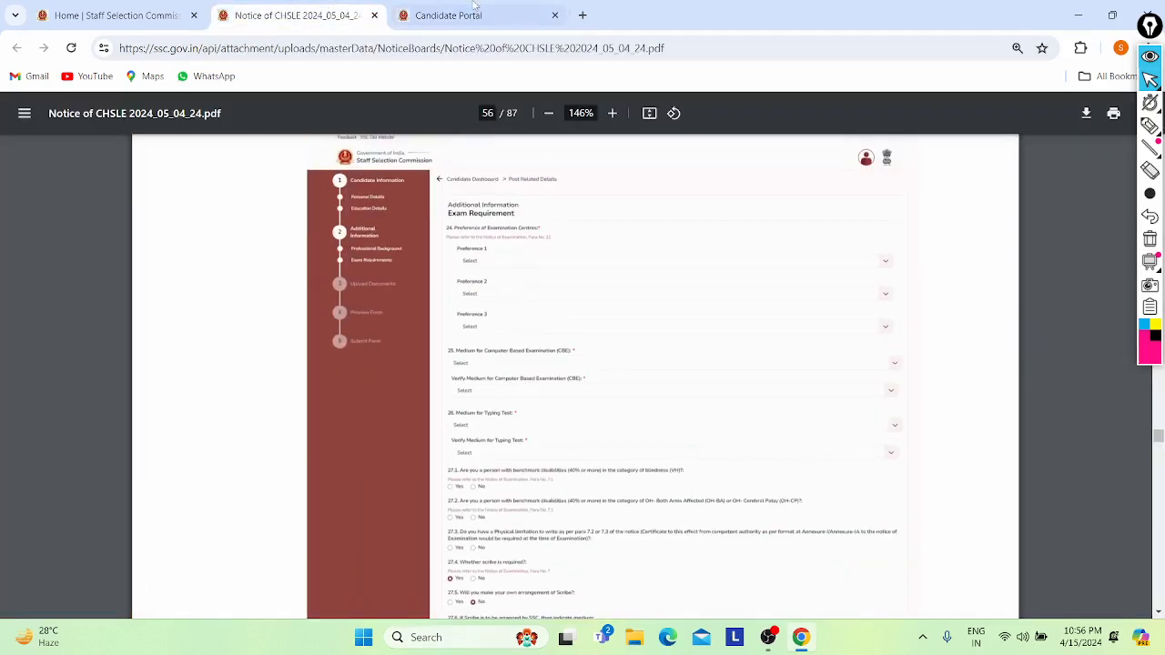
left_click(448, 16)
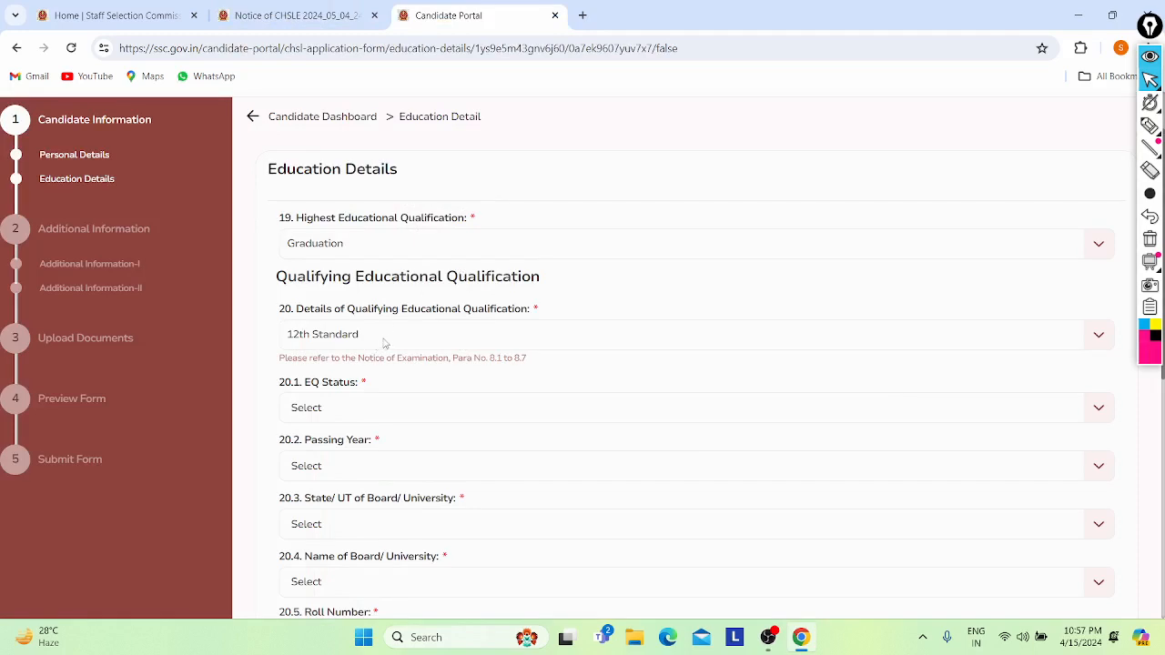
left_click(366, 13)
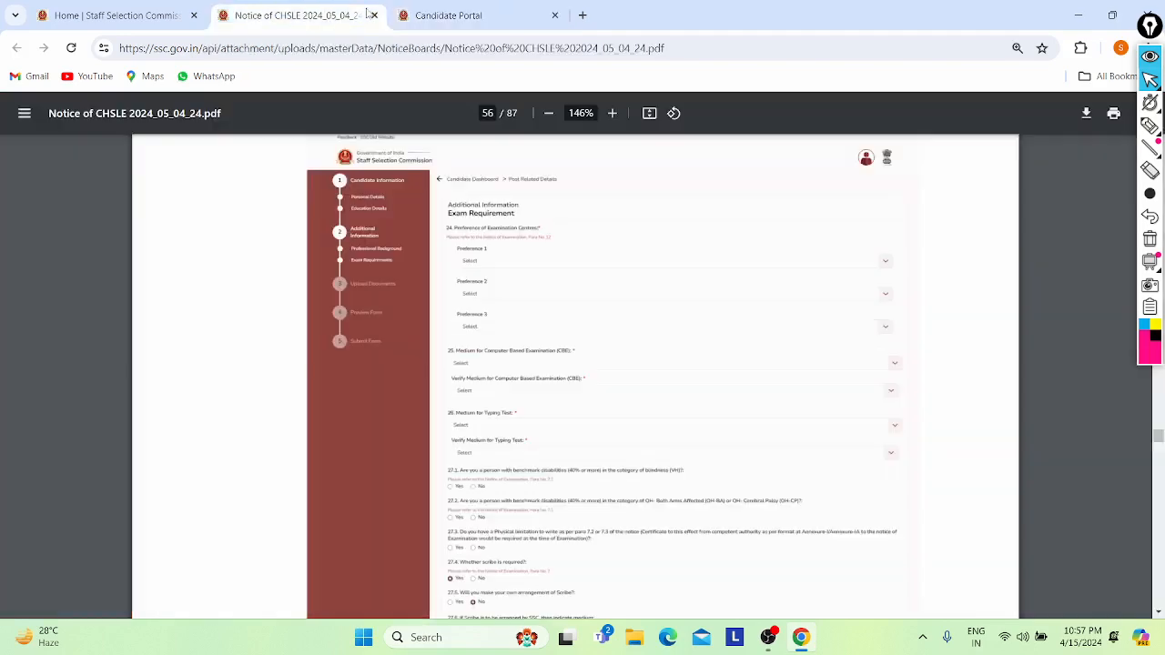
left_click(443, 19)
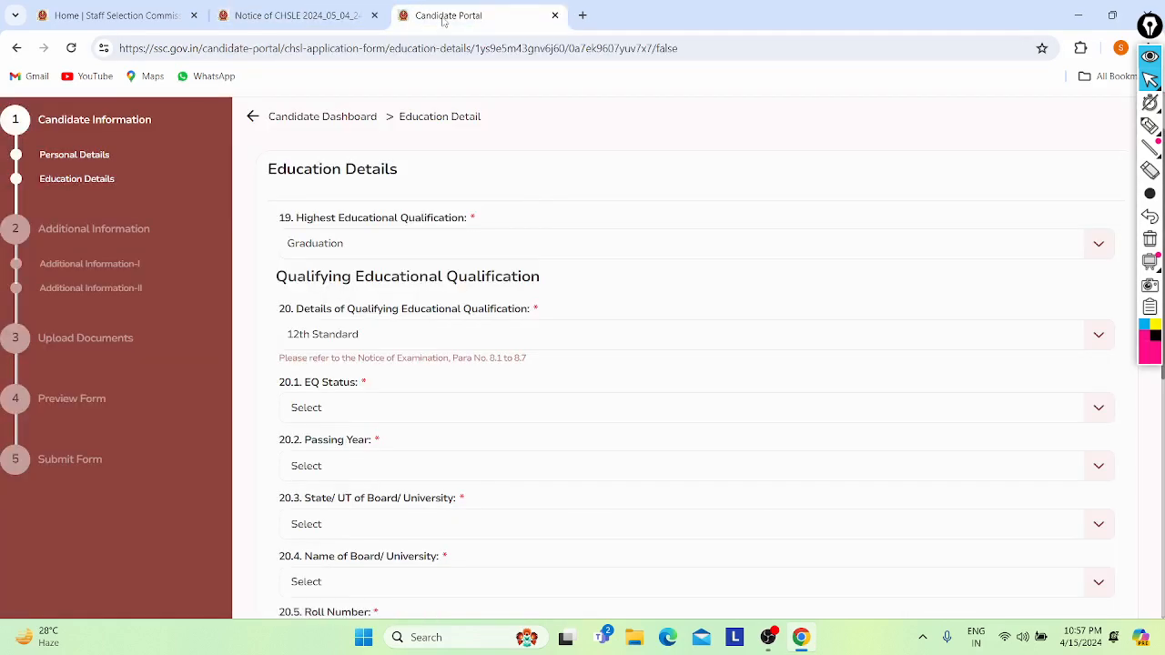
- Set the 12th Standard EQ Status to Passed with passing year 2022
scroll(581, 387, "down", 1)
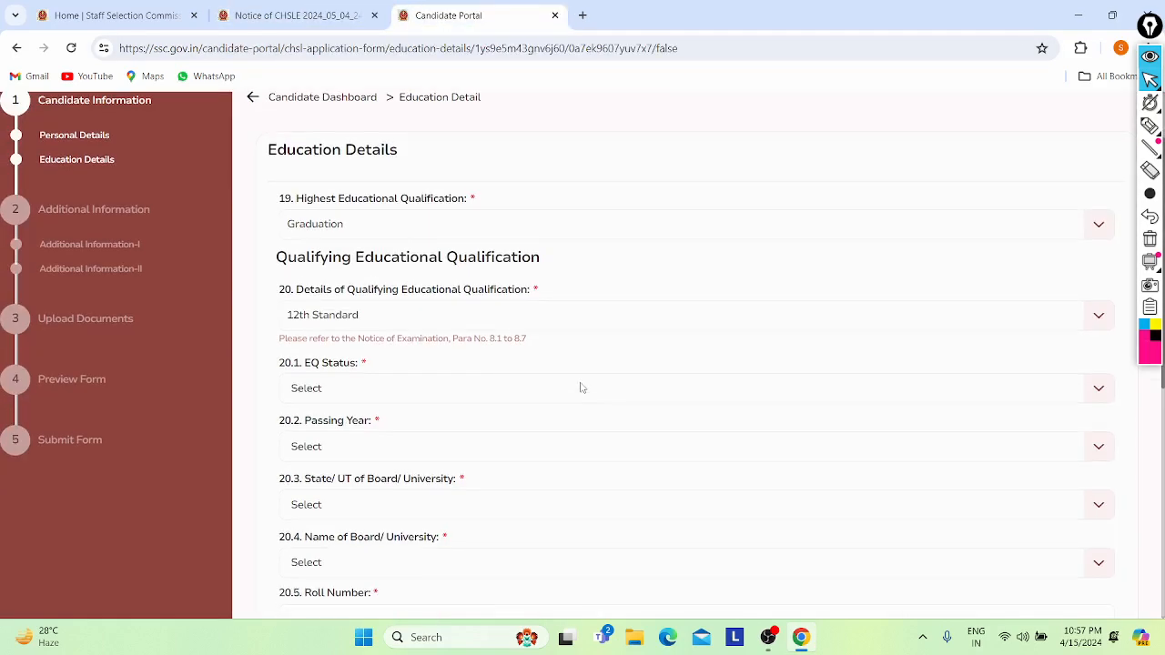
scroll(580, 388, "down", 2)
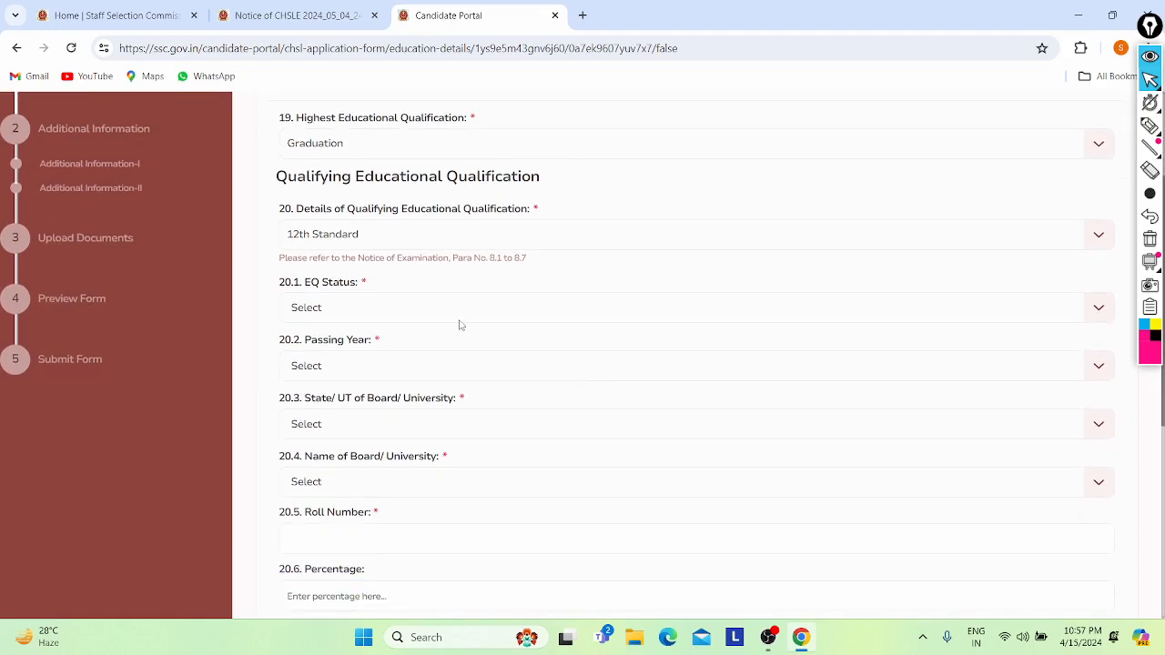
left_click(424, 310)
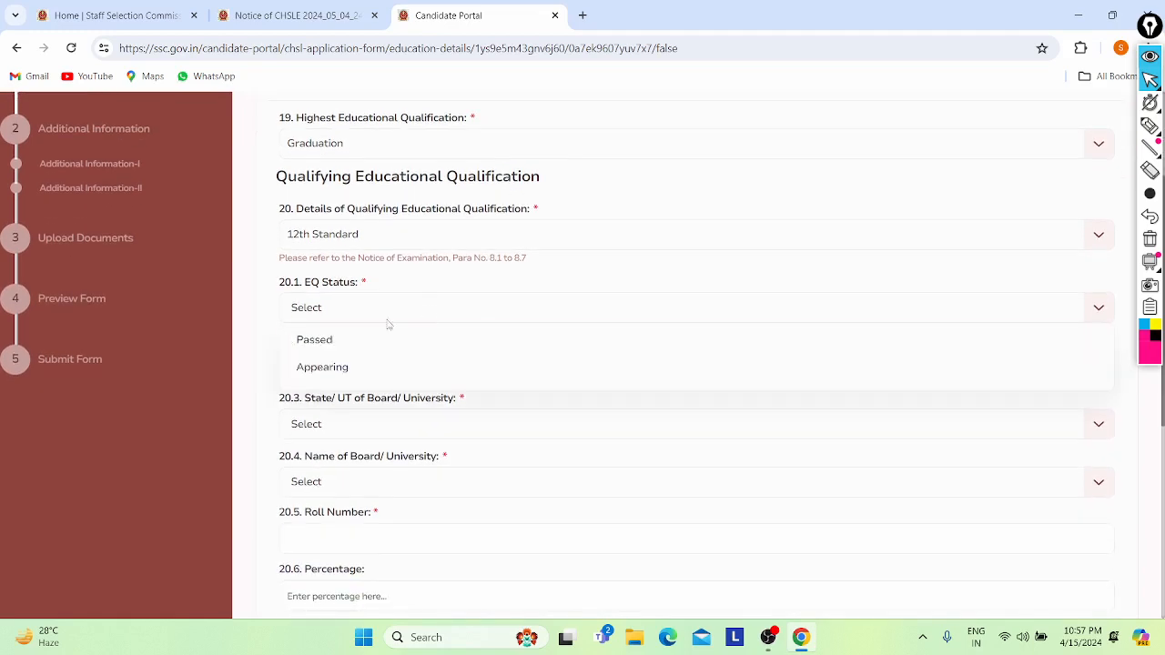
left_click(320, 369)
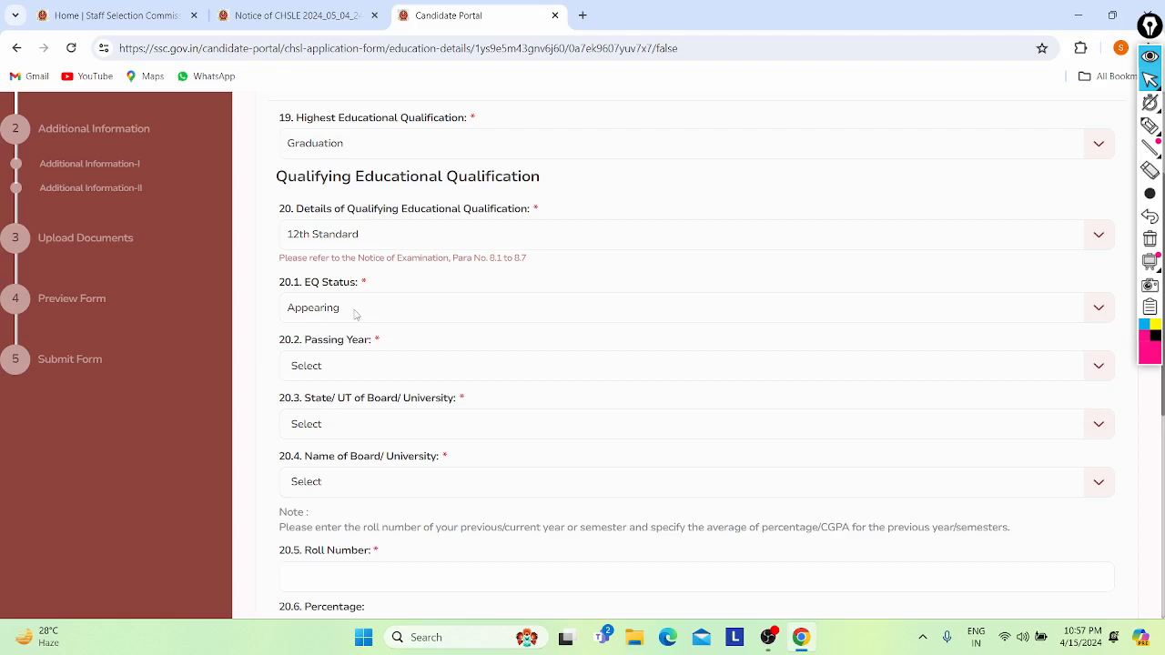
left_click(356, 314)
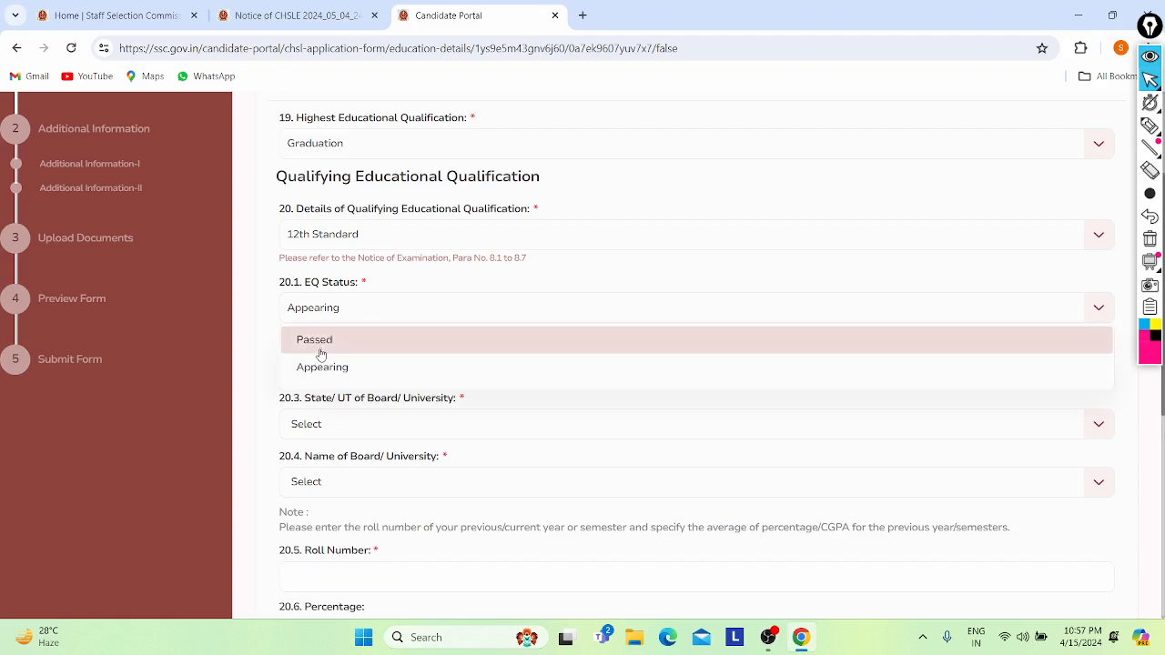
left_click(319, 353)
scroll(319, 339, "down", 1)
left_click(307, 291)
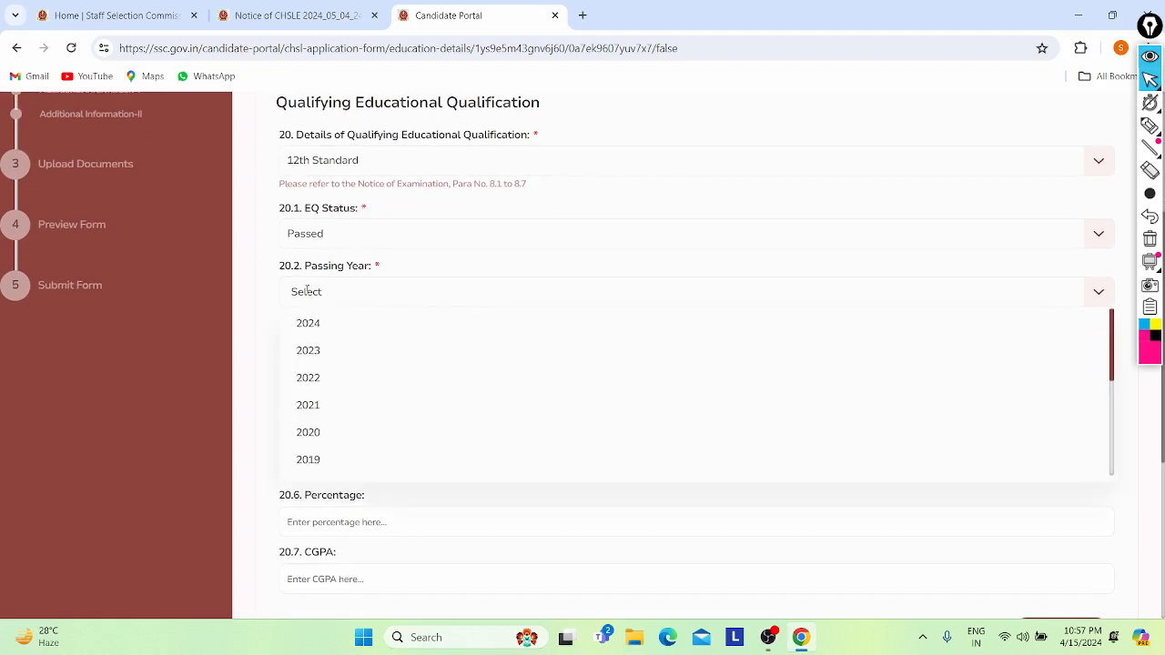
left_click(308, 379)
- Choose Delhi as the State/UT of the board
scroll(296, 304, "down", 1)
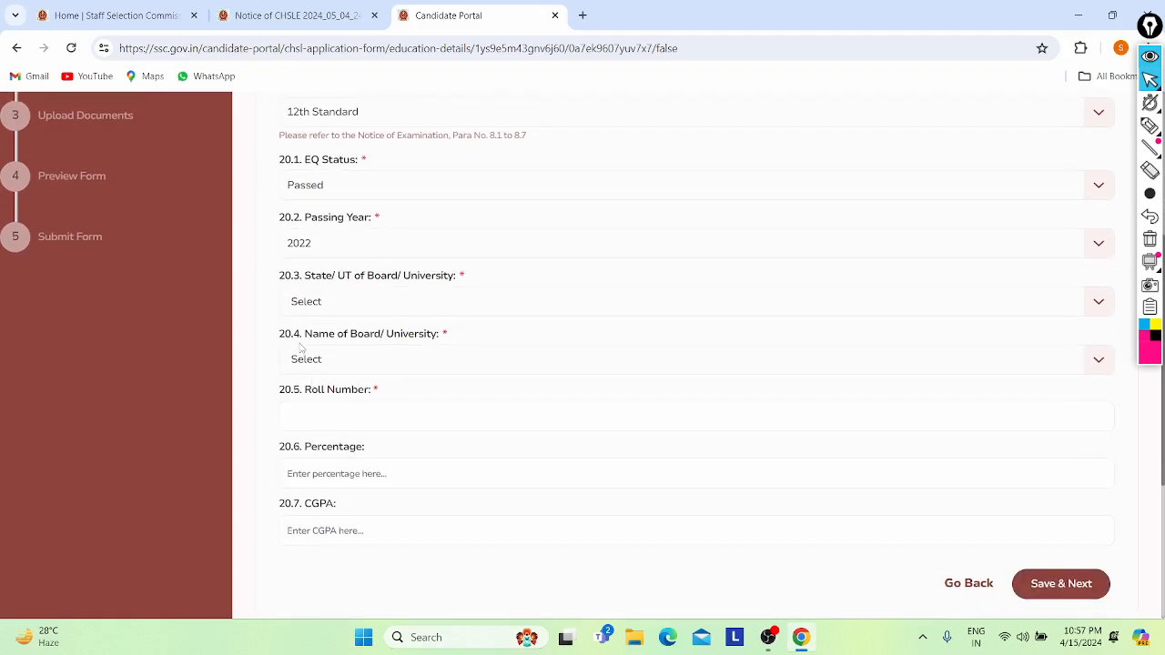
left_click(301, 299)
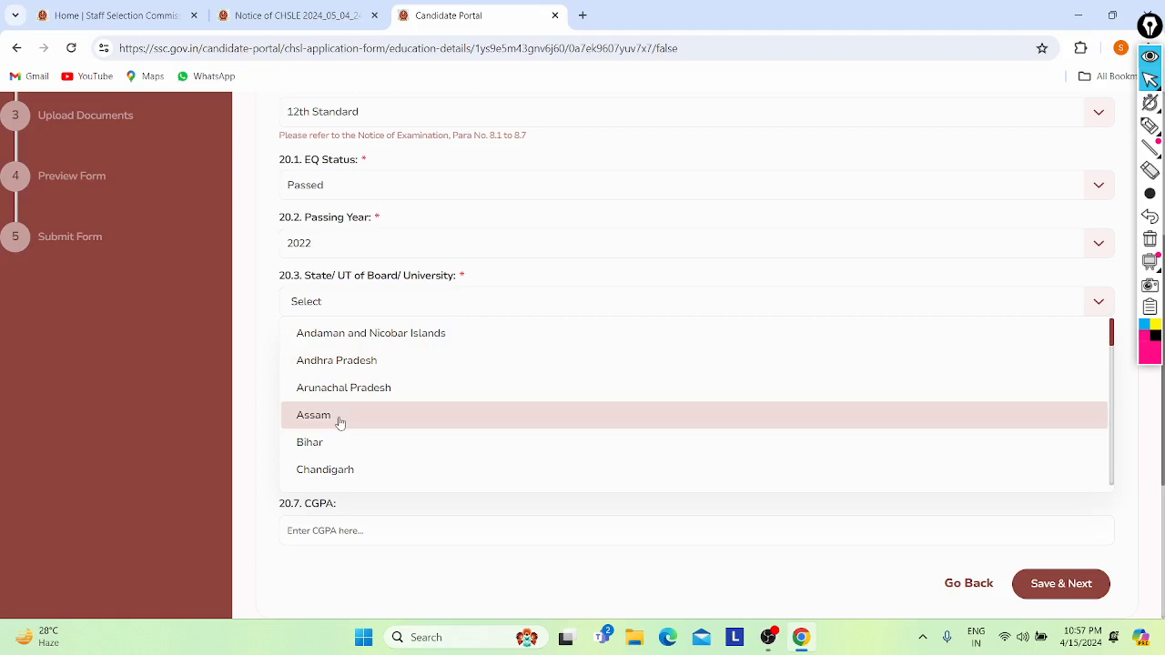
scroll(339, 423, "down", 3)
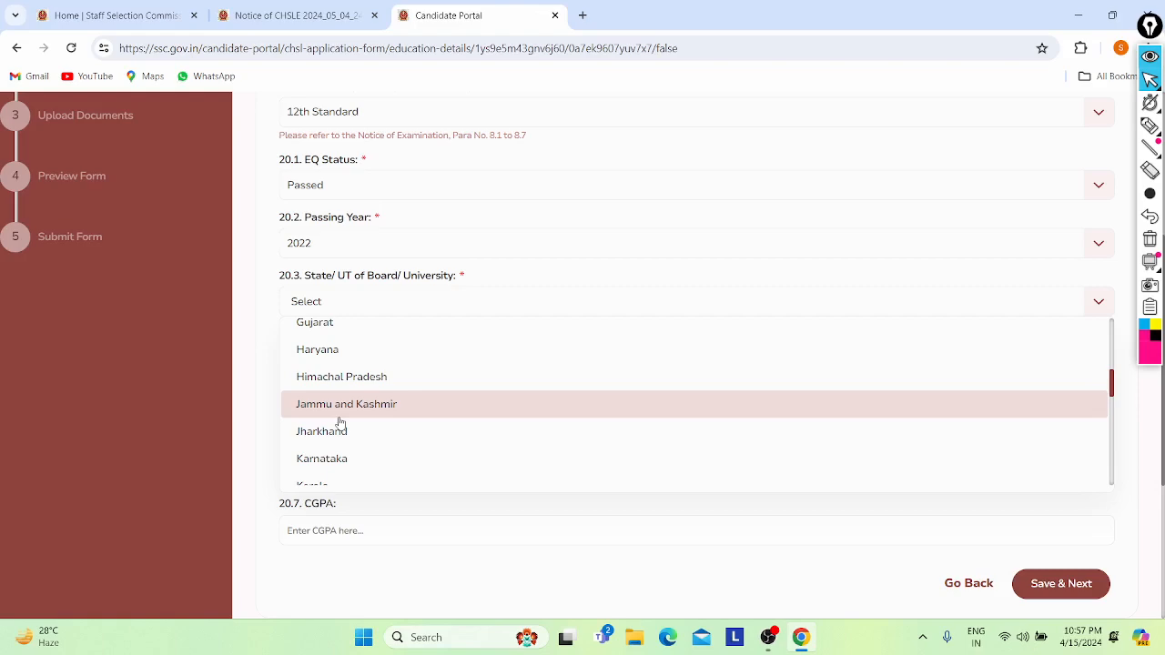
scroll(340, 423, "down", 3)
scroll(338, 422, "up", 10)
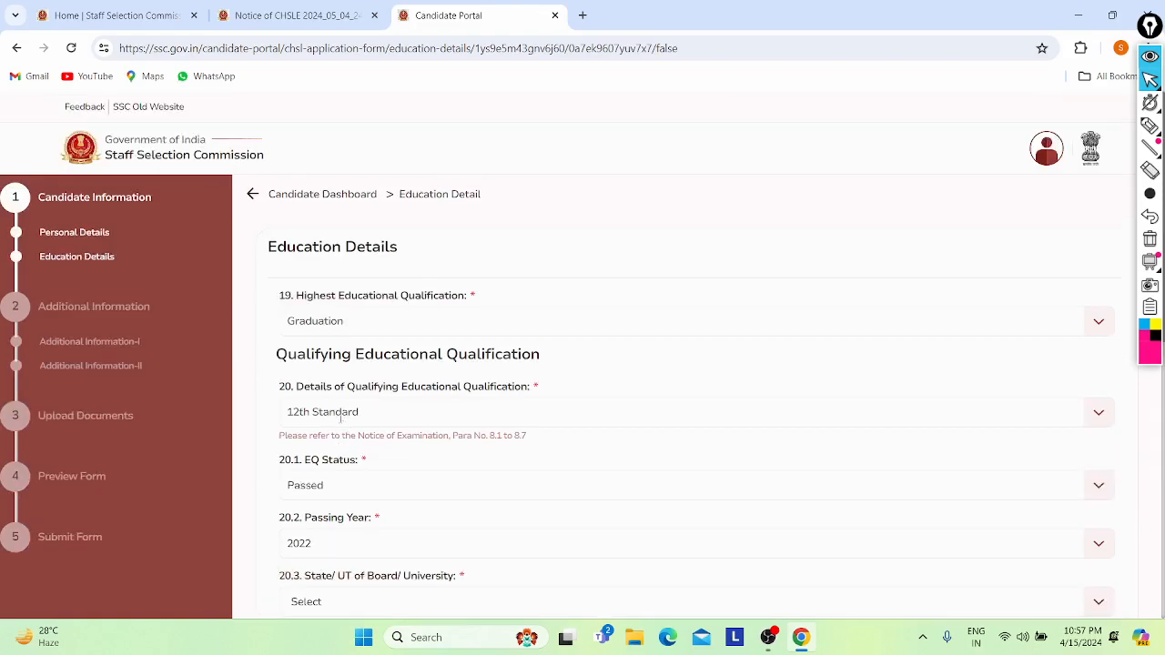
scroll(350, 438, "down", 2)
scroll(350, 438, "down", 1)
left_click(322, 385)
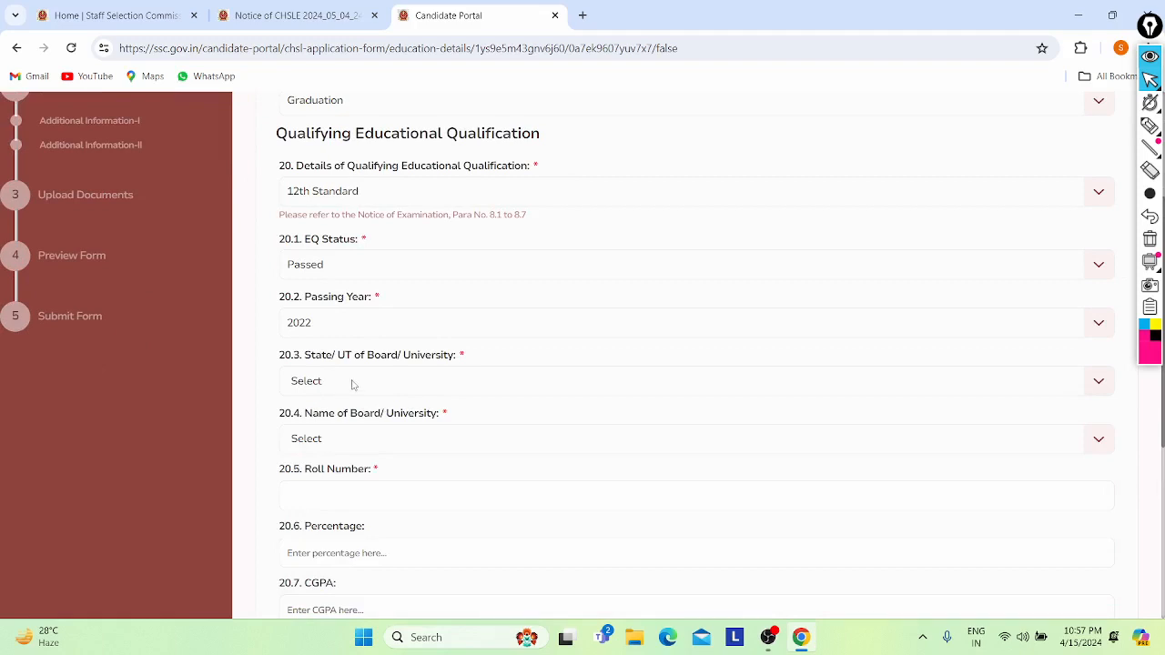
left_click(355, 384)
key("n")
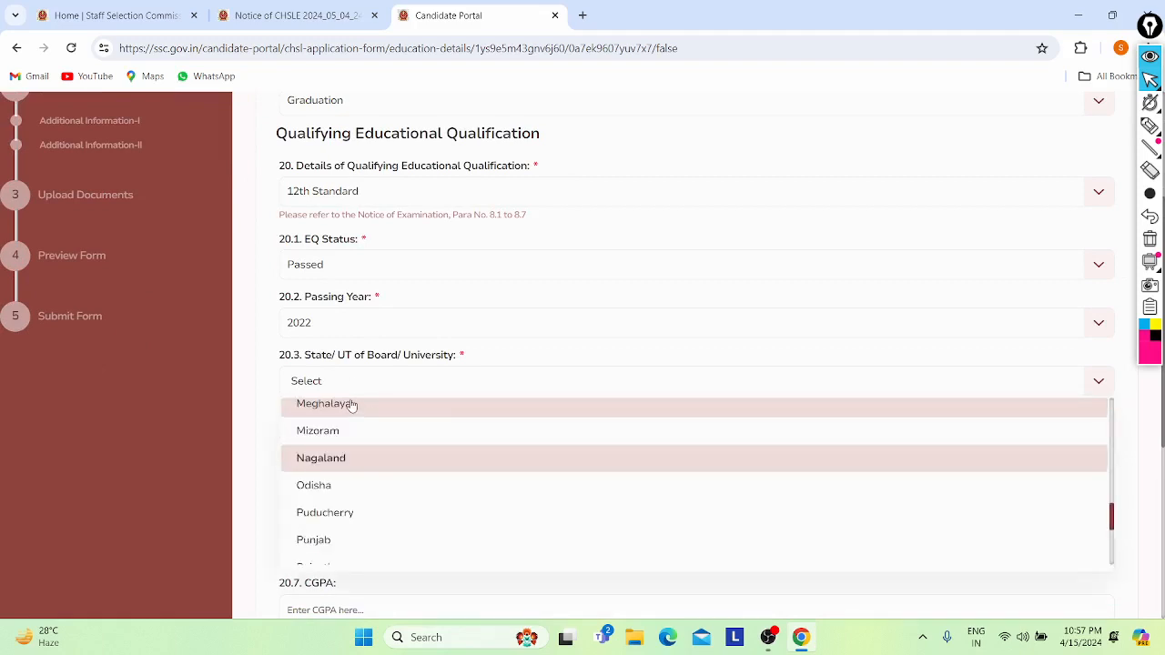
key("c")
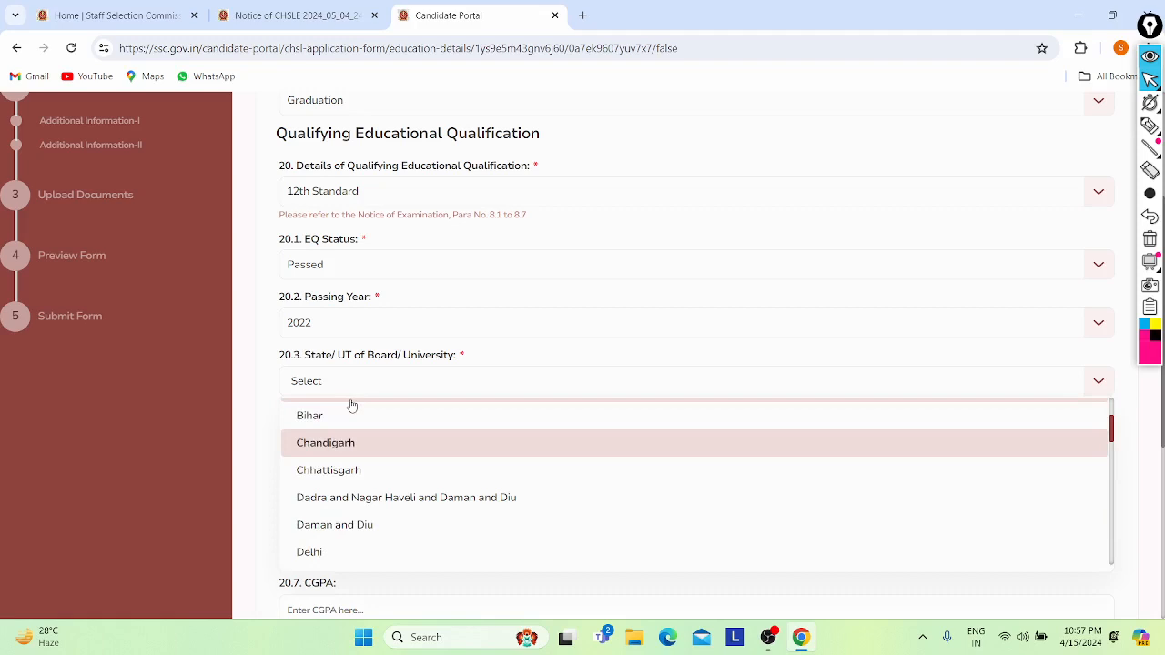
key("d")
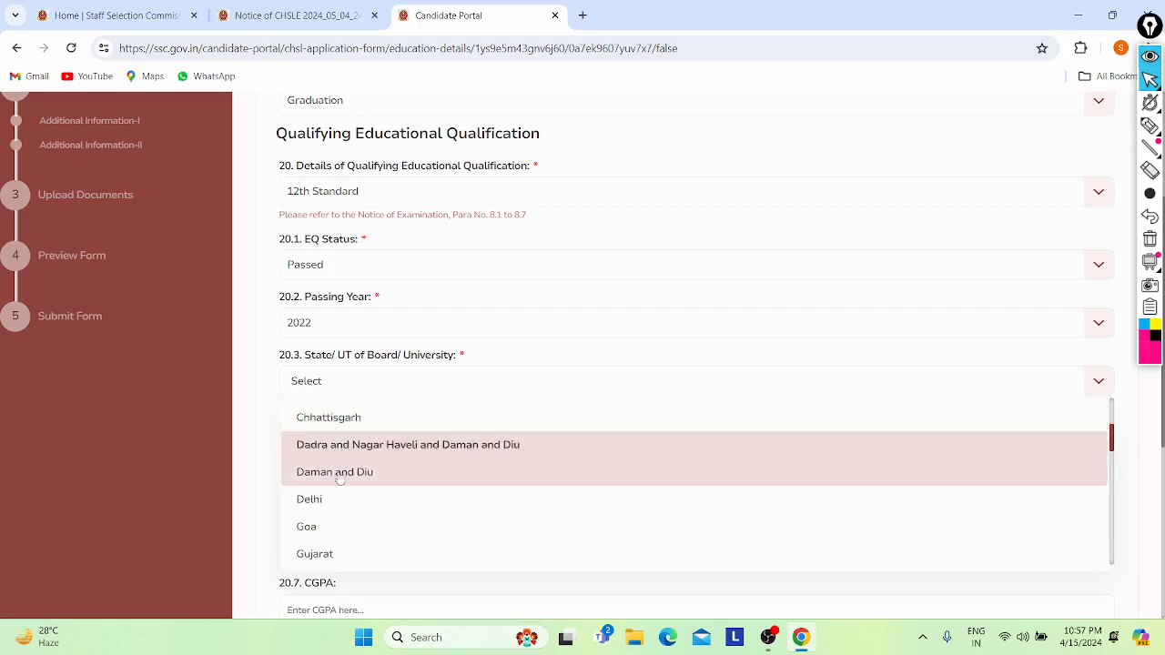
left_click(336, 502)
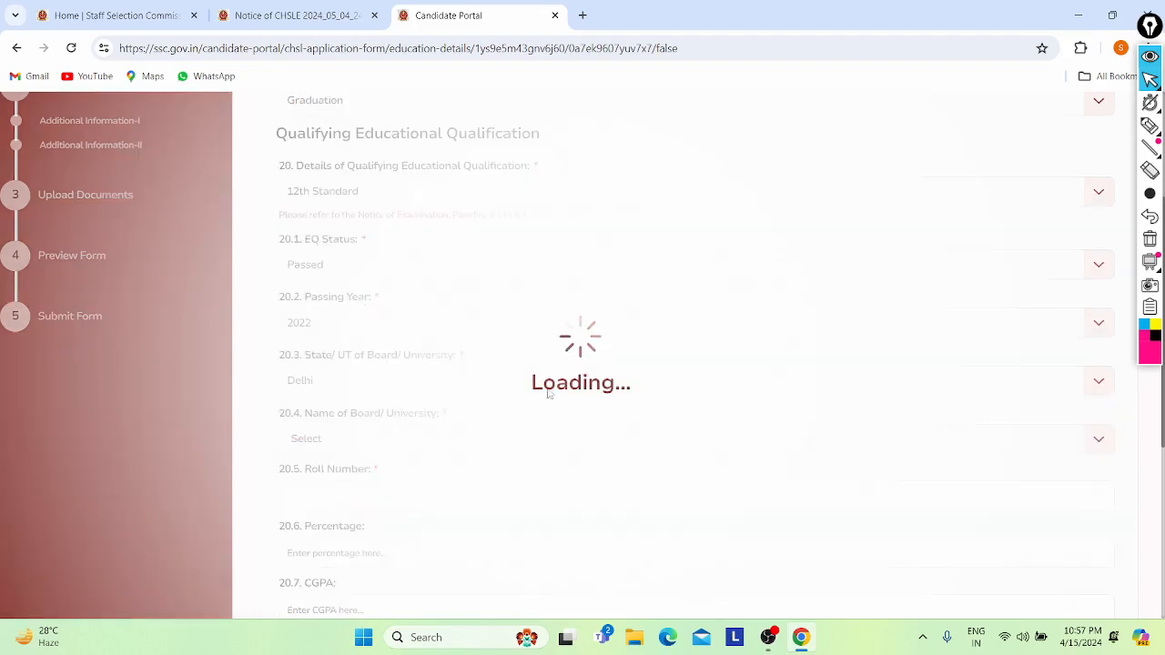
scroll(480, 421, "down", 3)
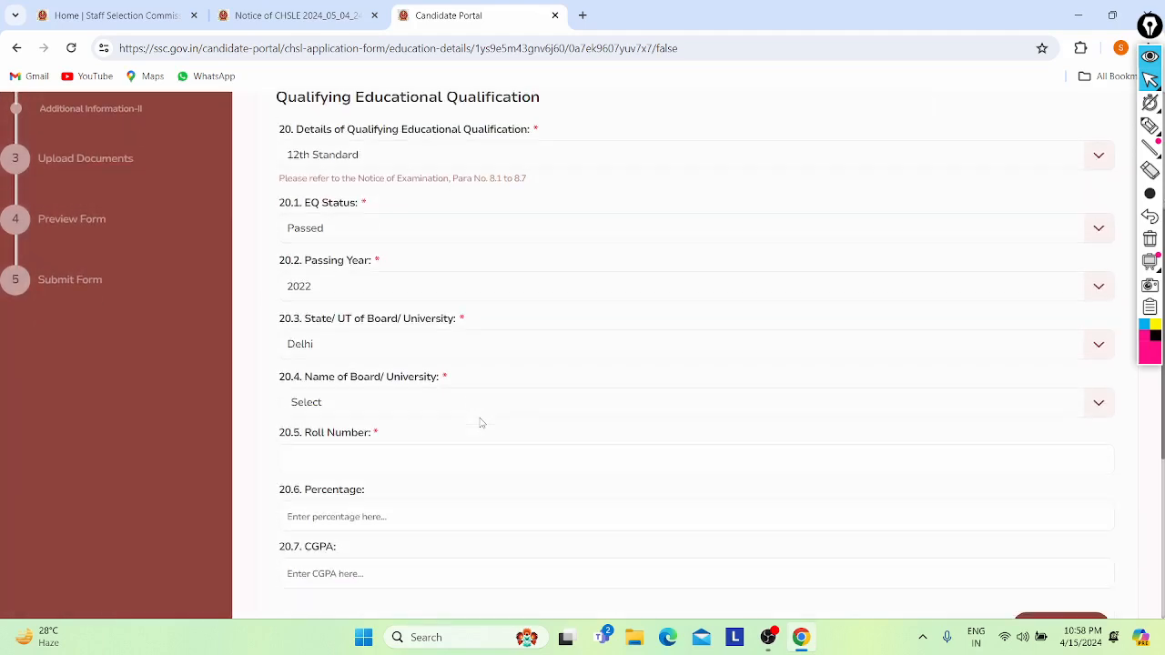
- Choose CBSE as the board and enter the 12th Standard roll number
left_click(369, 289)
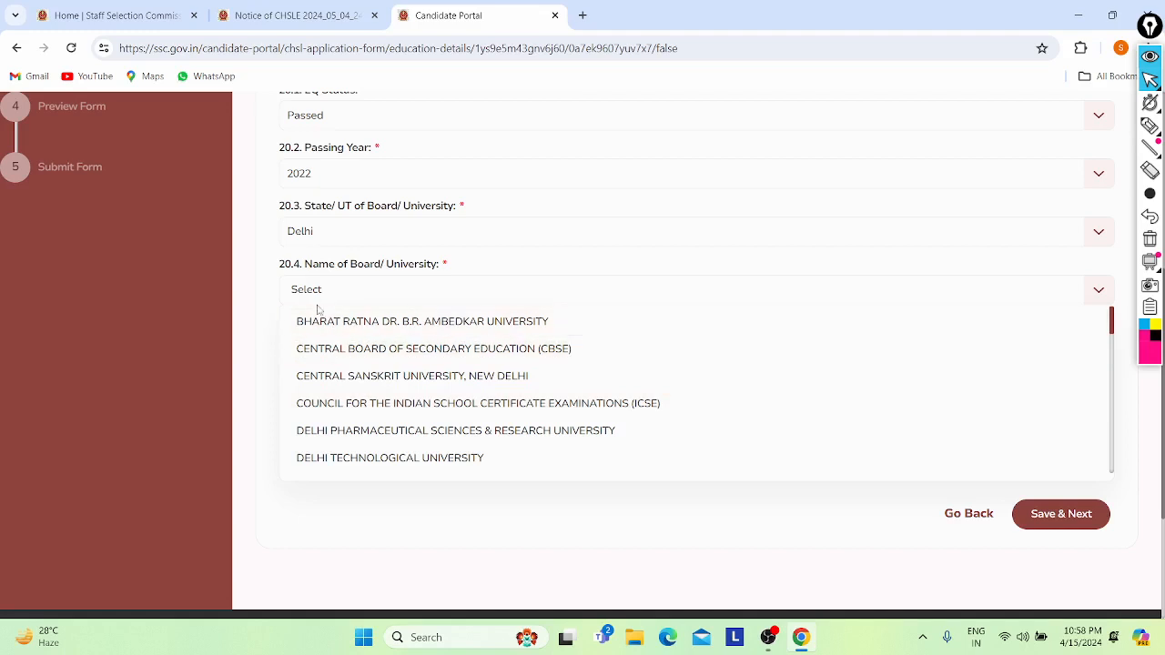
left_click(325, 345)
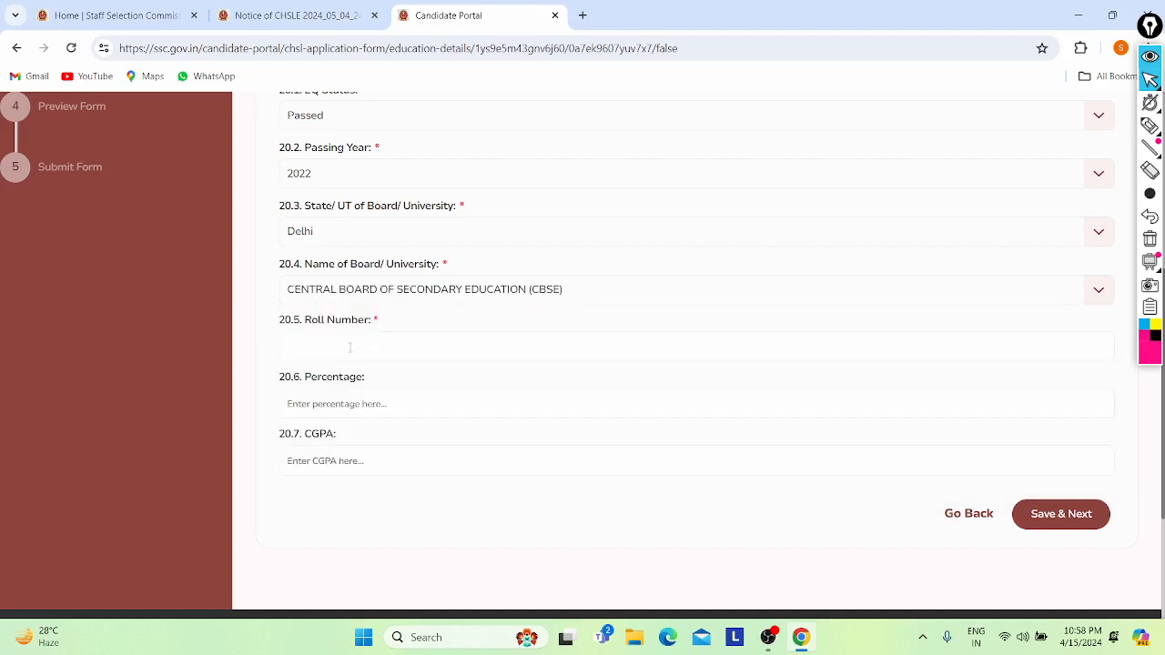
left_click(349, 347)
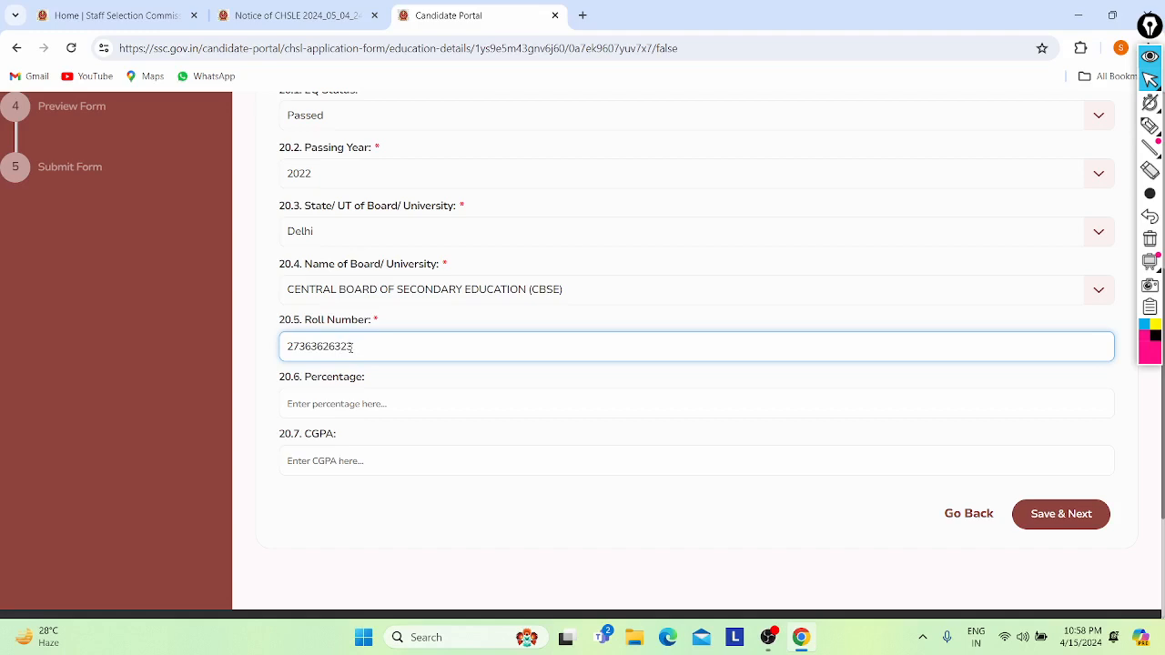
scroll(353, 347, "down", 1)
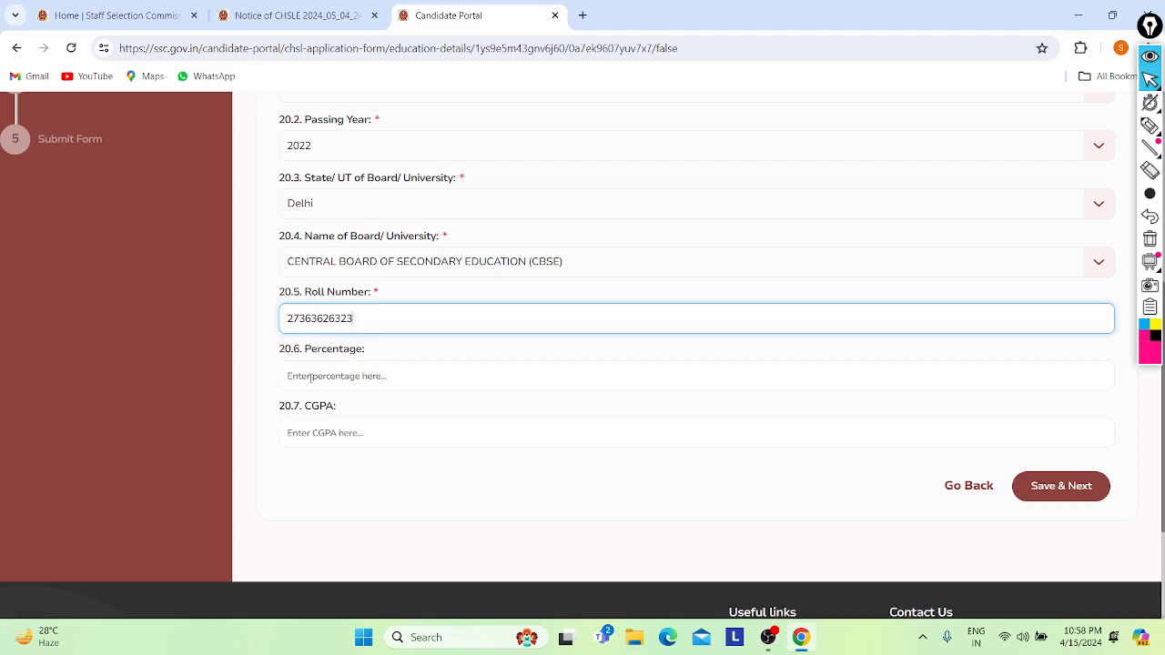
- Enter 78 as the percentage, then save the Education Details and confirm
left_click(321, 376)
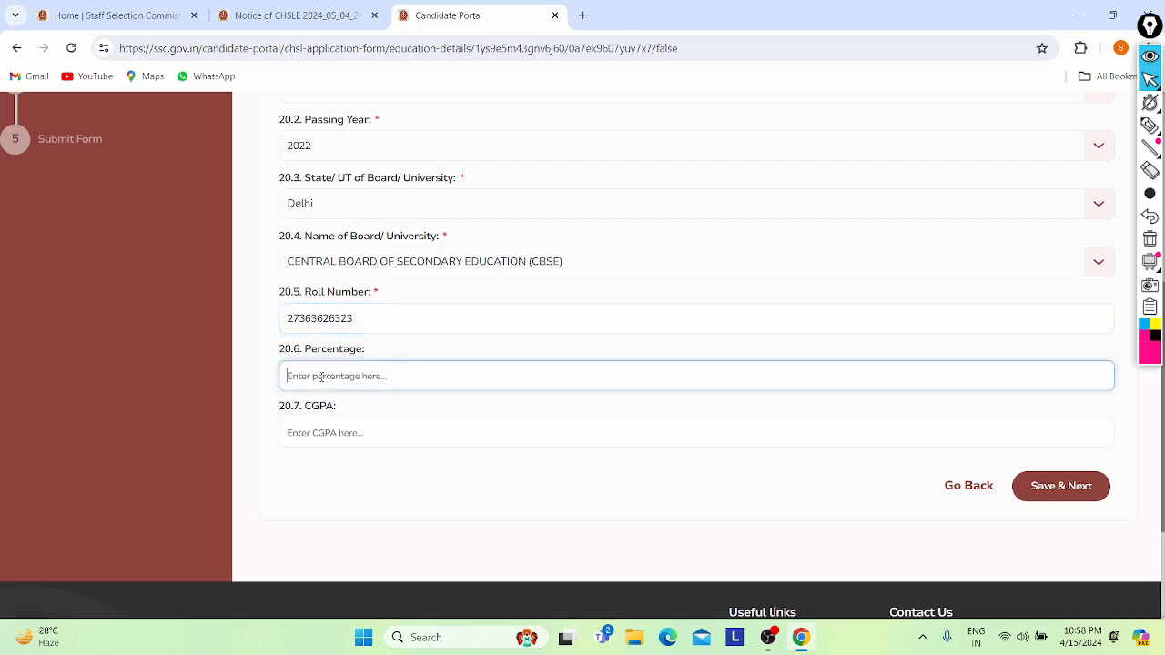
type("78")
scroll(321, 377, "down", 1)
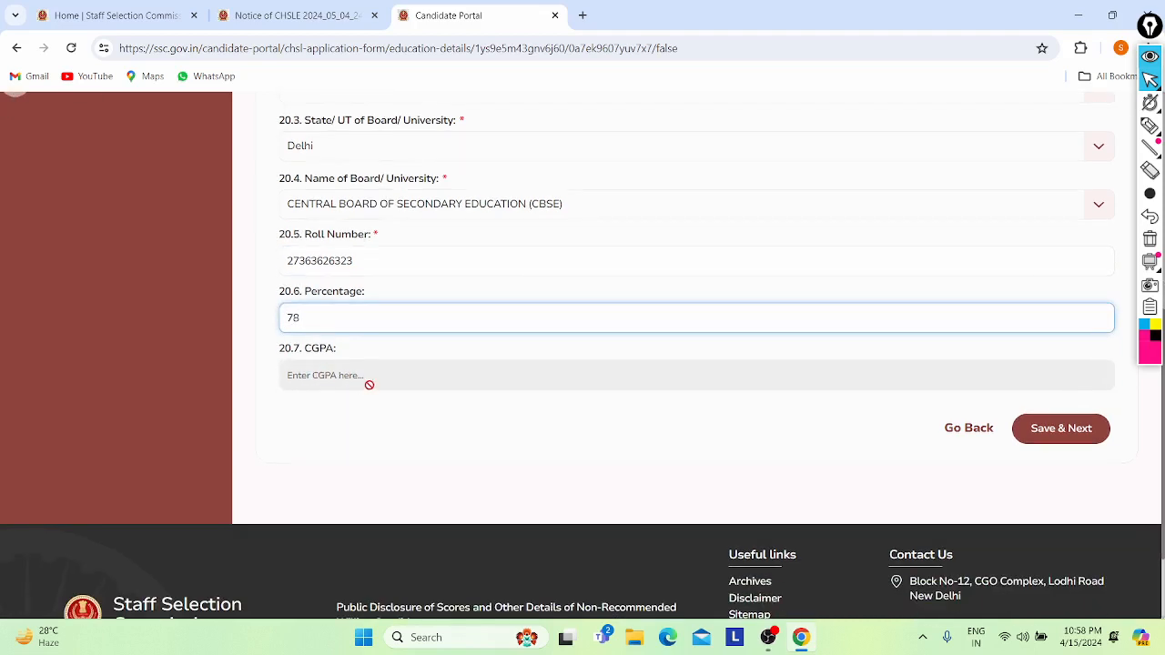
scroll(654, 380, "down", 1)
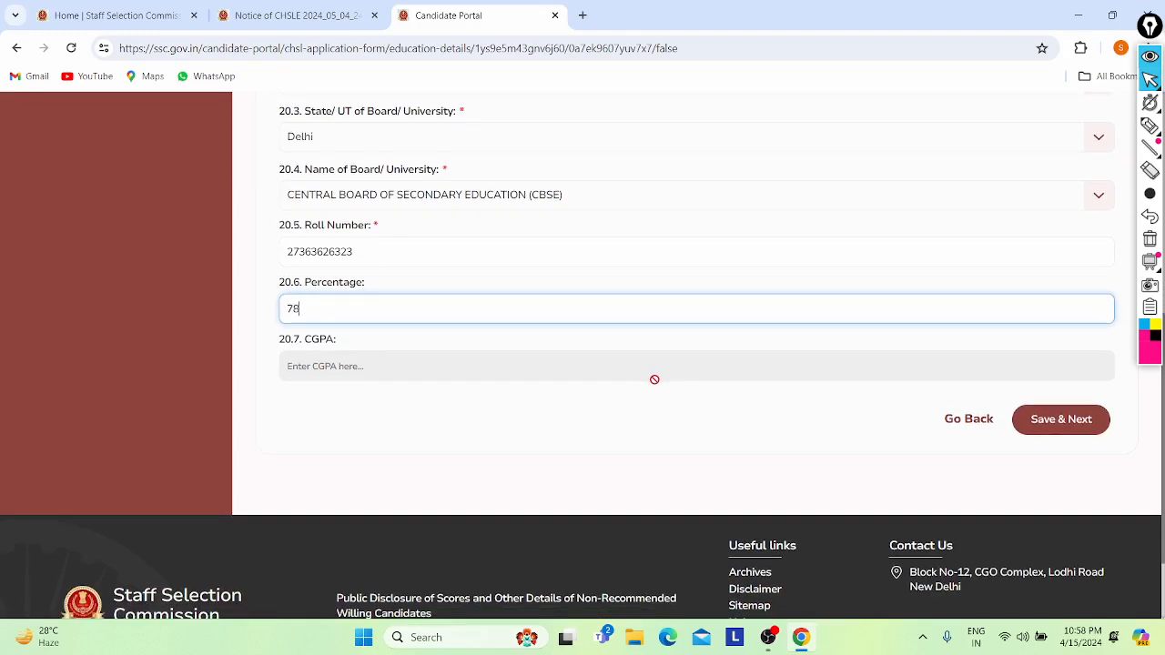
left_click(638, 366)
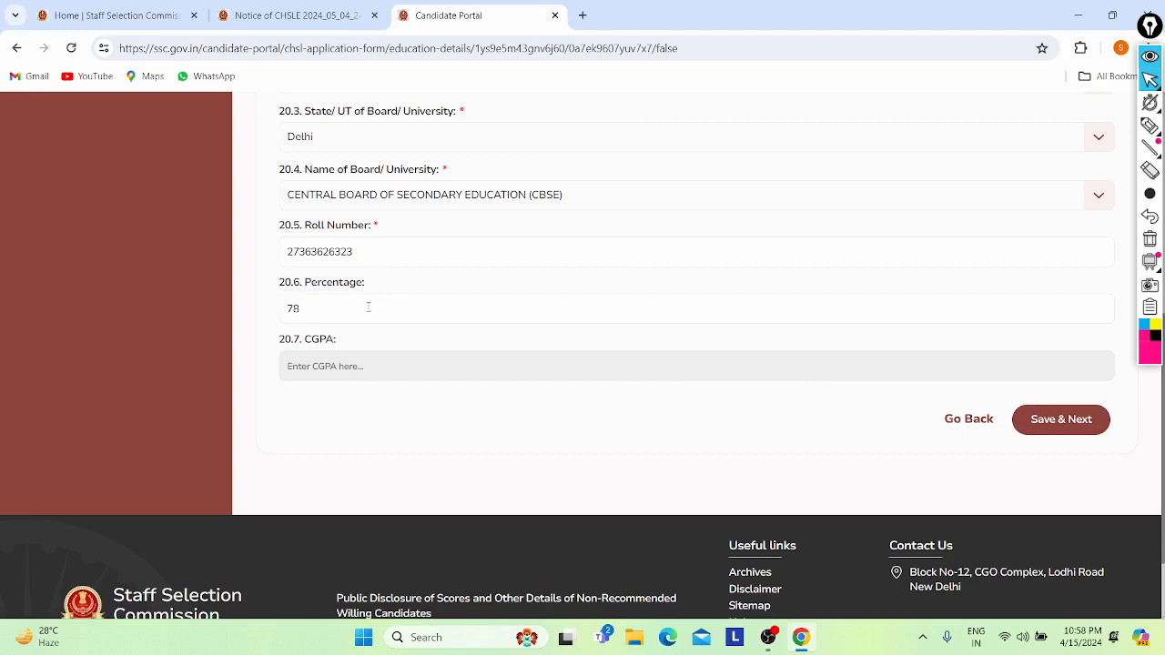
left_click(1020, 427)
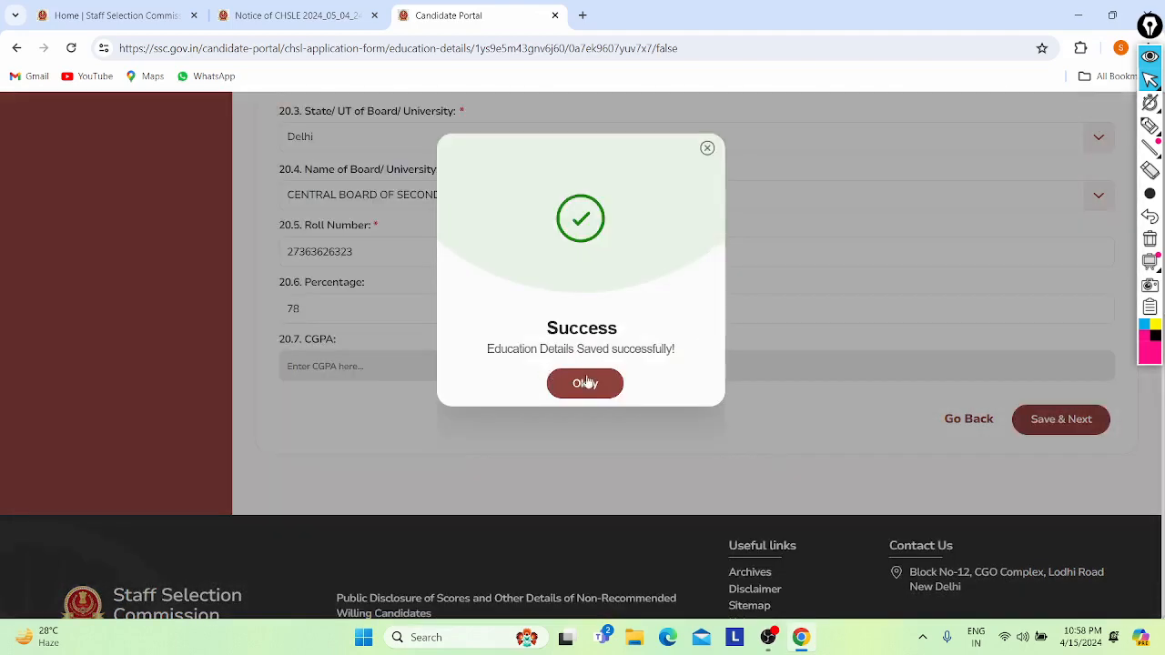
left_click(583, 382)
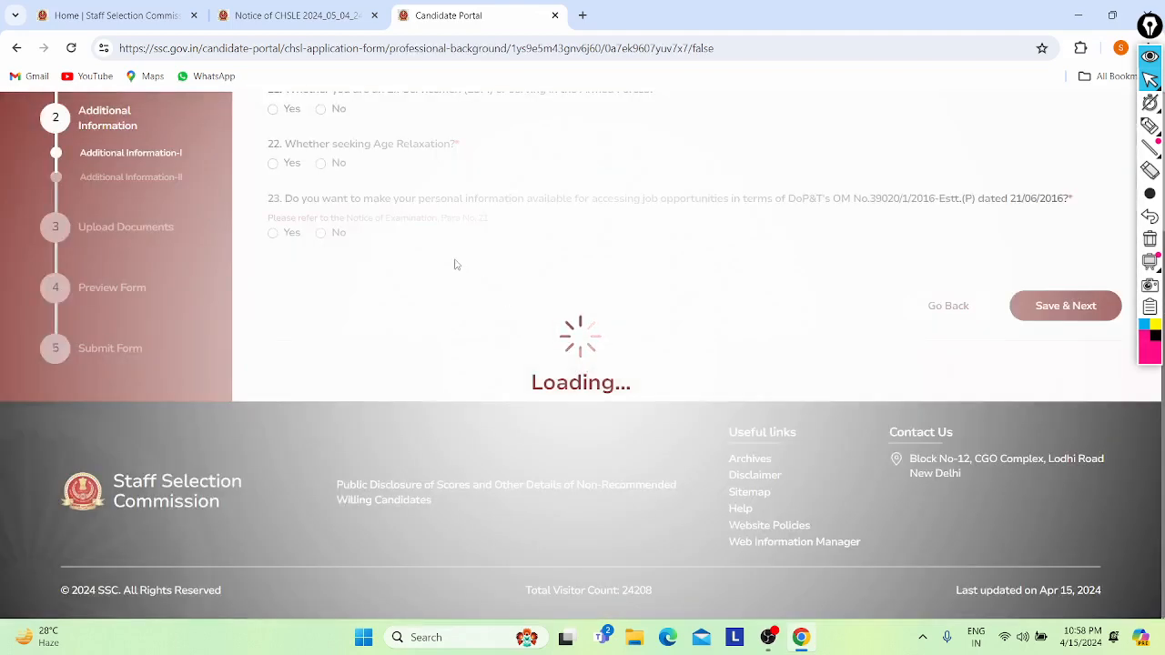
- Answer No to ex-serviceman question 21 and No to age relaxation question 22
scroll(457, 265, "up", 2)
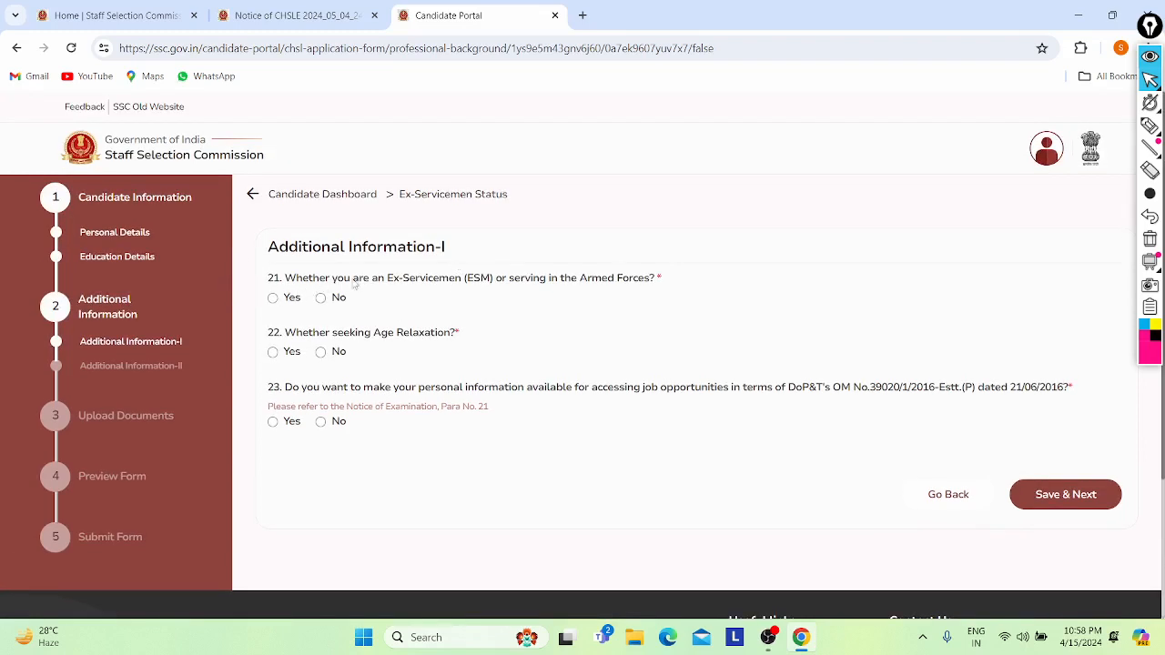
scroll(355, 285, "down", 1)
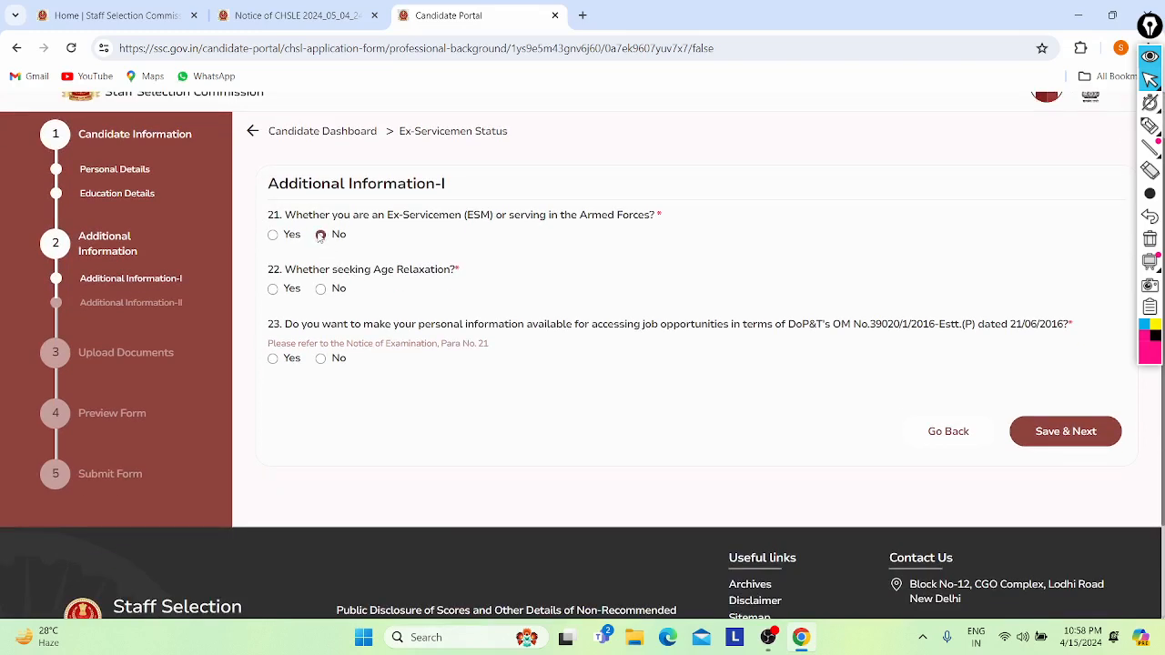
left_click(320, 235)
left_click(273, 289)
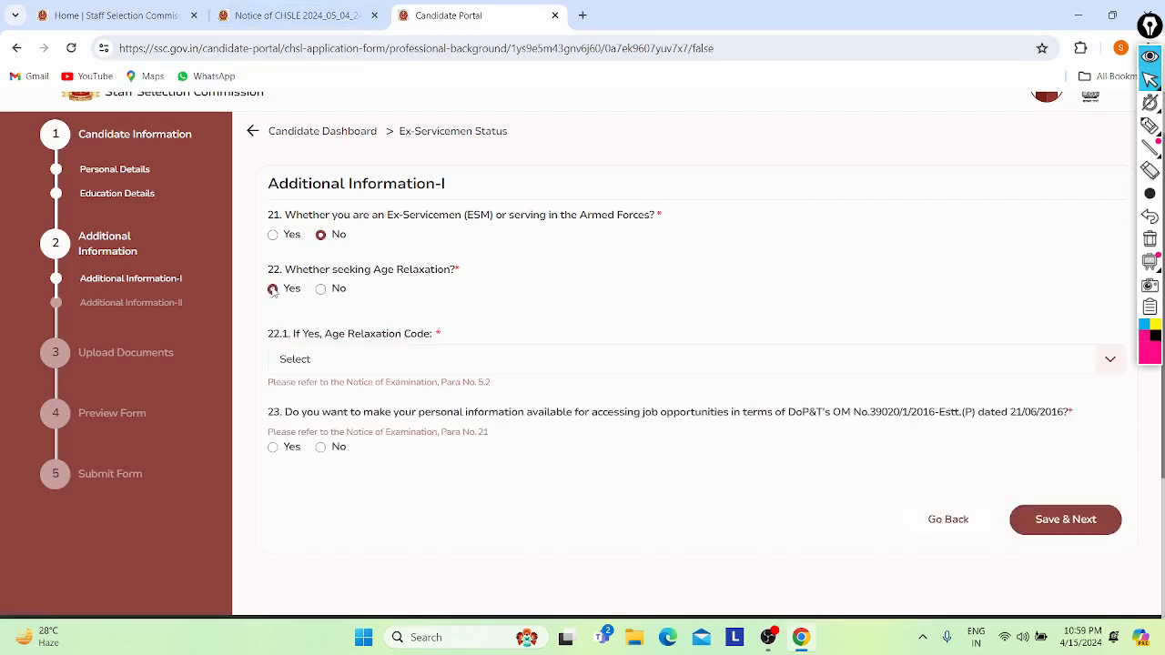
left_click(332, 358)
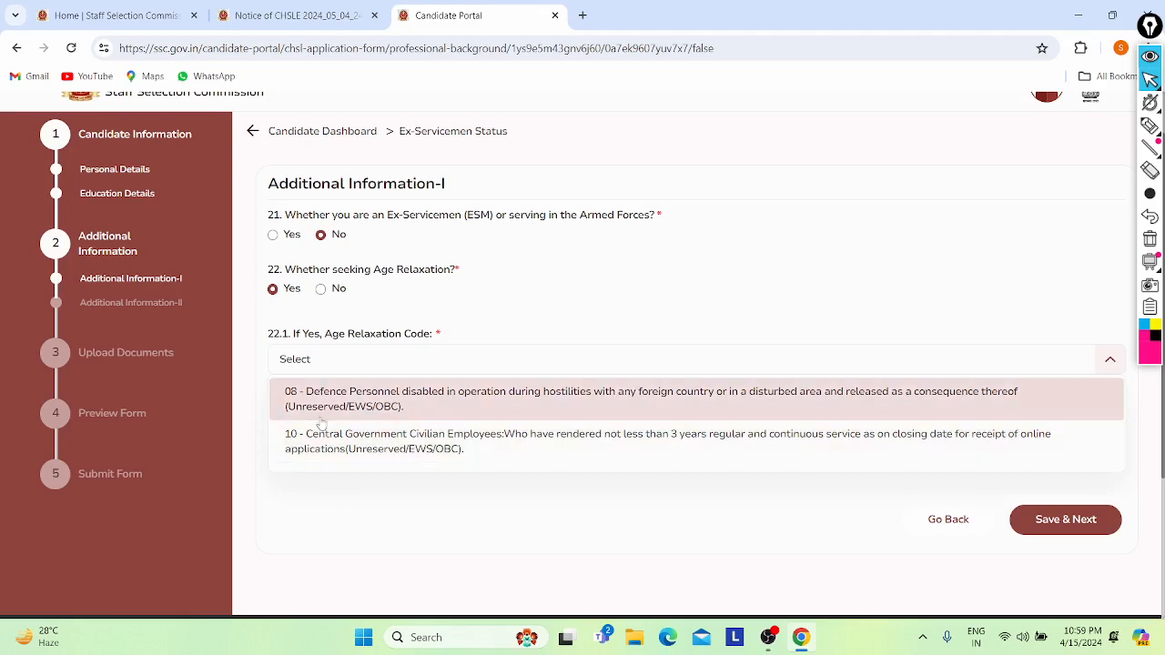
left_click(394, 356)
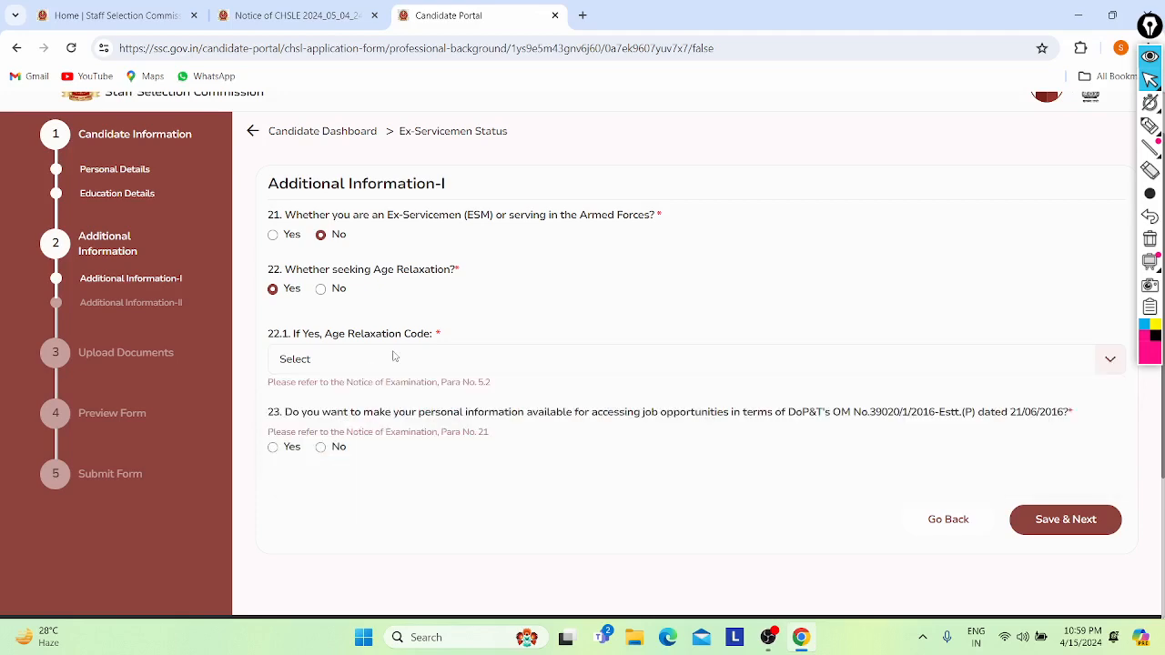
left_click(322, 289)
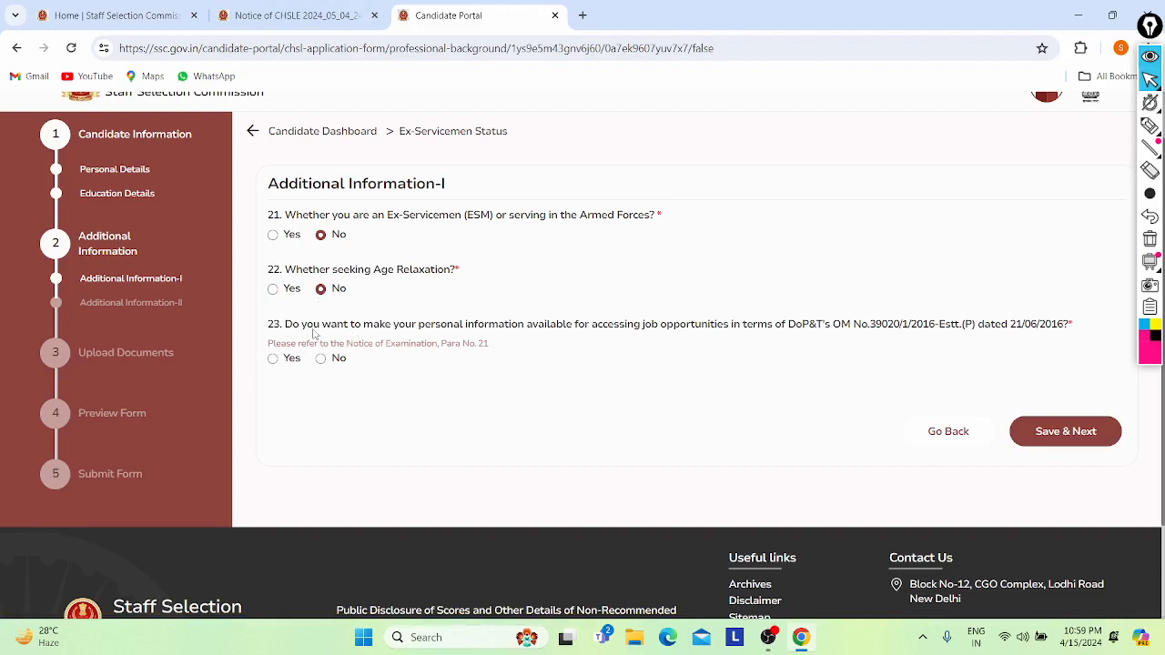
- Answer Yes to question 23, then save Additional Information-I and confirm
left_click_drag(313, 329, 405, 337)
left_click(405, 336)
left_click_drag(566, 325, 628, 339)
left_click(628, 339)
left_click_drag(788, 341, 871, 332)
left_click(872, 332)
left_click_drag(964, 354, 772, 298)
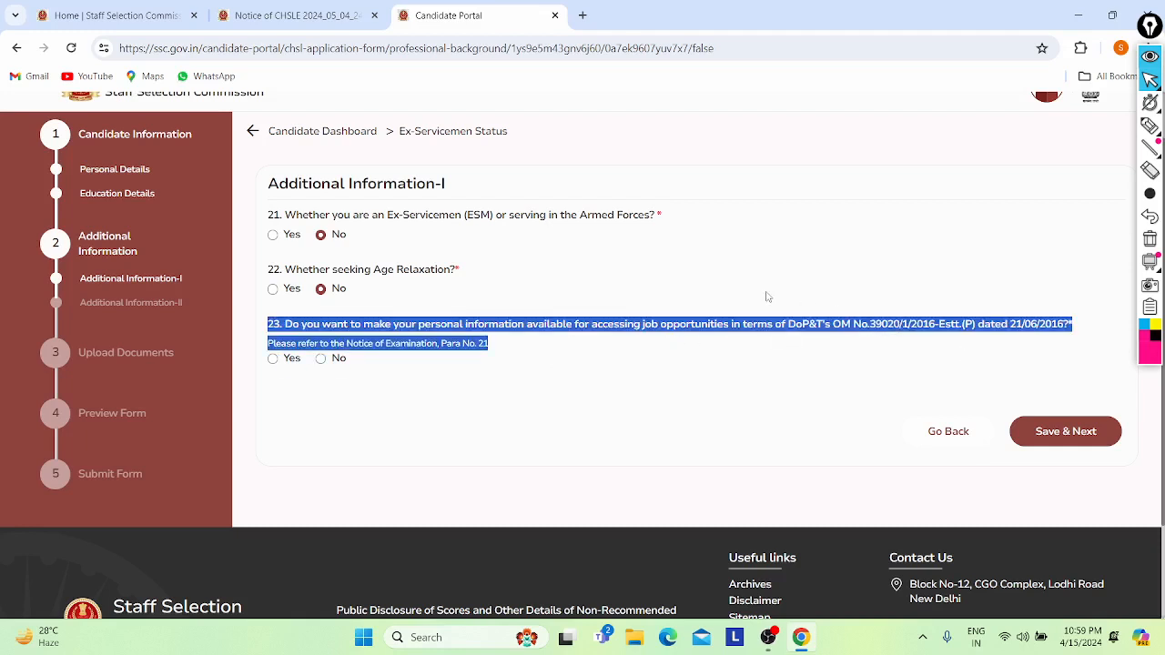
left_click(771, 298)
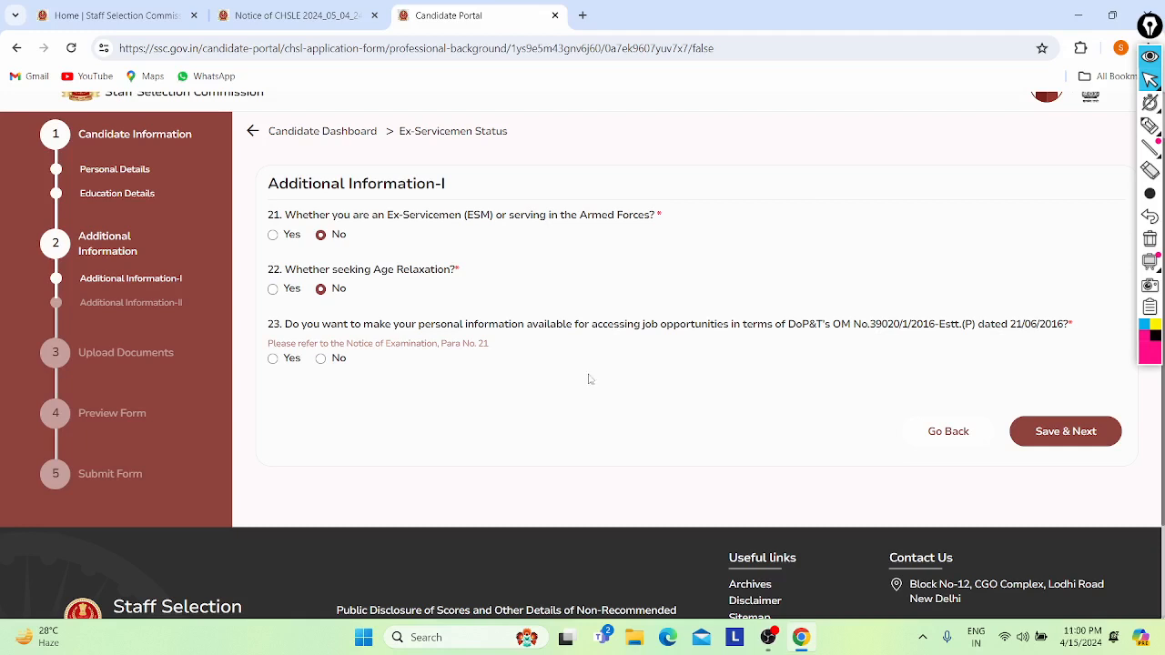
left_click(321, 359)
left_click(273, 359)
left_click(1051, 435)
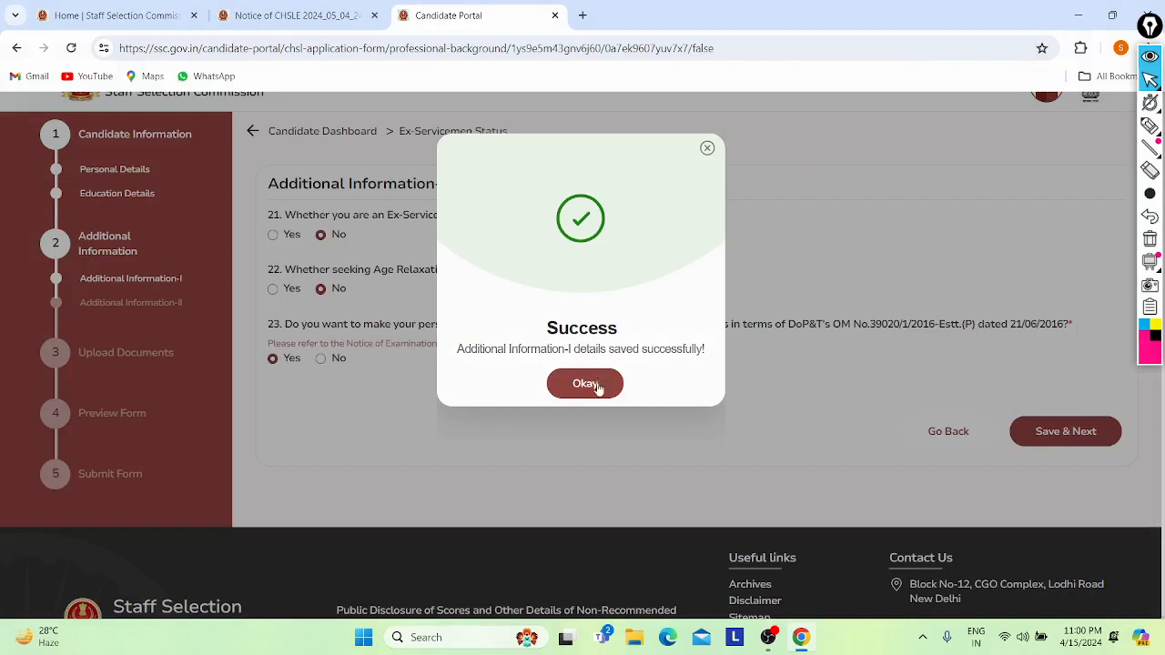
left_click(585, 384)
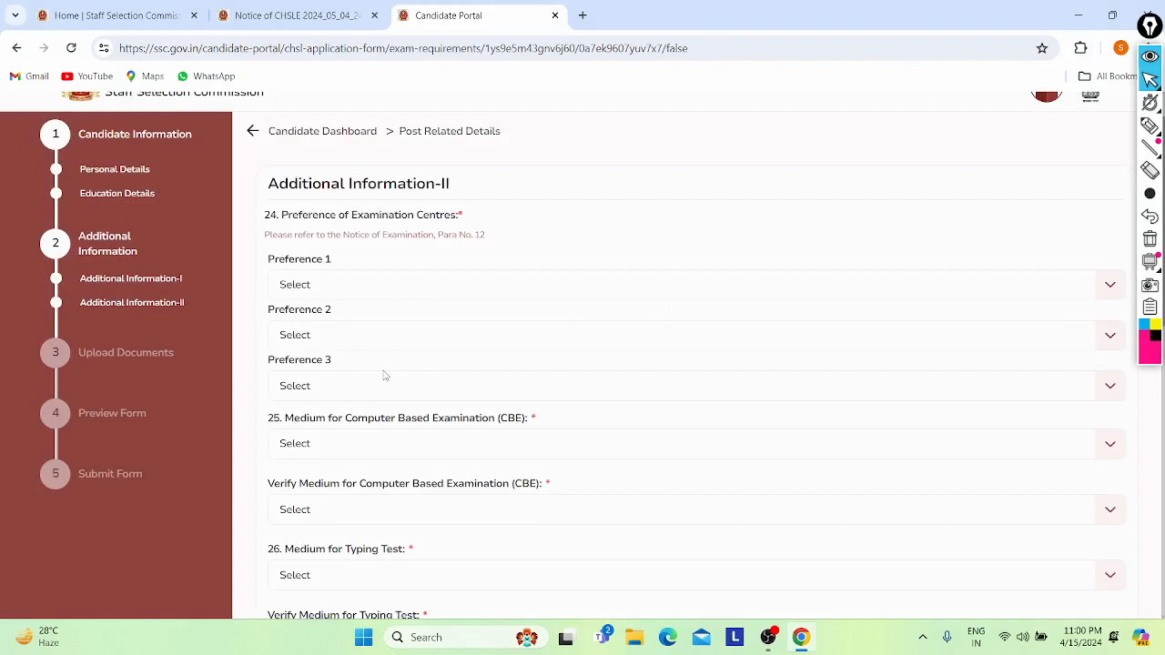
- Open the Preference 1 centre list and scroll through KKR, MPR and NER centres
scroll(276, 224, "down", 1)
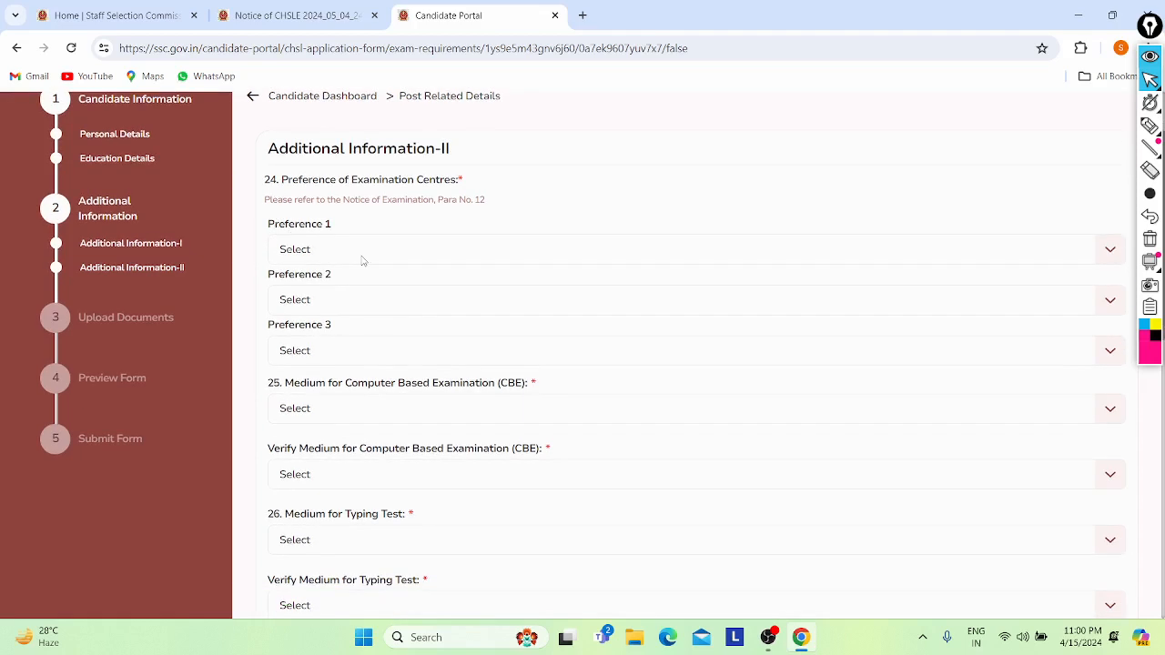
left_click(362, 254)
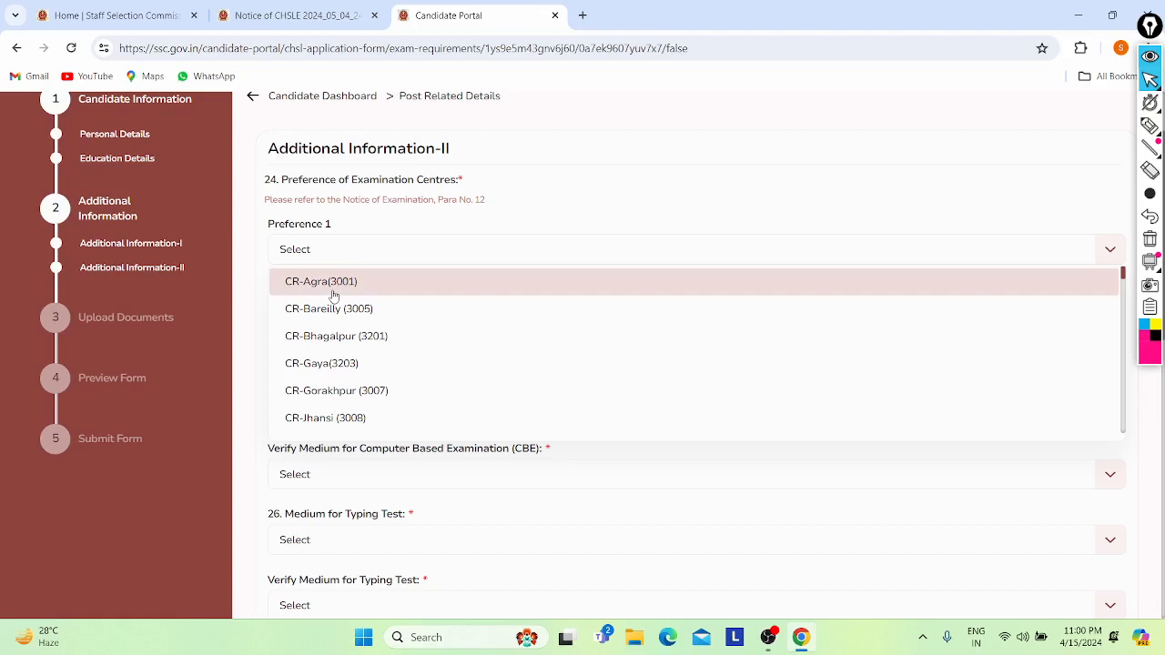
scroll(329, 341, "down", 3)
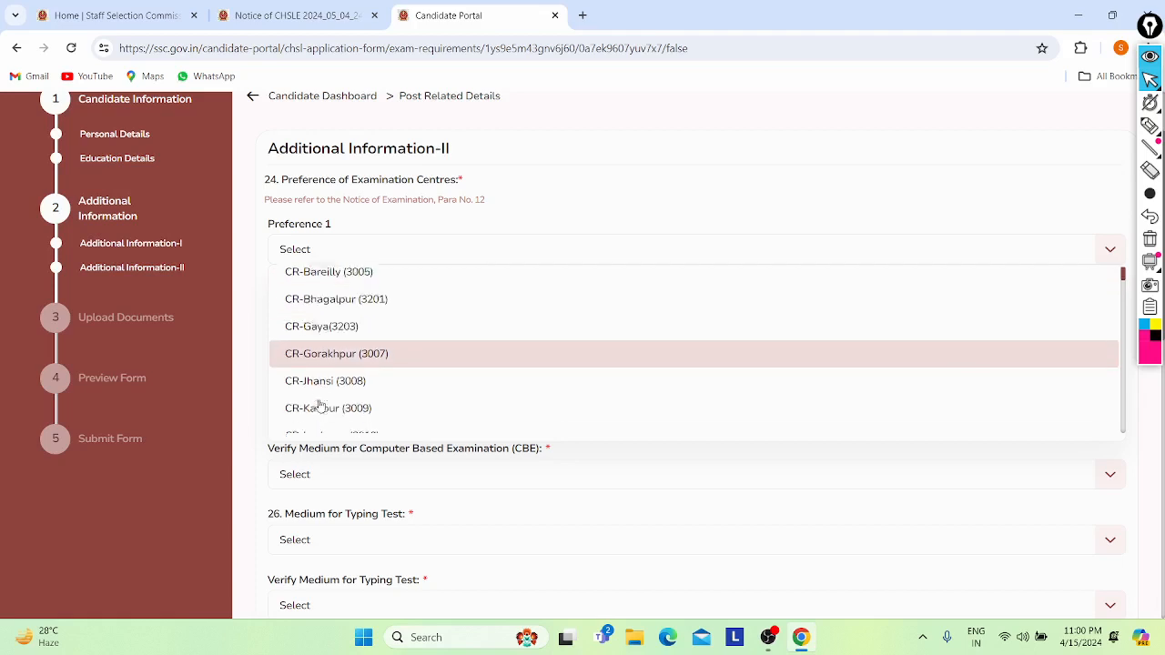
scroll(312, 364, "down", 3)
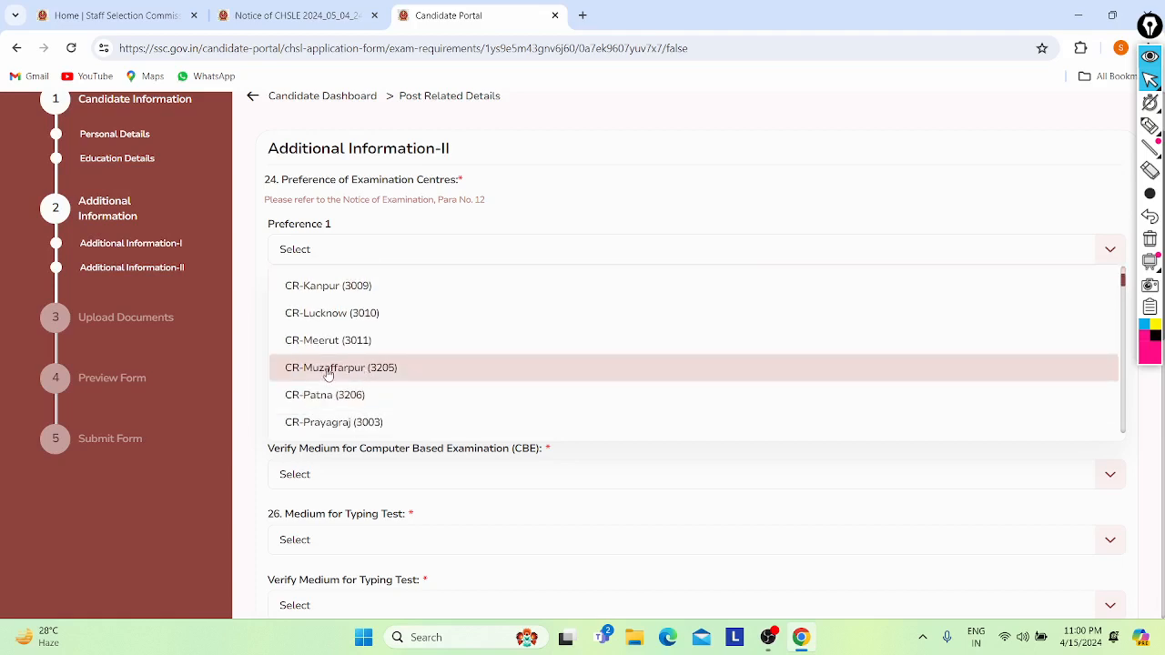
scroll(320, 400, "down", 5)
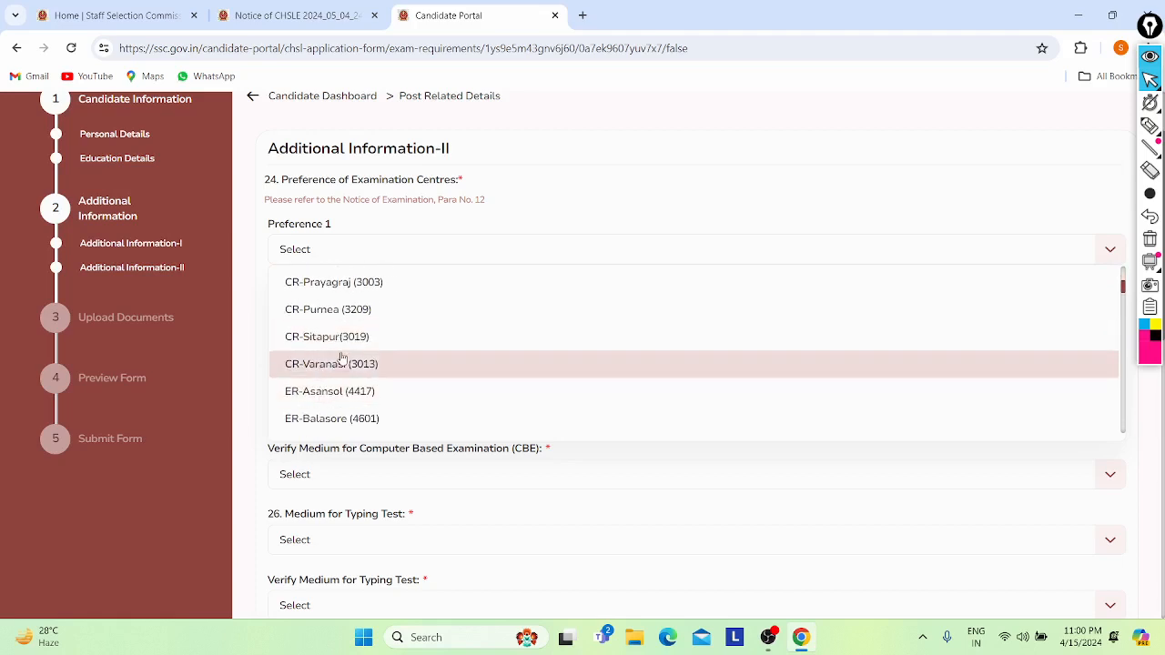
scroll(342, 353, "down", 4)
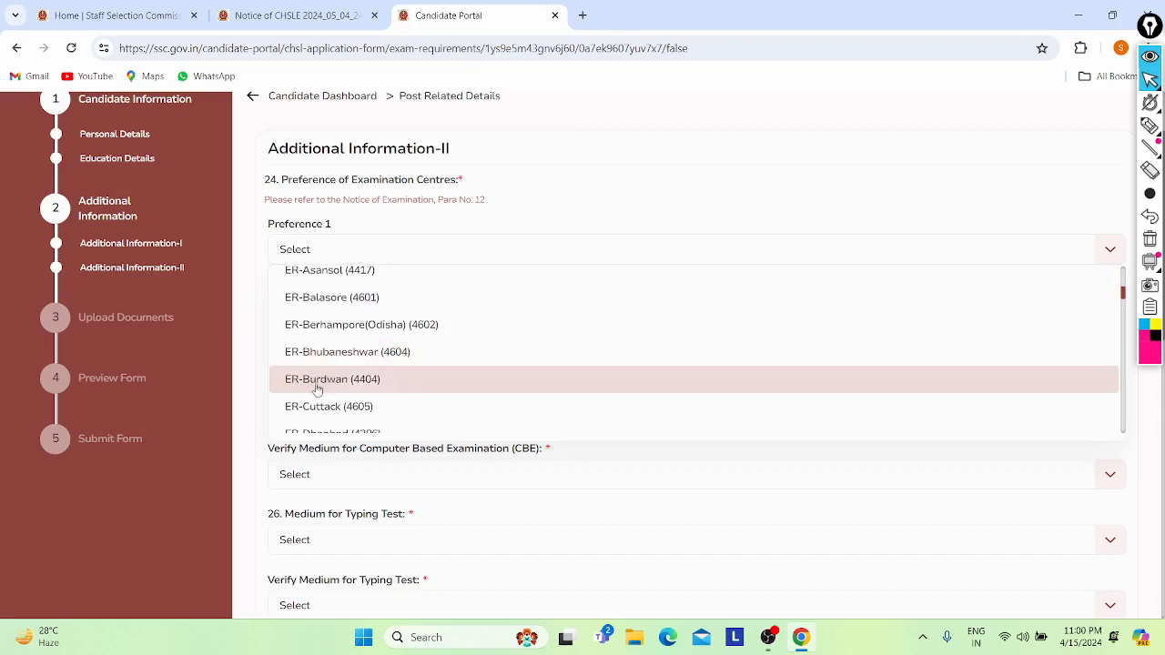
scroll(330, 364, "down", 3)
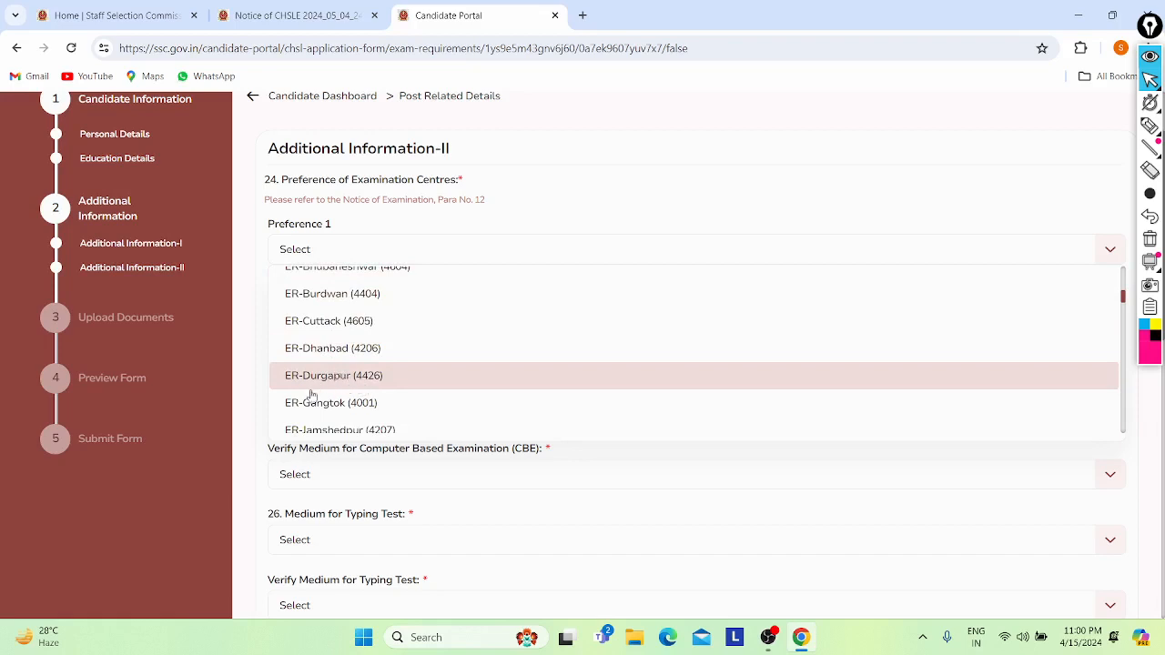
scroll(355, 418, "down", 3)
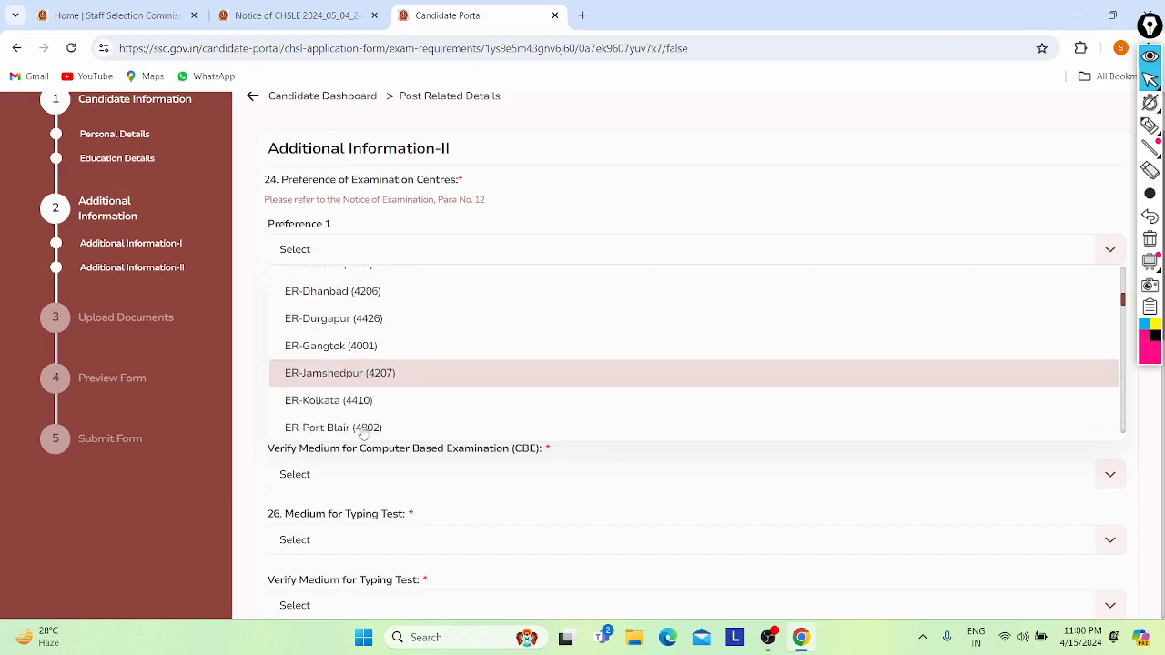
scroll(344, 391, "down", 3)
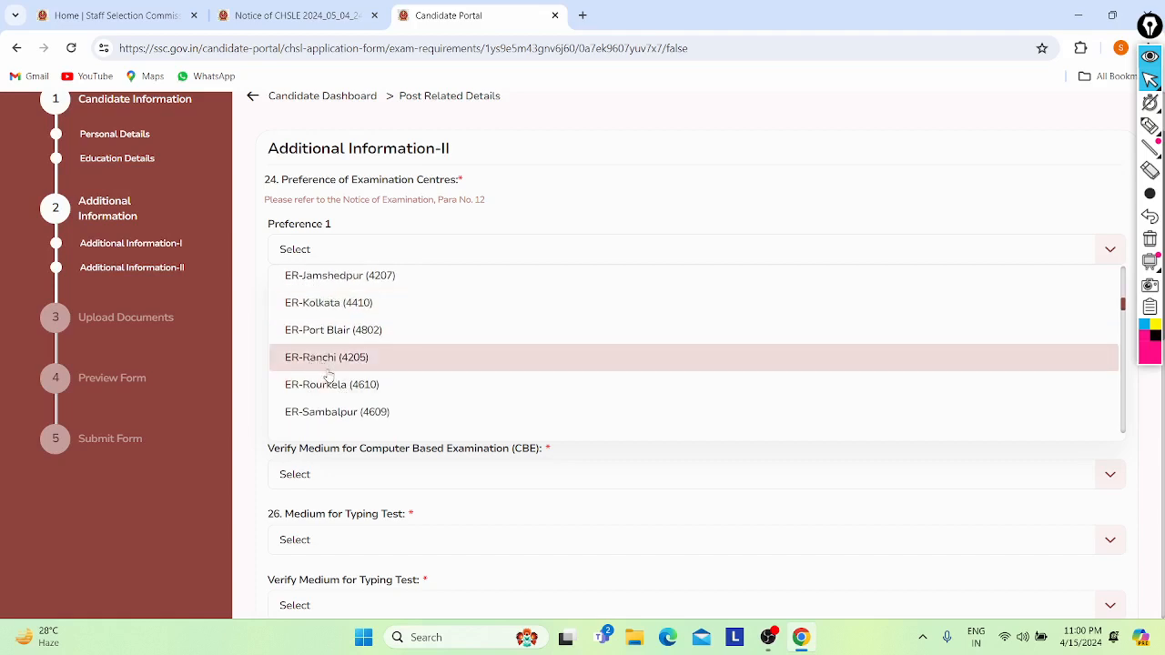
scroll(355, 414, "down", 4)
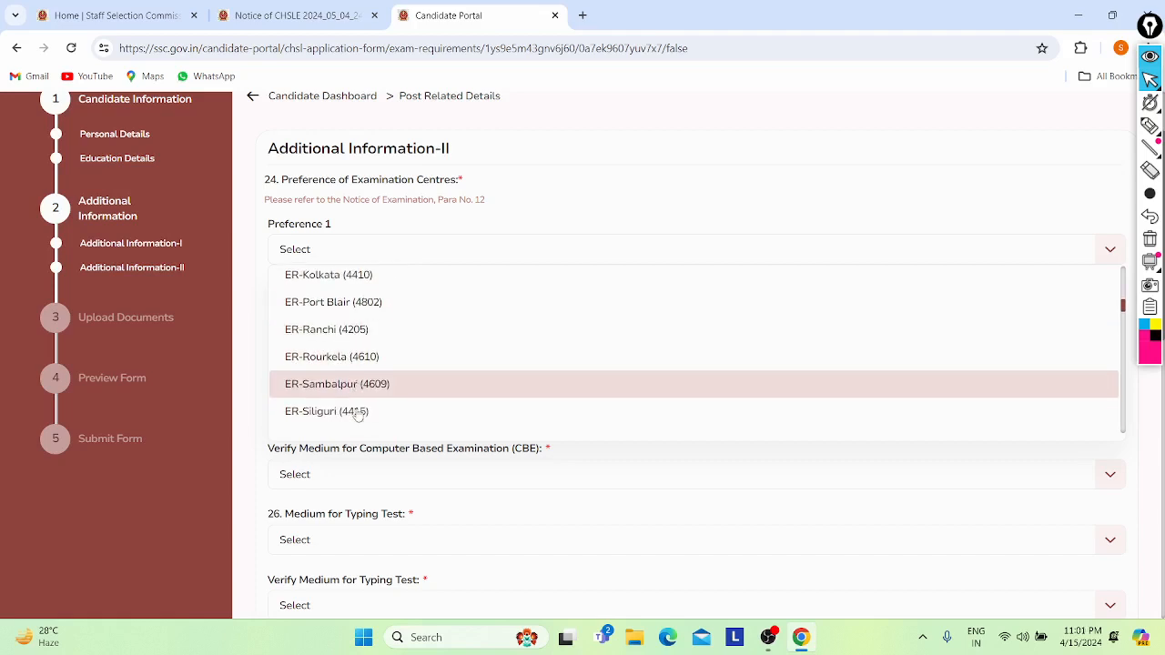
scroll(356, 415, "down", 1)
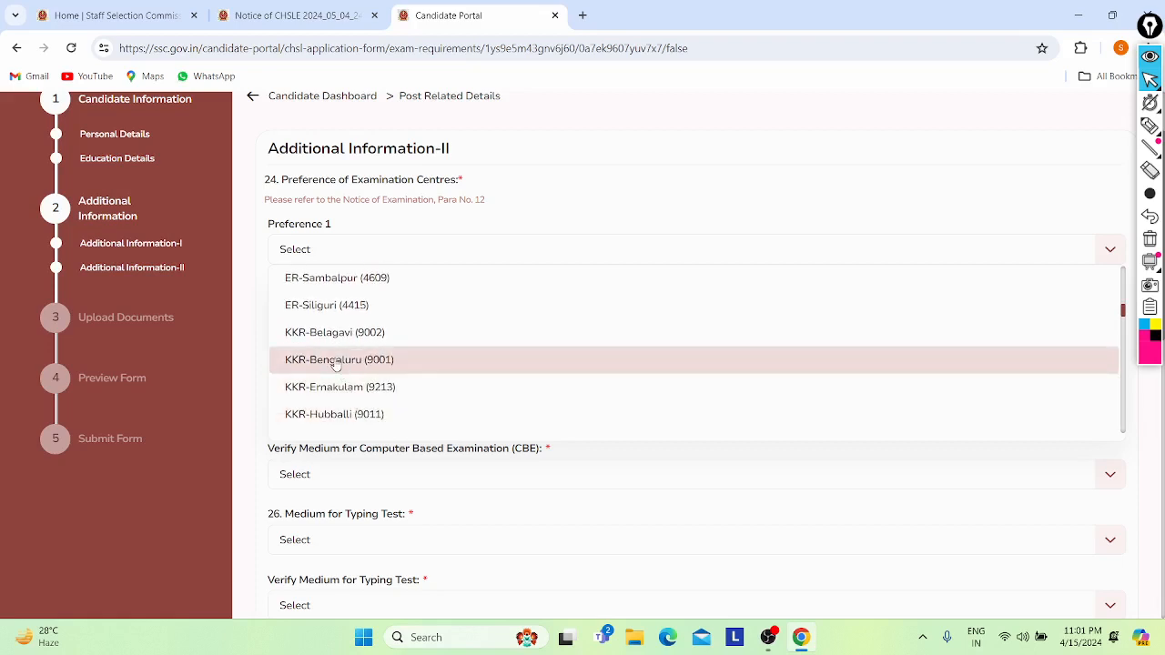
scroll(333, 387, "down", 1)
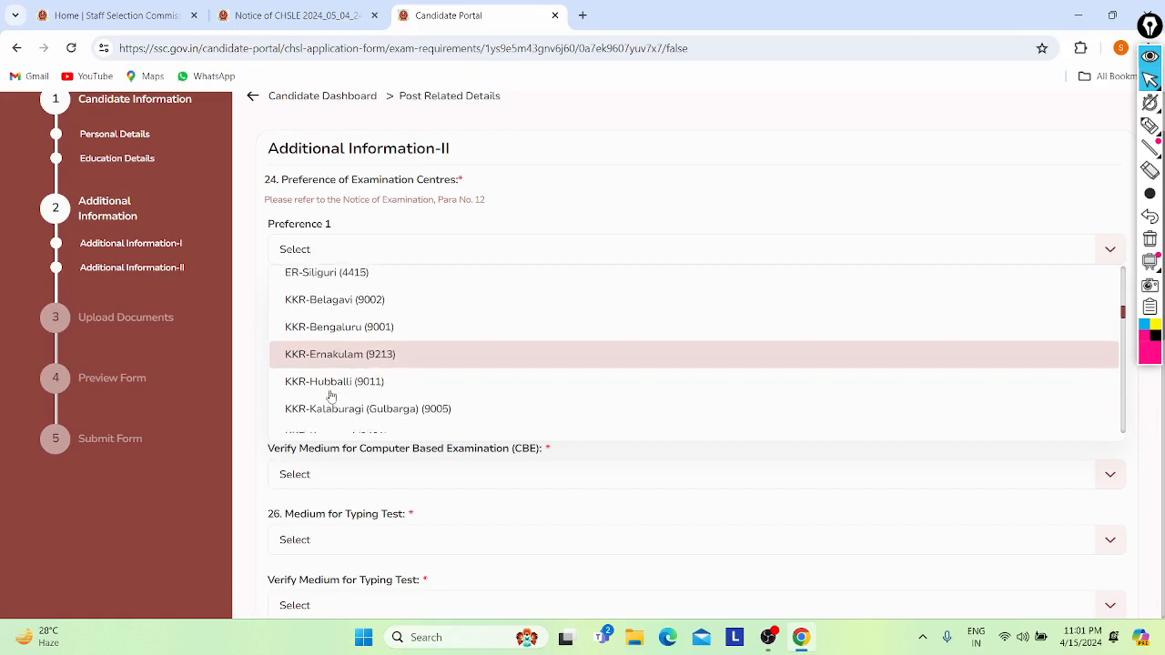
scroll(331, 395, "down", 3)
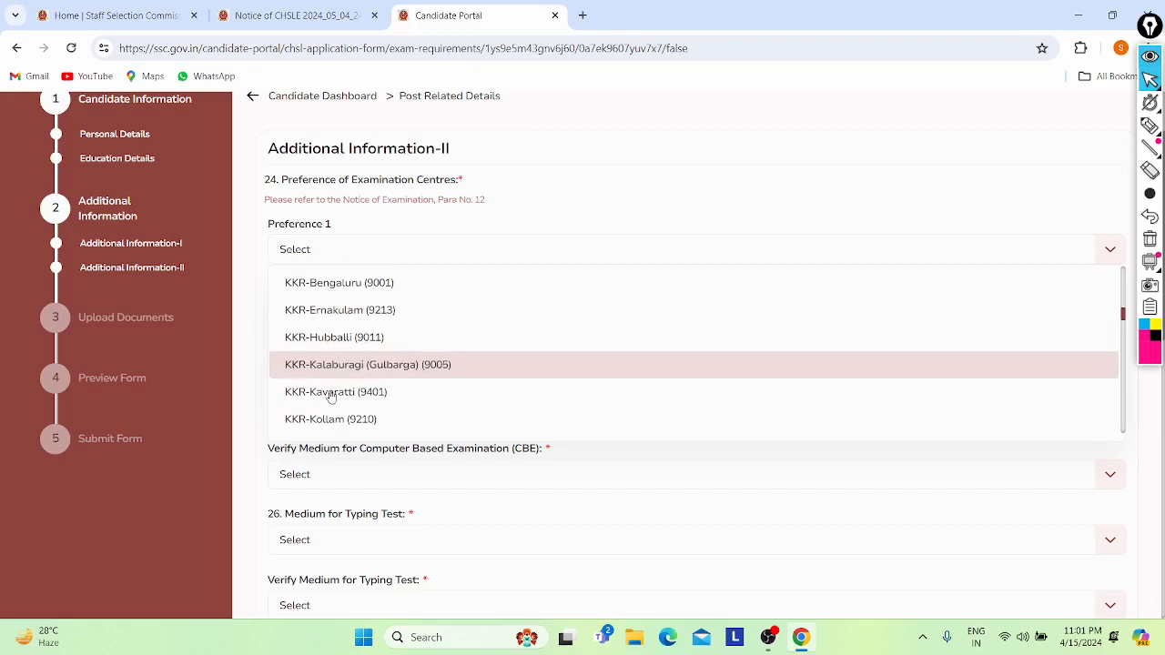
scroll(330, 395, "down", 3)
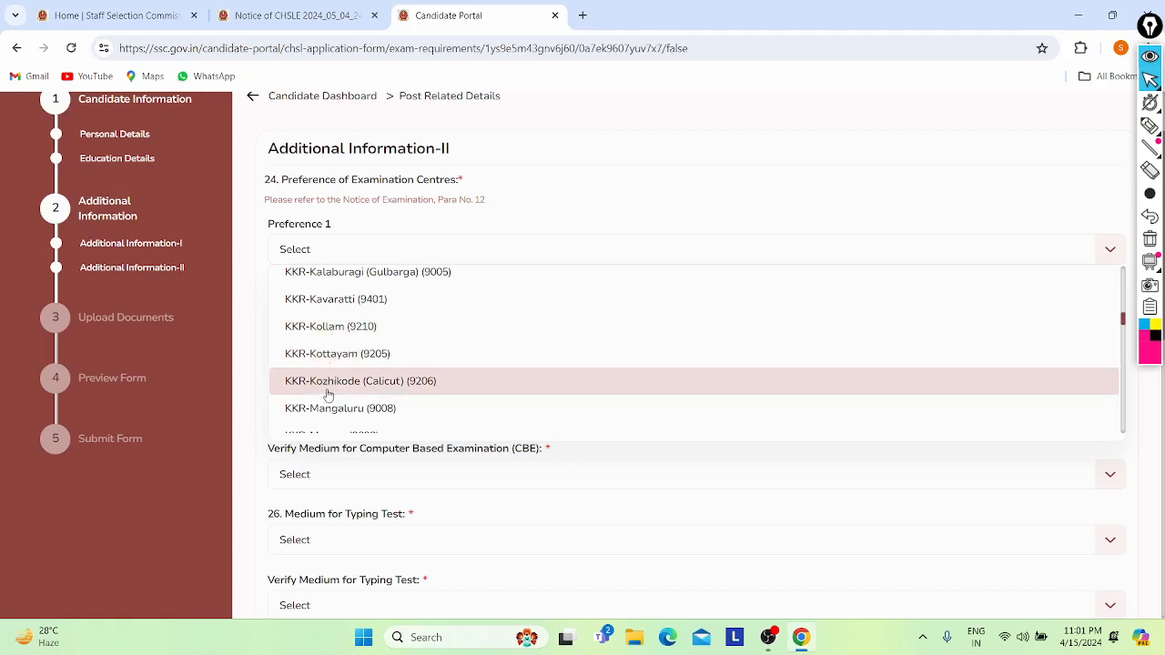
scroll(329, 390, "down", 1)
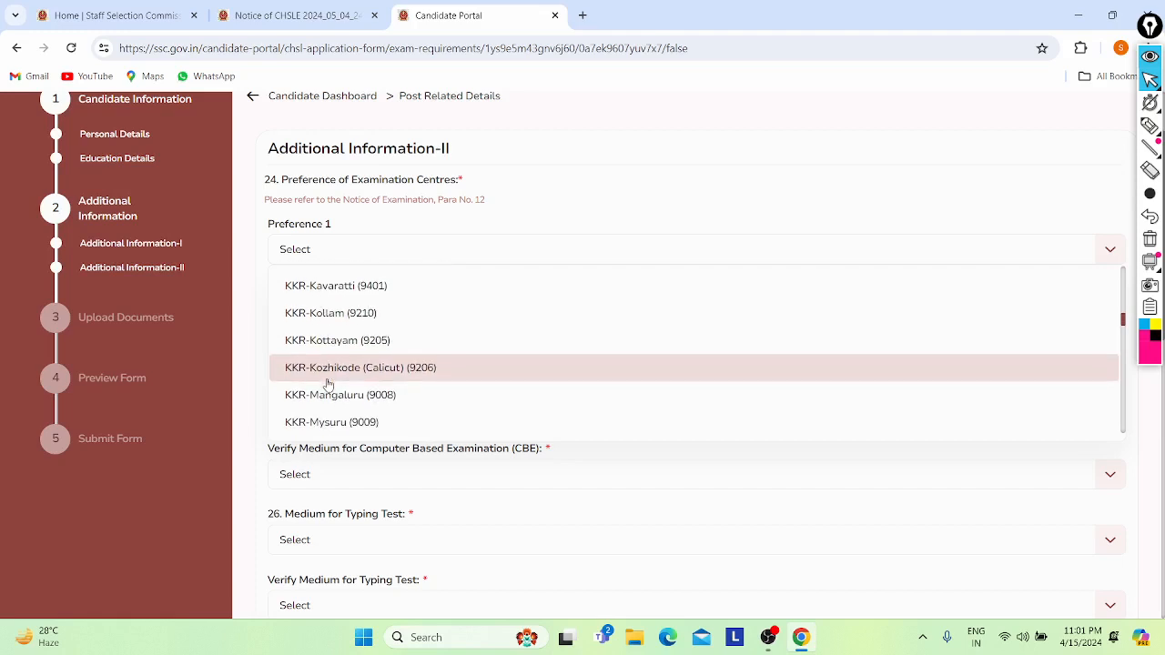
scroll(328, 384, "down", 4)
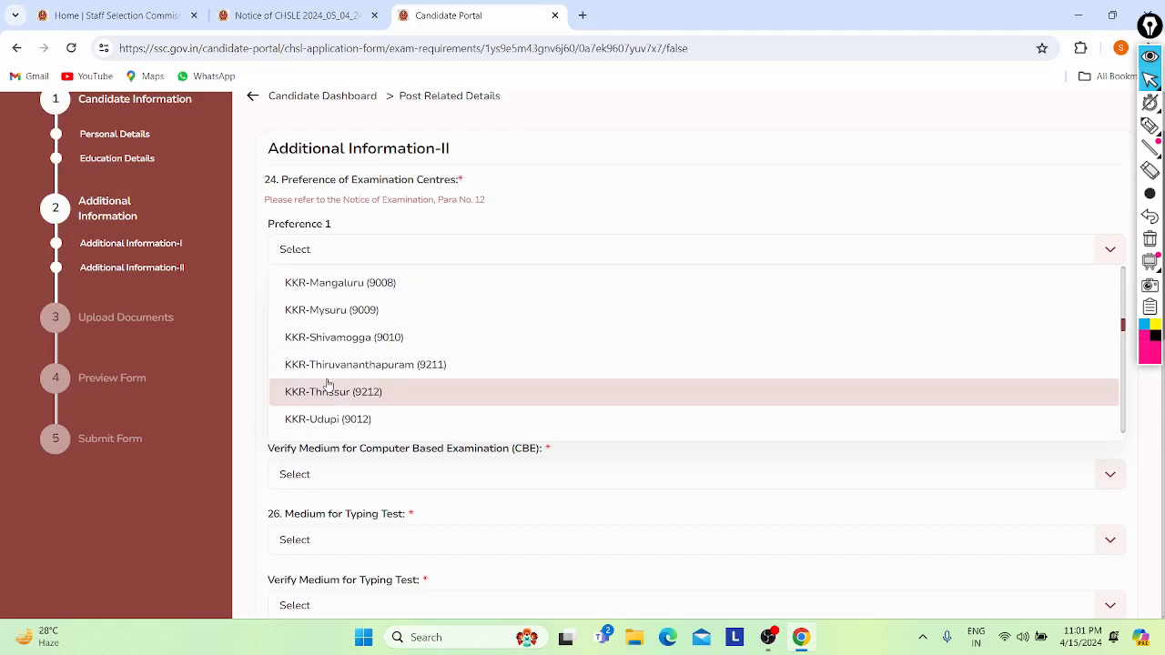
scroll(328, 384, "down", 3)
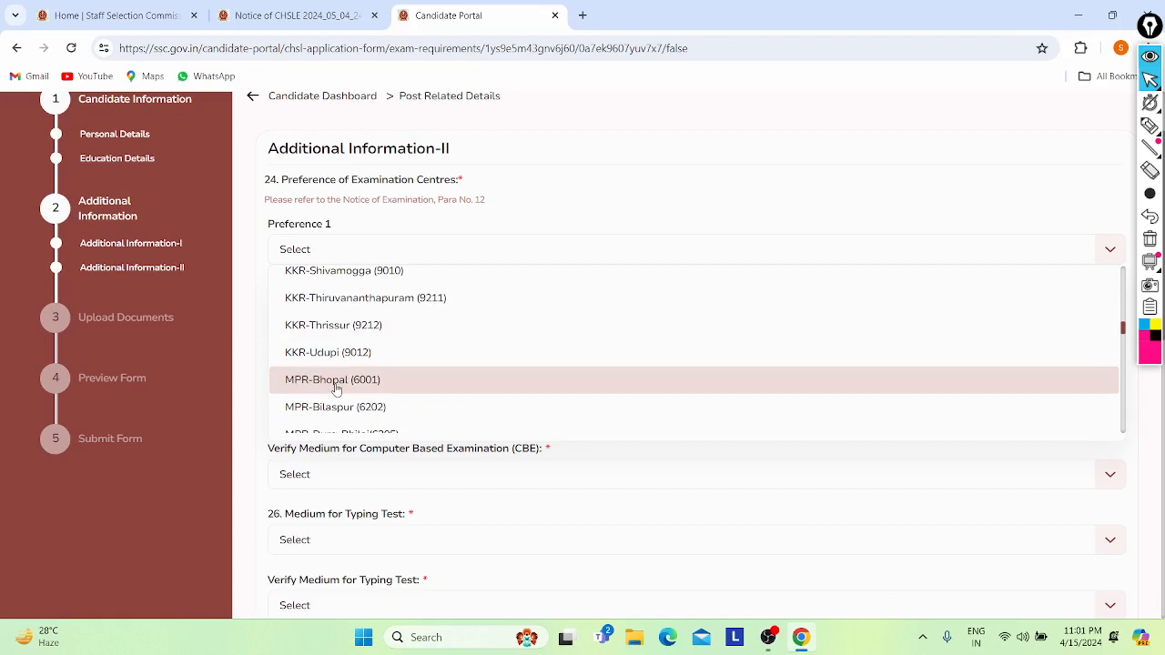
scroll(333, 386, "down", 5)
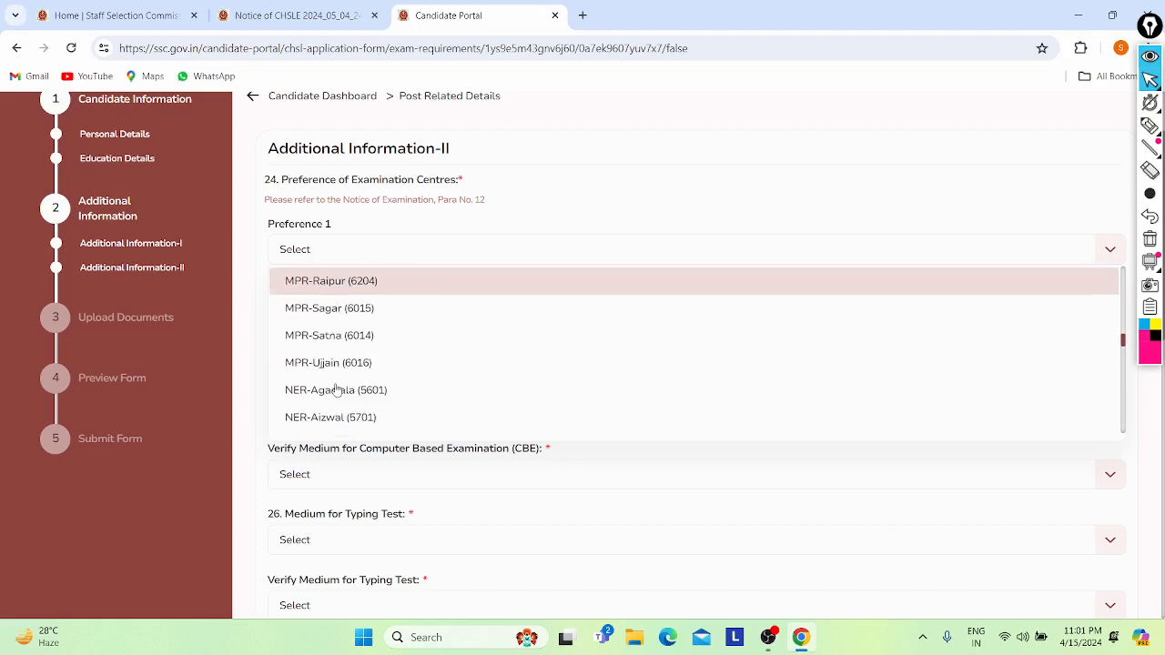
- Select CR-Kanpur (3009) as the Preference 1 exam centre
left_click(320, 251)
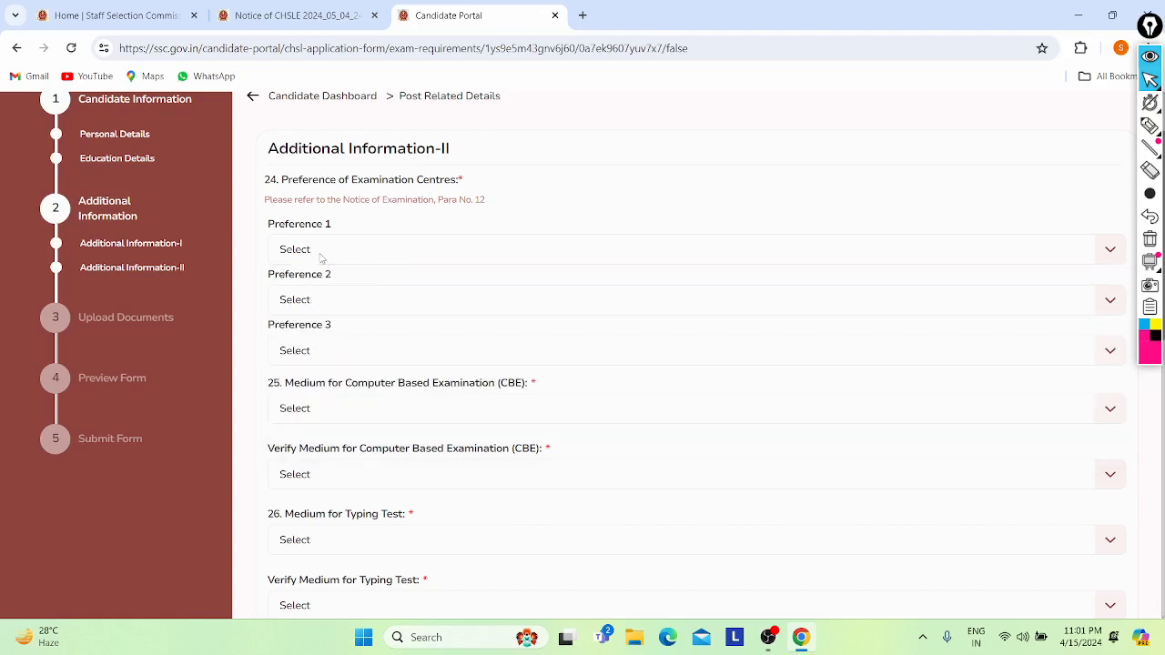
left_click(320, 252)
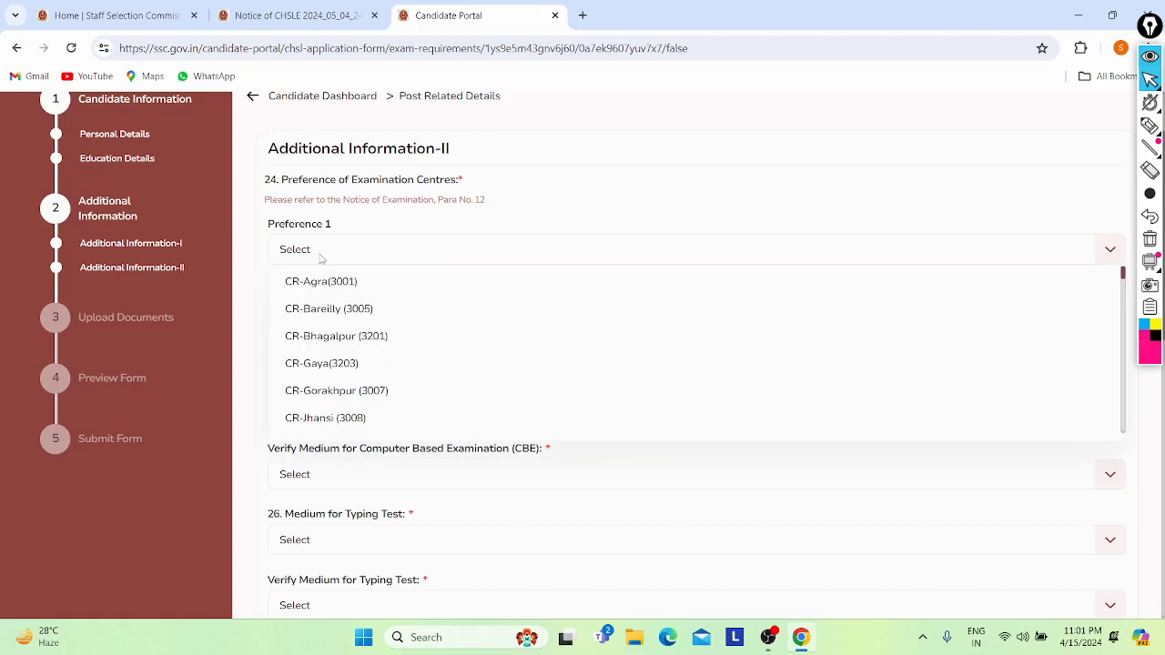
scroll(311, 361, "down", 10)
scroll(312, 356, "up", 7)
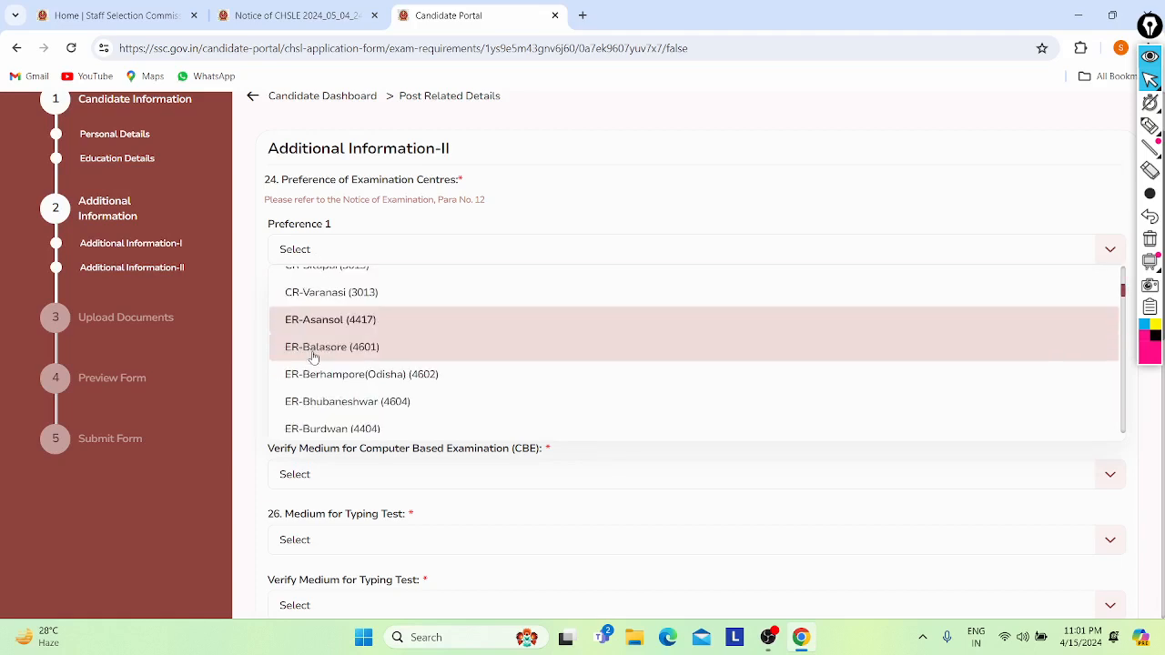
scroll(313, 356, "down", 7)
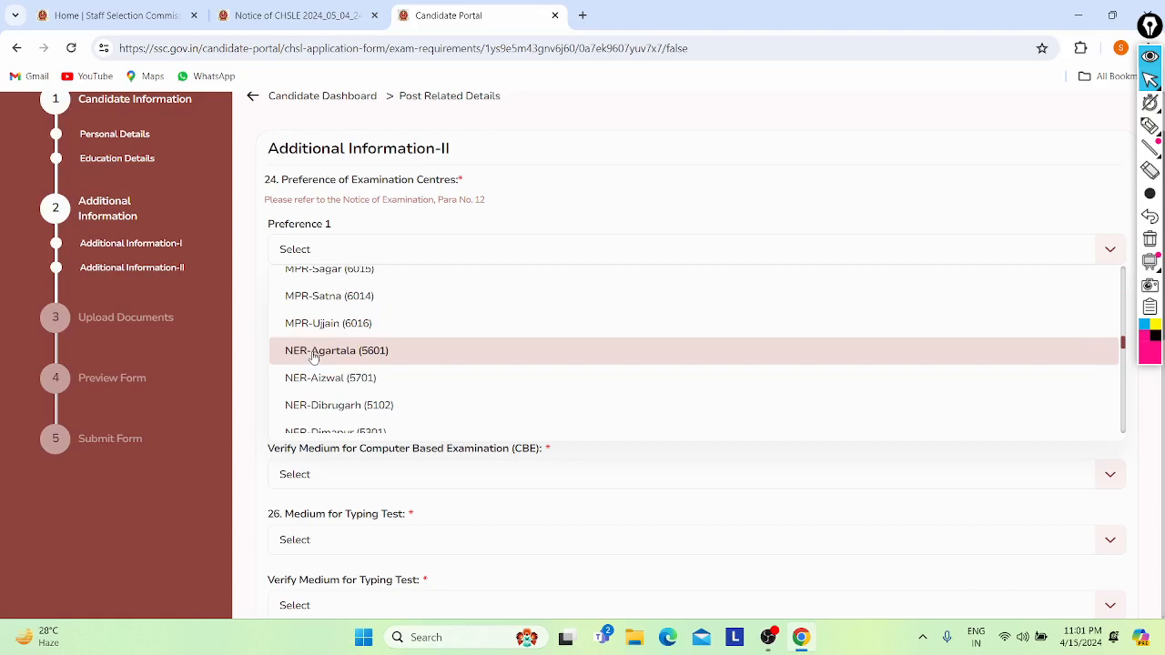
left_click(315, 259)
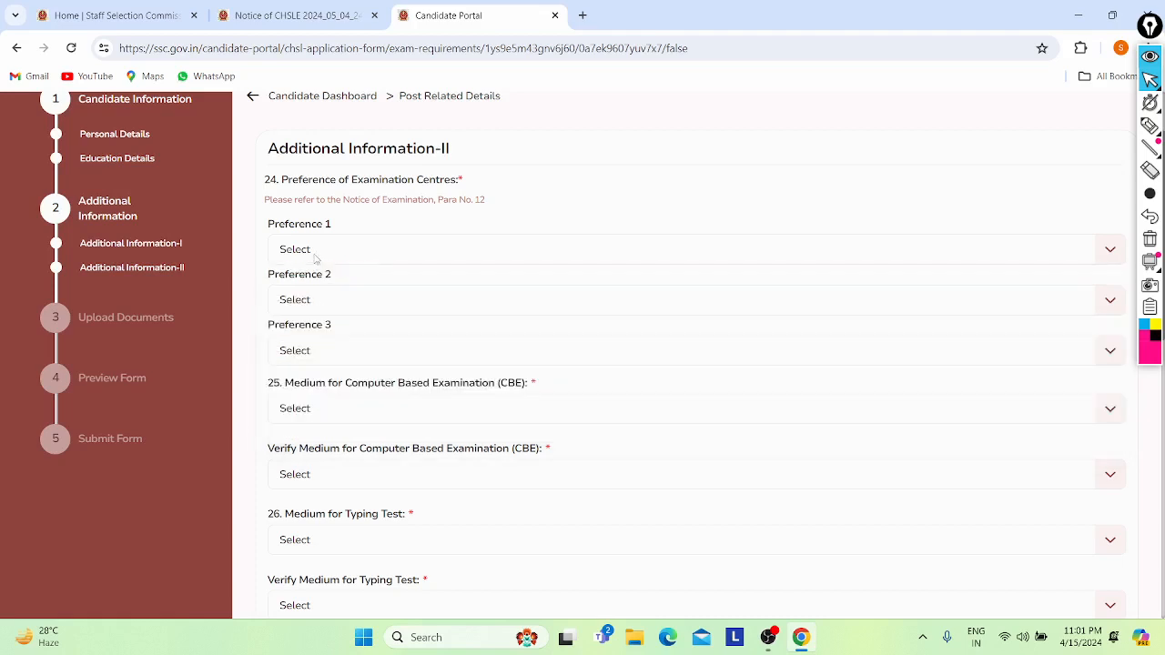
left_click(315, 259)
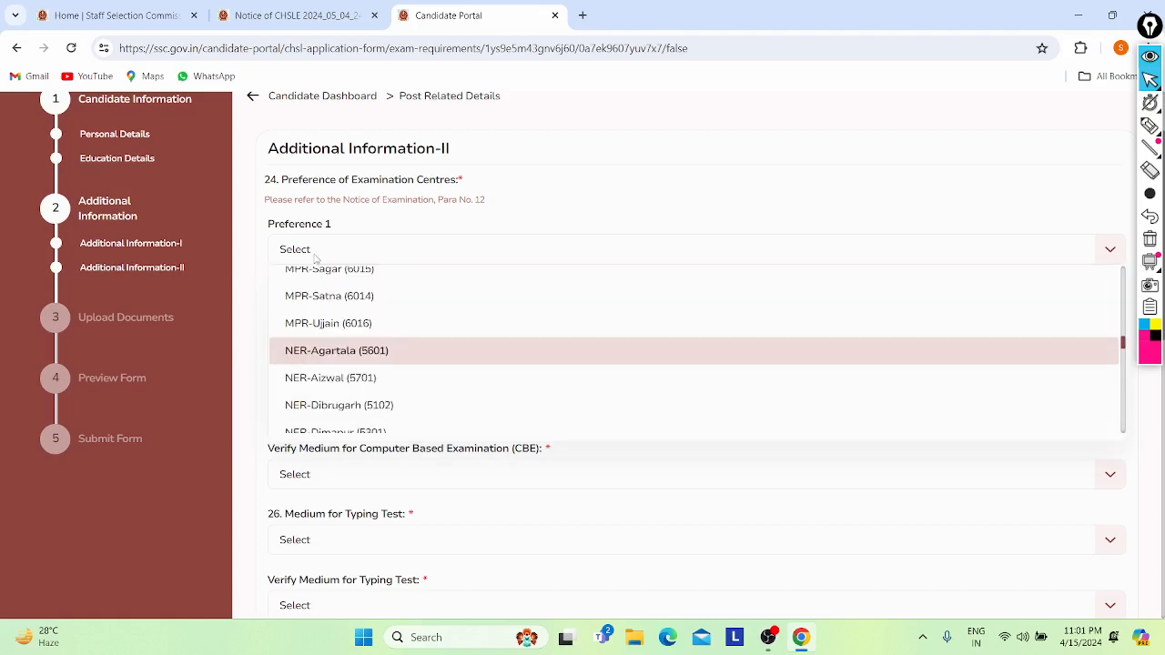
scroll(291, 364, "up", 10)
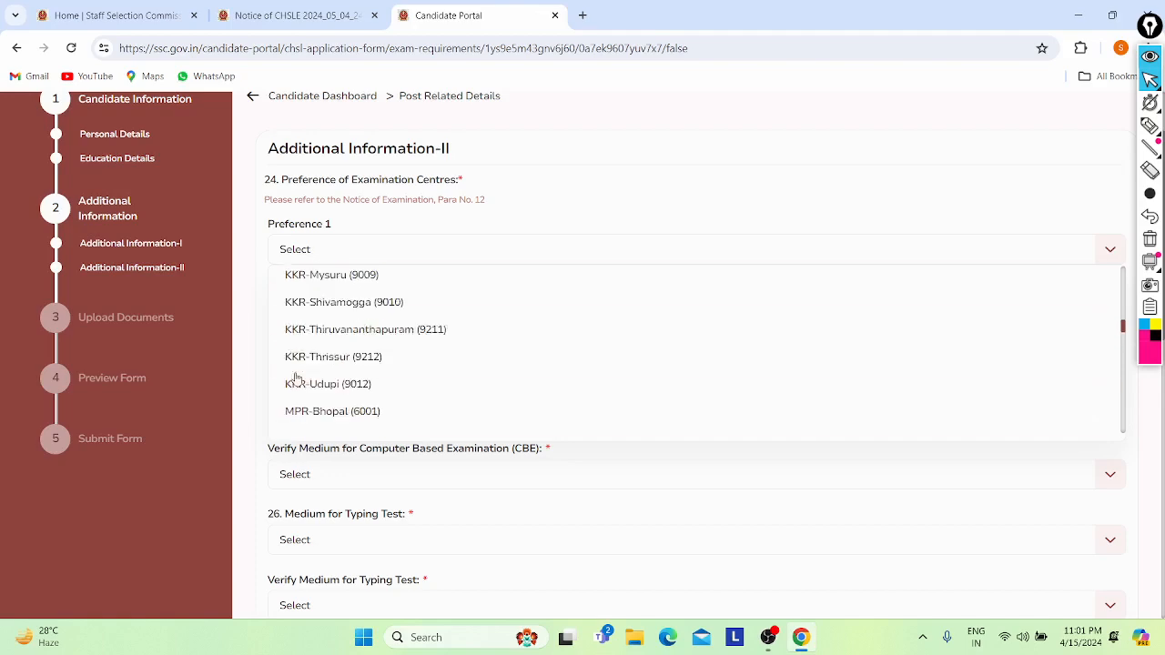
scroll(415, 448, "down", 1)
scroll(351, 391, "up", 1)
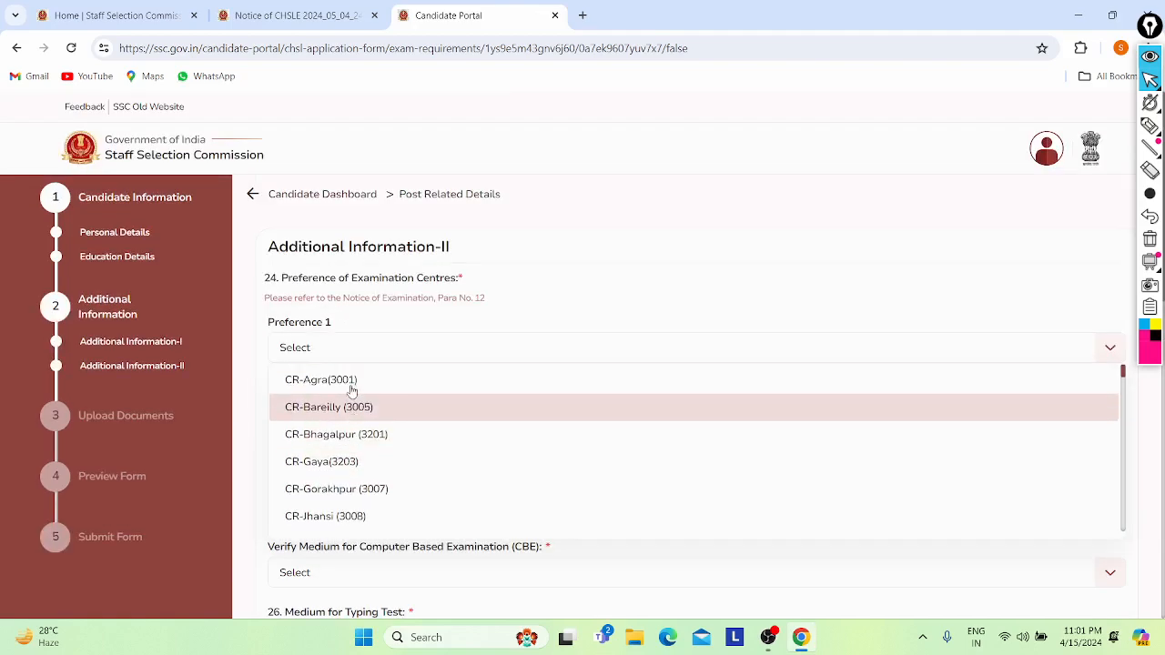
scroll(553, 238, "down", 1)
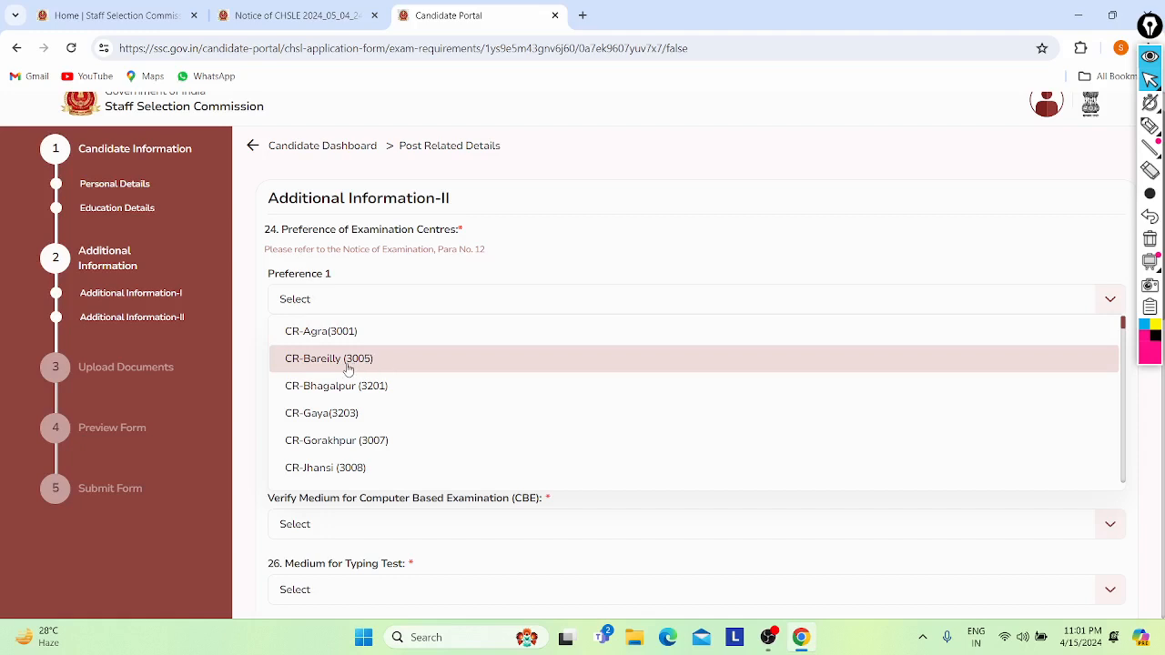
scroll(314, 425, "down", 2)
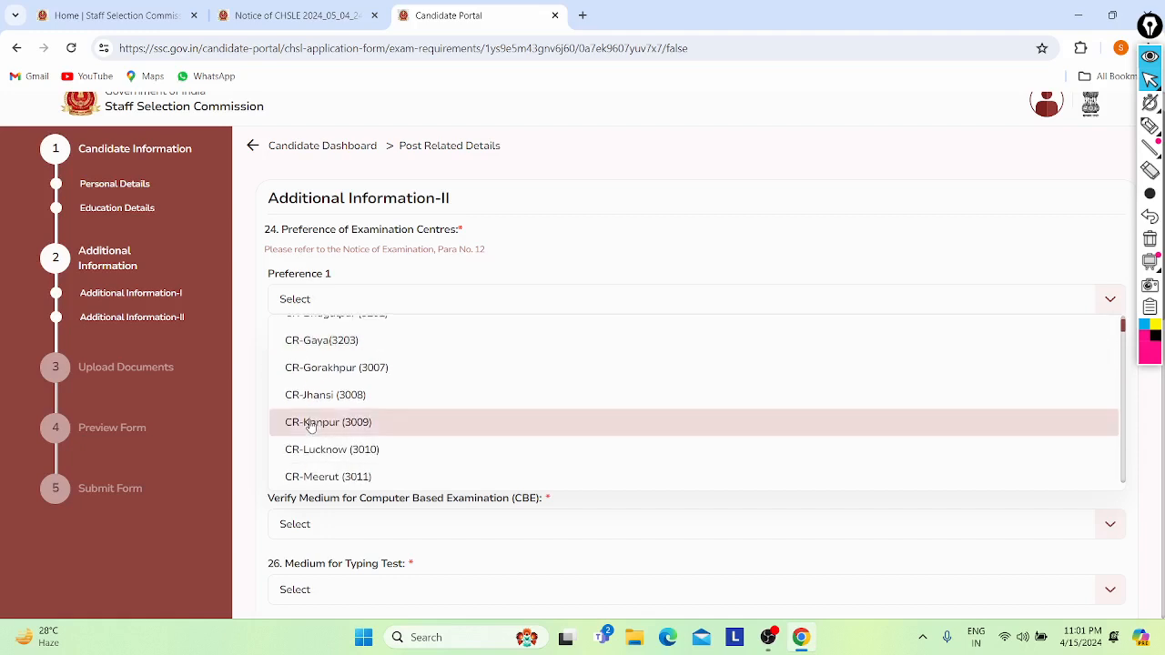
left_click(323, 426)
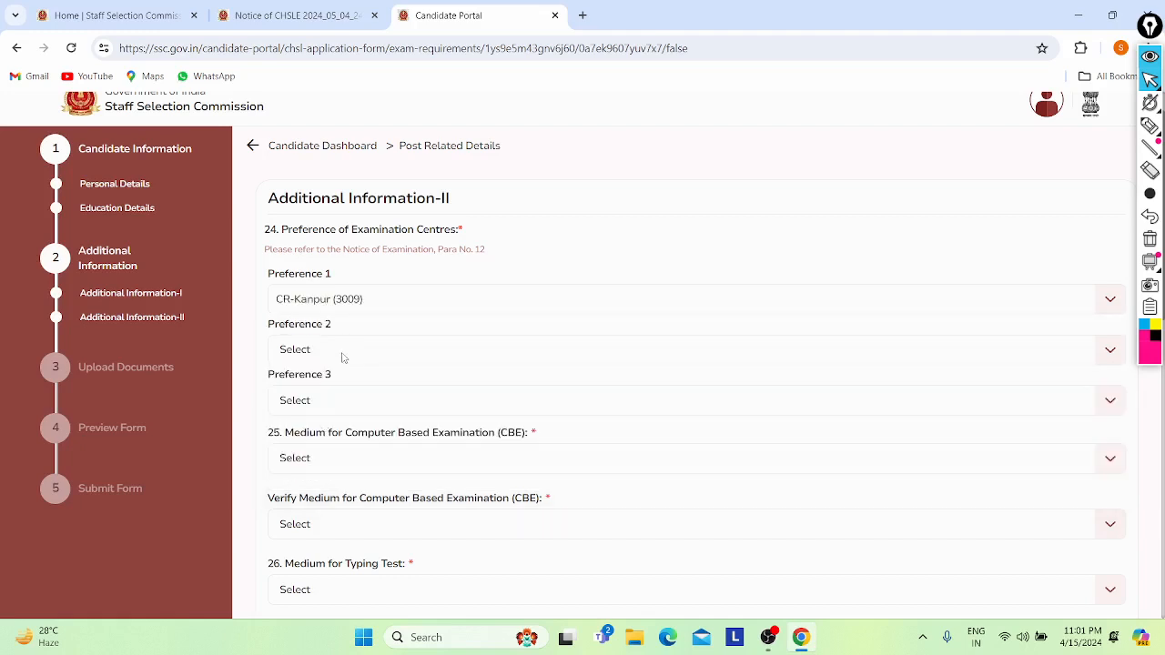
- Select CR-Varanasi (3013) for Preference 2 and CR-Meerut (3011) for Preference 3
left_click(343, 360)
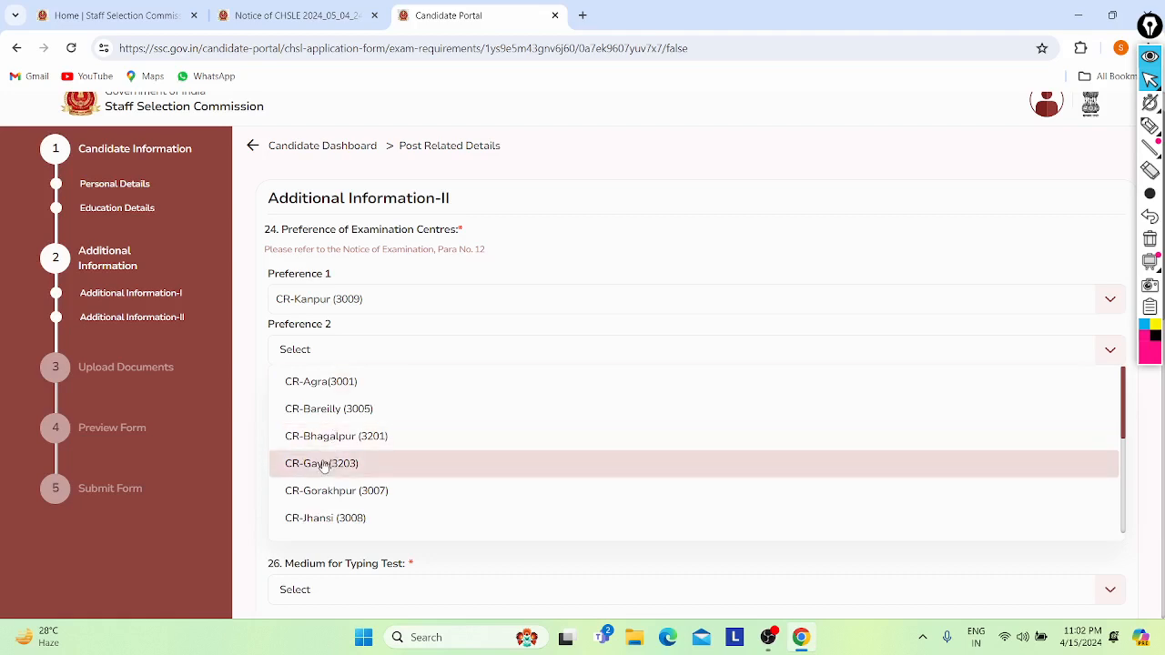
scroll(323, 465, "down", 5)
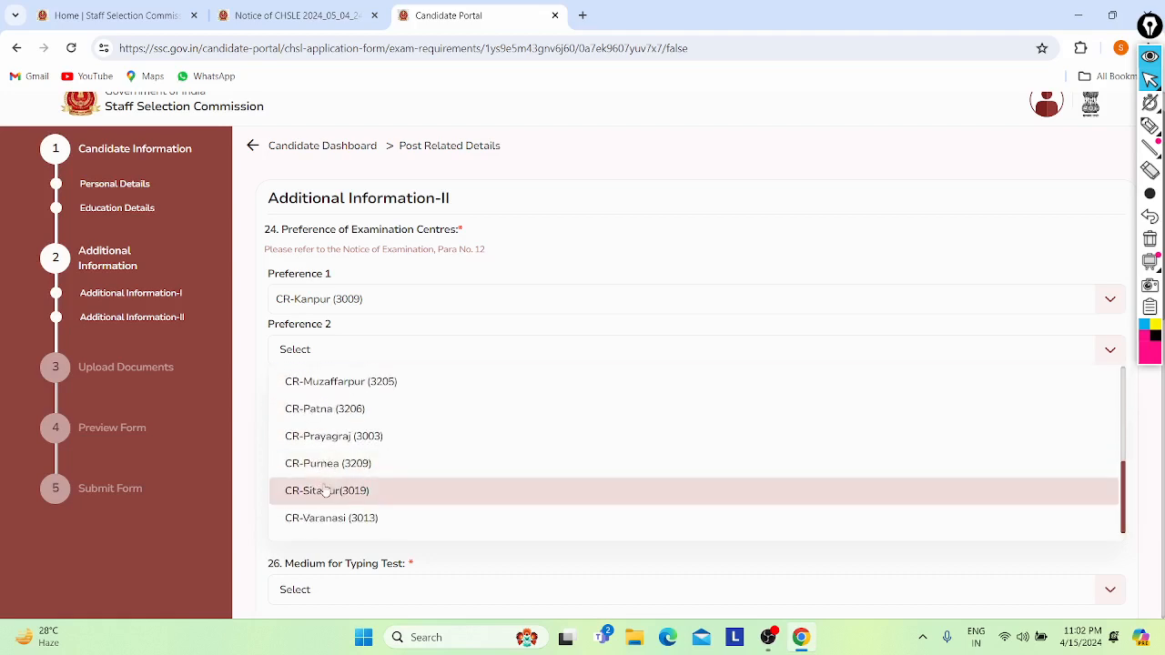
scroll(320, 487, "down", 1)
left_click(320, 507)
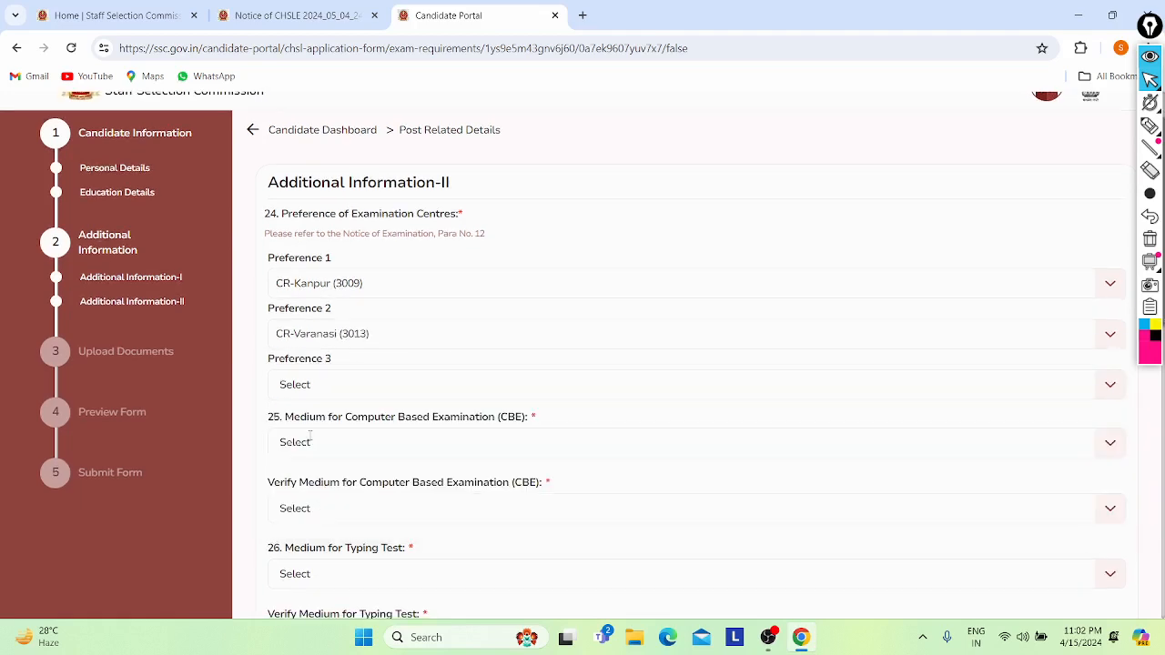
left_click(318, 393)
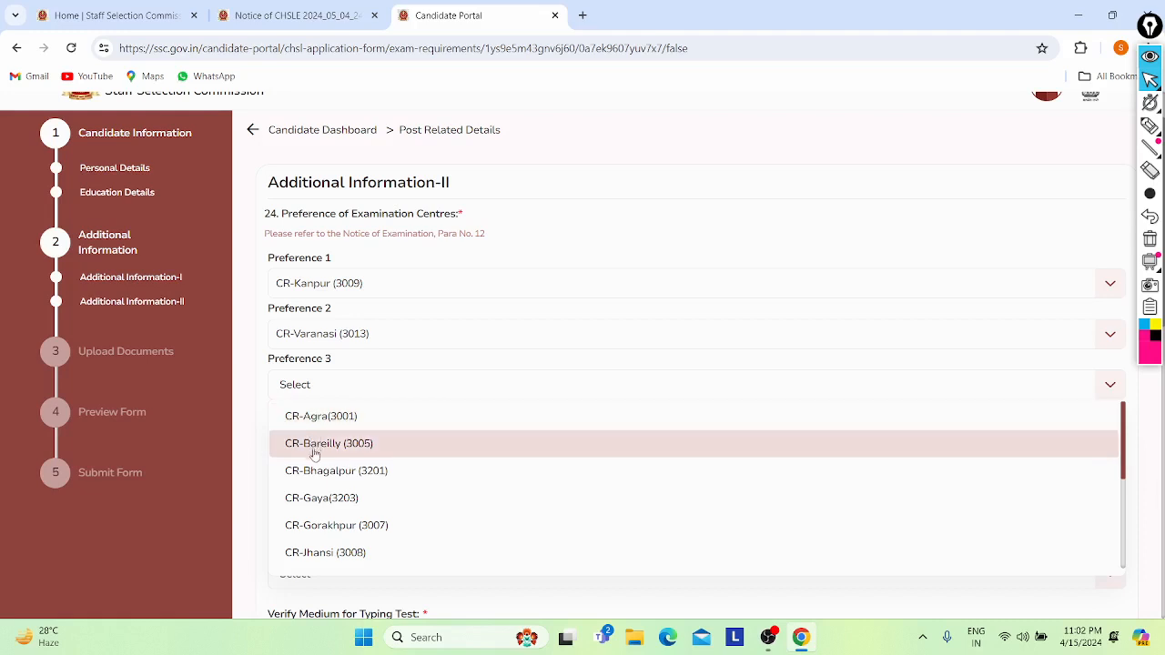
scroll(313, 451, "down", 1)
scroll(312, 482, "down", 1)
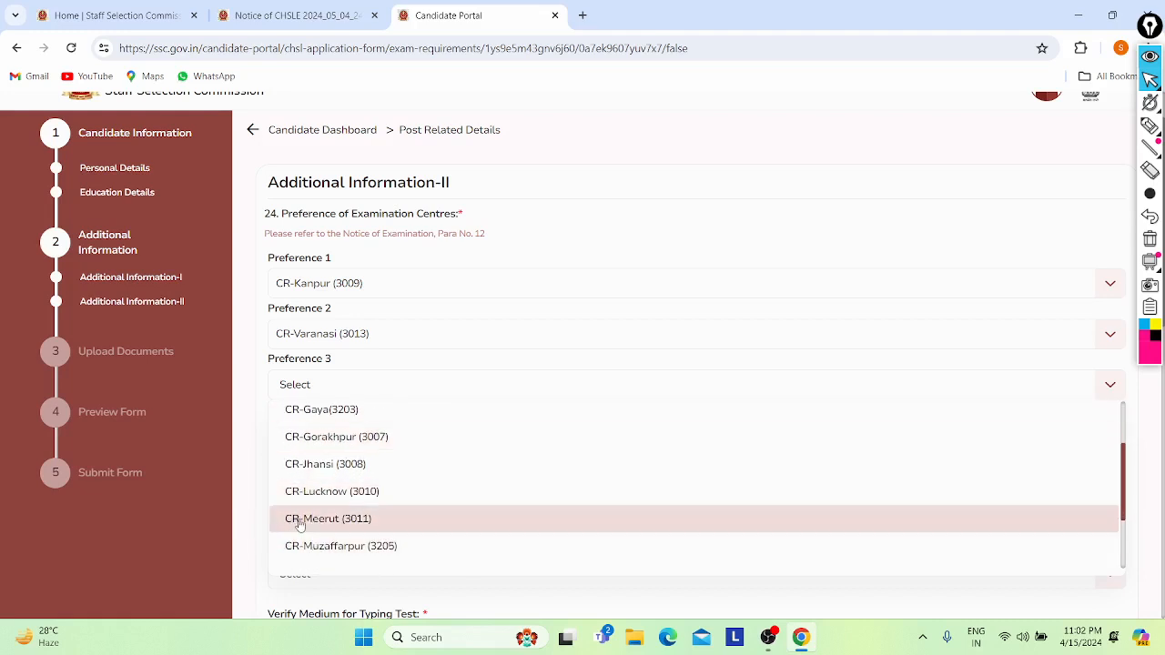
left_click(315, 520)
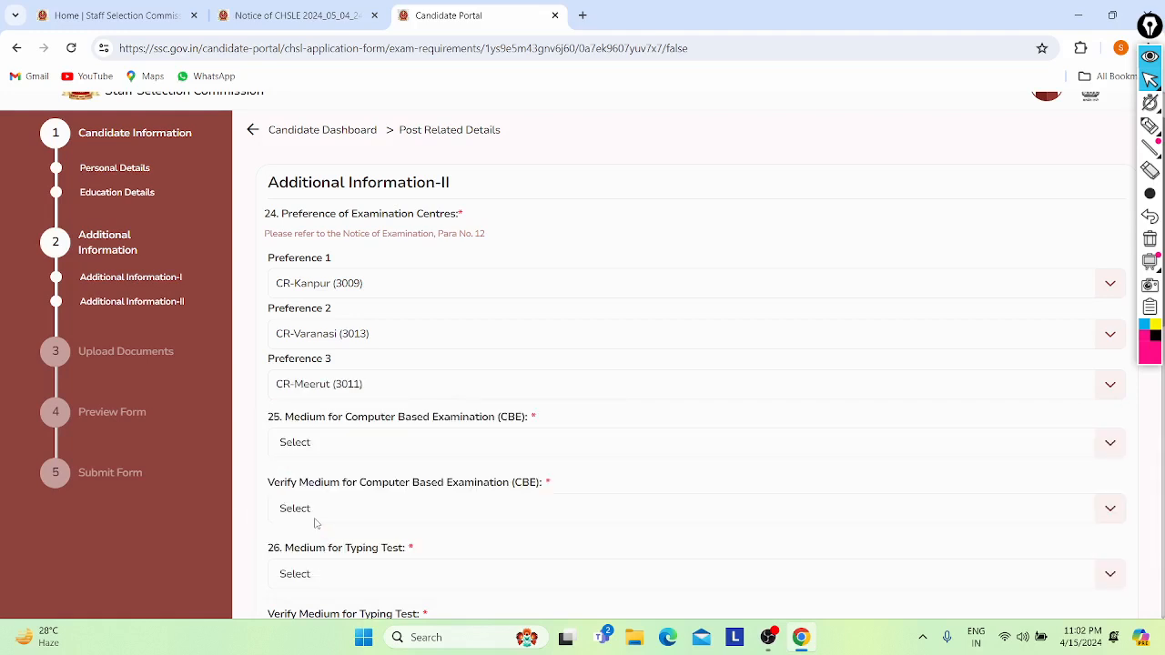
scroll(342, 507, "down", 1)
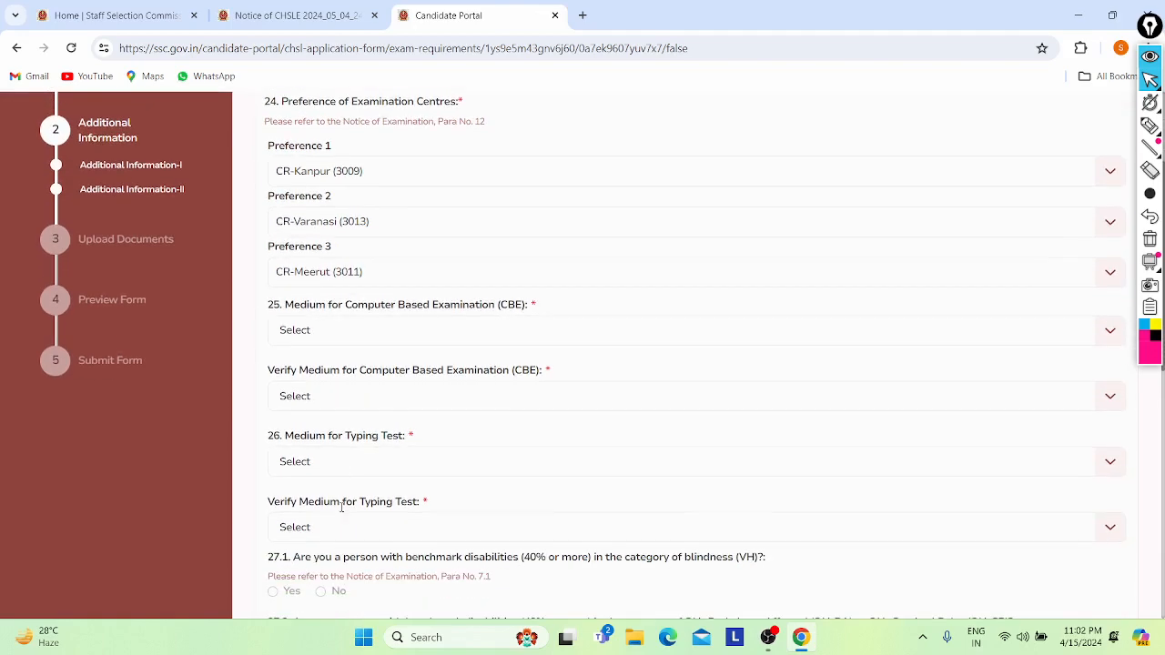
left_click(311, 331)
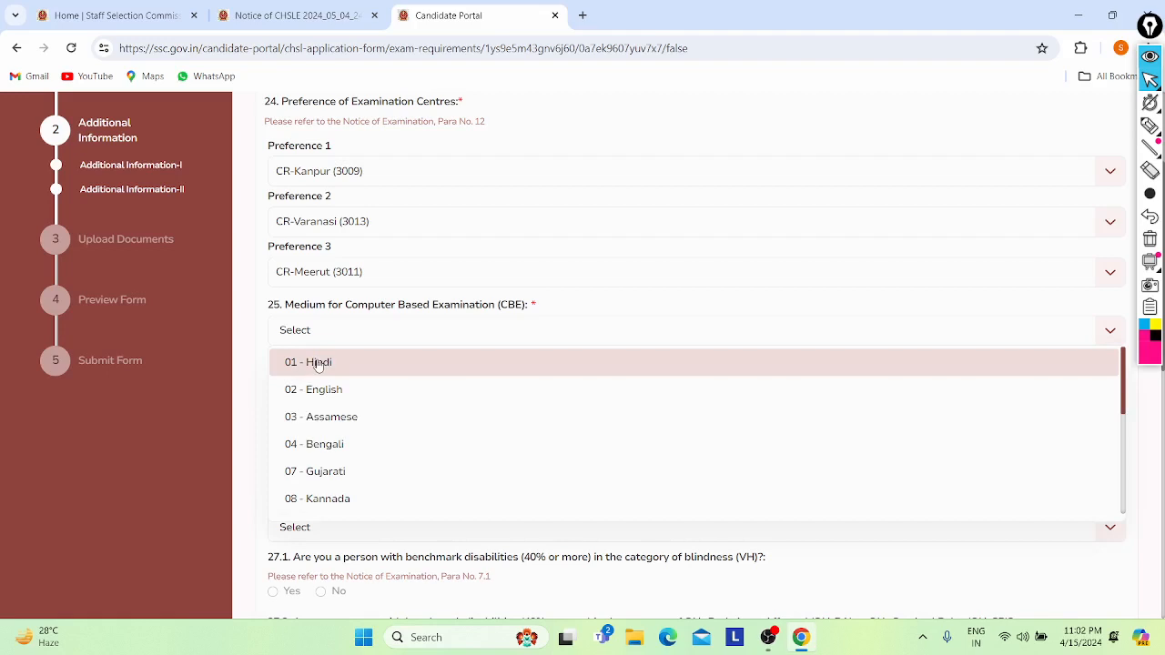
scroll(323, 471, "down", 1)
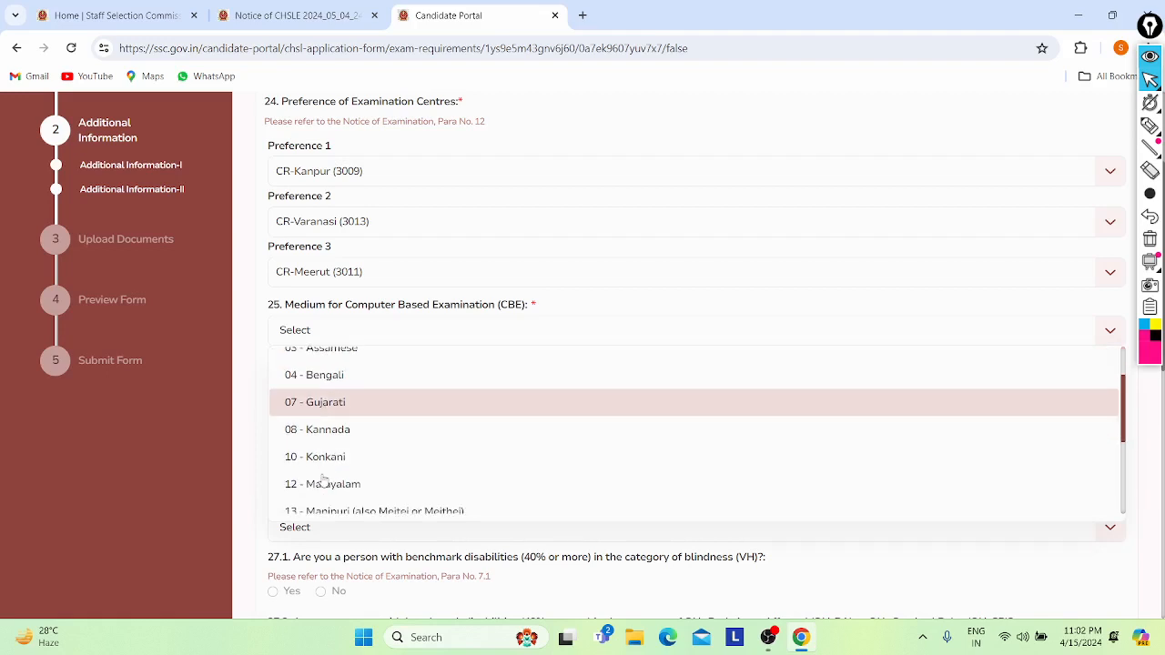
scroll(323, 482, "down", 2)
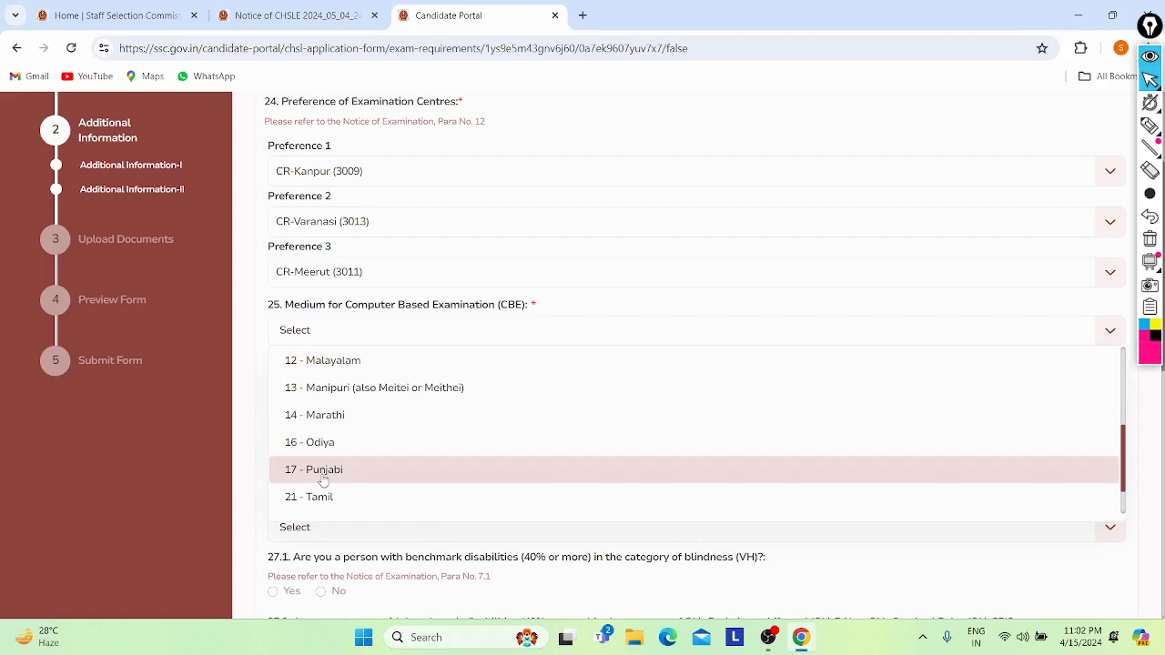
scroll(323, 482, "down", 1)
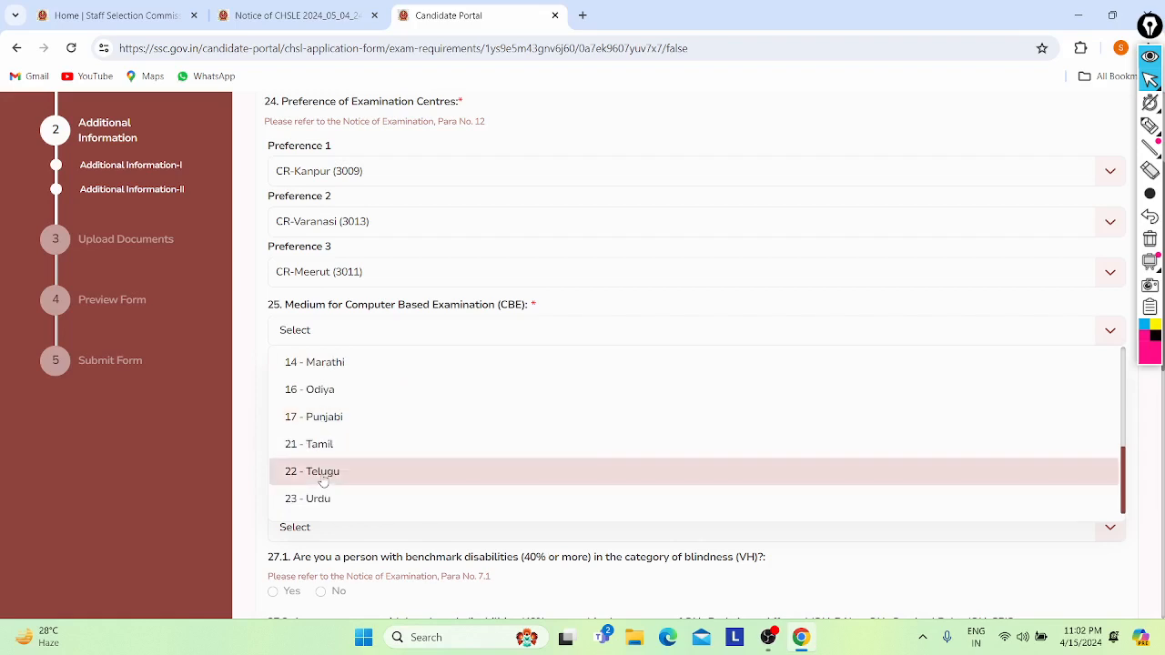
scroll(318, 481, "up", 5)
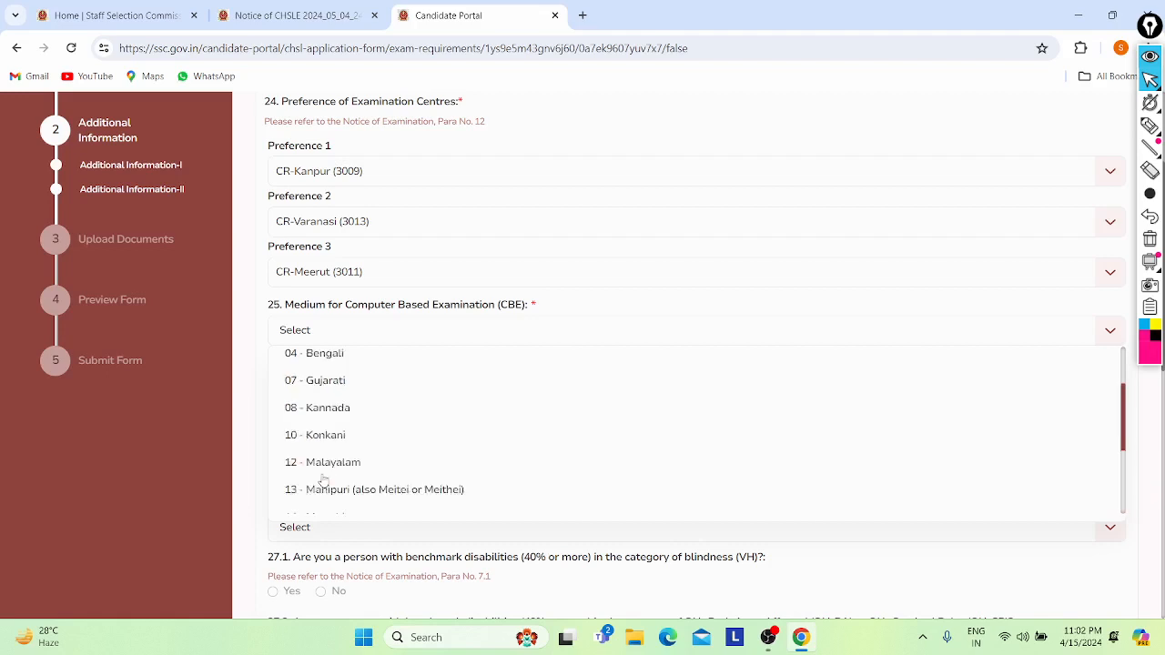
left_click(300, 392)
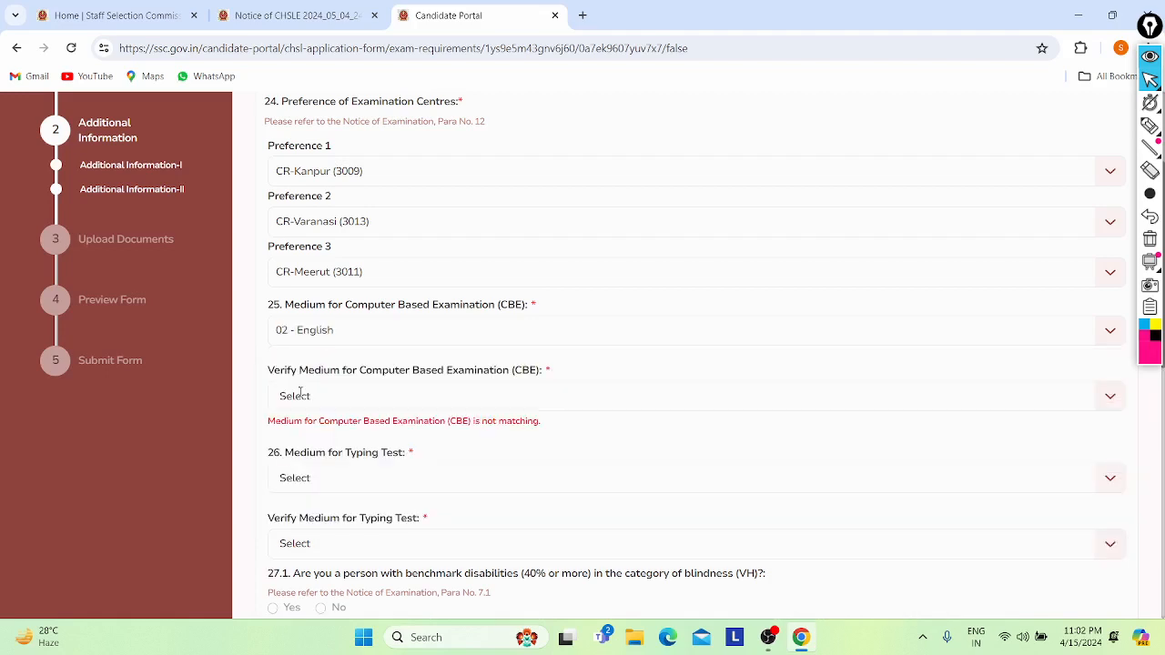
left_click(319, 399)
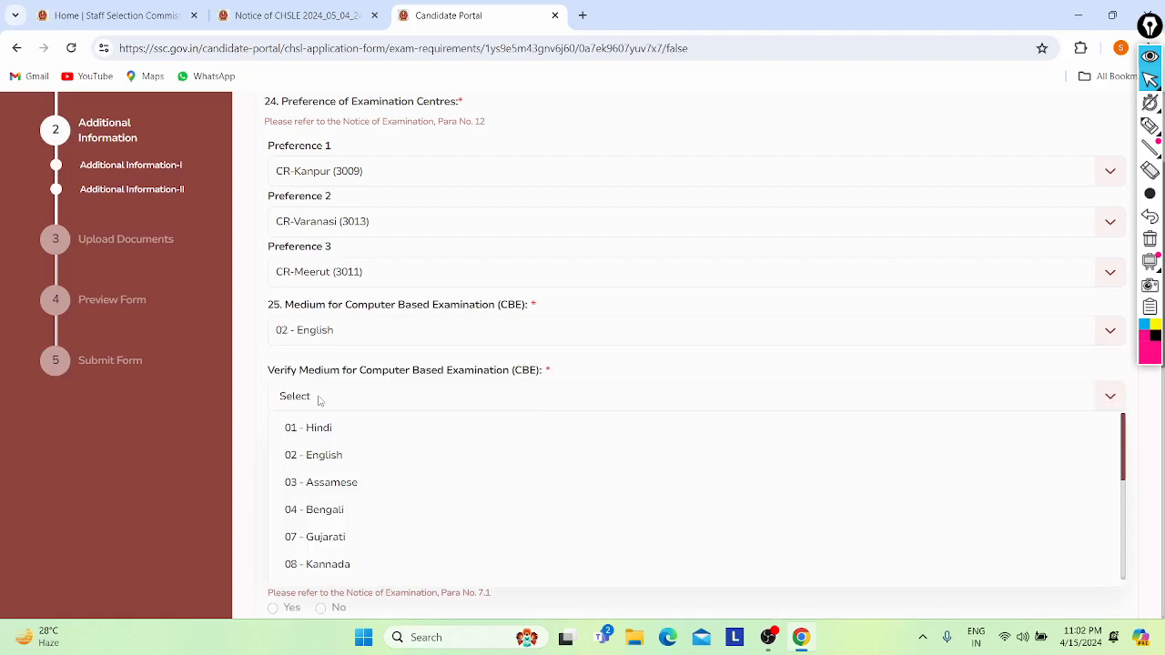
left_click(320, 458)
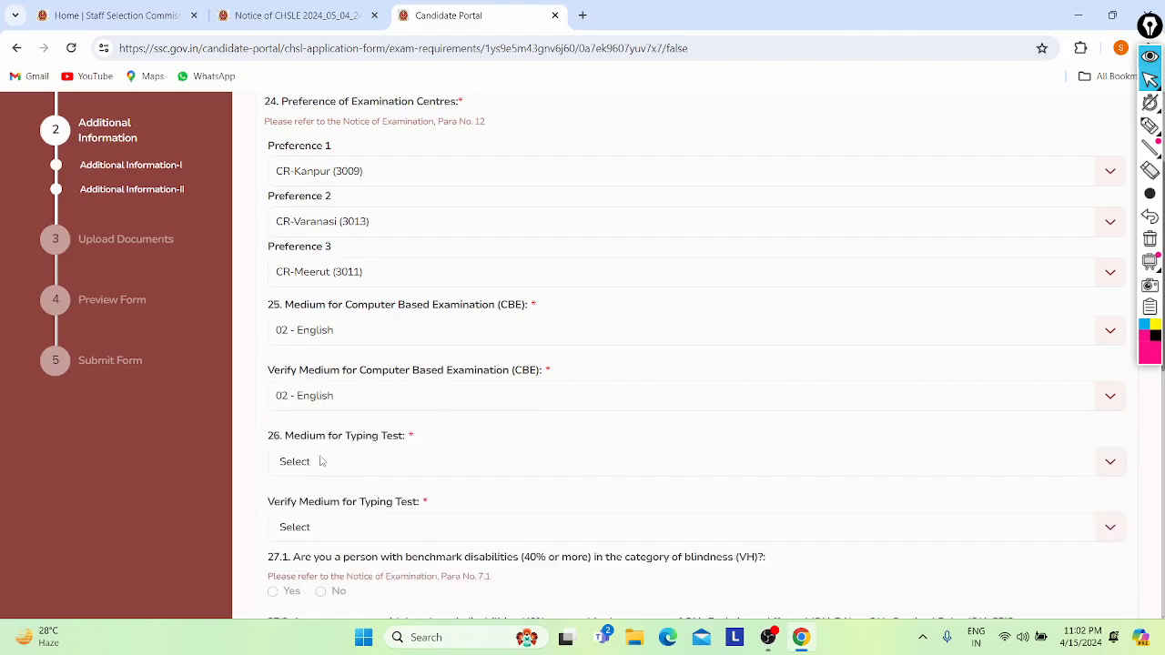
scroll(318, 395, "down", 2)
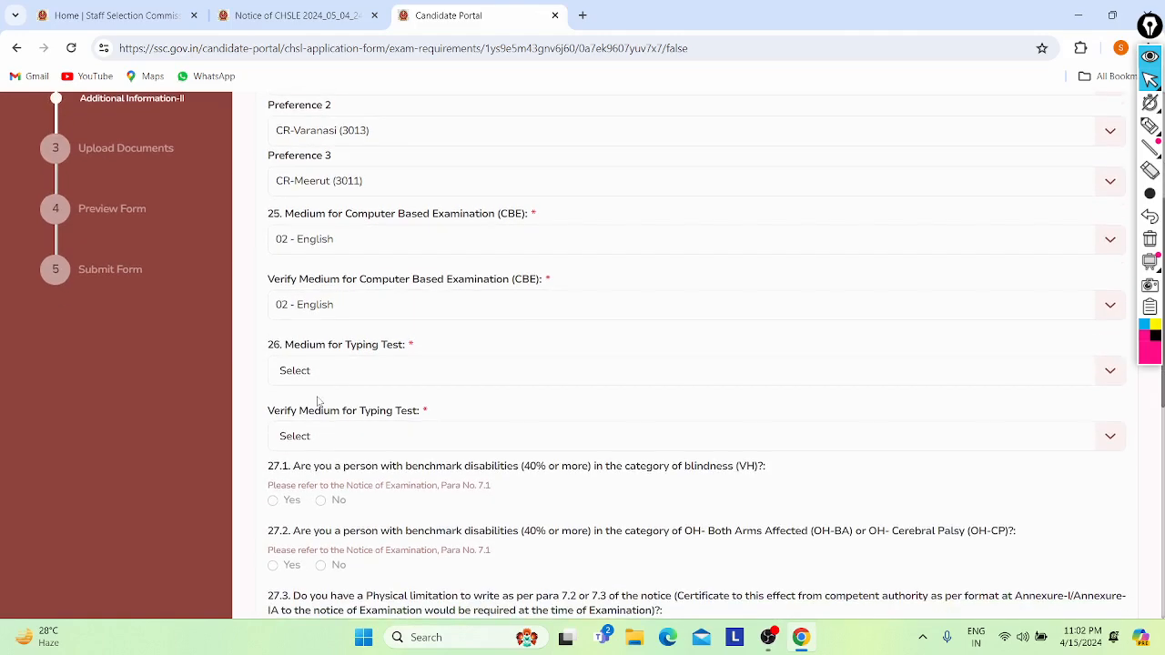
scroll(318, 373, "up", 1)
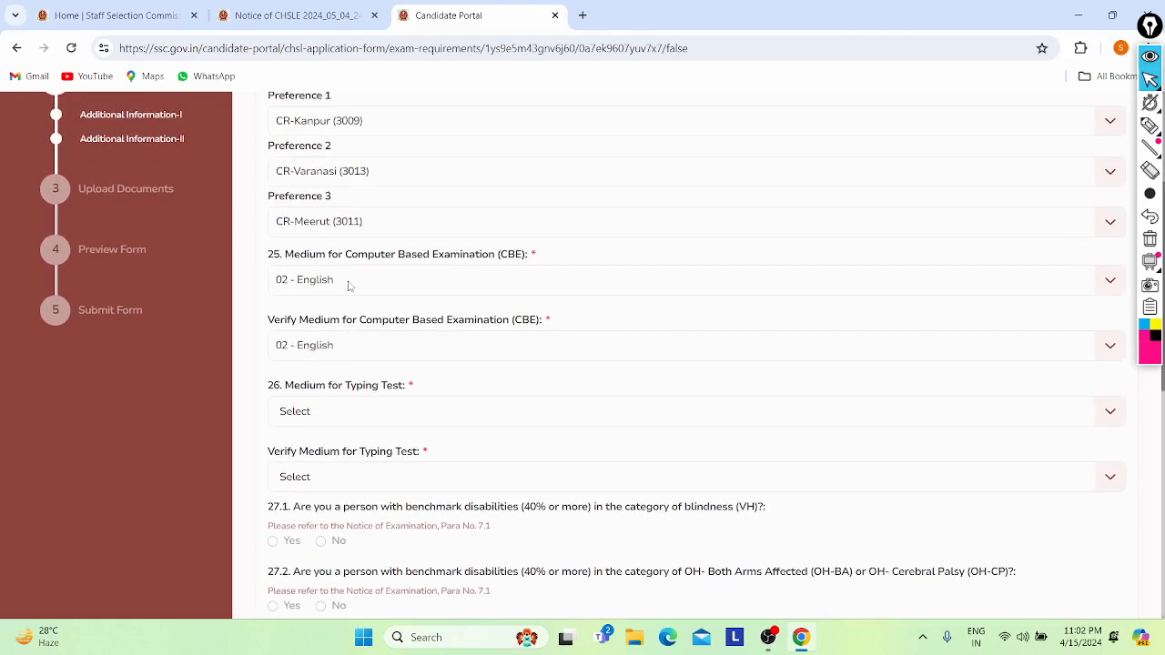
scroll(370, 285, "up", 1)
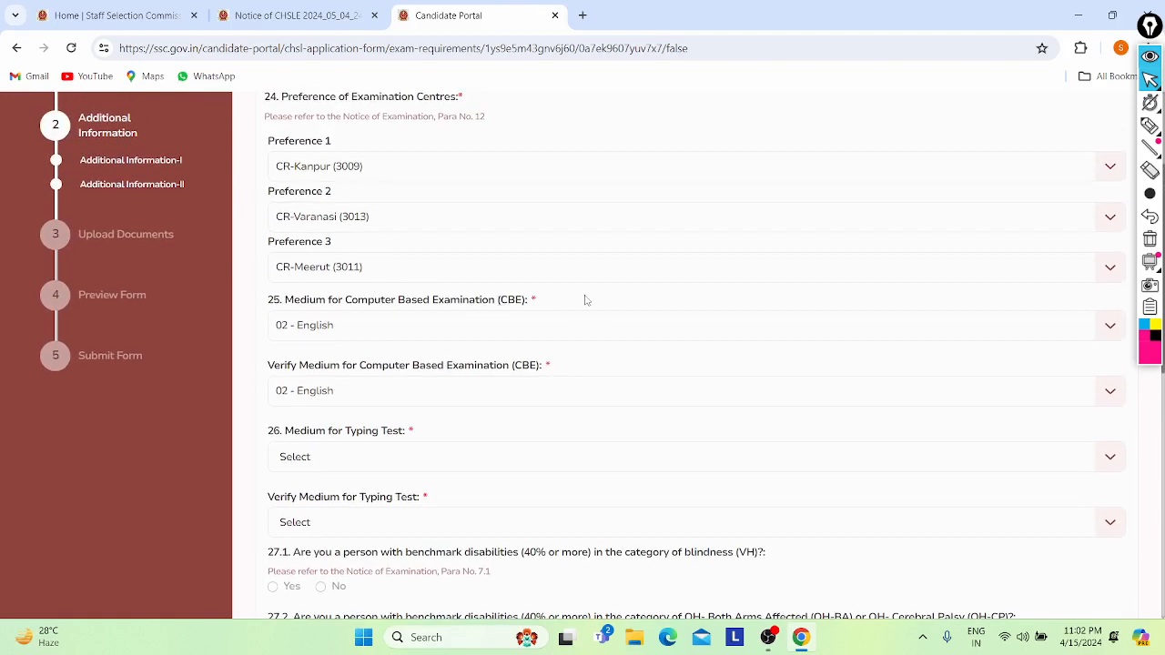
scroll(591, 302, "down", 2)
scroll(594, 302, "down", 1)
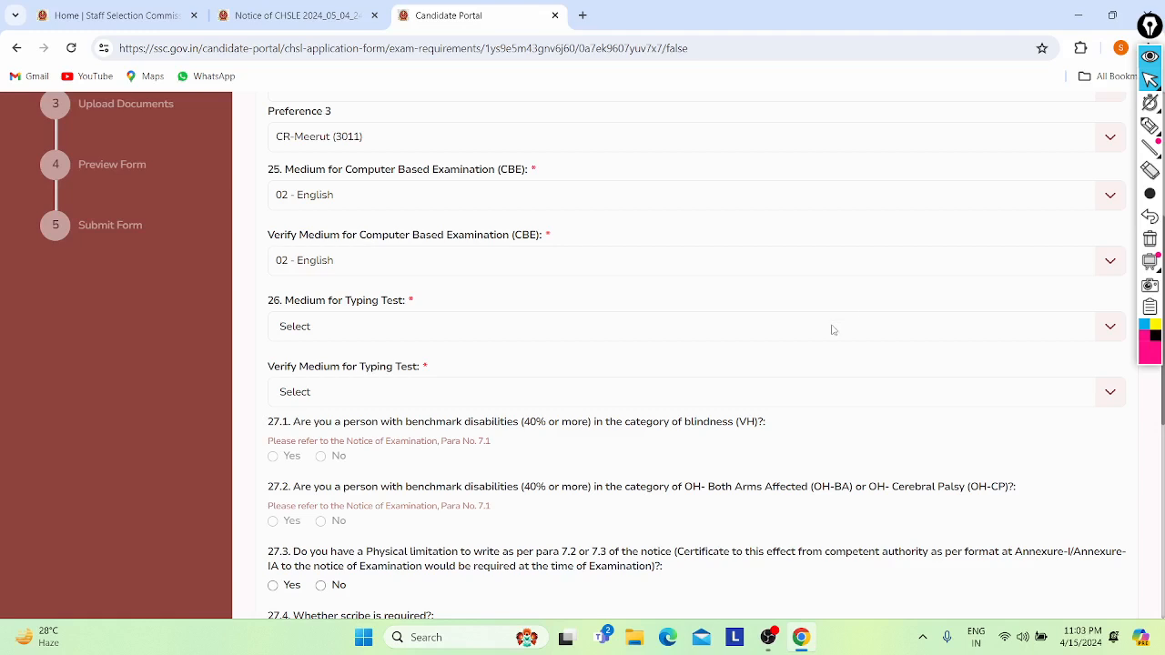
- Choose English for Medium for Typing Test and for Verify Medium for Typing Test
left_click(832, 327)
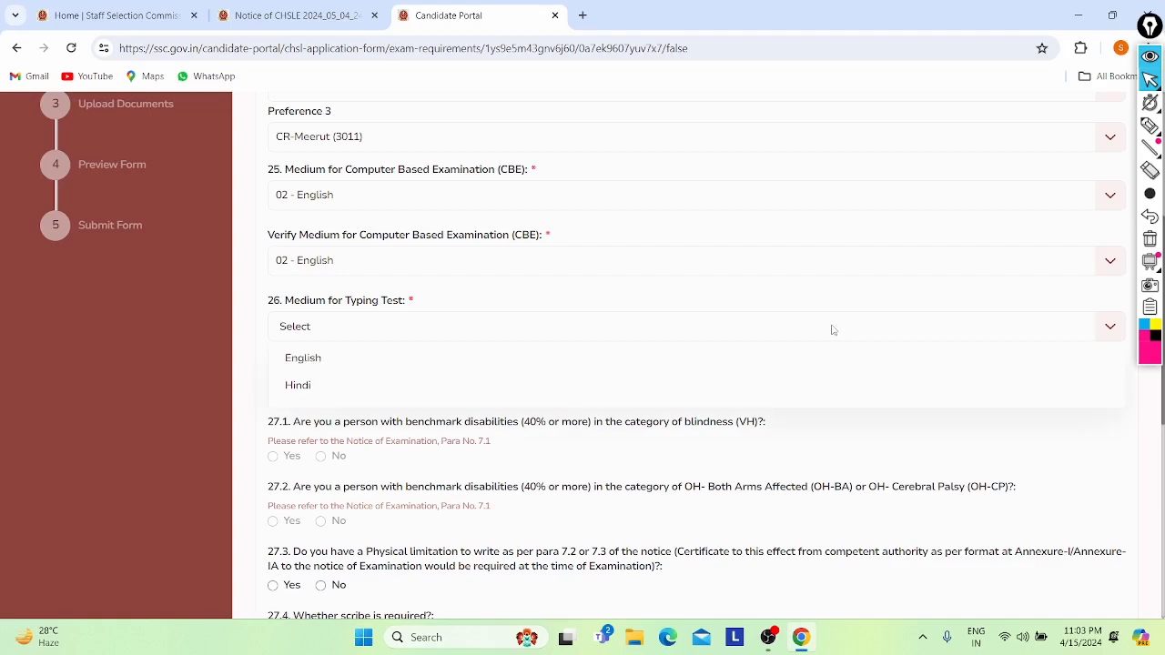
left_click(456, 358)
scroll(457, 367, "down", 1)
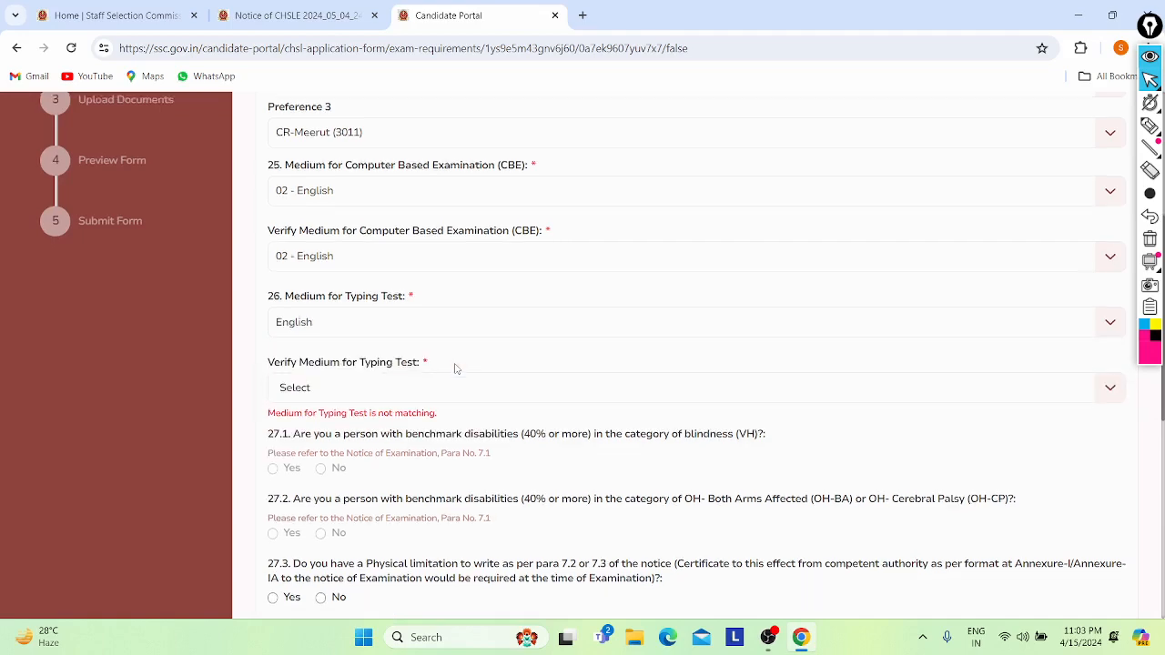
left_click(377, 310)
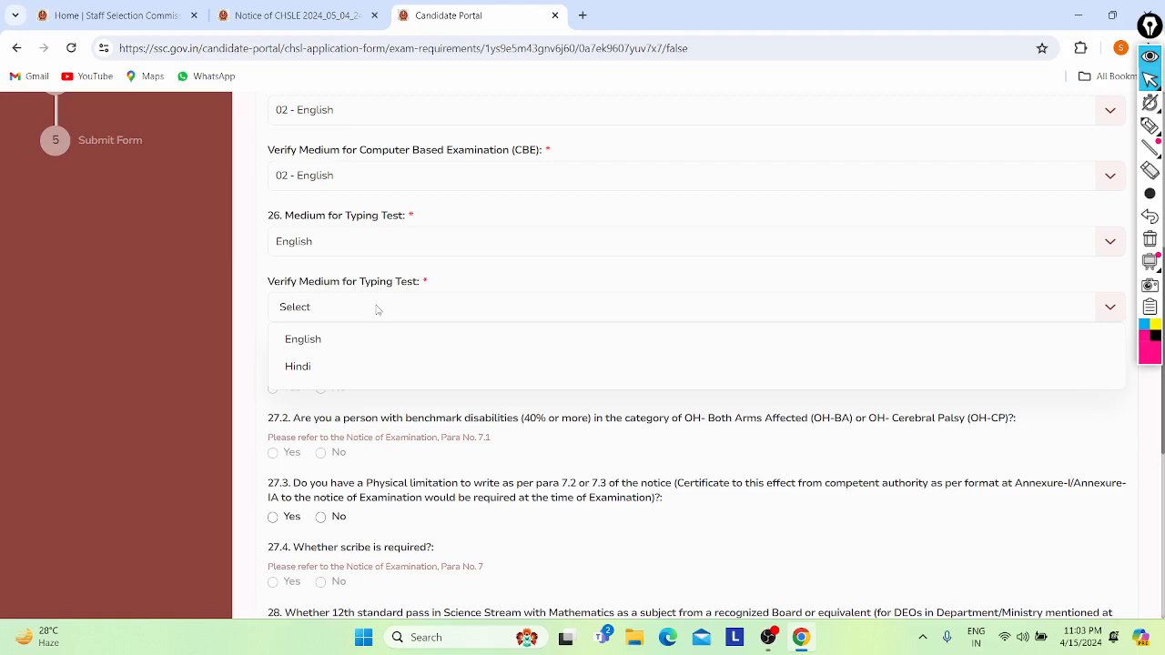
left_click(342, 339)
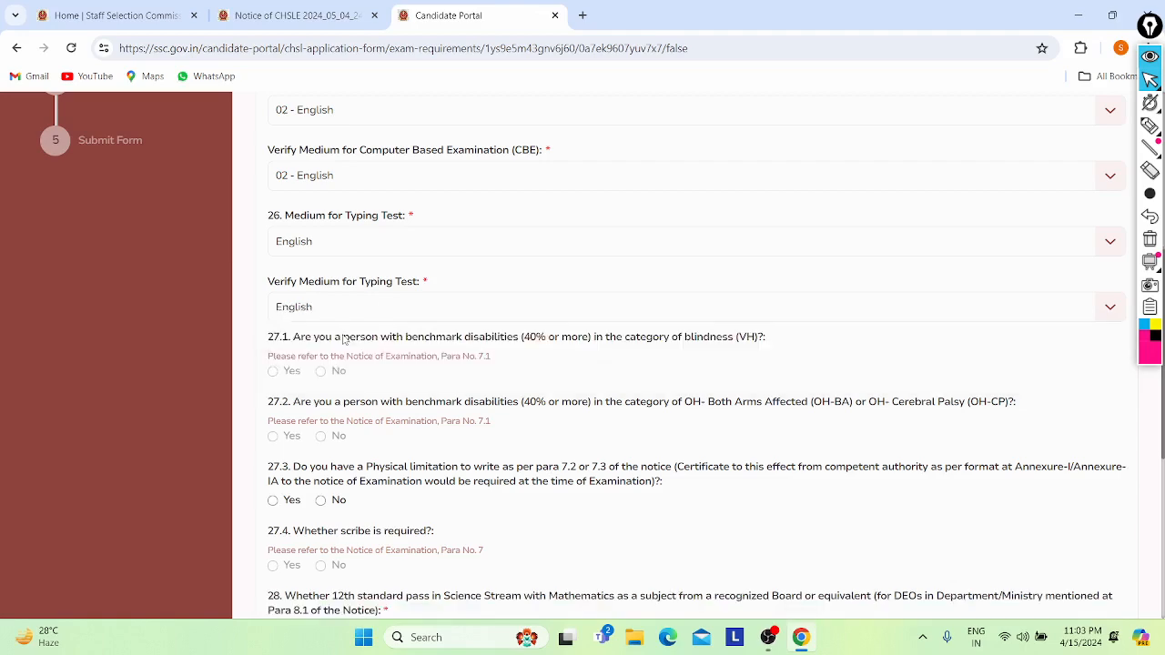
scroll(344, 338, "down", 2)
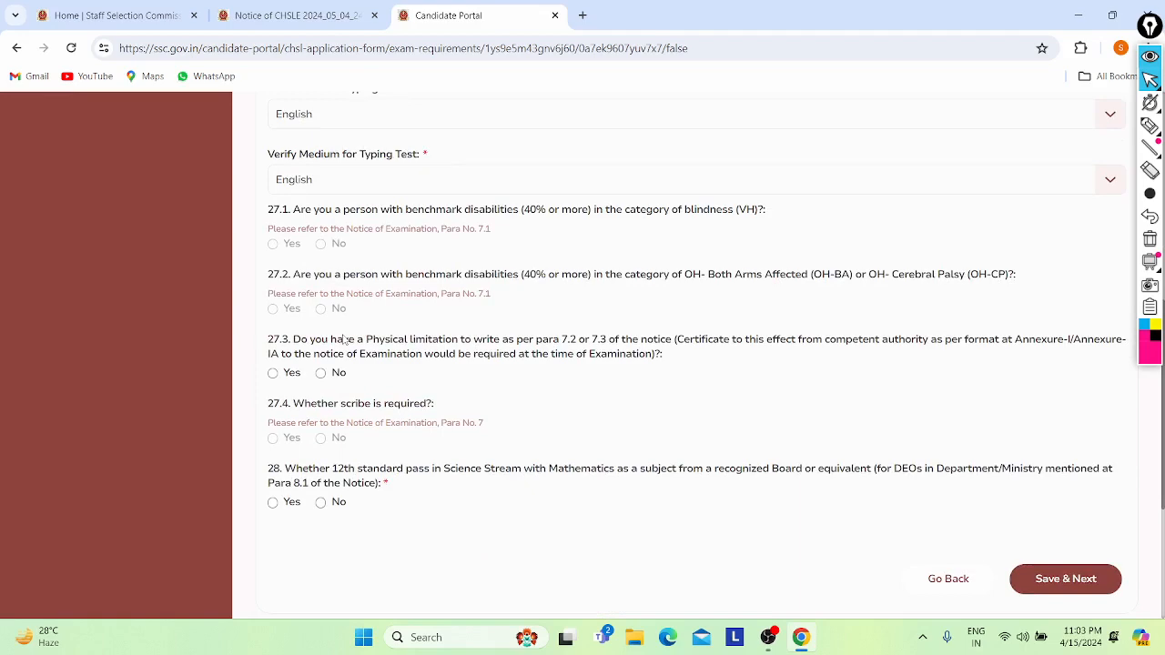
scroll(321, 366, "down", 1)
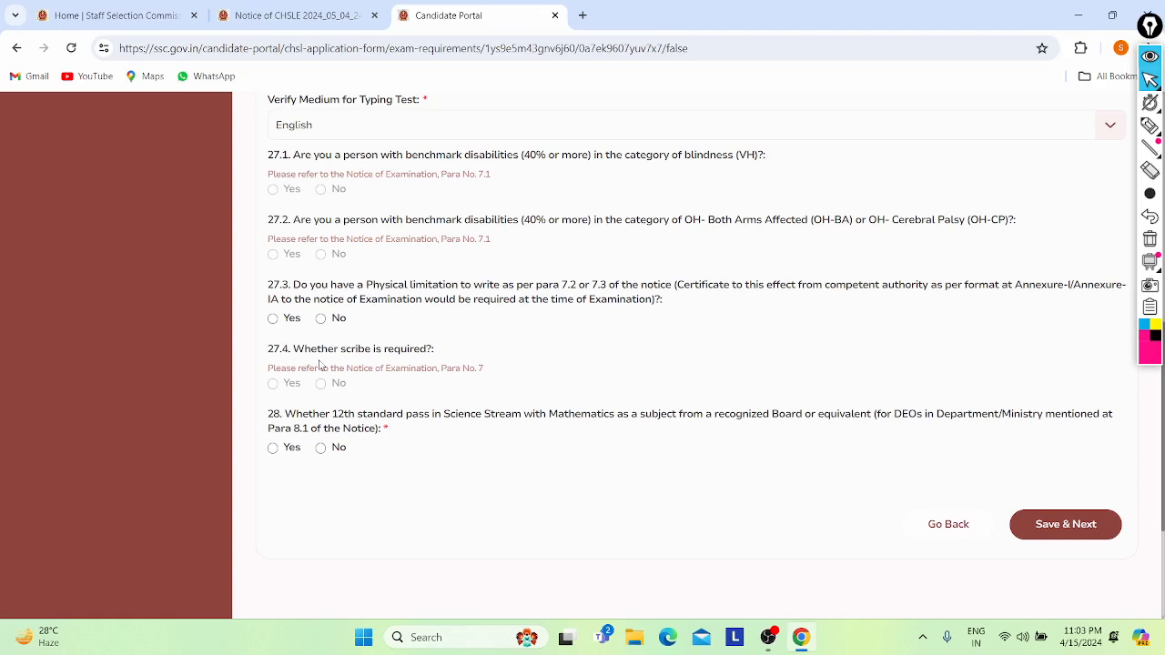
- Answer No to physical limitation question 27.3 and 12th science question 28
left_click(273, 319)
left_click(321, 321)
scroll(325, 325, "down", 3)
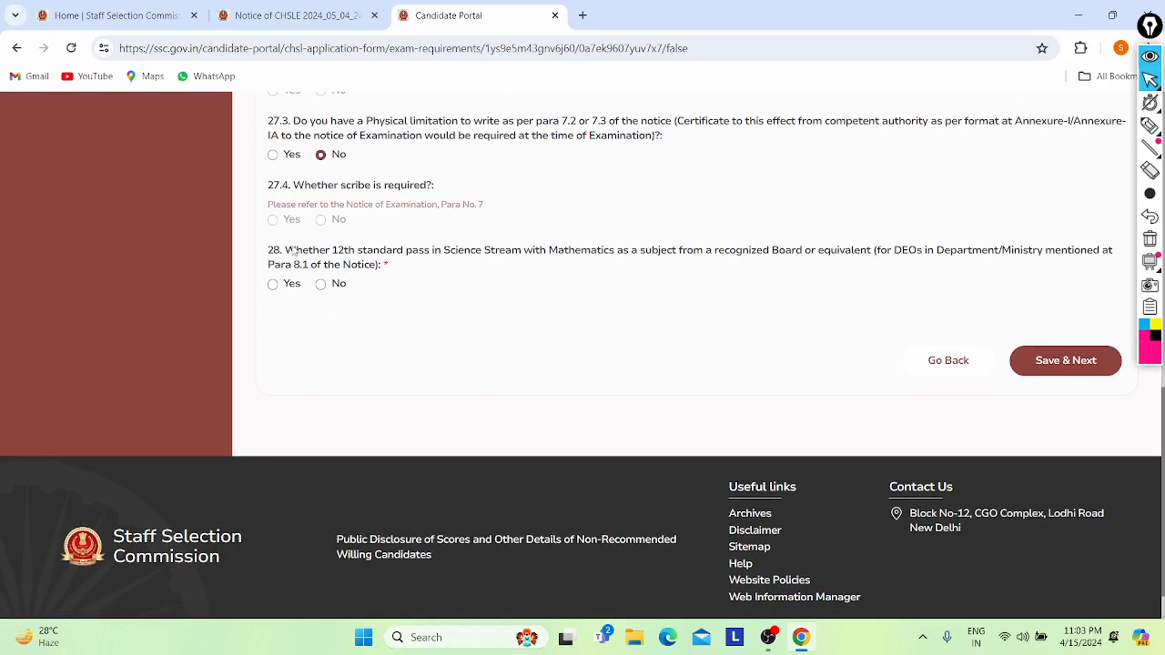
left_click_drag(296, 251, 395, 257)
left_click(392, 262)
left_click(273, 284)
left_click(320, 285)
- Save Additional Information-II and dismiss the success message
left_click(1042, 371)
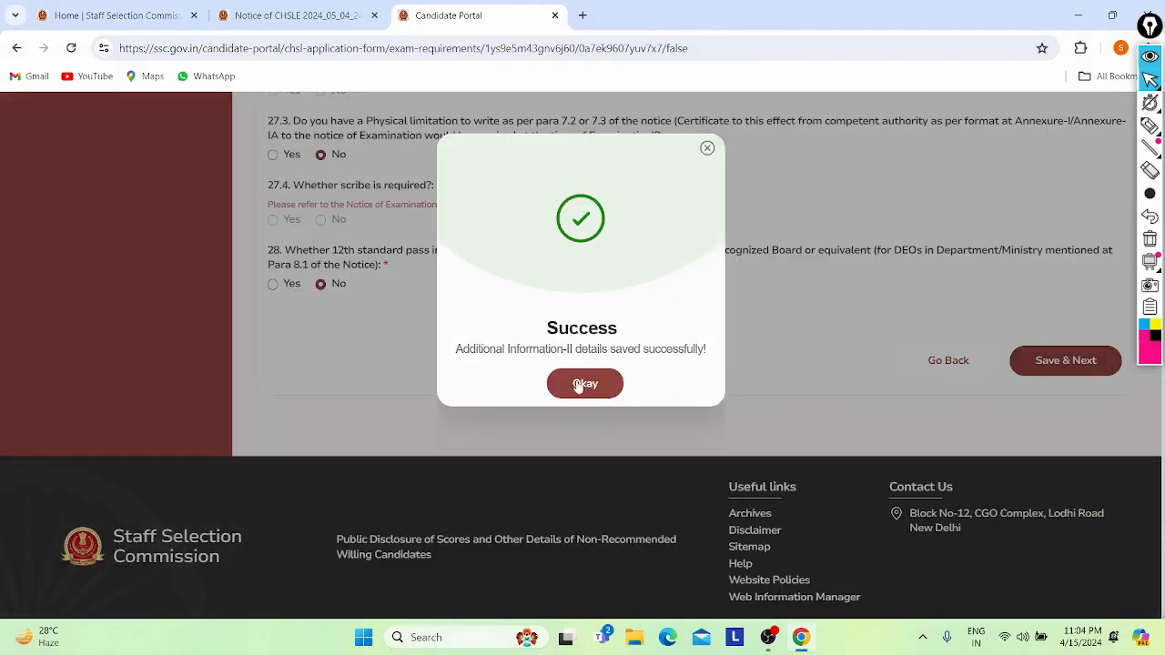
left_click(584, 383)
scroll(420, 341, "up", 3)
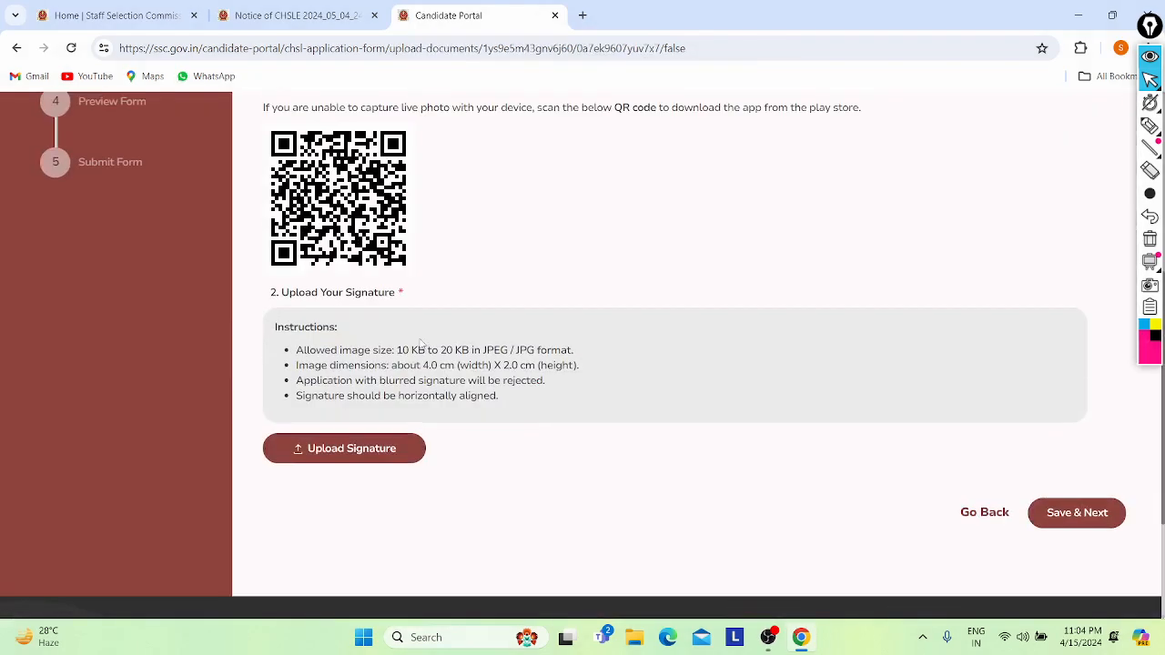
scroll(421, 344, "up", 5)
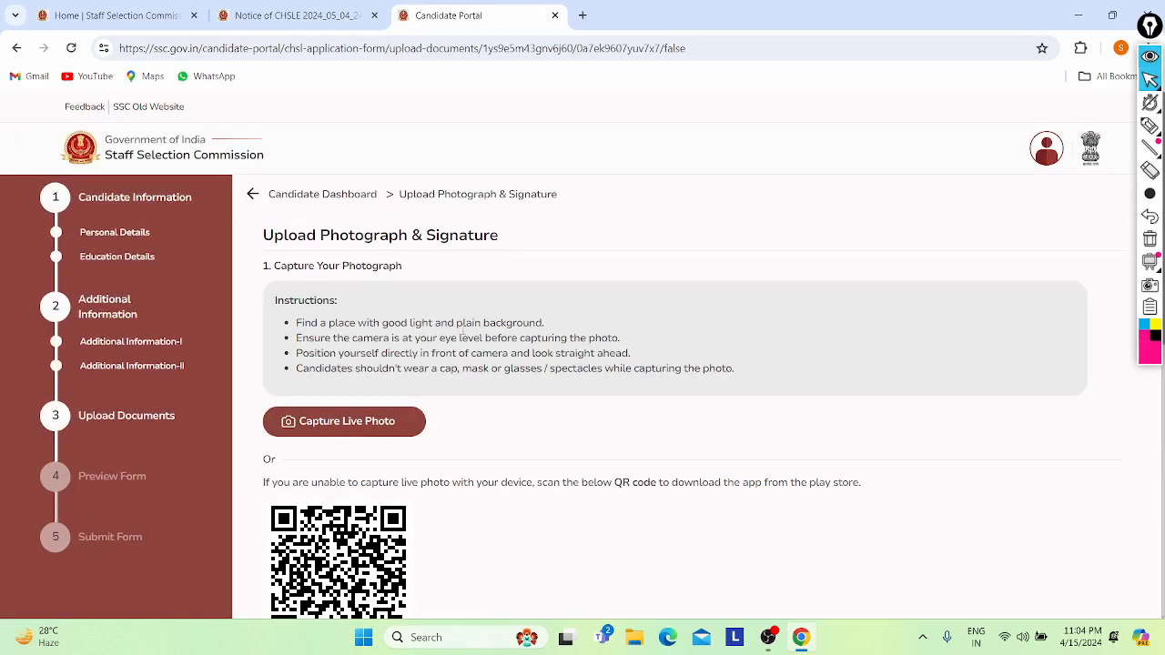
mouse_move(283, 237)
left_mouse_down()
mouse_move(513, 234)
mouse_move(572, 278)
left_mouse_up()
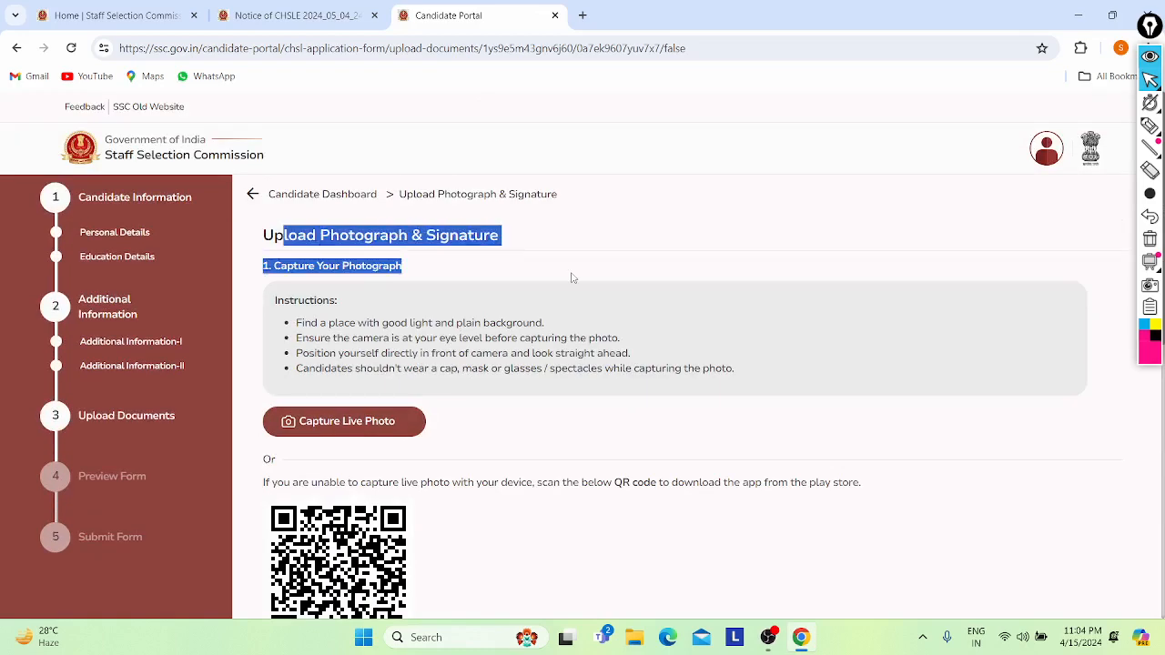
left_click(571, 277)
scroll(571, 277, "down", 1)
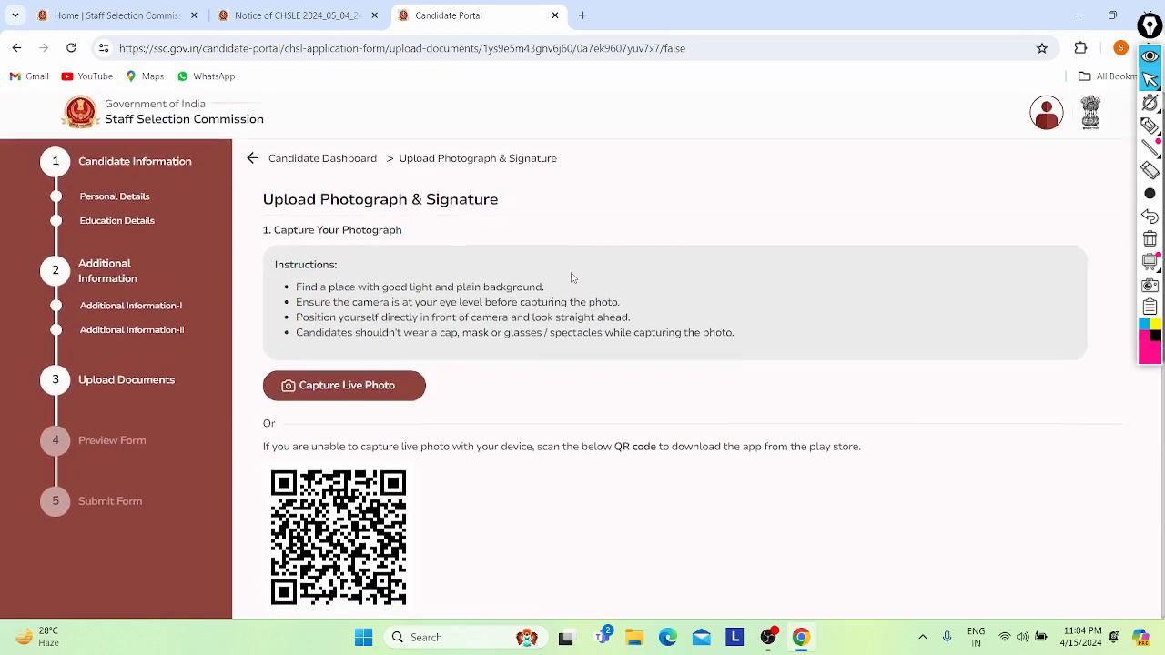
scroll(574, 278, "up", 1)
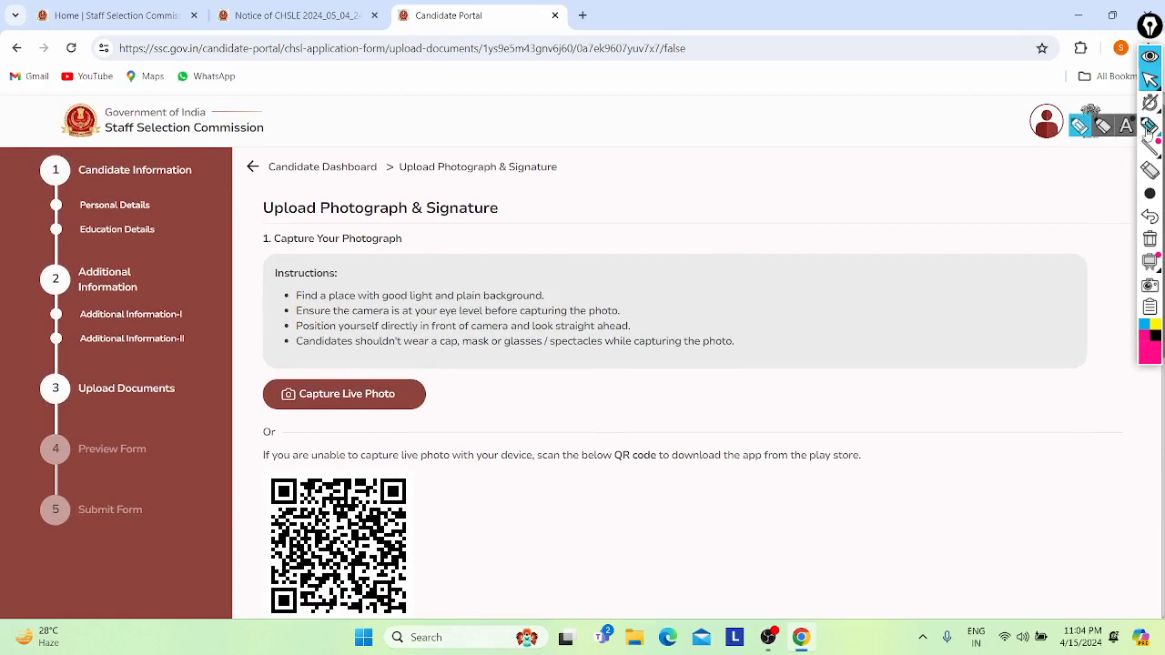
left_click(1149, 129)
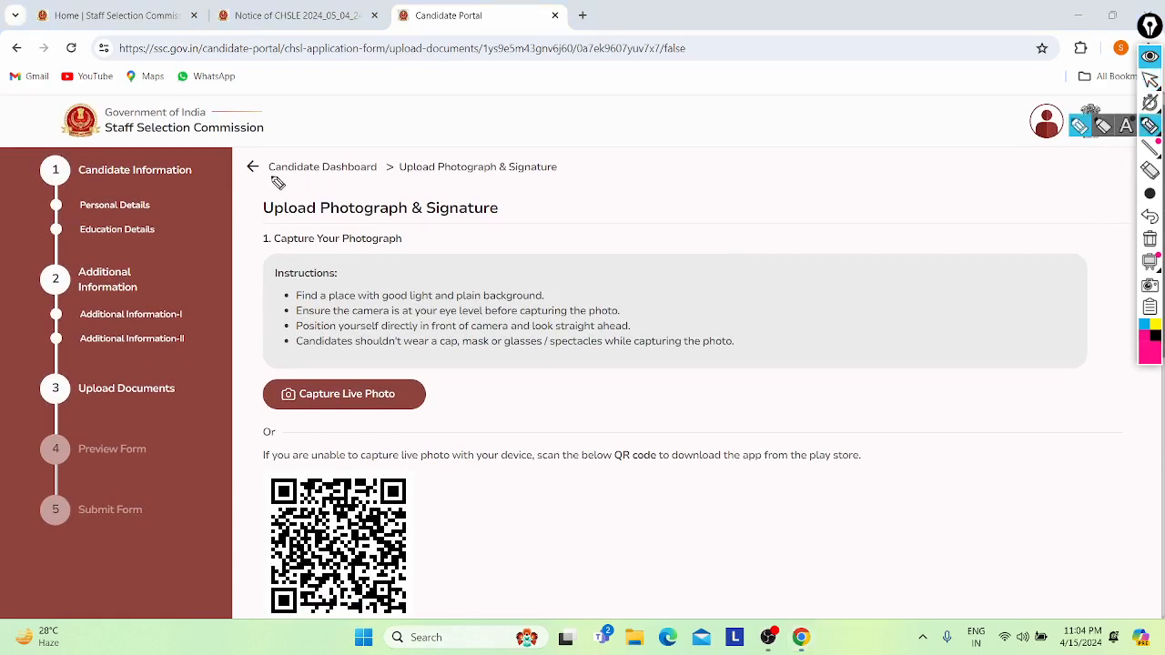
left_click_drag(247, 196, 362, 129)
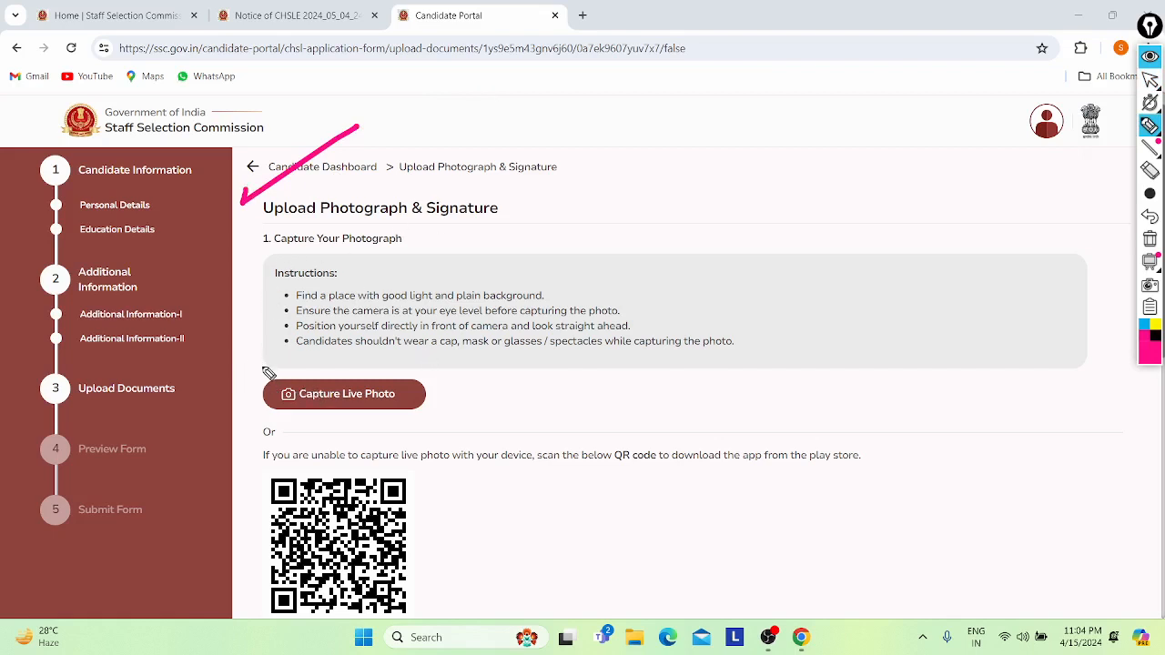
mouse_move(272, 367)
left_mouse_down()
mouse_move(272, 378)
mouse_move(343, 339)
left_mouse_up()
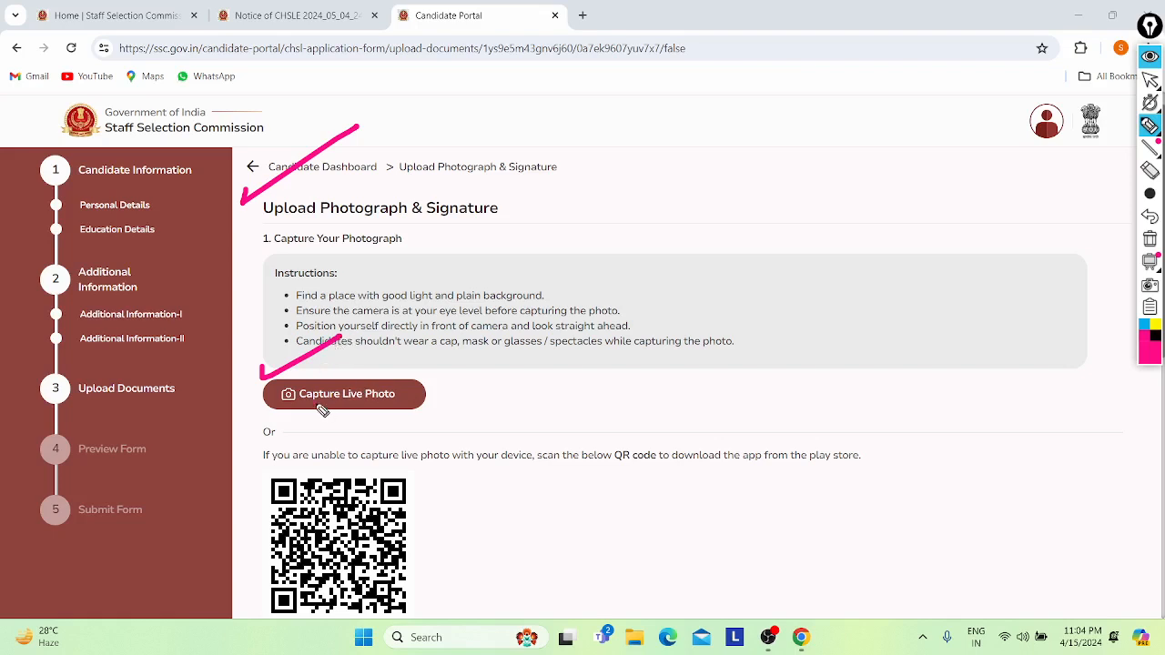
mouse_move(323, 411)
left_mouse_down()
mouse_move(330, 342)
mouse_move(291, 382)
mouse_move(314, 406)
left_mouse_up()
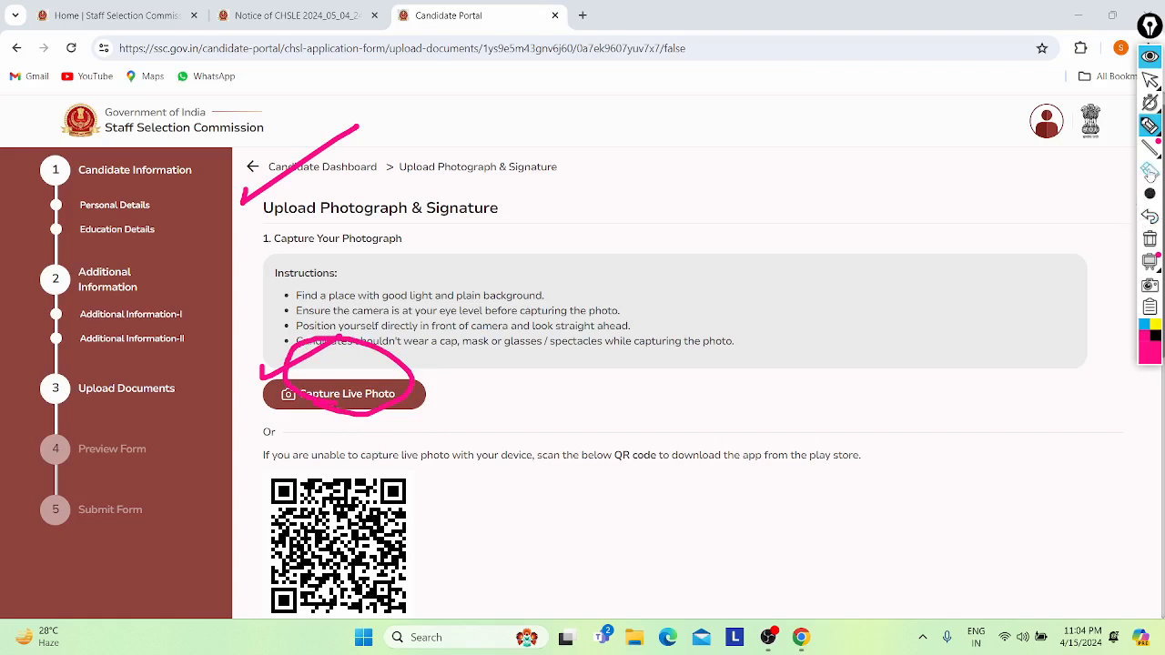
left_click(1150, 170)
left_click(323, 148)
left_click(328, 338)
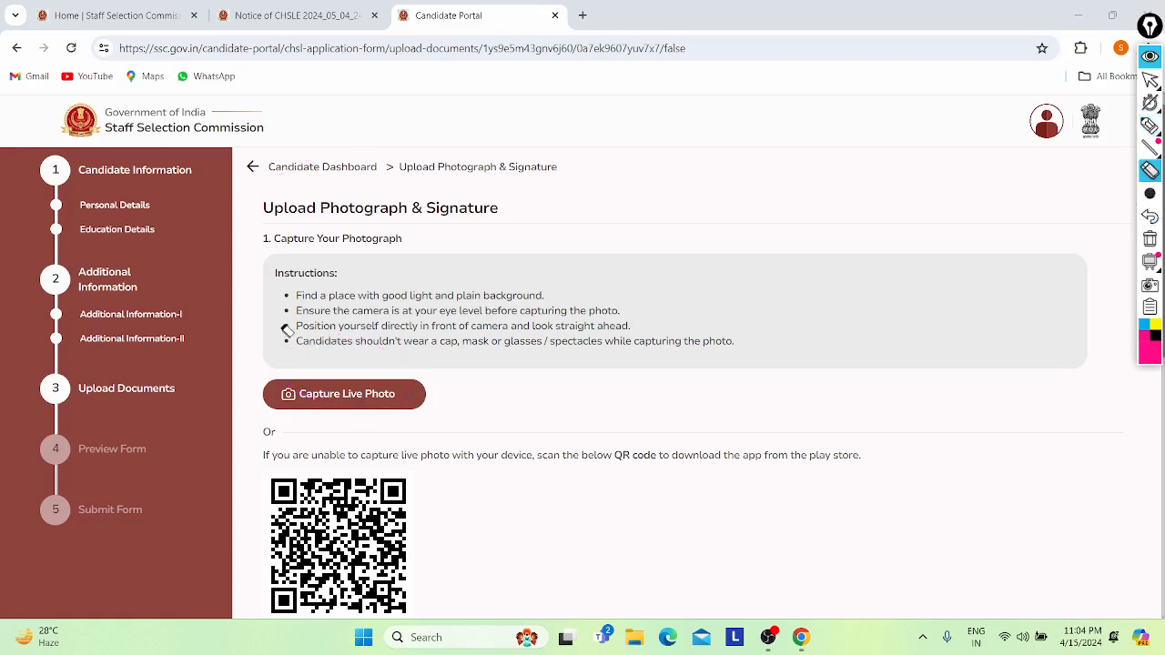
left_click(1151, 82)
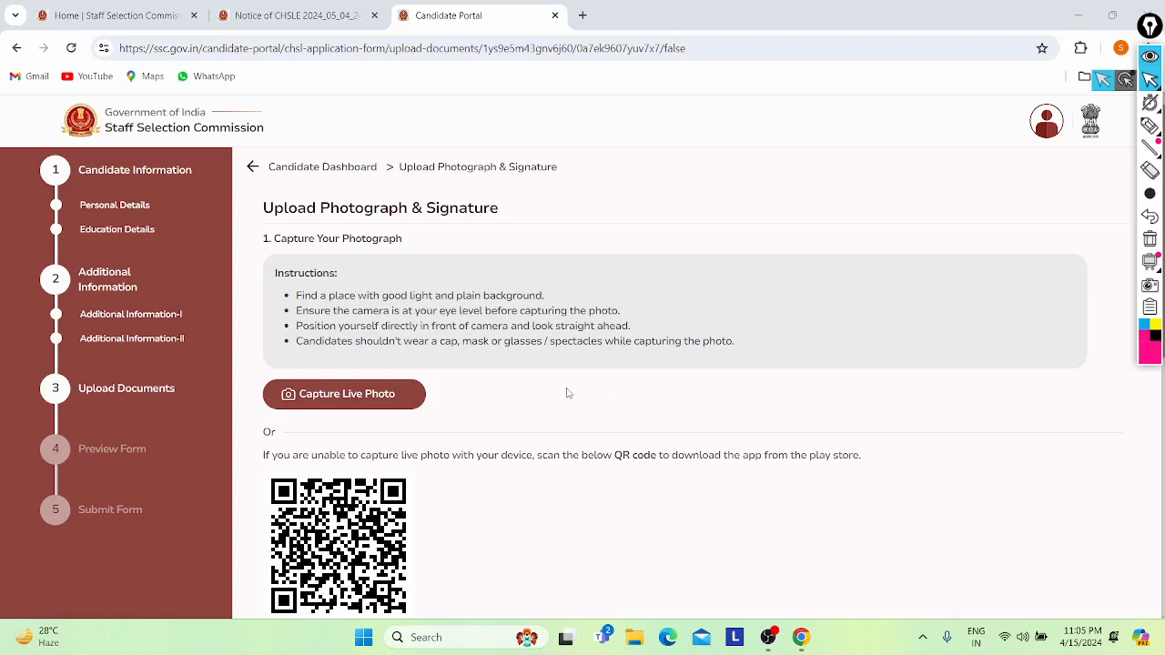
scroll(566, 393, "down", 3)
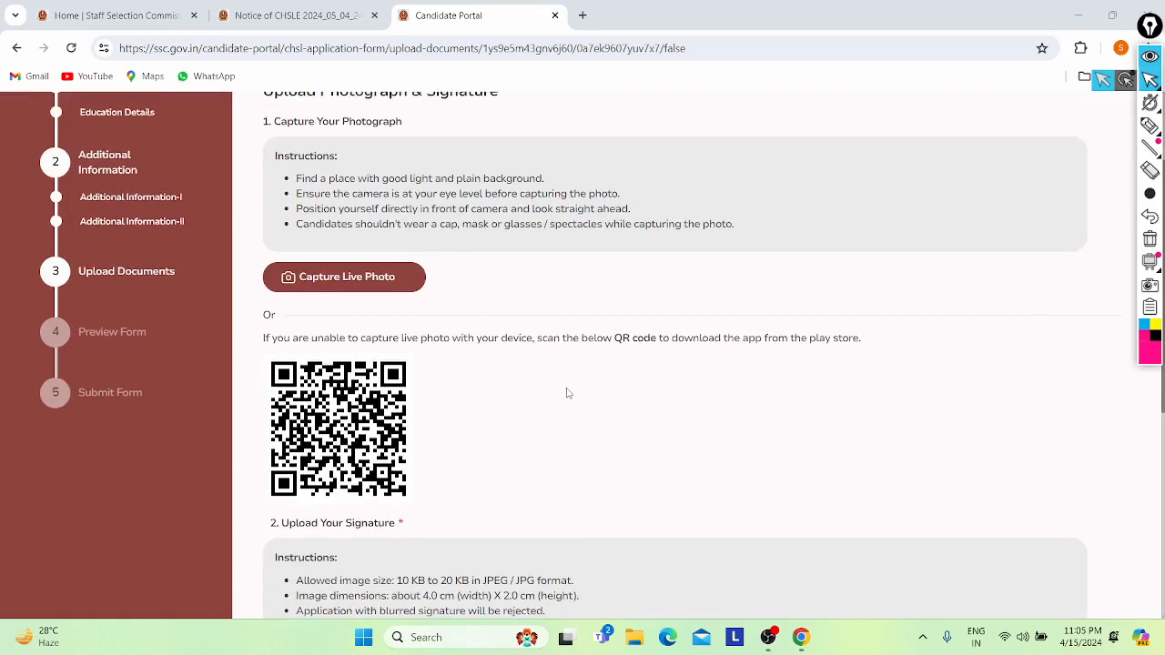
scroll(566, 393, "up", 1)
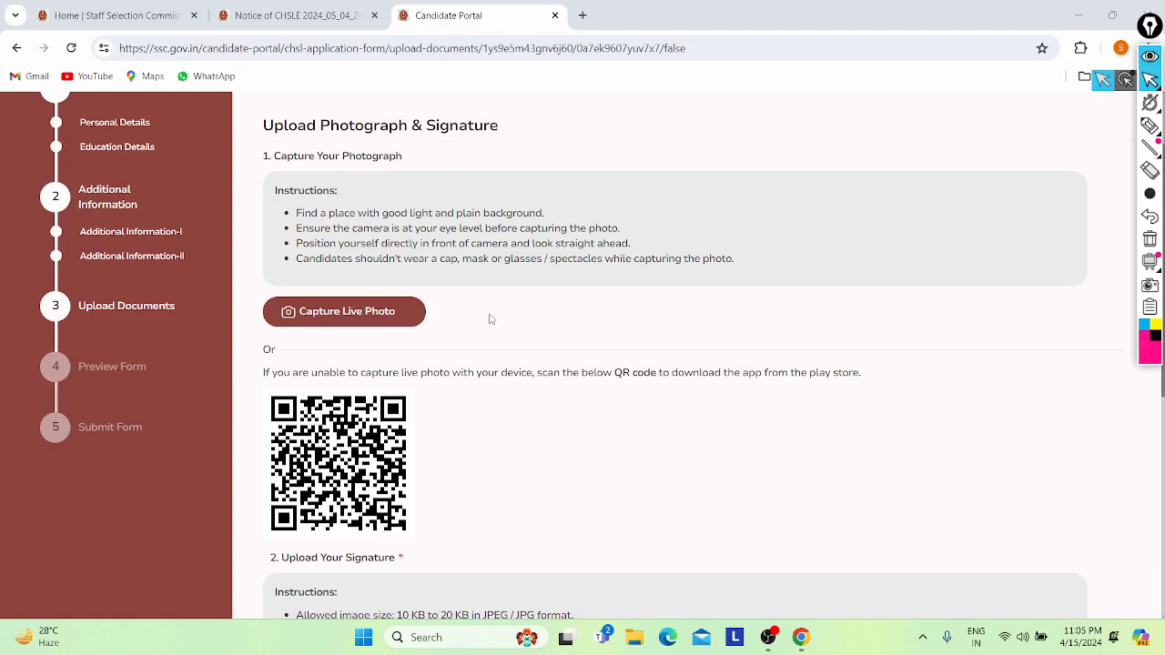
scroll(490, 318, "down", 1)
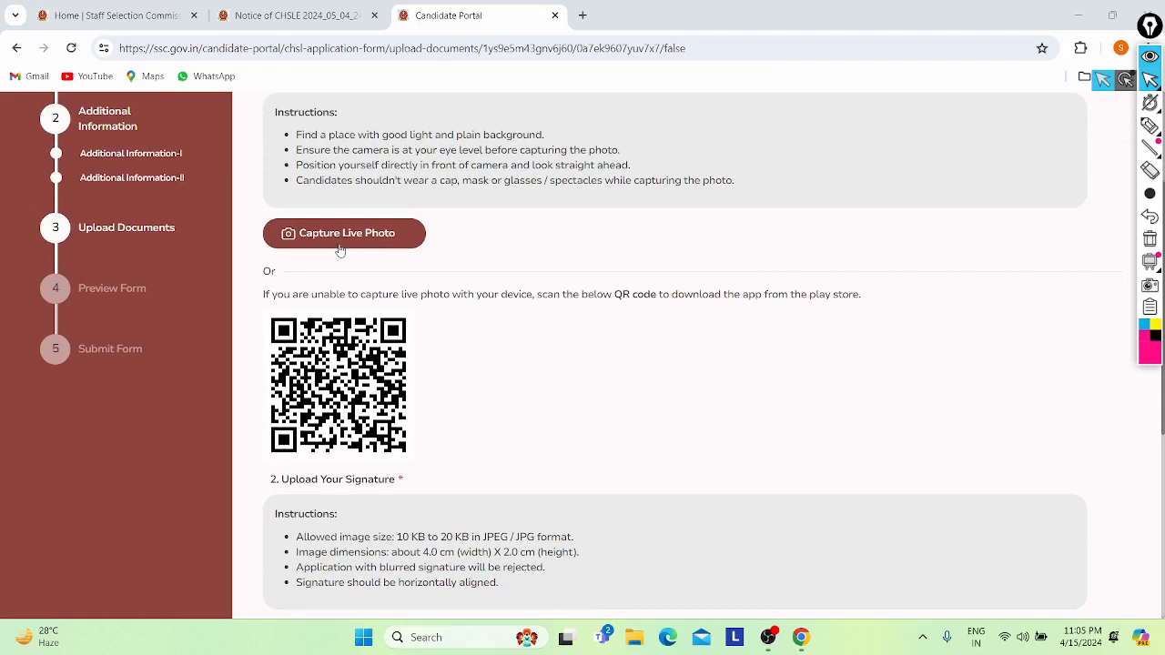
left_click(340, 247)
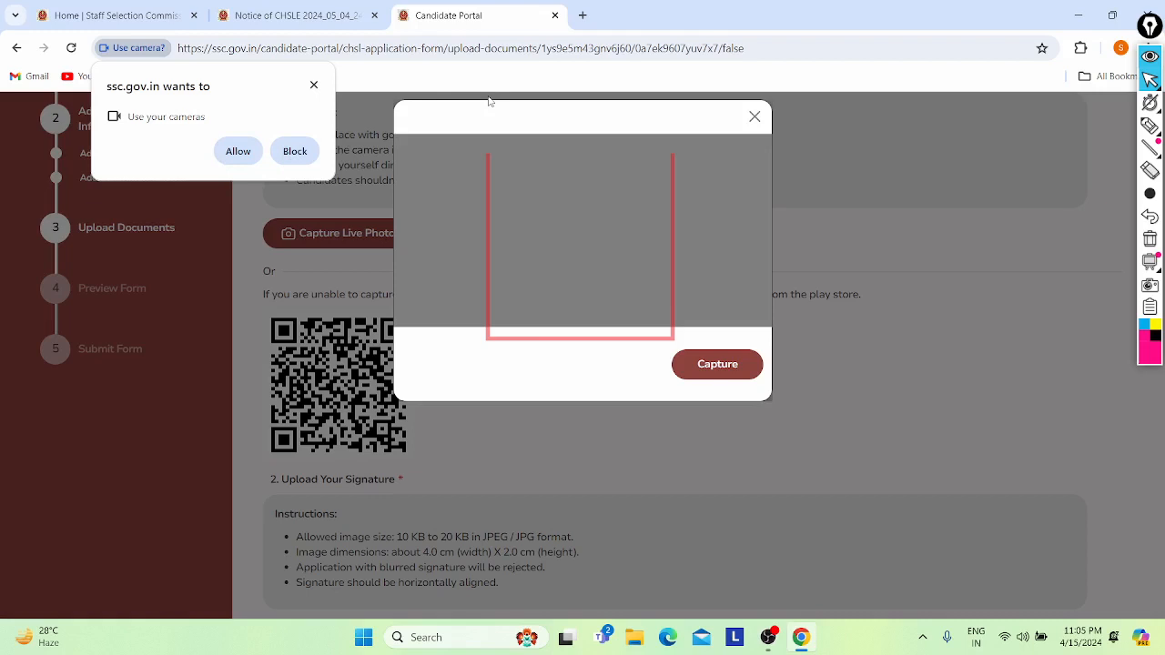
left_click(227, 155)
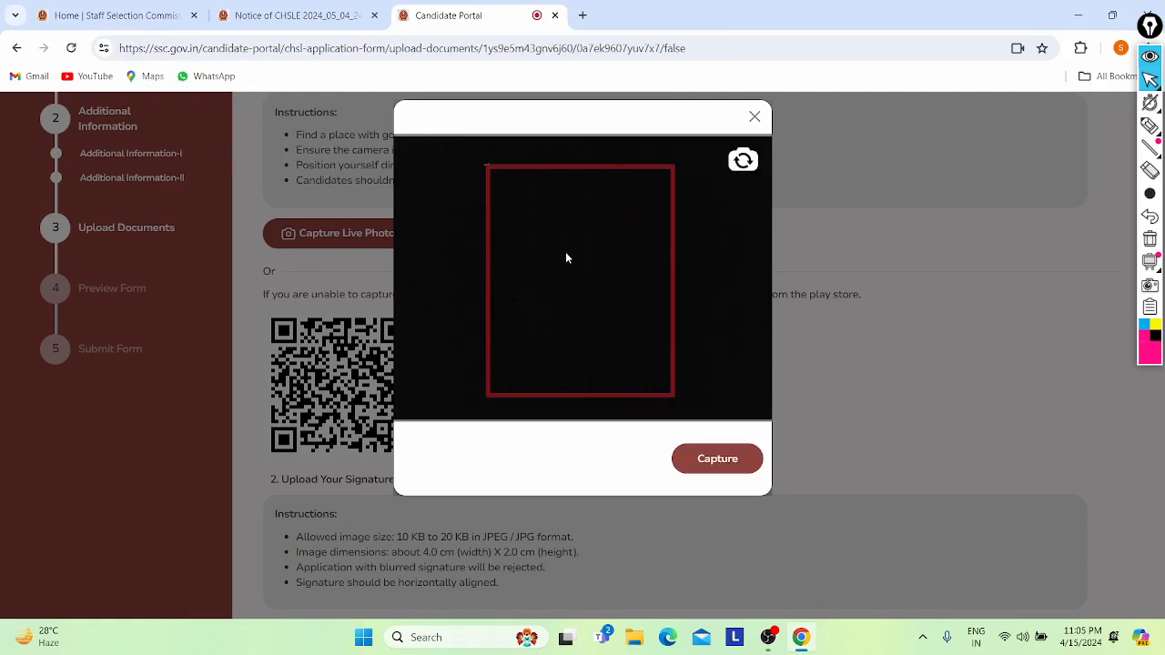
left_click(717, 459)
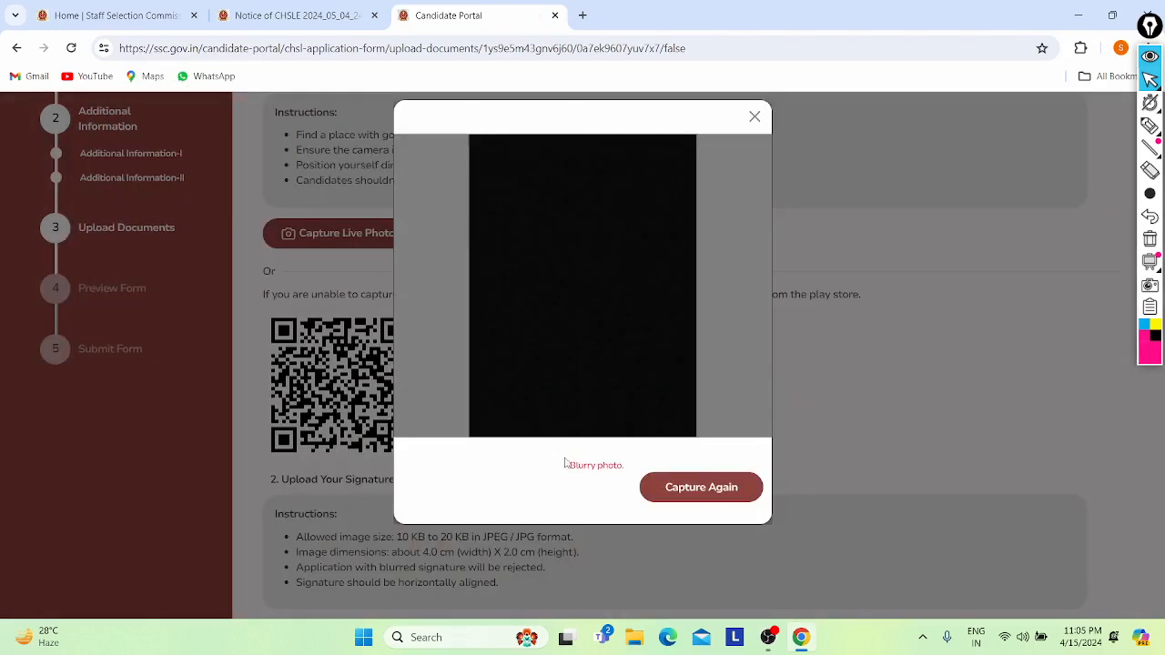
left_click_drag(575, 465, 635, 470)
left_click(635, 470)
left_click(755, 117)
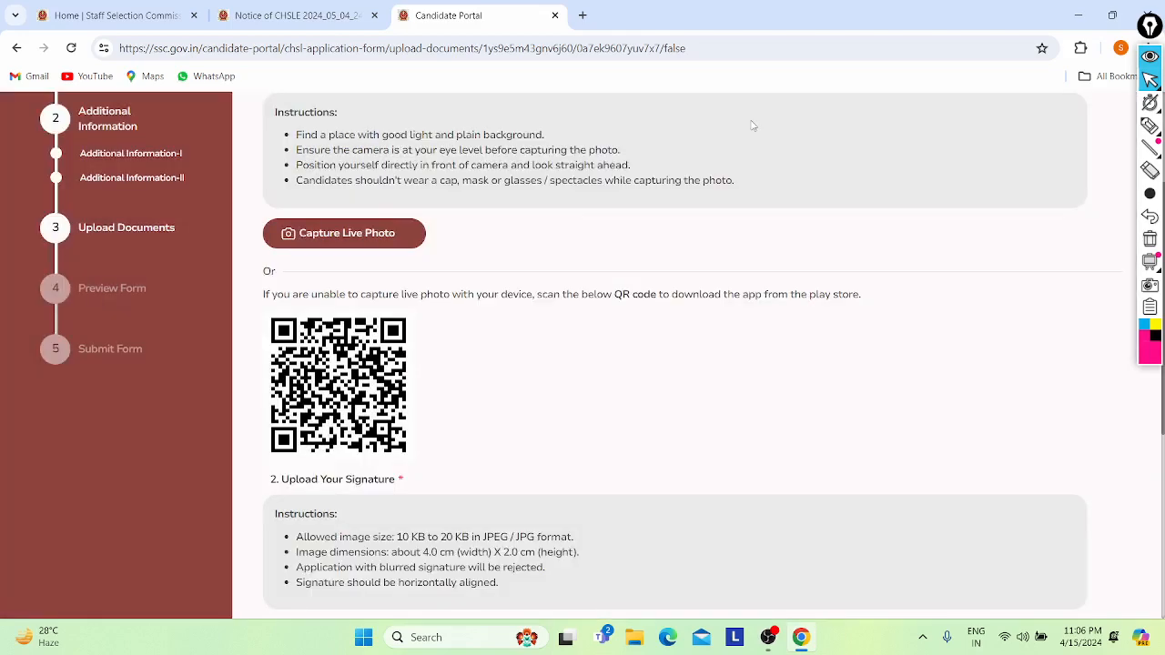
- Open the signature file picker and go to the Downloads folder
scroll(471, 270, "up", 1)
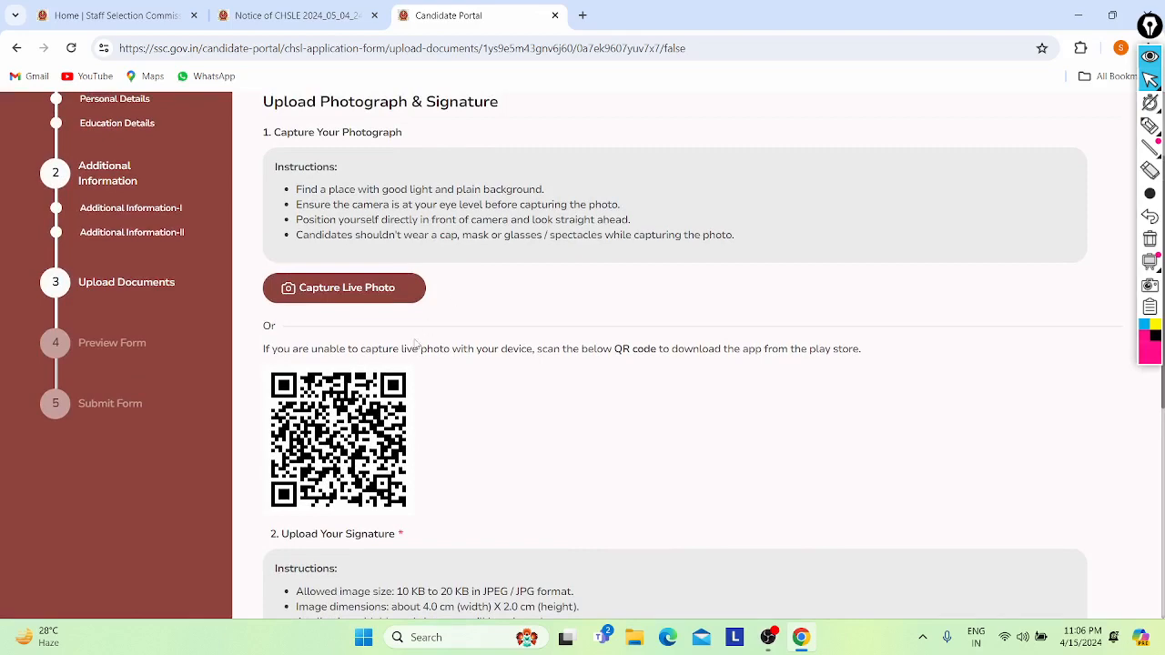
scroll(416, 343, "down", 4)
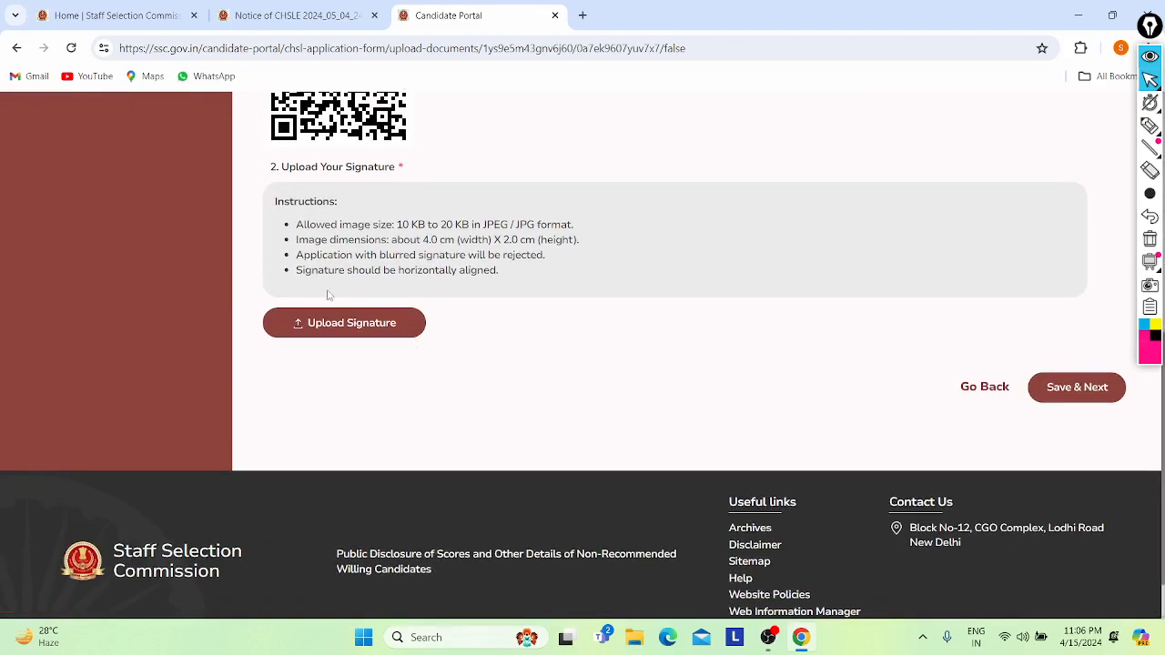
scroll(345, 314, "up", 1)
scroll(386, 352, "up", 2)
scroll(387, 351, "down", 2)
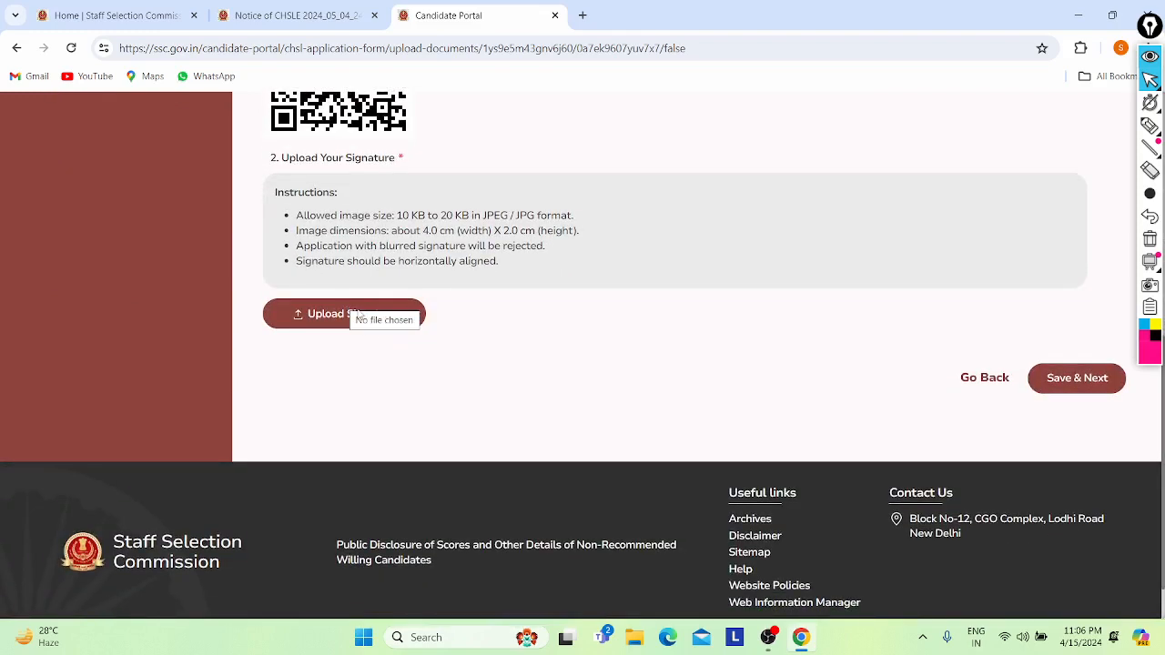
left_click(358, 314)
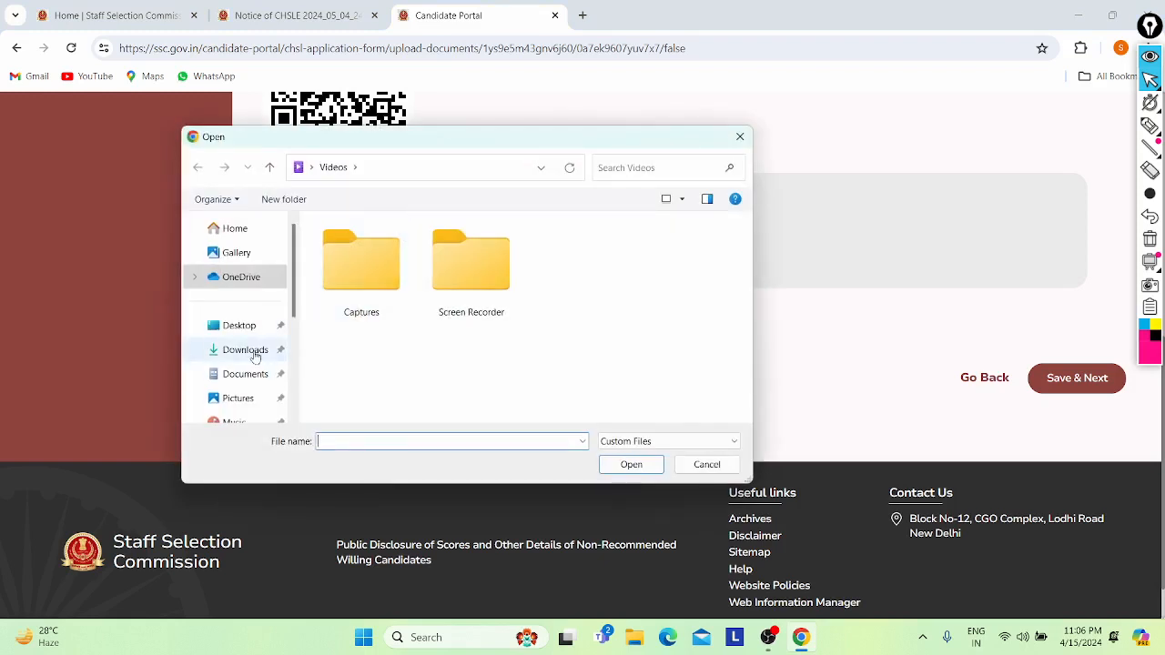
left_click(254, 353)
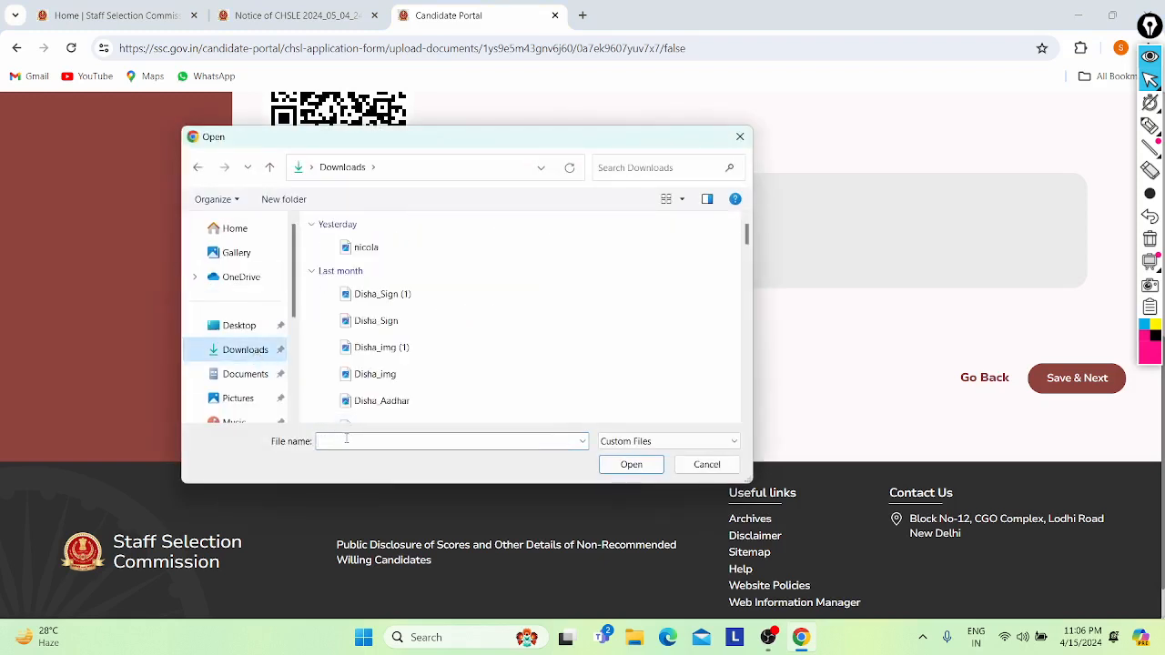
- Search 'sign' in the file name box and upload the chosen signature image
key("Tab")
key("Caps_Lock")
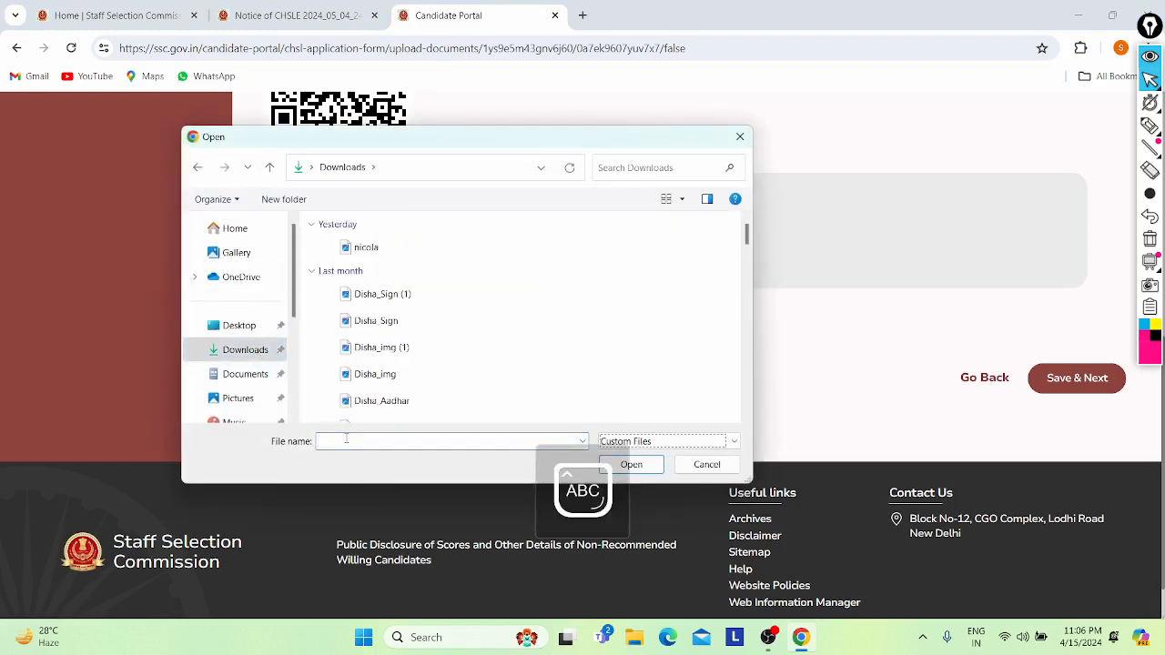
key("Caps_Lock")
left_click(345, 439)
key("Caps_Lock")
type("D")
key("Caps_Lock")
type("on")
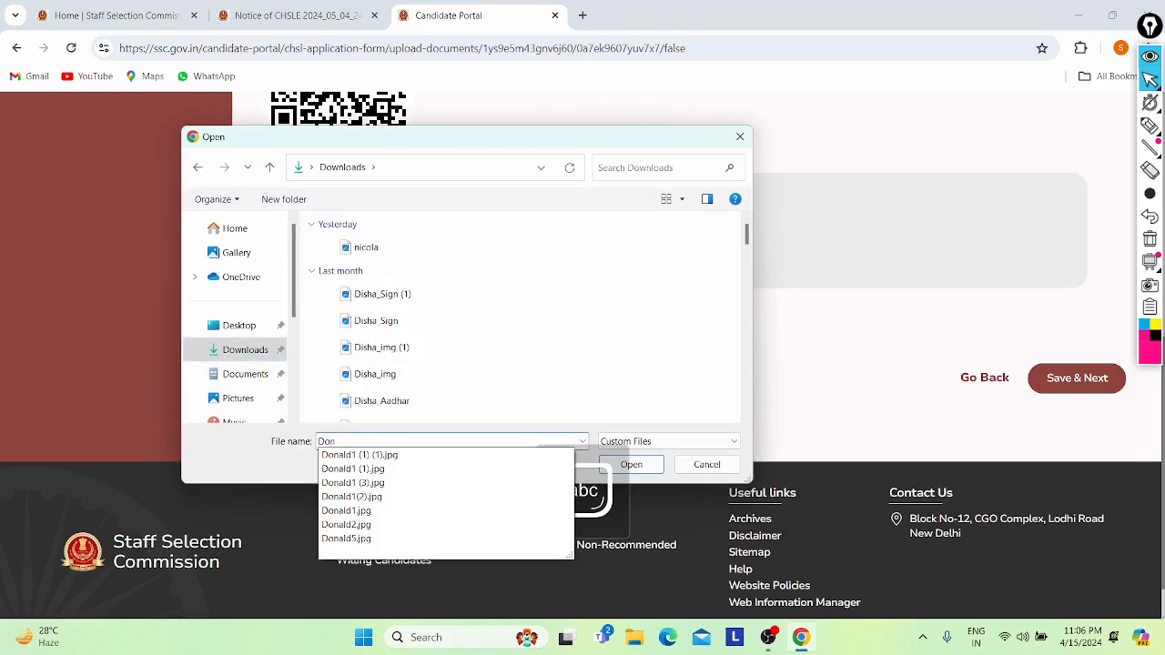
key("Down")
key("BackSpace")
key("BackSpace")
key("BackSpace")
key("BackSpace")
key("BackSpace")
key("BackSpace")
key("BackSpace")
key("BackSpace")
key("BackSpace")
key("BackSpace")
key("BackSpace")
key("BackSpace")
key("BackSpace")
key("BackSpace")
key("BackSpace")
key("BackSpace")
key("BackSpace")
key("BackSpace")
key("BackSpace")
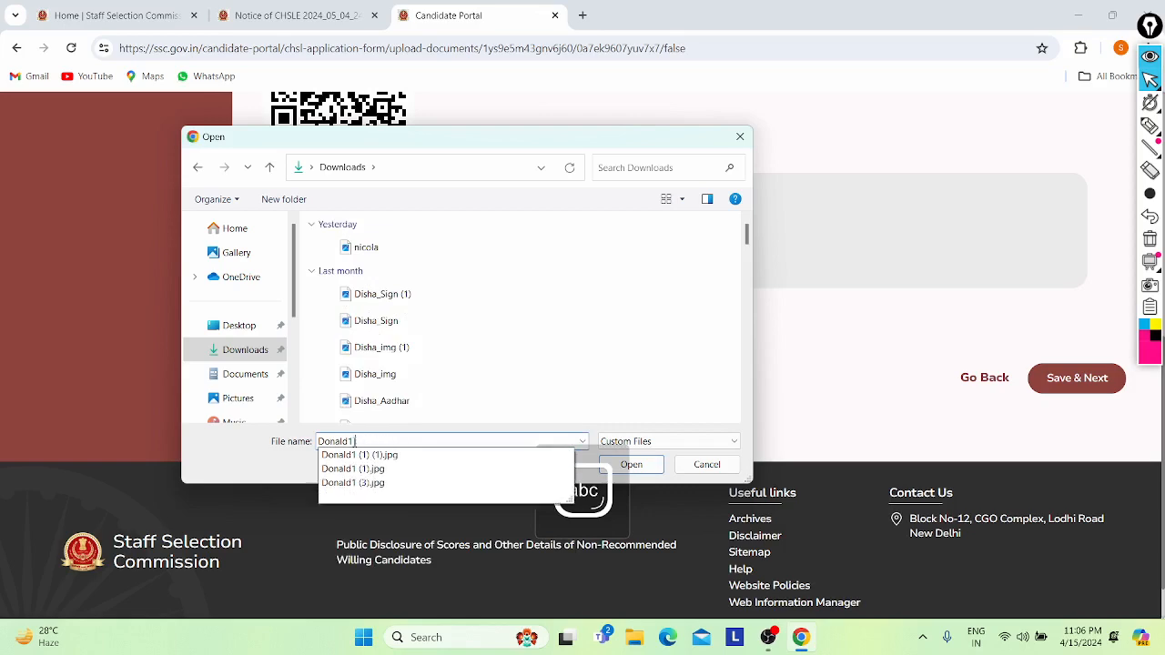
key("Caps_Lock")
key("Caps_Lock")
type("sign")
key("Down")
key("Down")
key("Down")
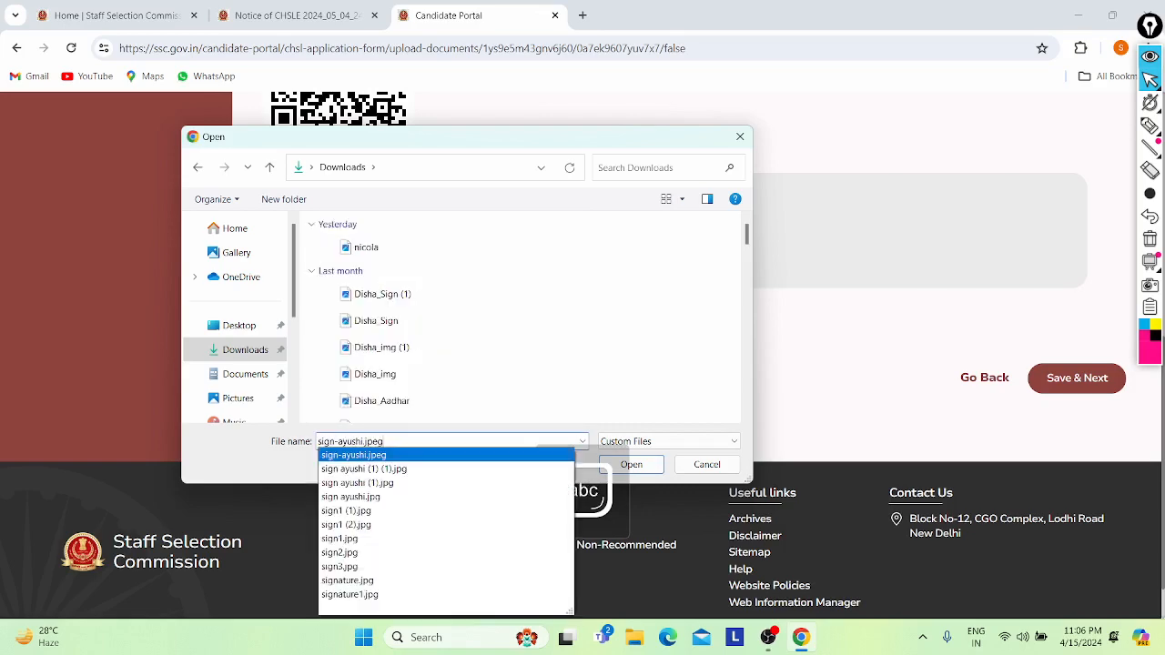
key("Down")
key("Down")
key("Down")
key("Down")
key("Return")
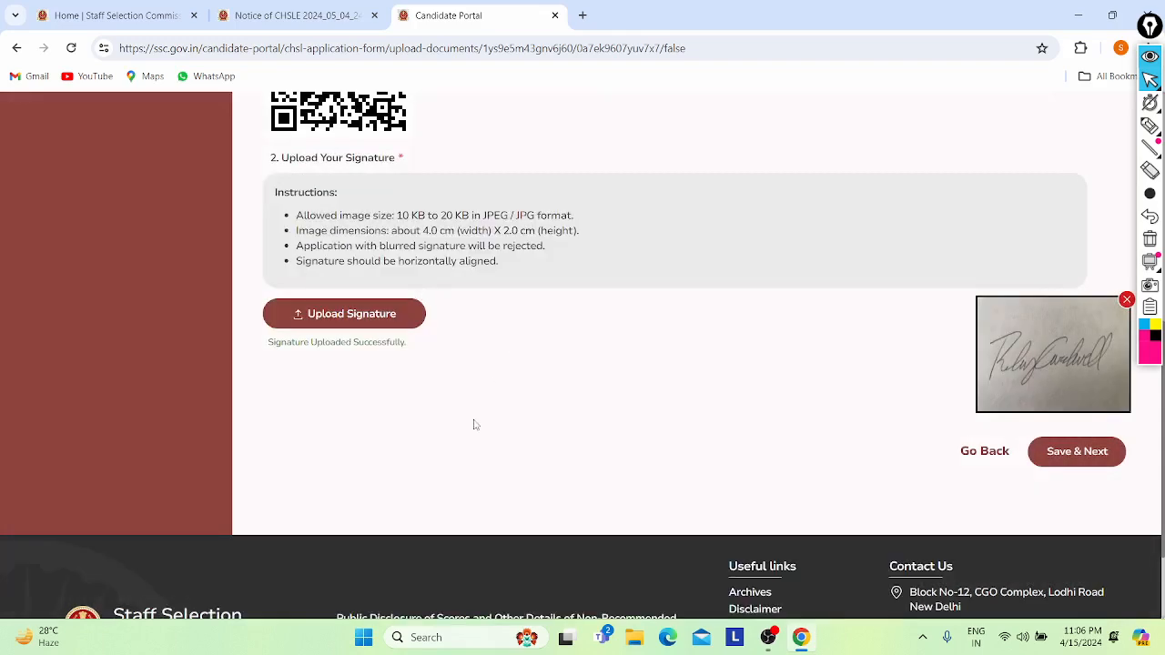
scroll(651, 412, "up", 2)
scroll(652, 412, "down", 3)
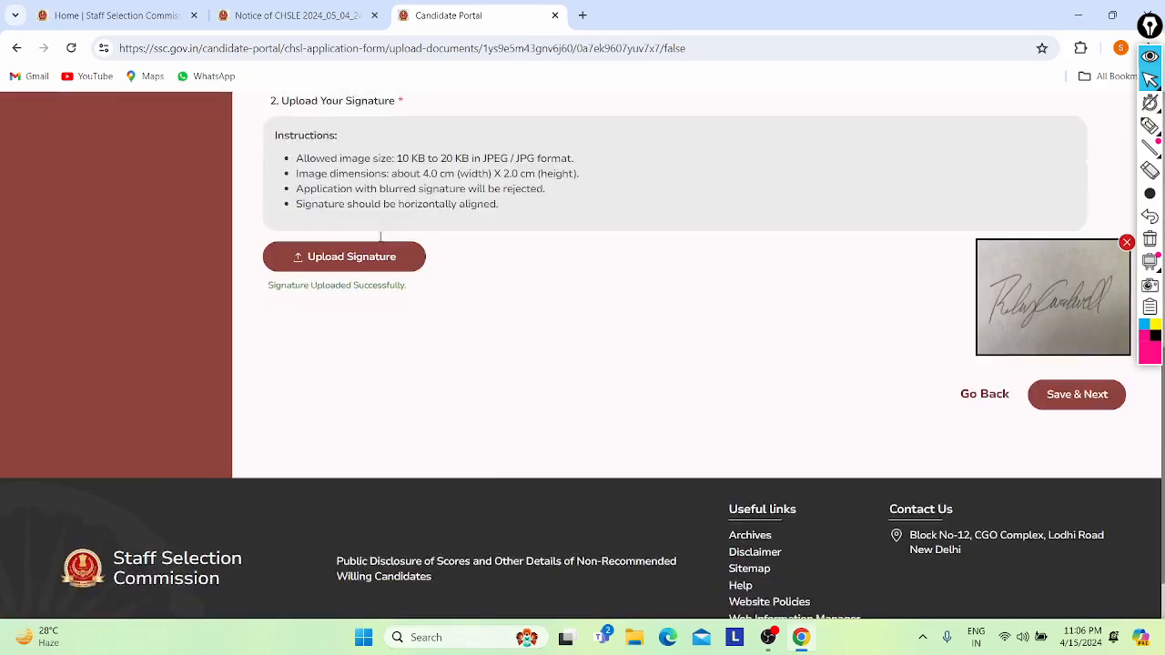
scroll(1060, 331, "up", 1)
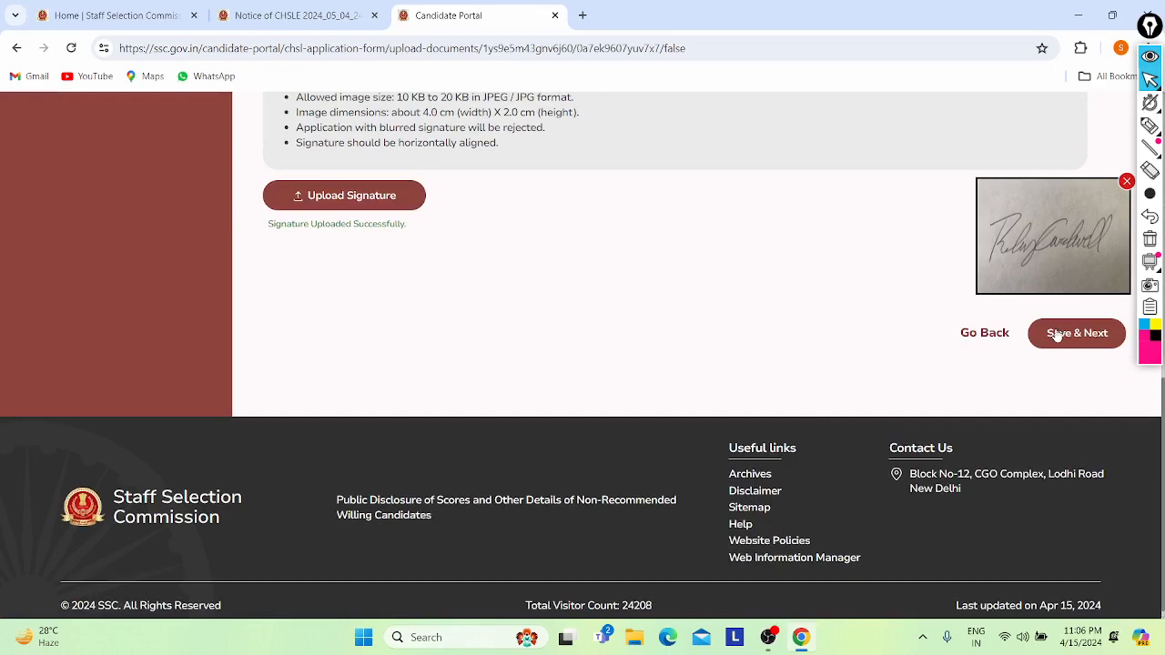
scroll(723, 312, "up", 4)
scroll(726, 312, "up", 2)
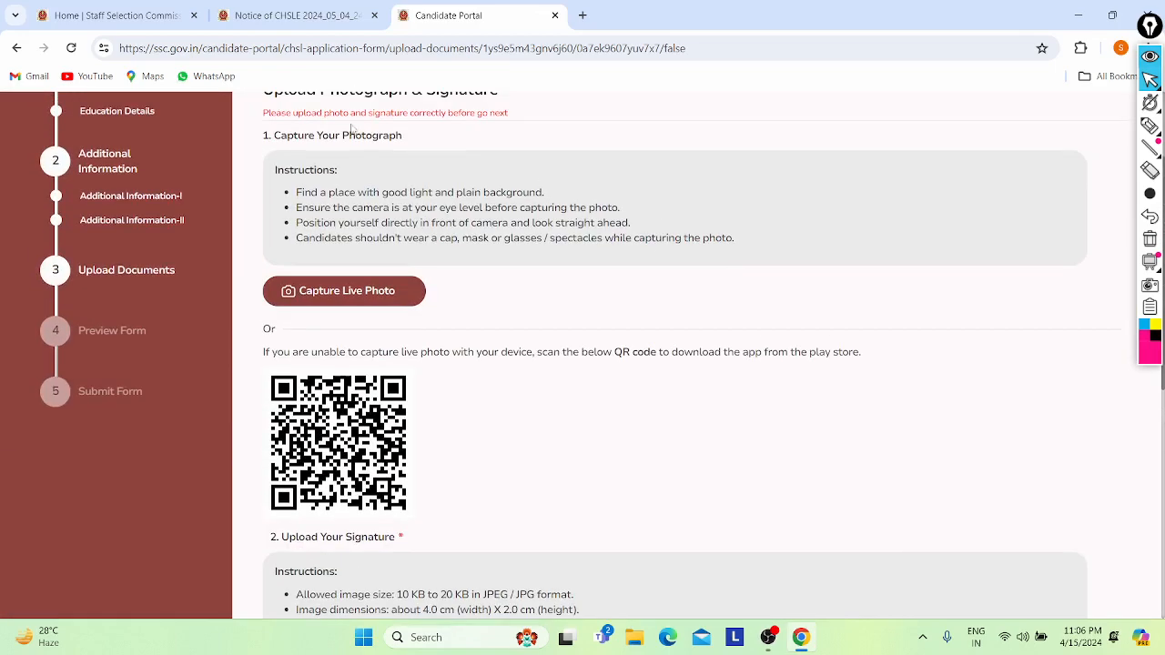
scroll(382, 318, "up", 1)
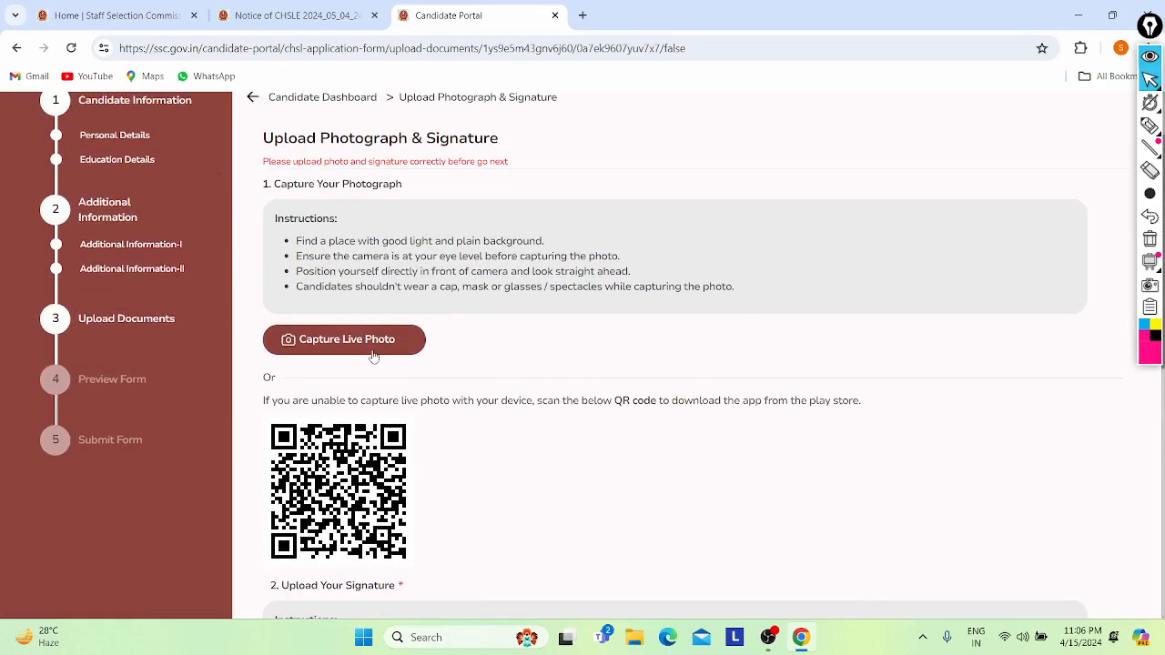
scroll(373, 356, "down", 5)
scroll(373, 356, "up", 5)
scroll(373, 356, "down", 2)
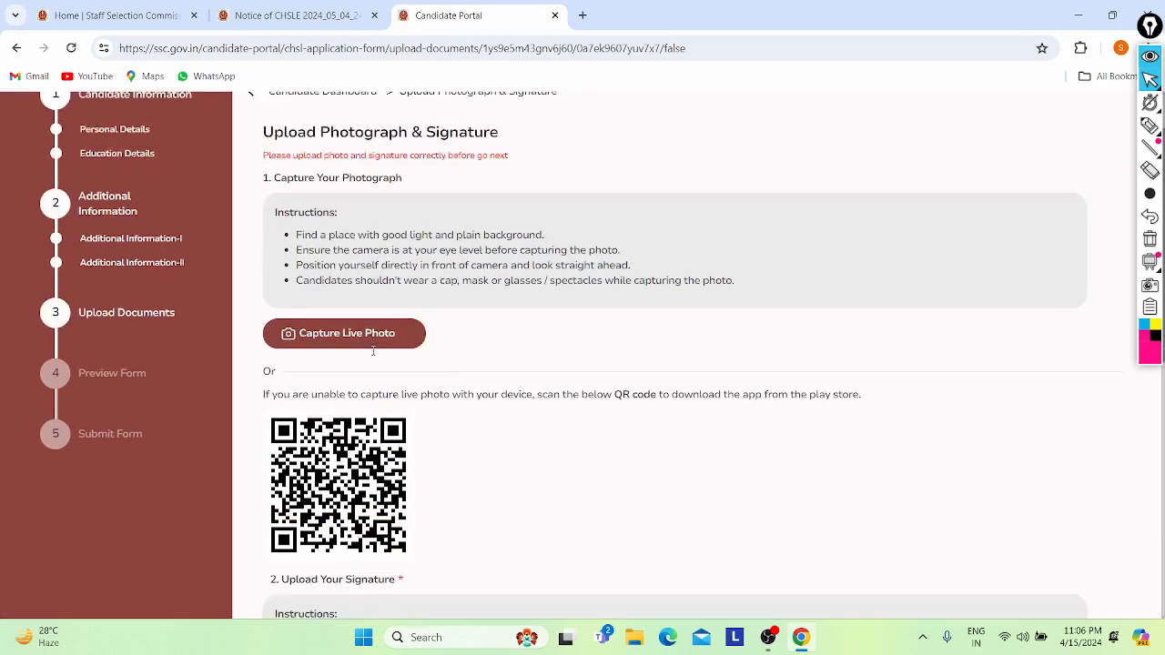
left_click(1150, 127)
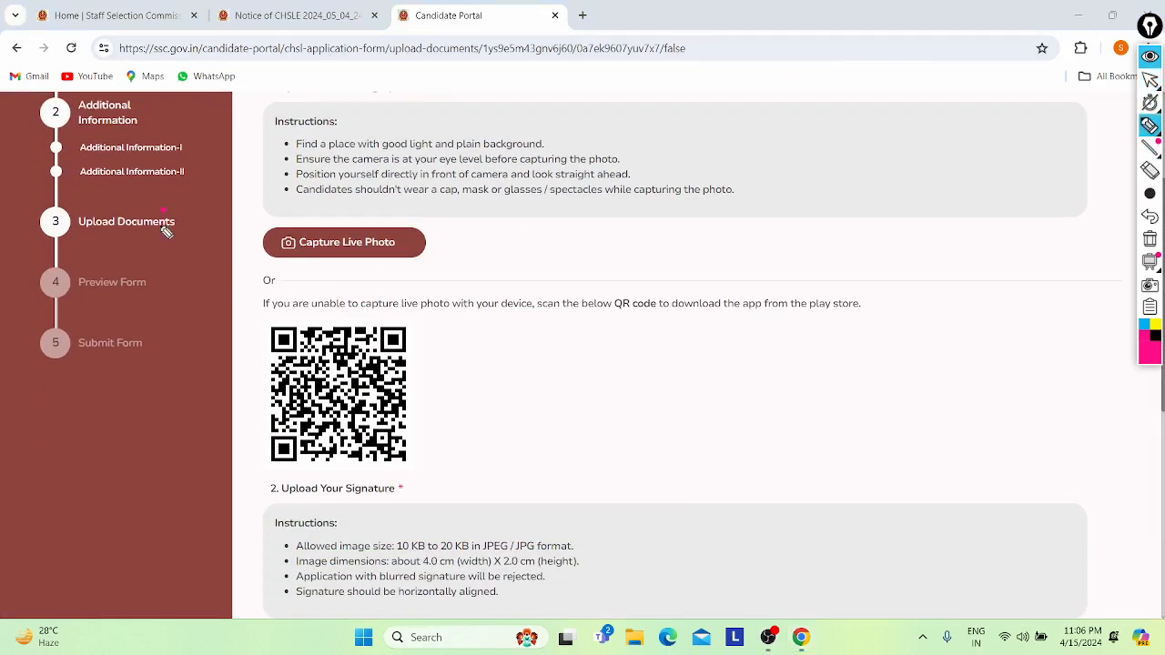
left_click_drag(166, 221, 251, 179)
left_click_drag(171, 293, 220, 264)
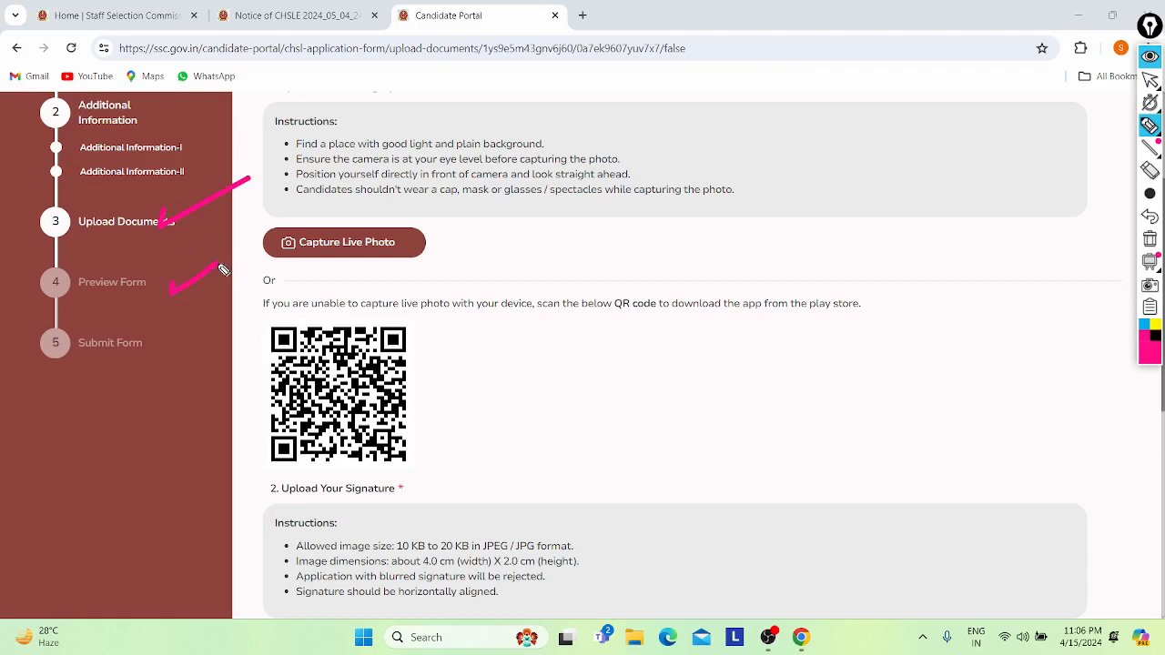
left_click_drag(149, 373, 256, 291)
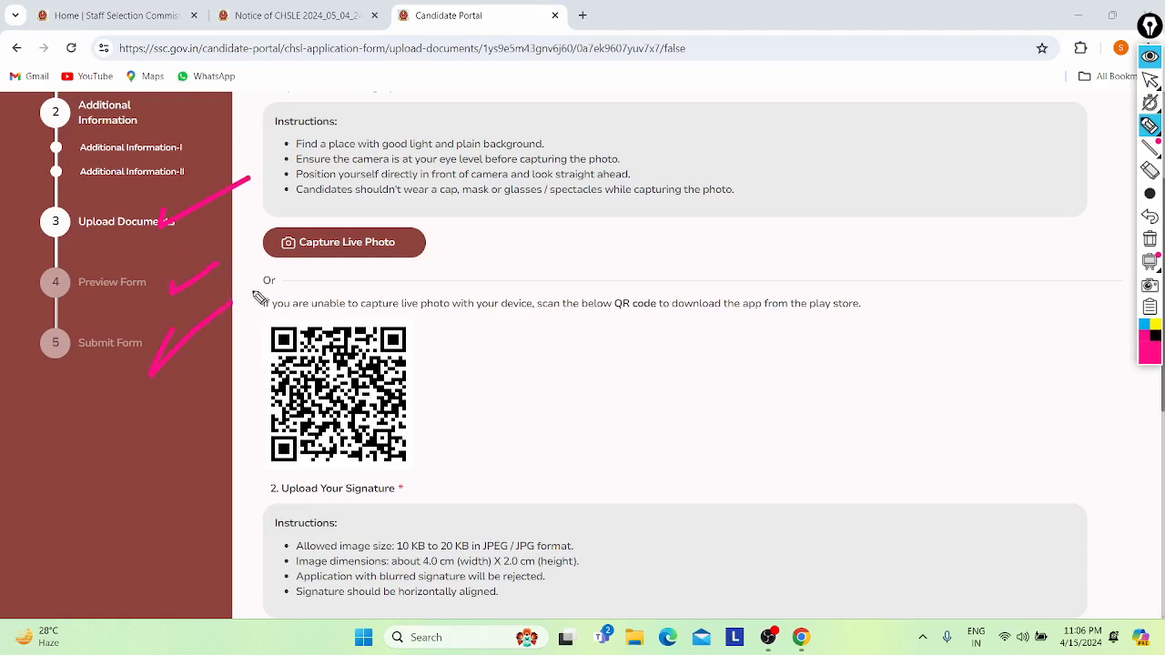
left_click(1147, 171)
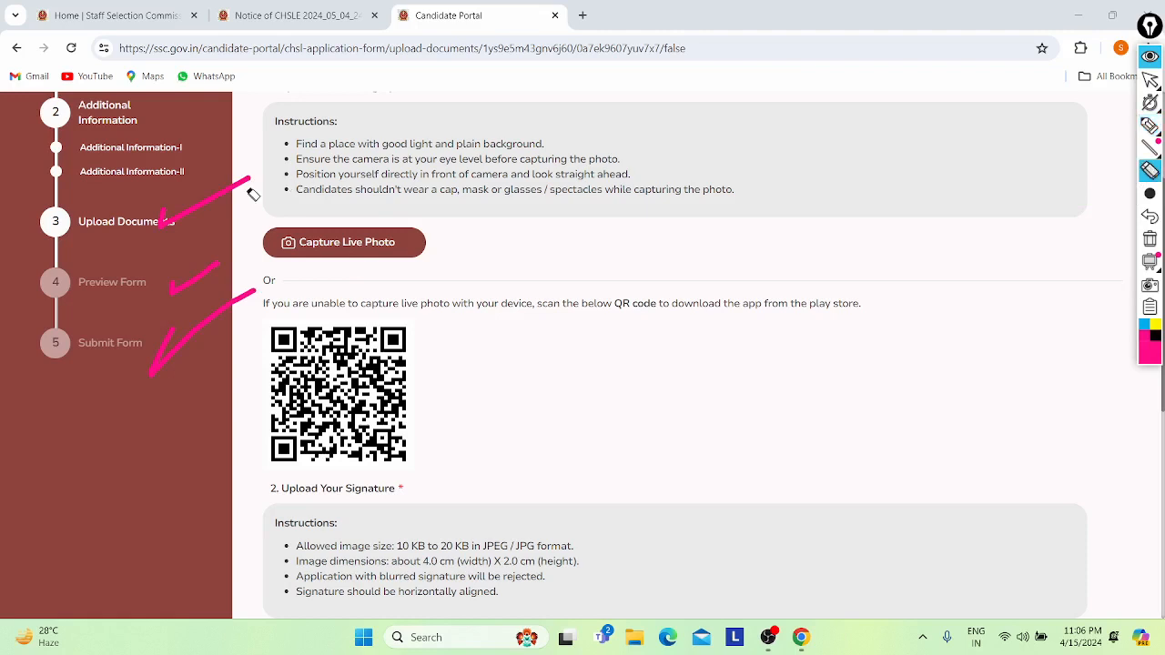
mouse_move(216, 180)
left_mouse_down()
mouse_move(187, 333)
mouse_move(244, 297)
left_mouse_up()
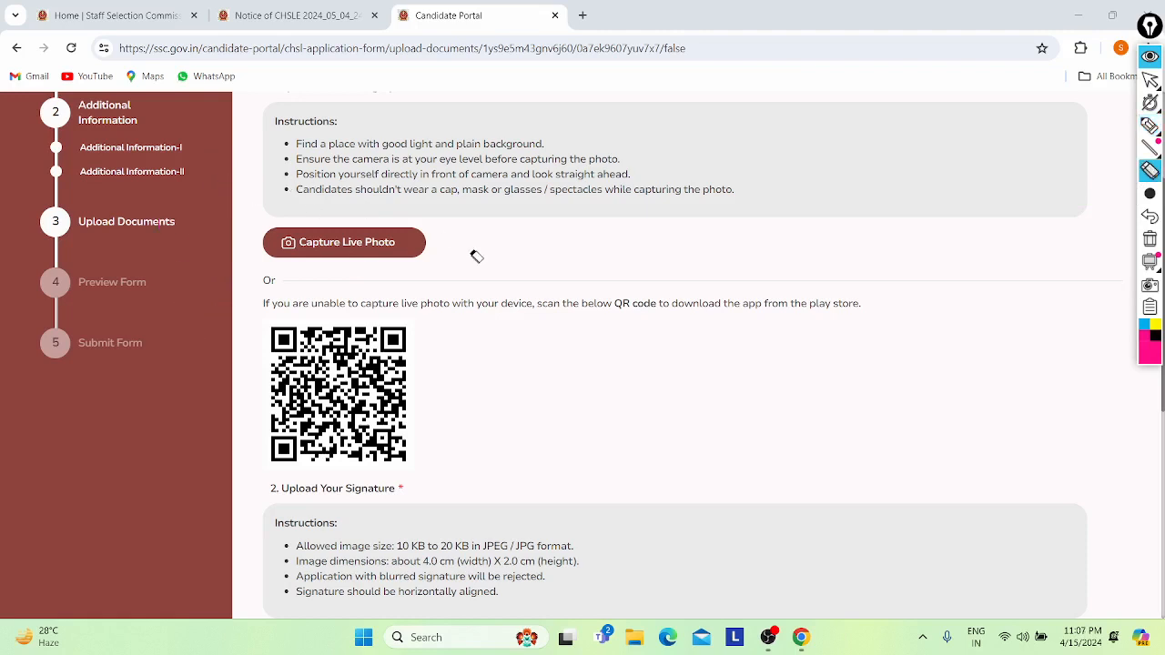
left_click(1147, 84)
left_click(1148, 82)
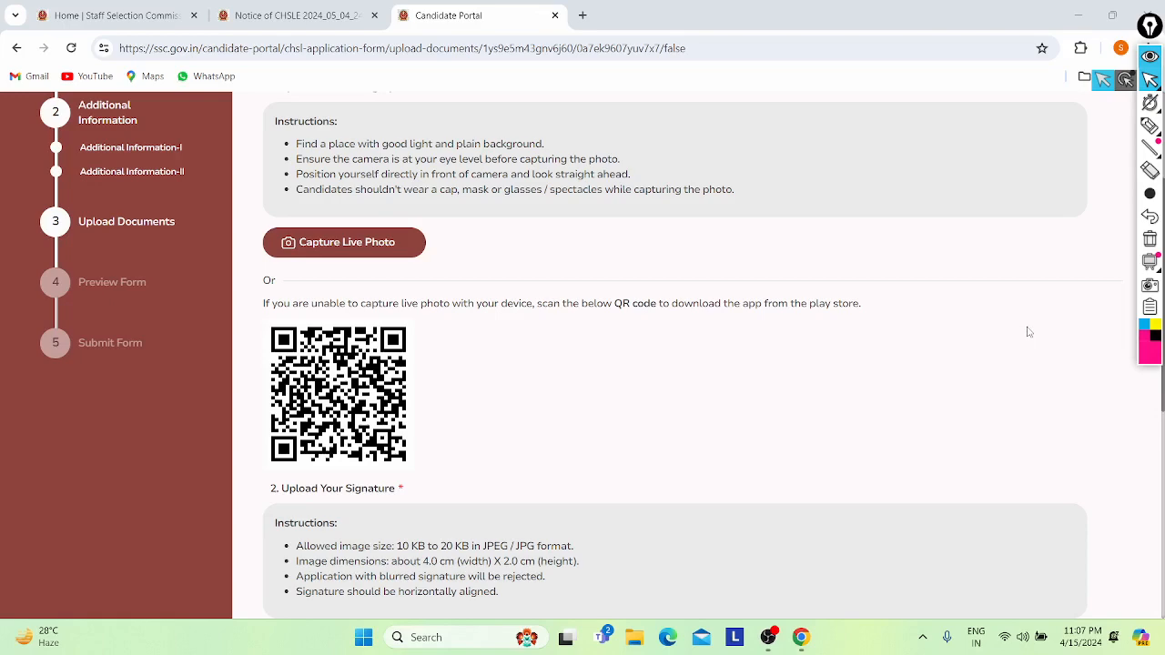
scroll(1028, 332, "down", 2)
scroll(1028, 332, "up", 3)
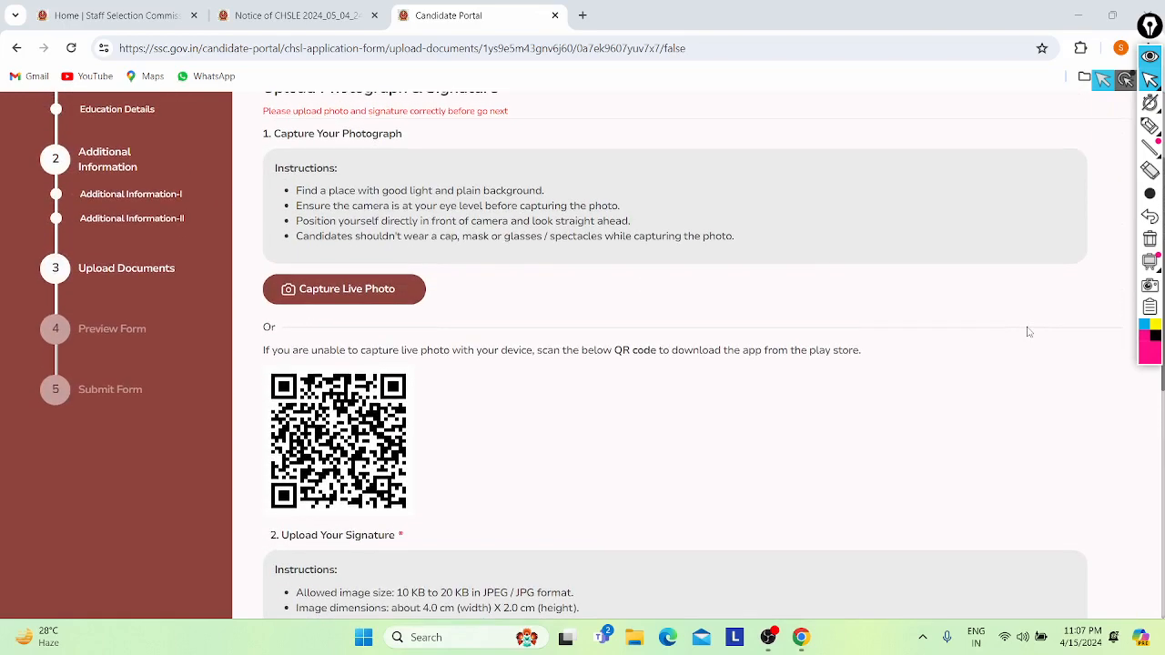
scroll(1001, 291, "up", 2)
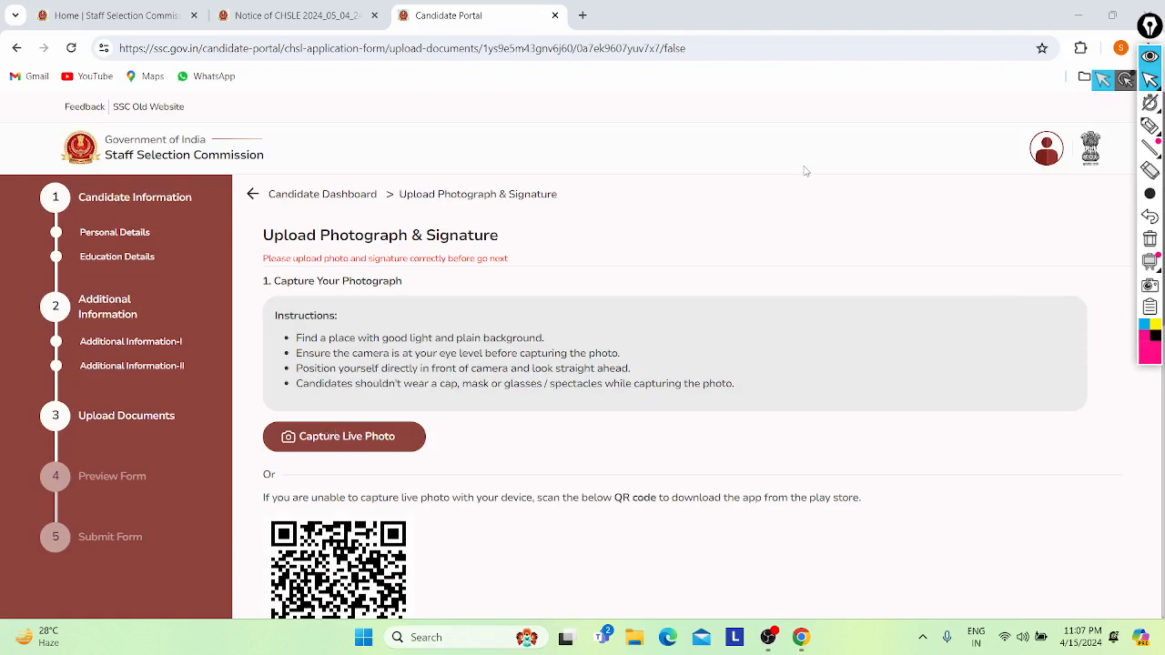
left_click(397, 431)
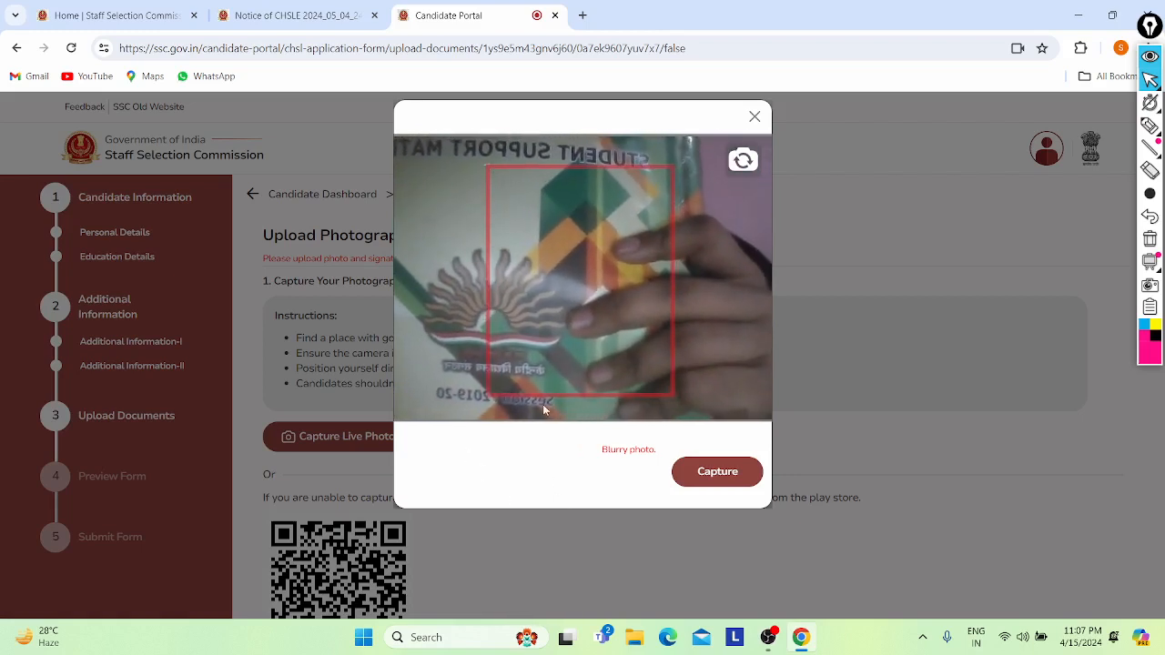
left_click(724, 477)
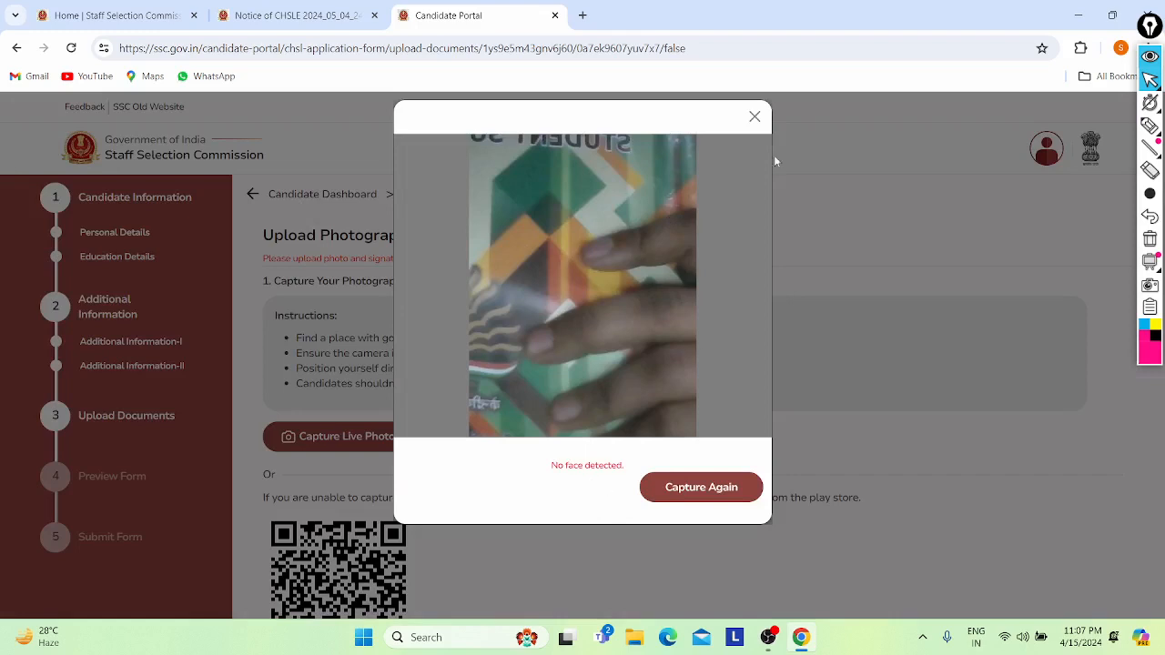
left_click(754, 117)
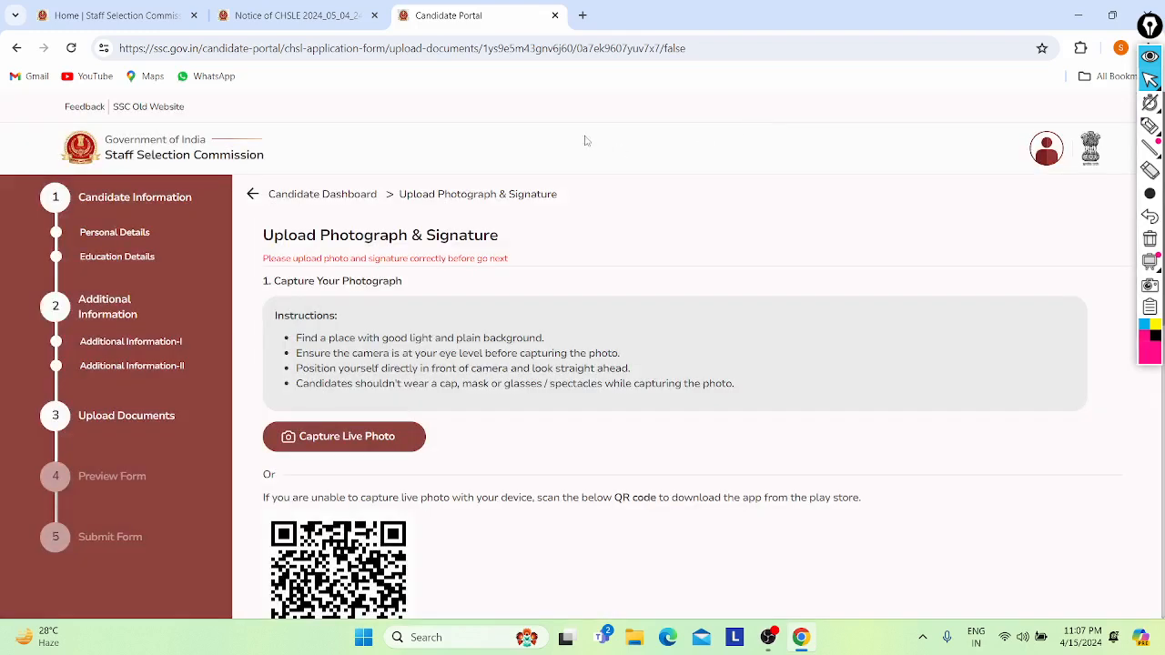
- Scroll up and down the Candidate Portal application page to review its contents
scroll(664, 232, "down", 10)
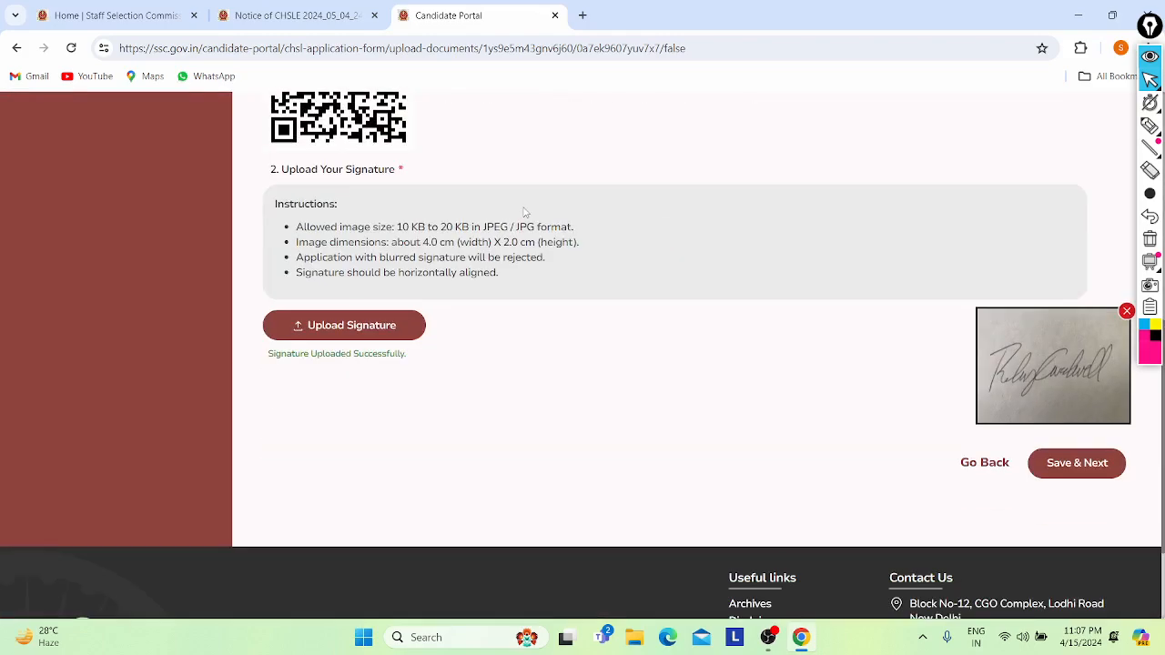
scroll(524, 207, "up", 10)
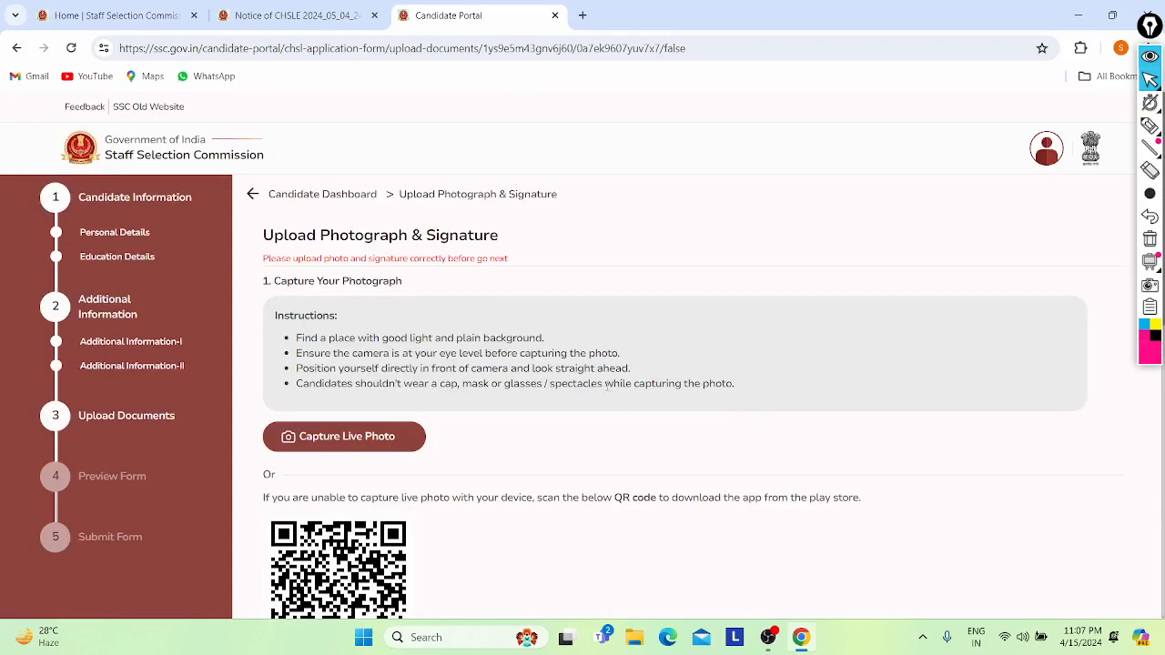
scroll(608, 389, "down", 5)
scroll(895, 450, "up", 5)
scroll(710, 319, "down", 5)
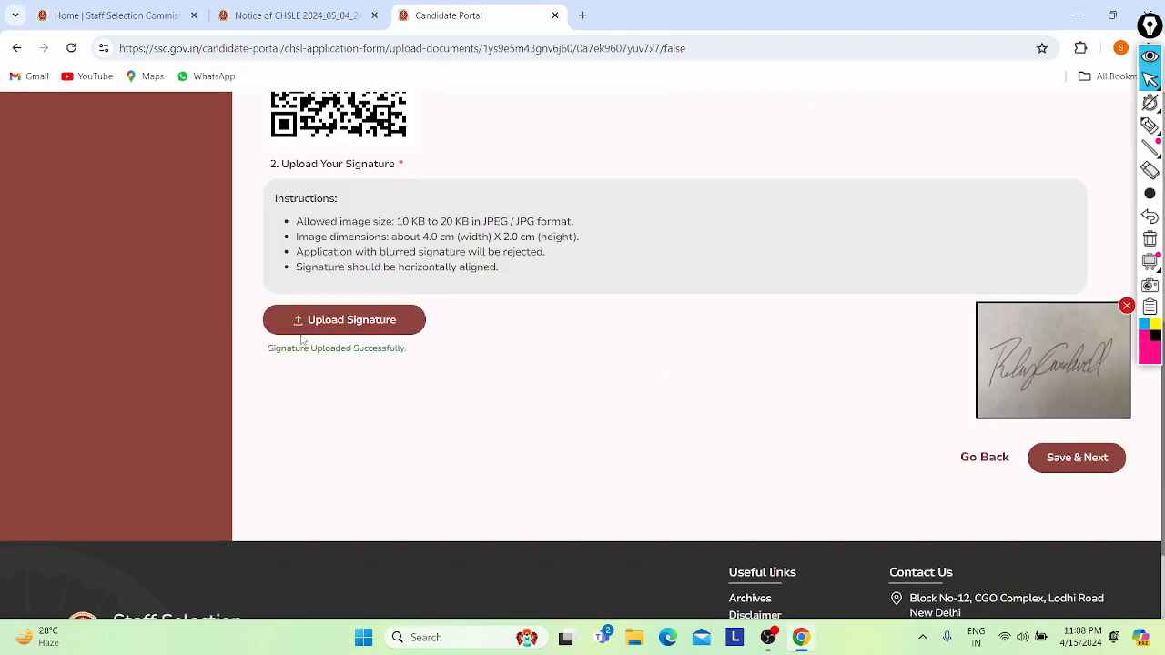
scroll(201, 263, "up", 2)
scroll(231, 255, "up", 2)
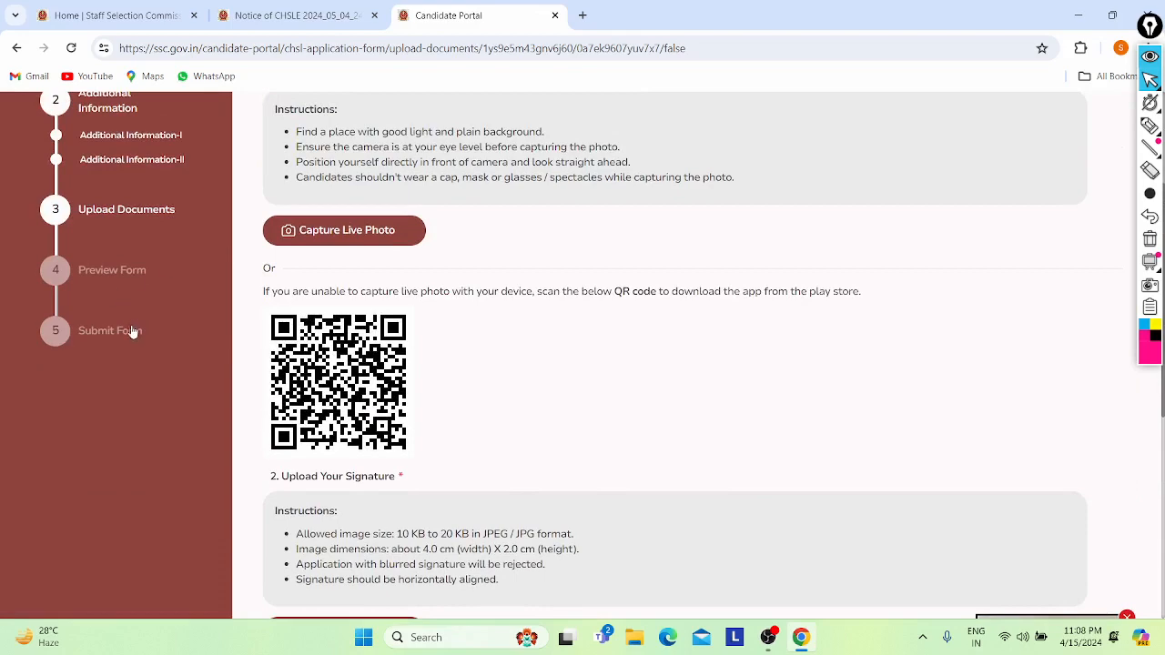
scroll(689, 392, "up", 3)
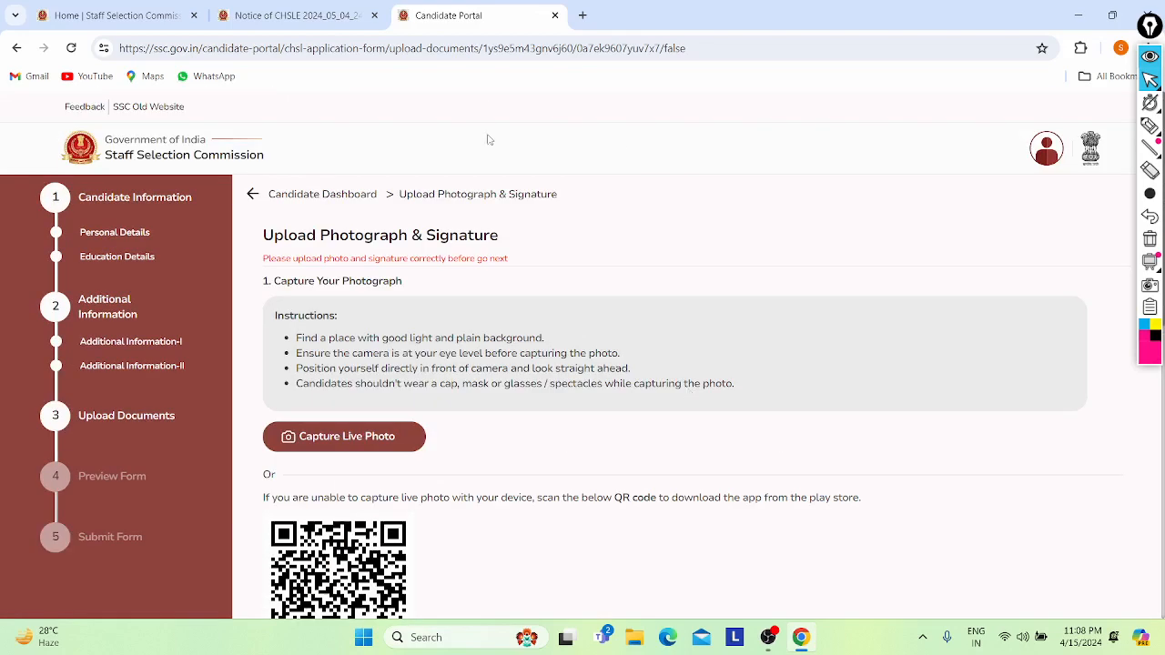
- Go to Upload Documents to reach the Upload Photograph & Signature page with live photo capture
left_click(1149, 125)
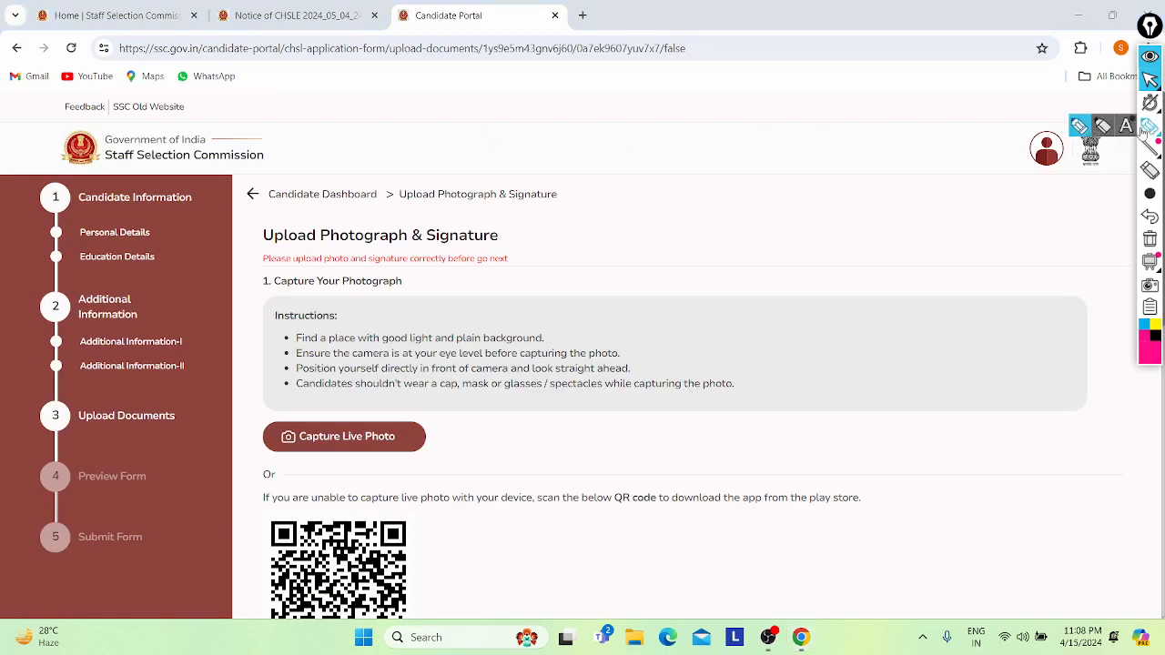
left_click_drag(828, 112, 899, 72)
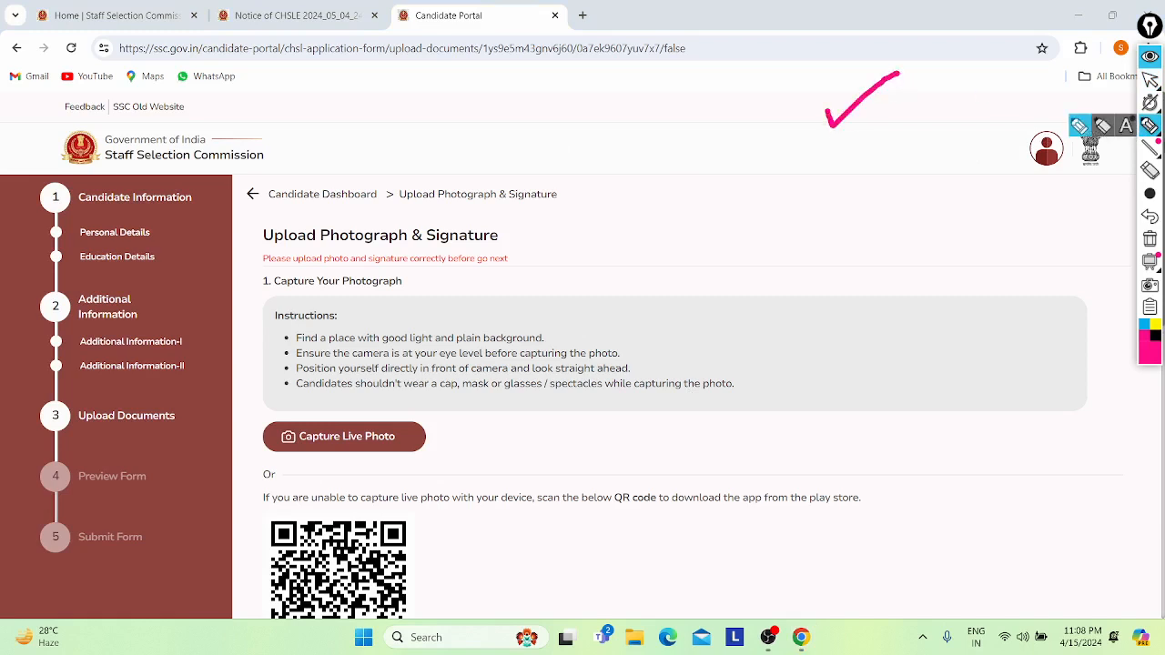
left_click(1149, 170)
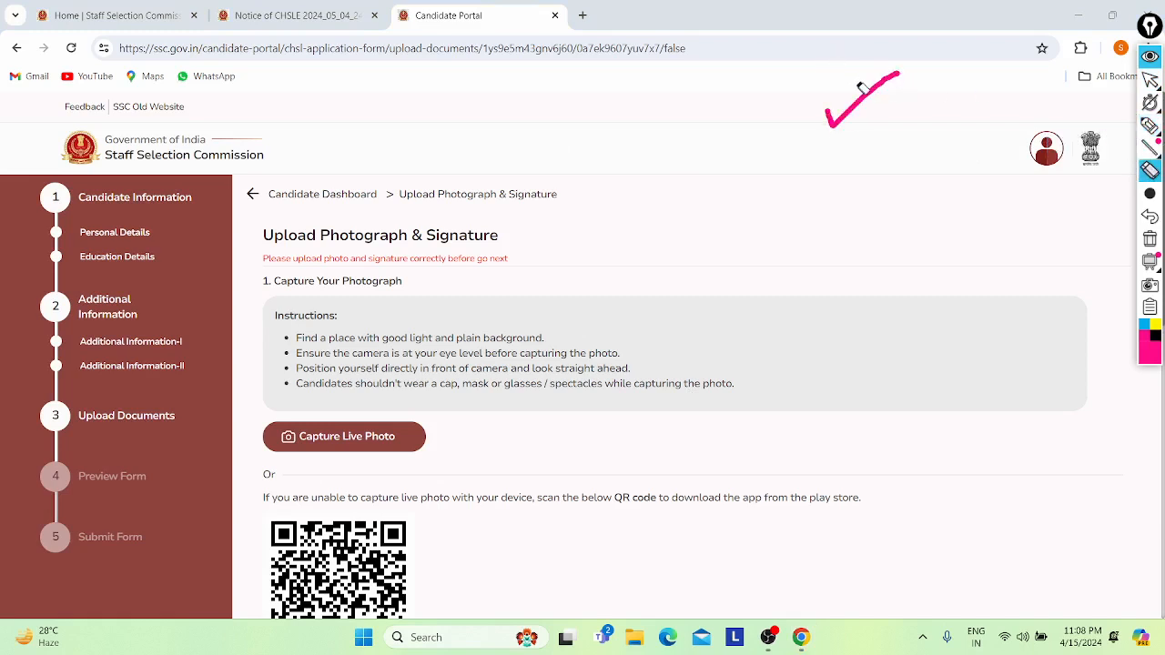
left_click(865, 88)
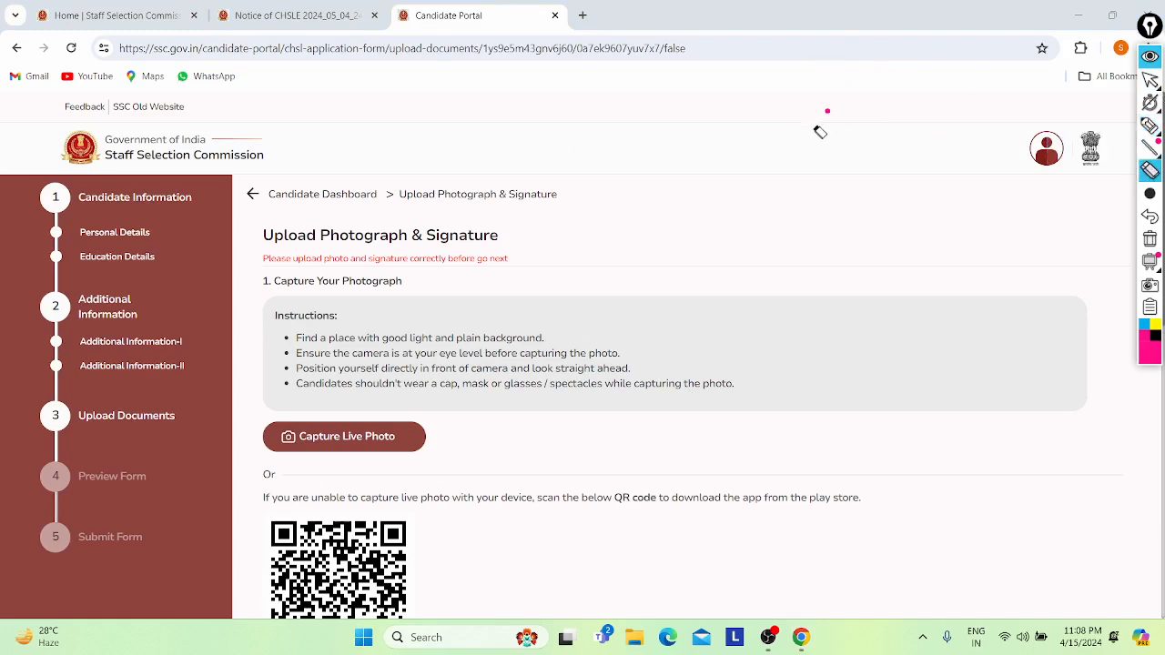
left_click(828, 110)
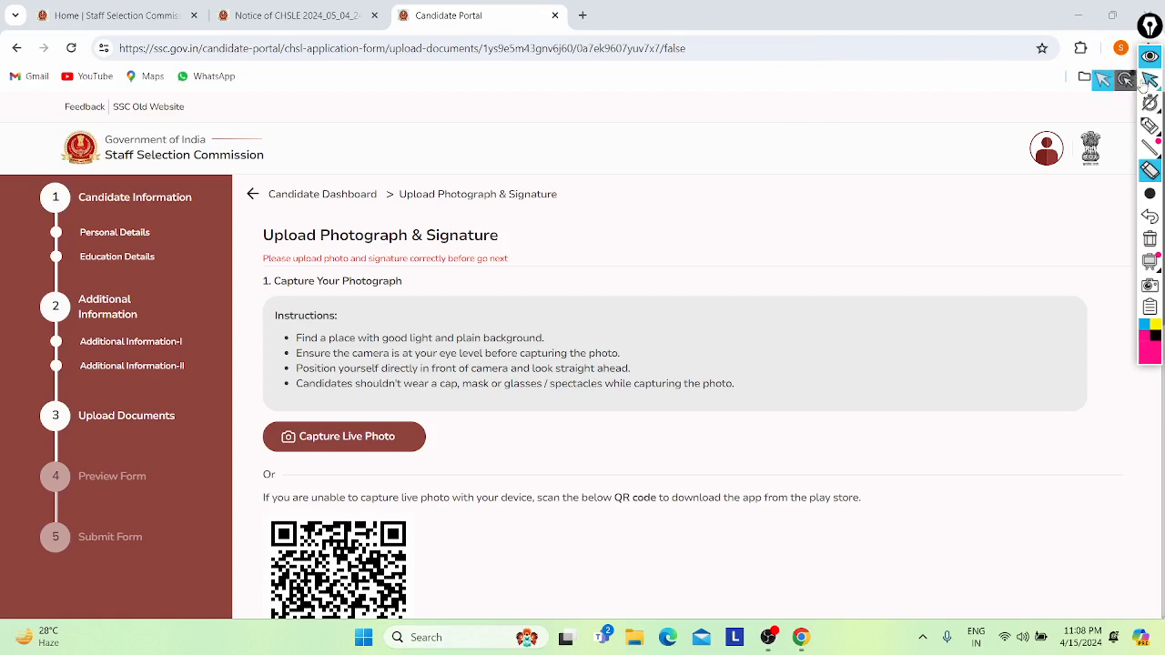
left_click(1149, 80)
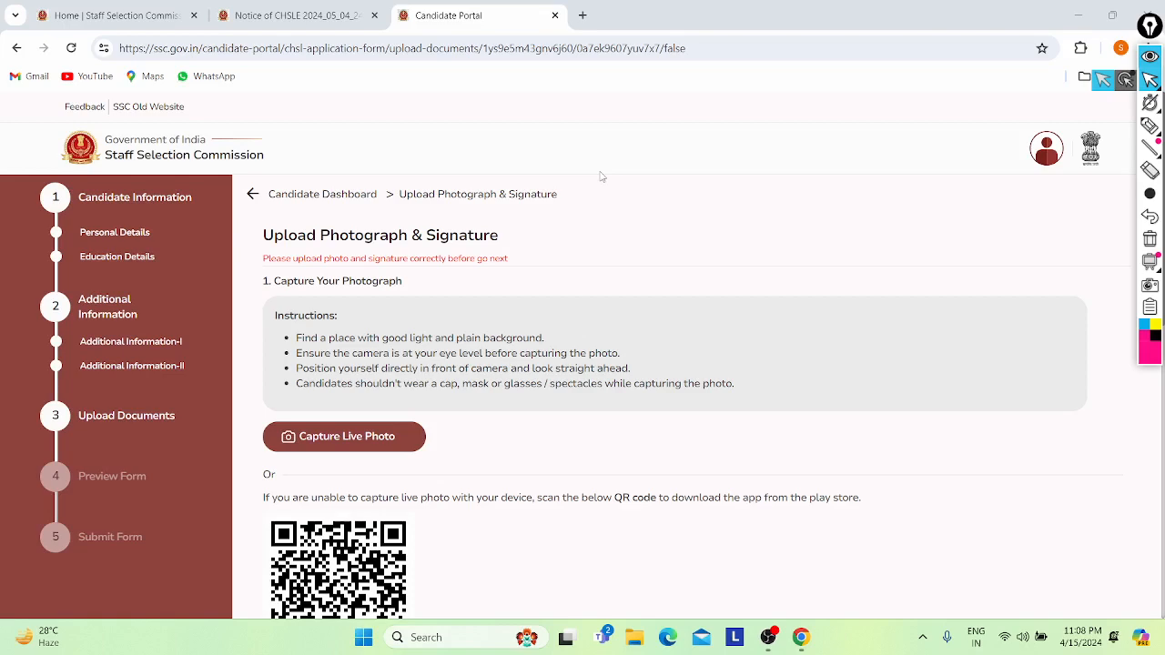
- In the Notice of CHSLE PDF tab, scroll through the sample form pages 56–87
left_click(291, 15)
scroll(376, 308, "down", 5)
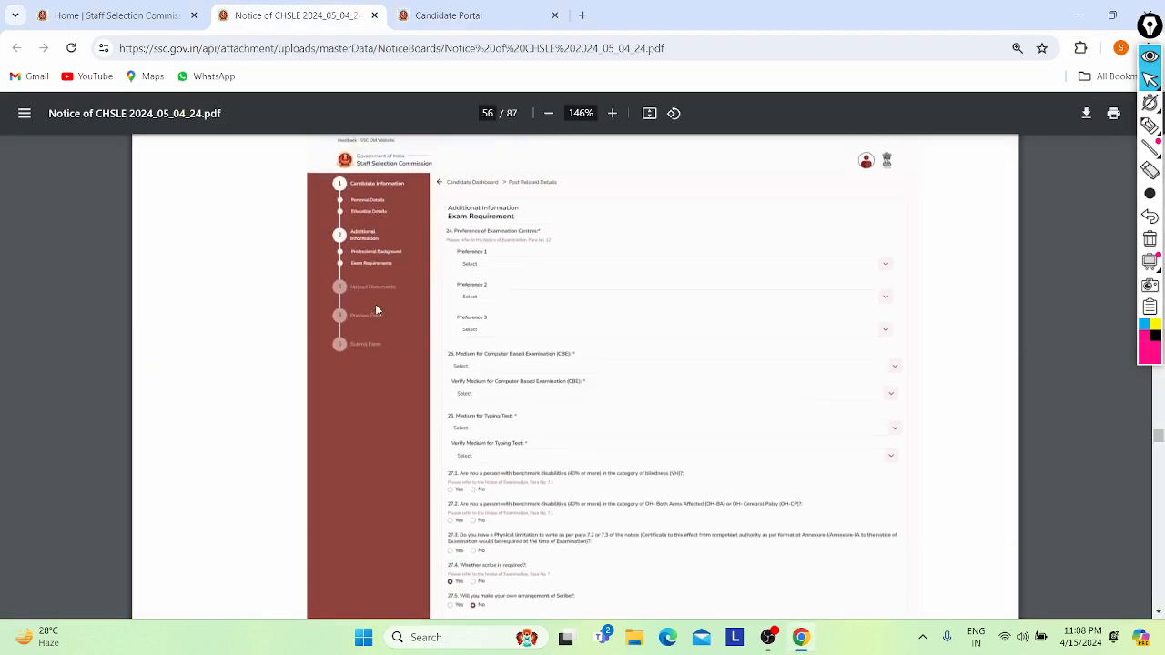
scroll(376, 309, "down", 1)
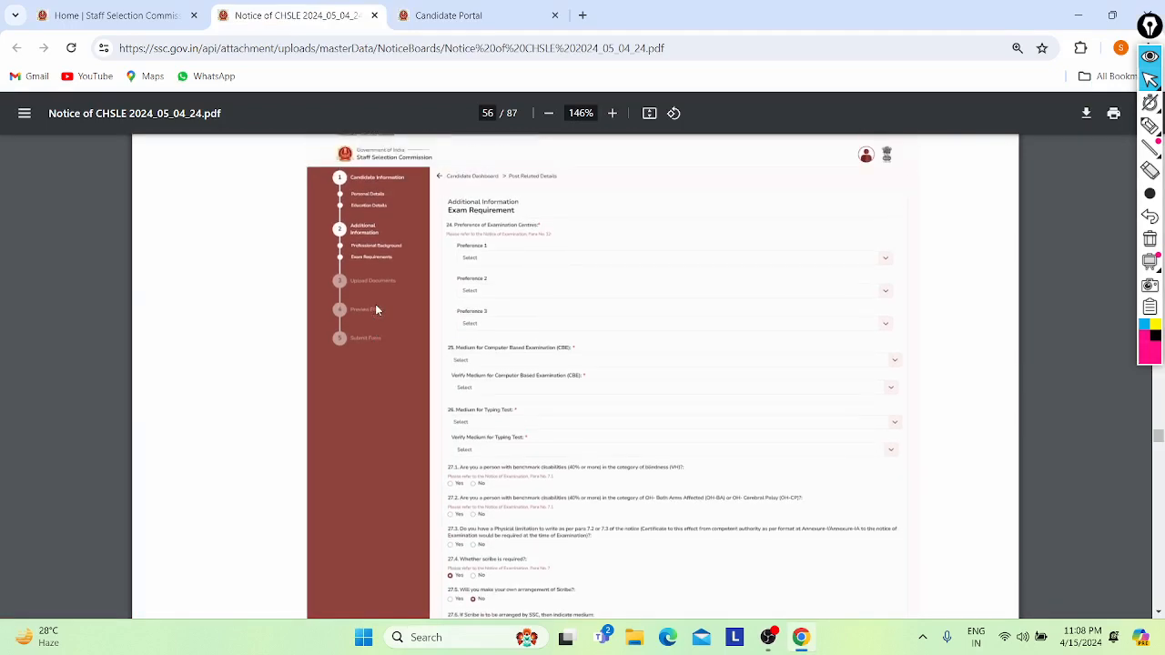
scroll(381, 328, "down", 10)
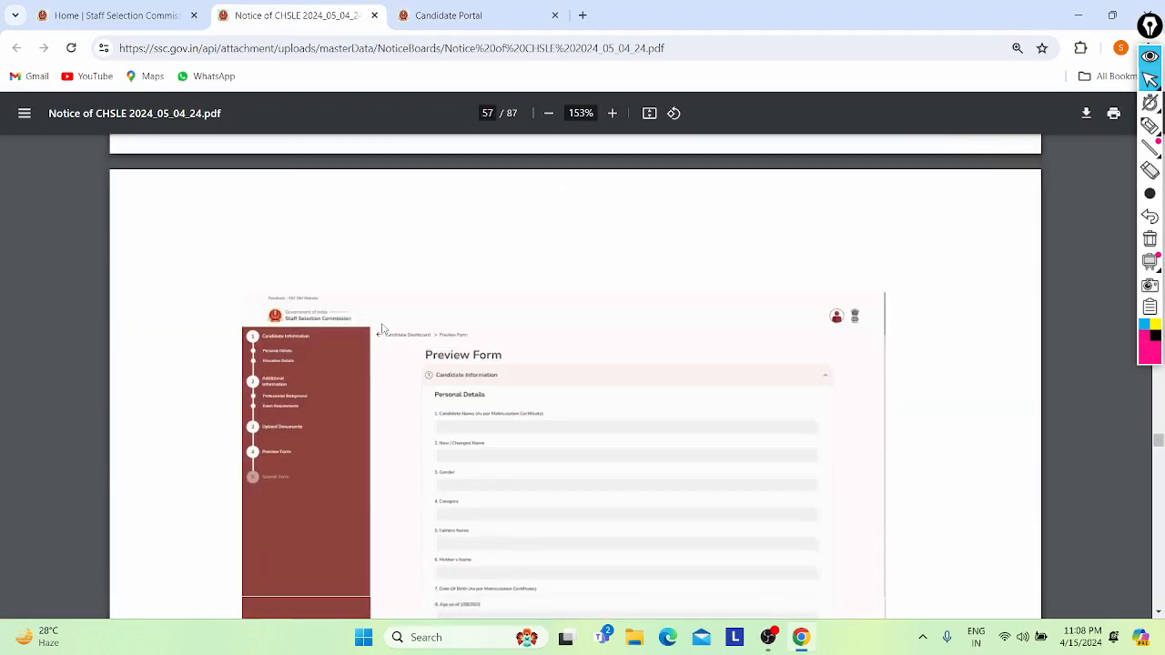
scroll(382, 329, "up", 10)
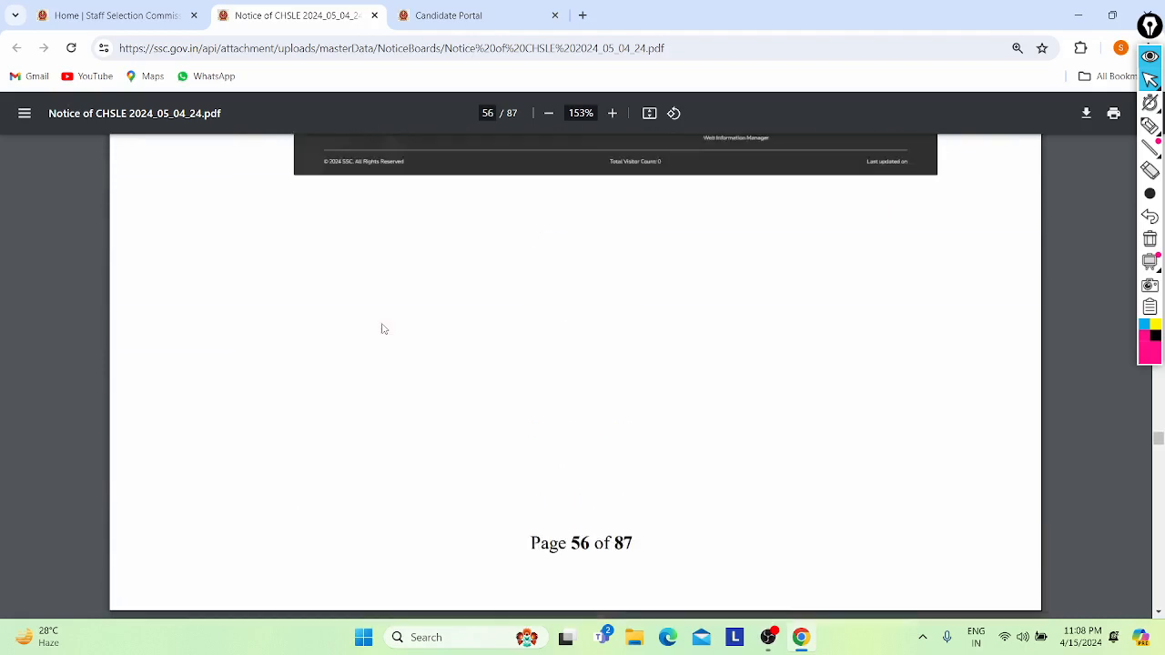
scroll(382, 328, "up", 3)
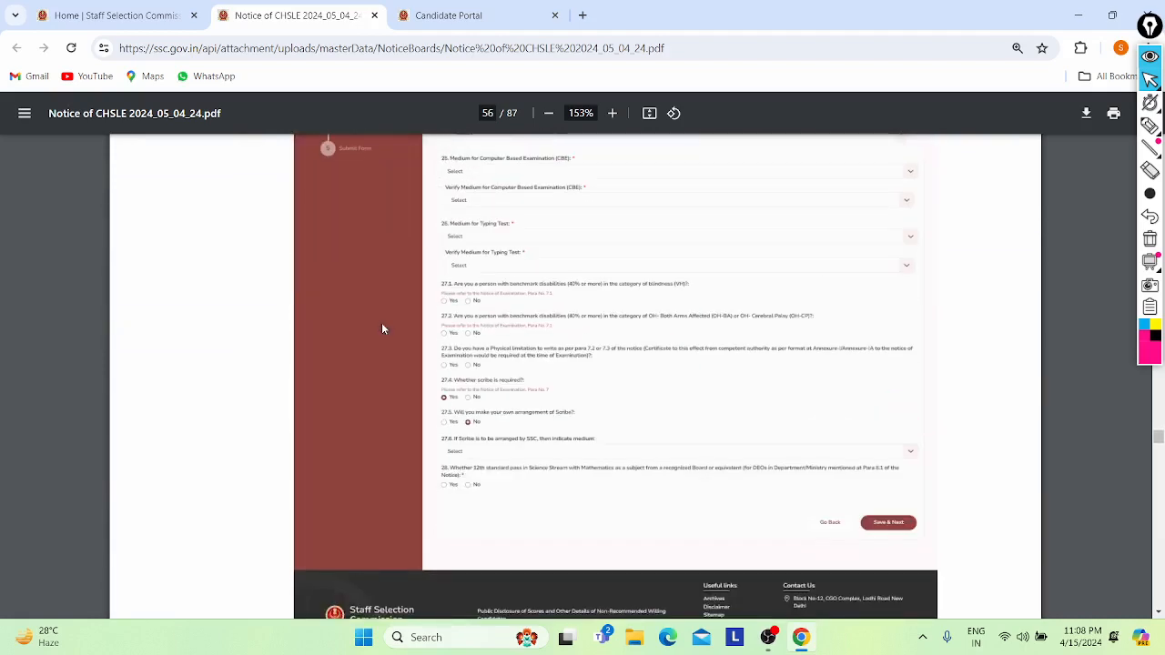
scroll(382, 328, "down", 1)
scroll(382, 328, "up", 3)
scroll(382, 328, "down", 6)
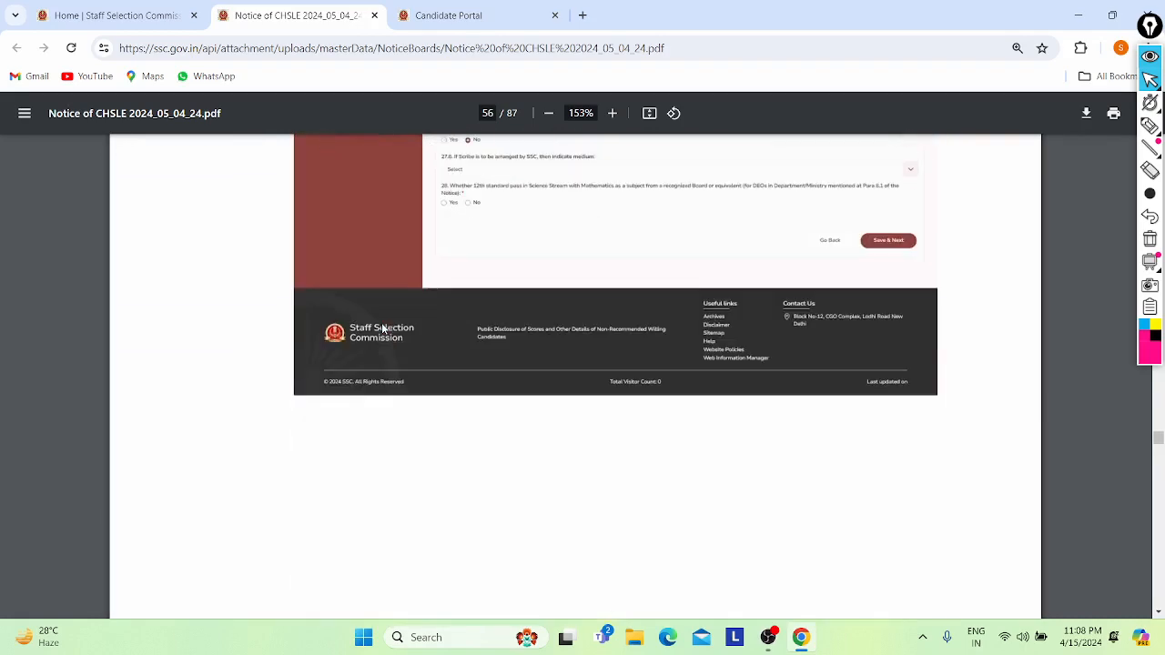
scroll(382, 329, "down", 7)
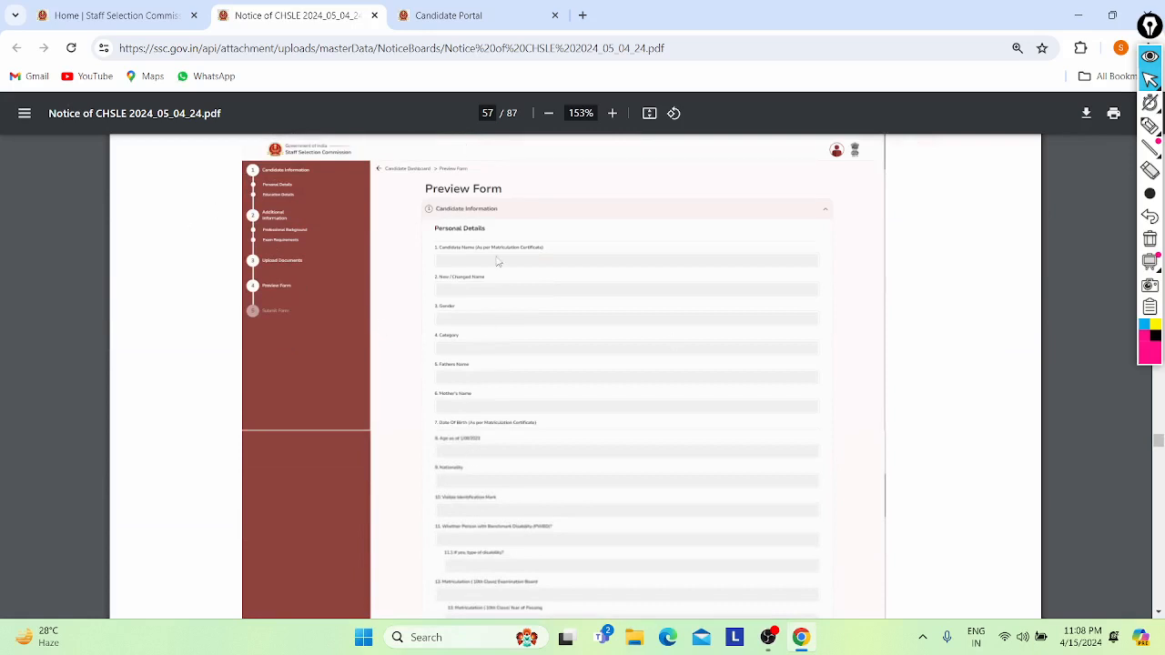
scroll(497, 261, "down", 10)
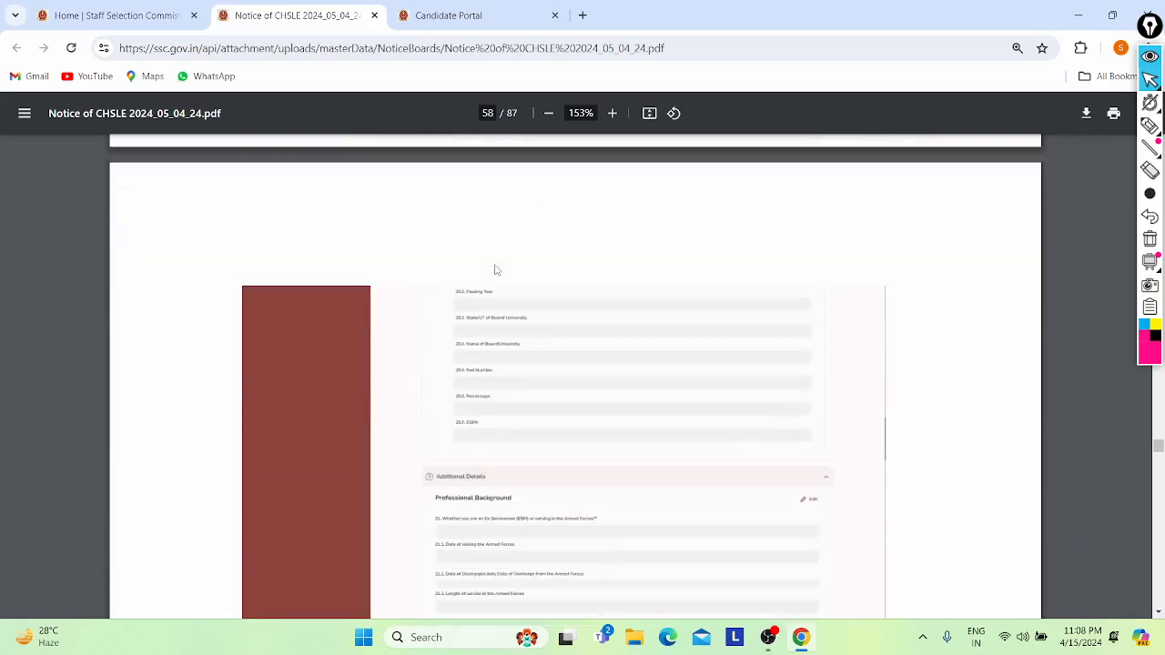
scroll(497, 271, "down", 4)
scroll(496, 269, "down", 10)
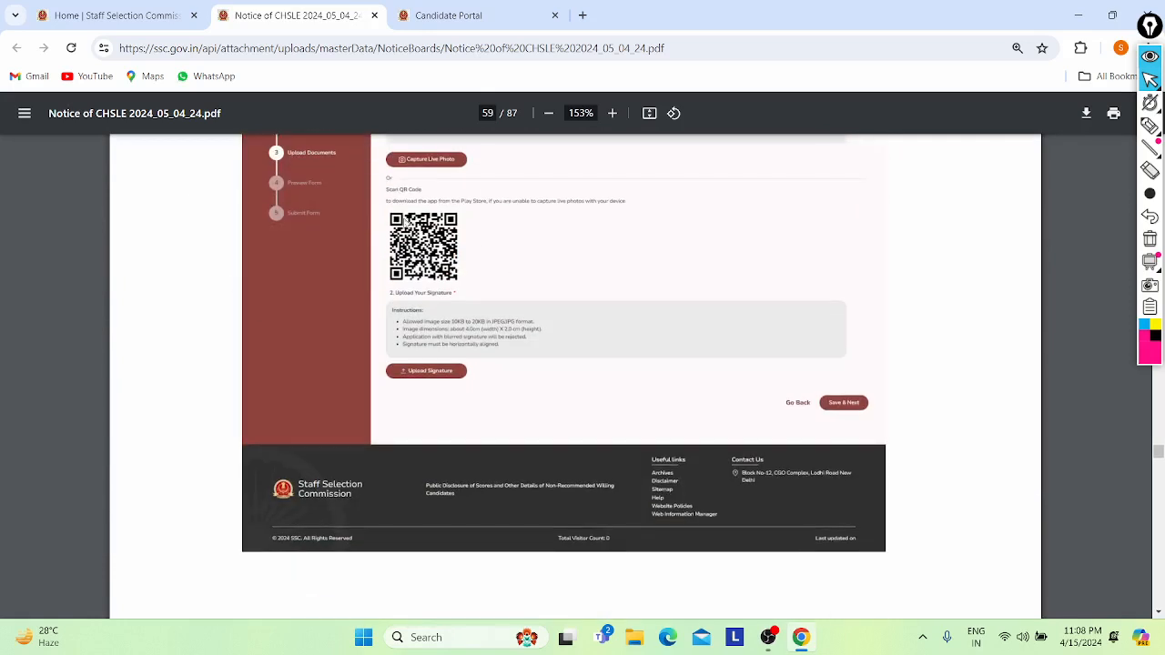
scroll(490, 370, "down", 8)
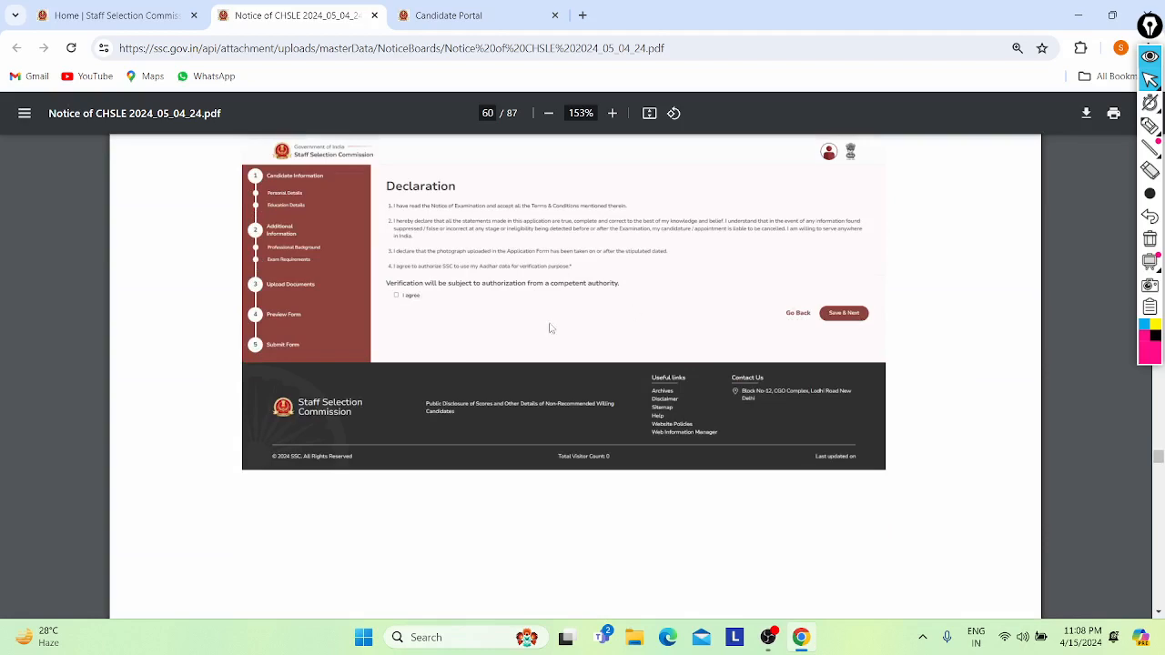
scroll(509, 325, "down", 10)
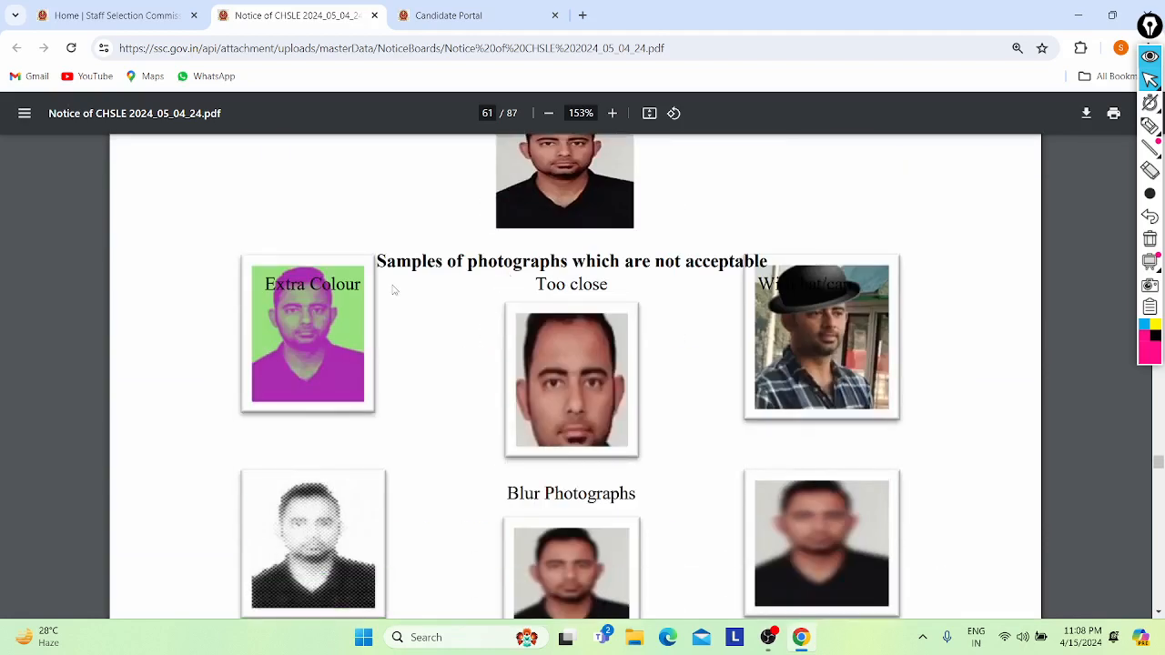
scroll(475, 355, "down", 10)
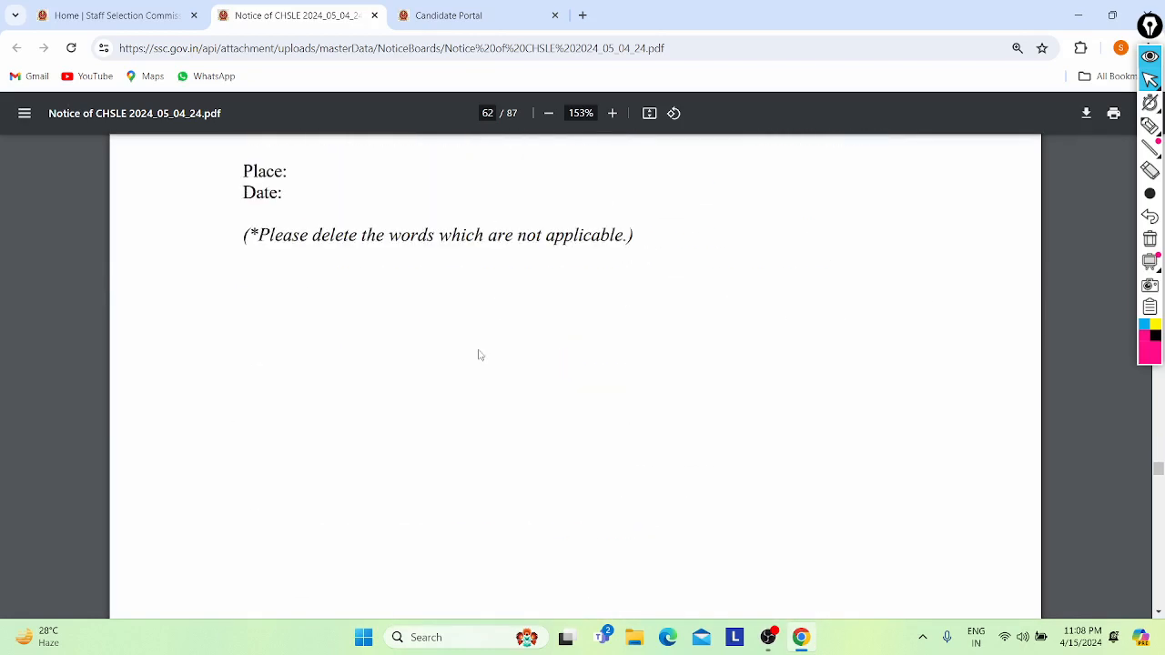
scroll(480, 355, "down", 12)
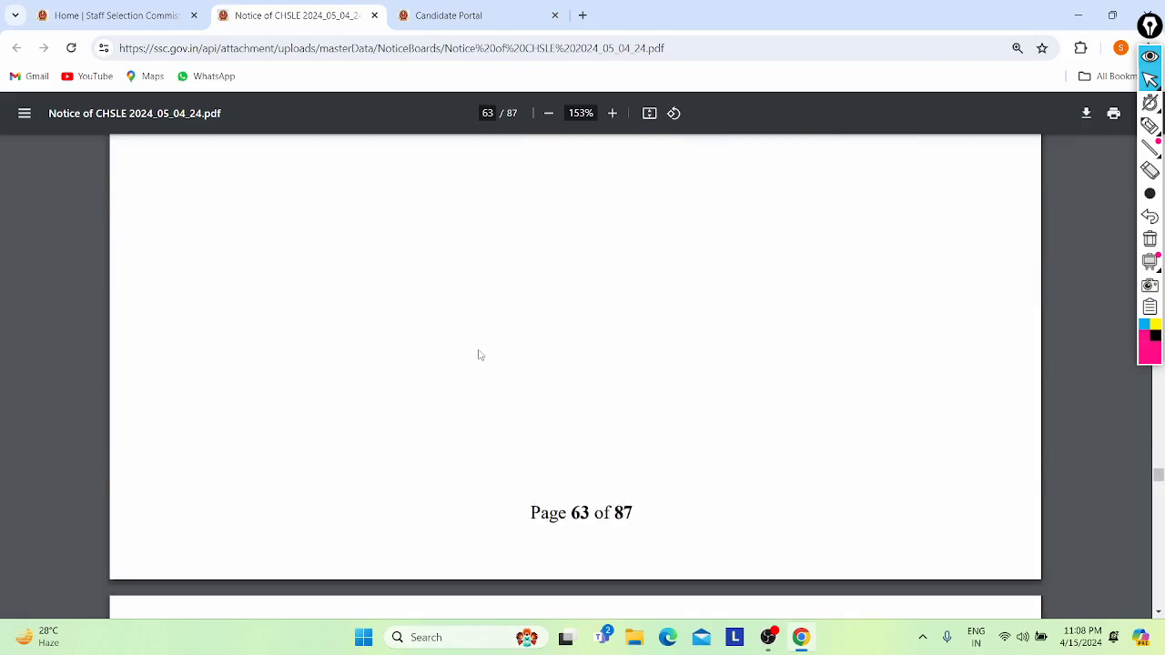
scroll(472, 315, "down", 12)
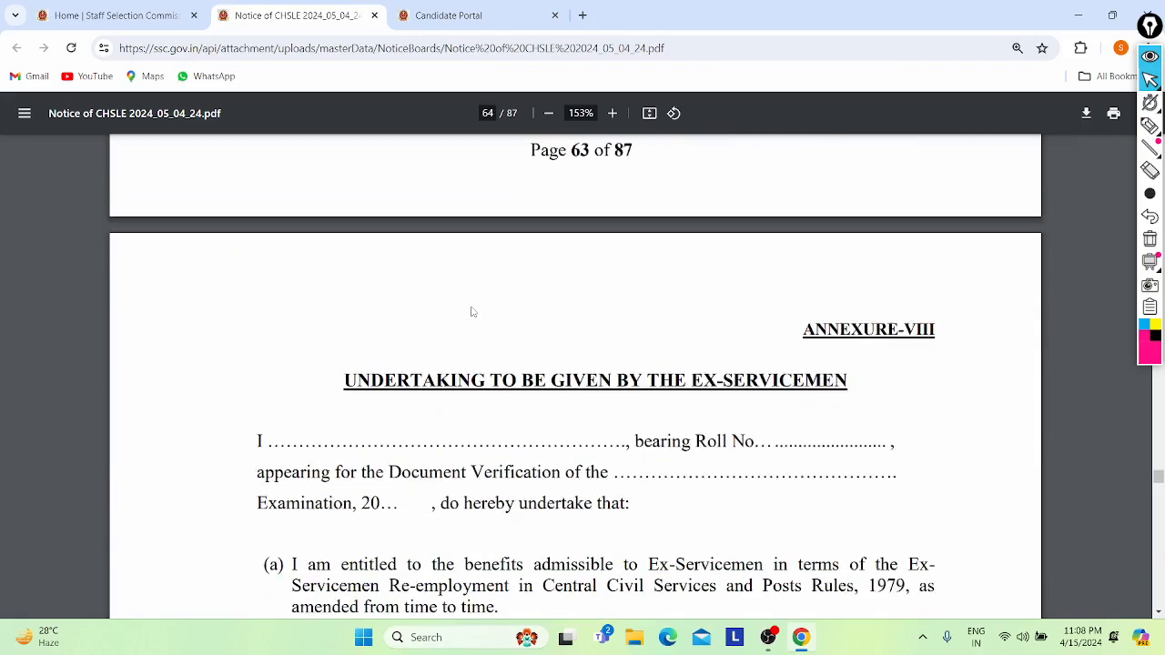
scroll(472, 312, "down", 3)
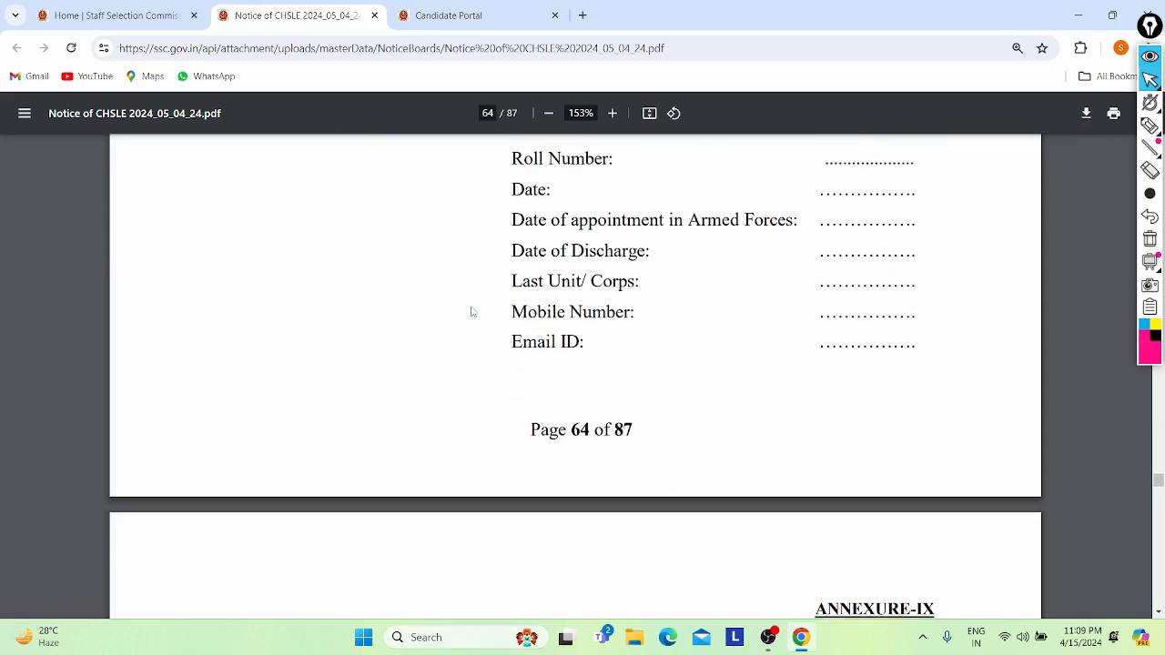
scroll(569, 291, "down", 15)
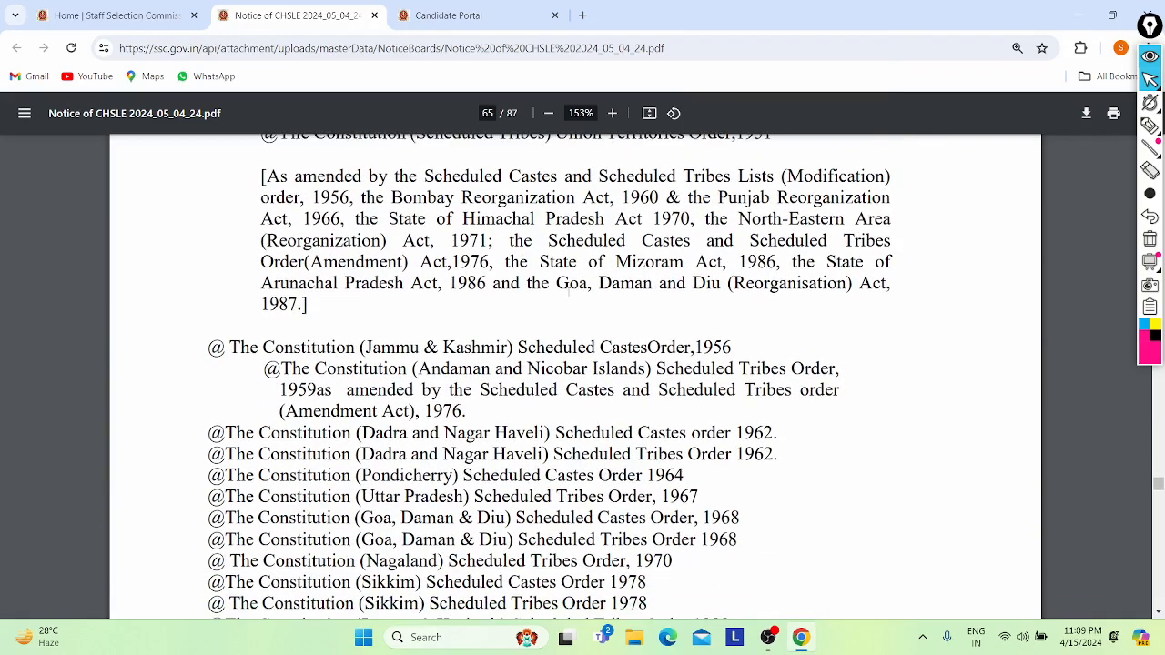
scroll(569, 291, "down", 7)
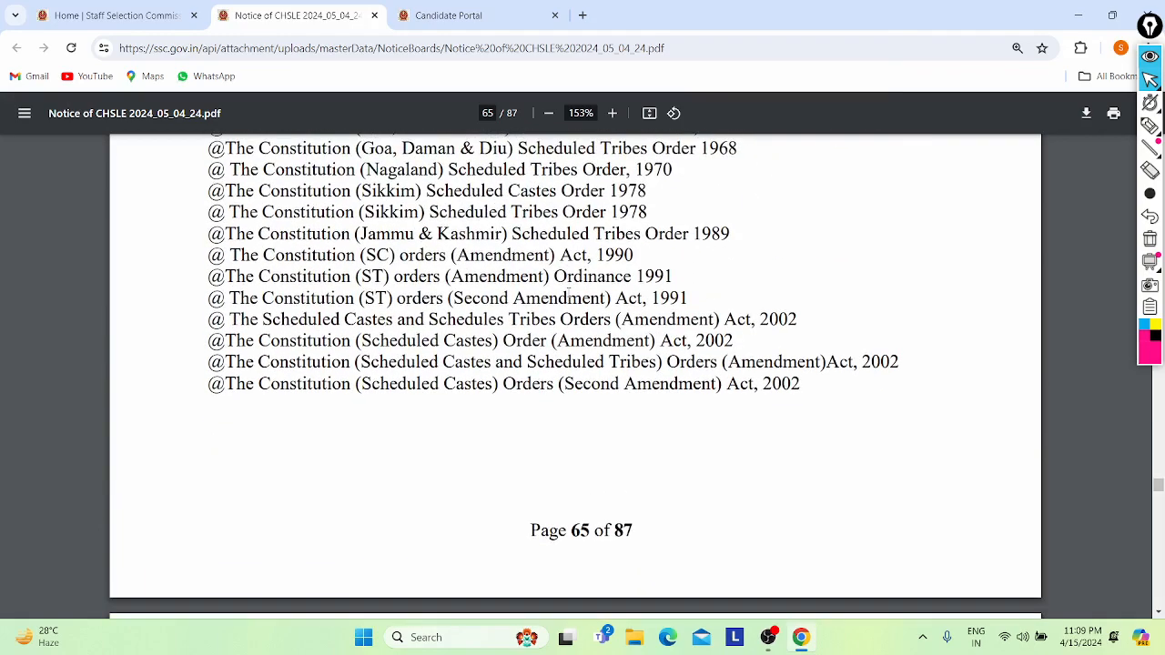
scroll(838, 259, "down", 5)
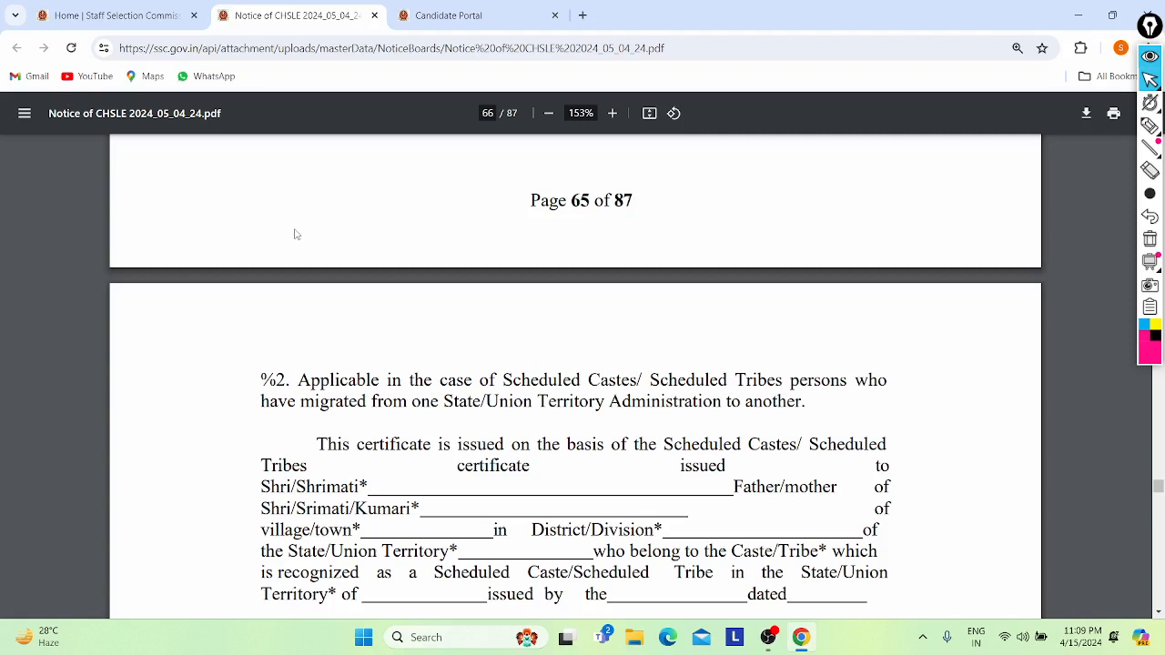
scroll(294, 234, "down", 4)
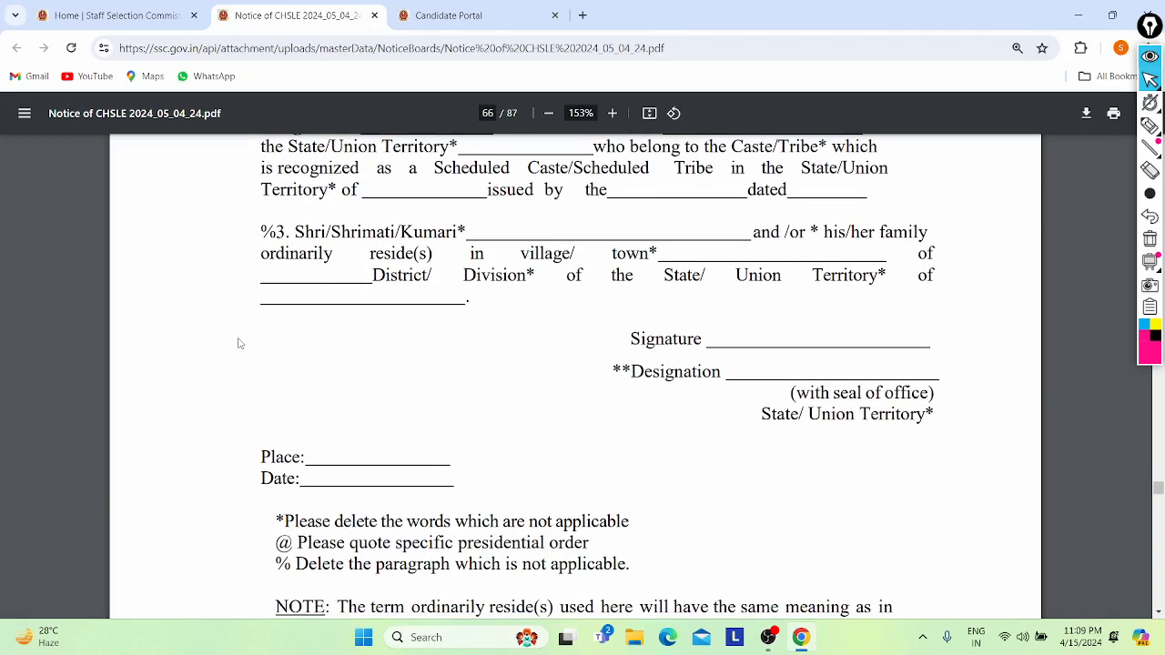
- Jump to the notice's last page and back to the first, then return to the Candidate Portal tab
key("End")
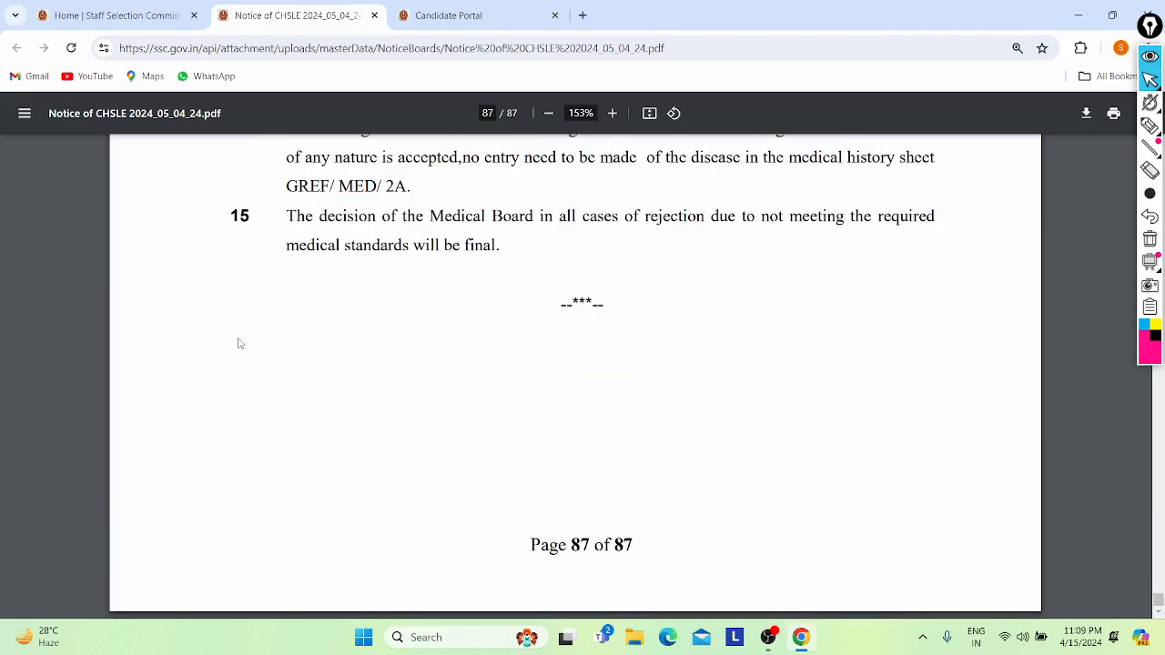
key("Home")
scroll(240, 342, "down", 2)
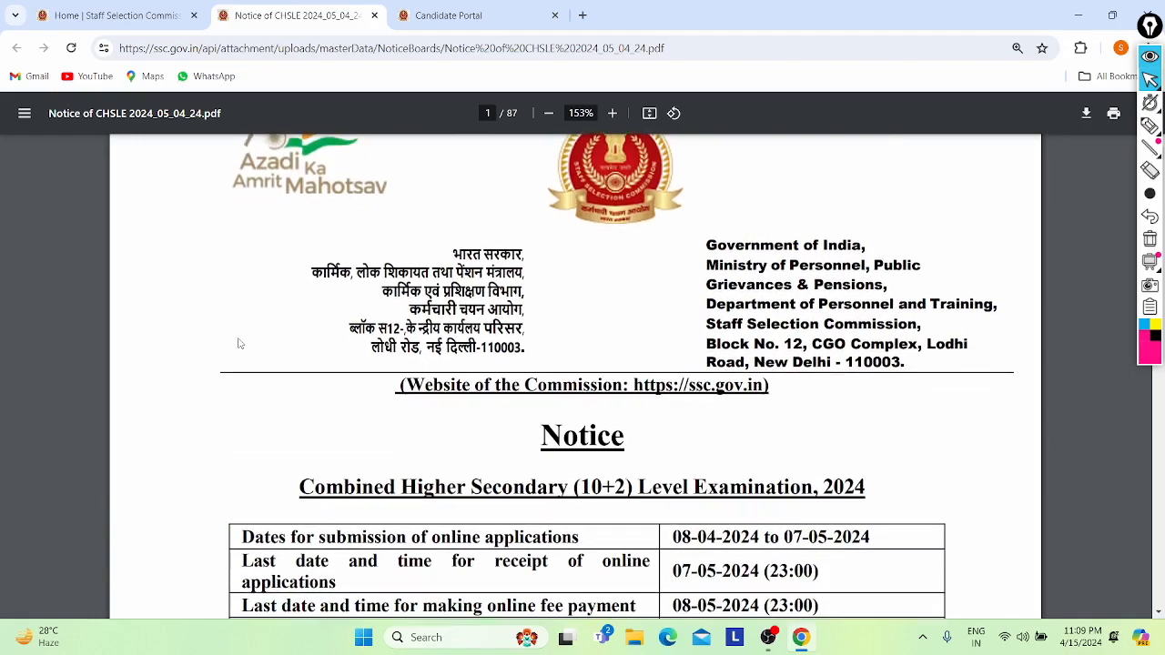
scroll(239, 343, "up", 1)
scroll(239, 343, "up", 2, "ctrl")
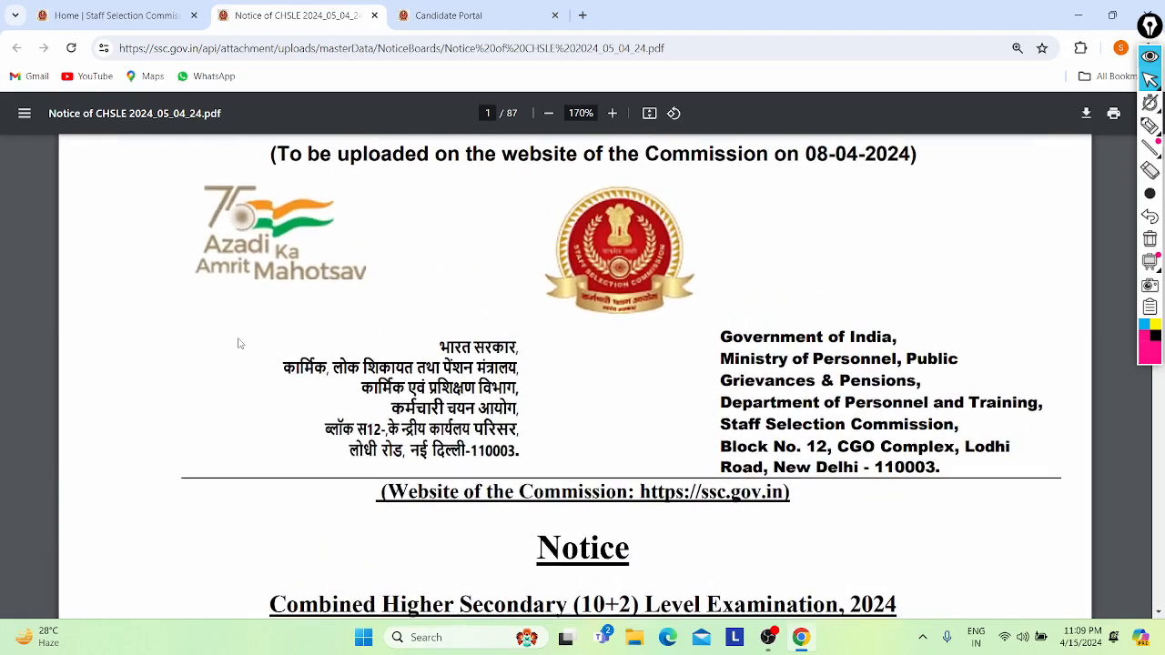
key("ctrl+Tab")
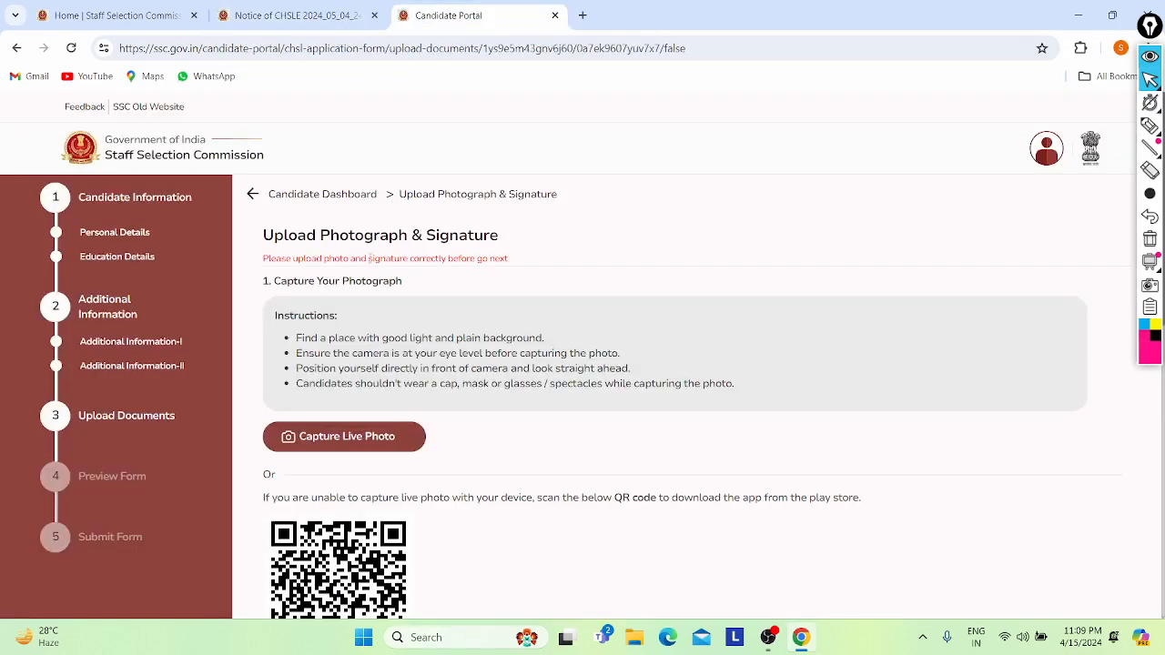
- Switch to the Home | Staff Selection Commission tab and minimize Chrome with Win+D
key("ctrl+Tab")
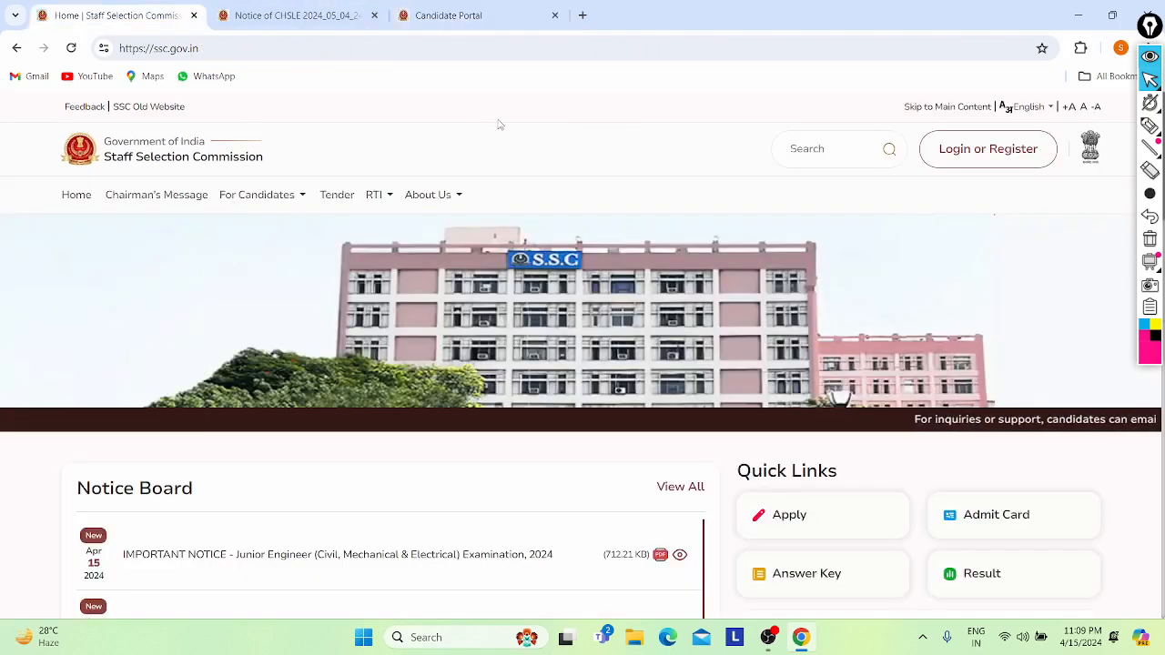
key("super+d")
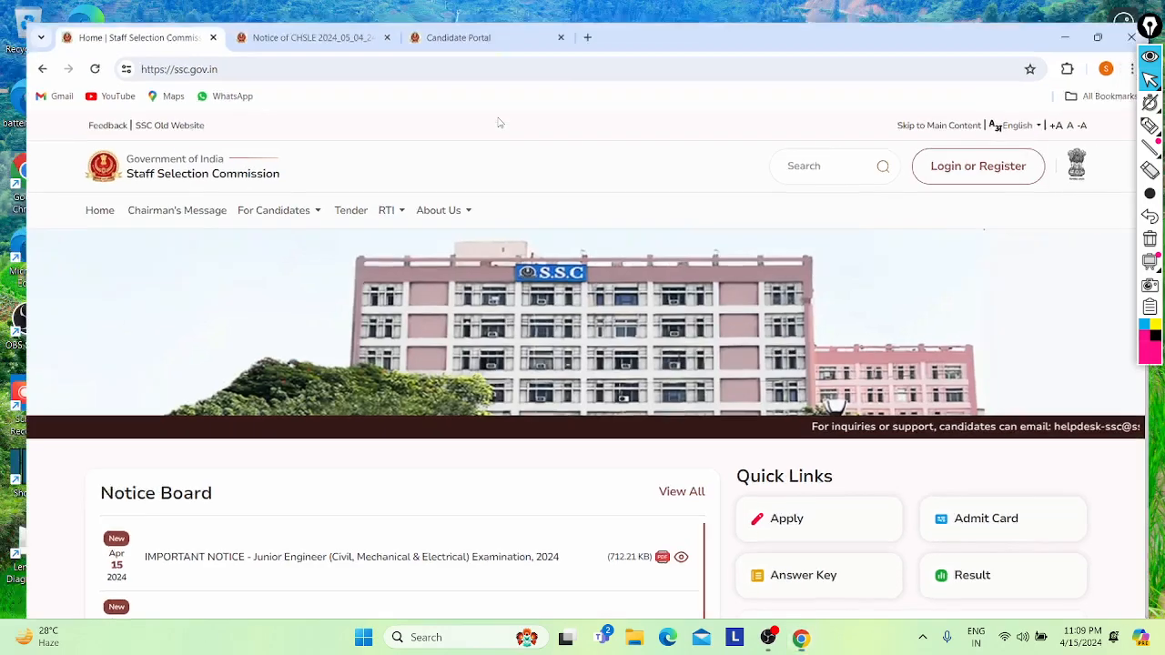